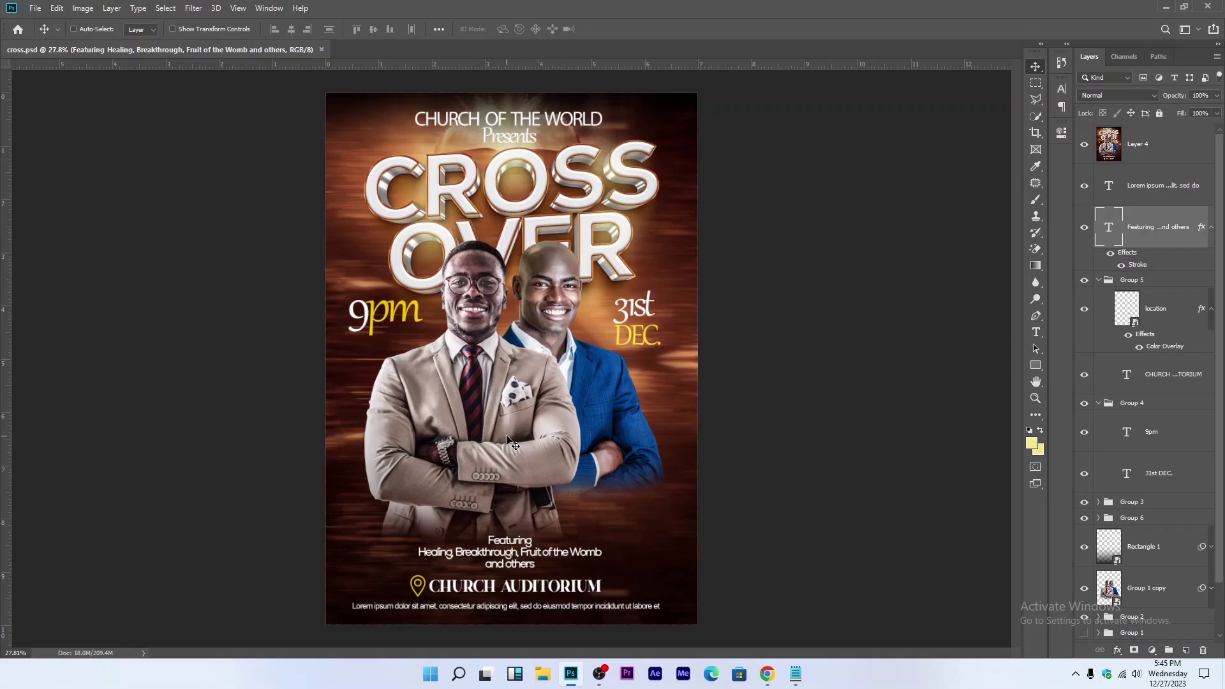
click(56, 7)
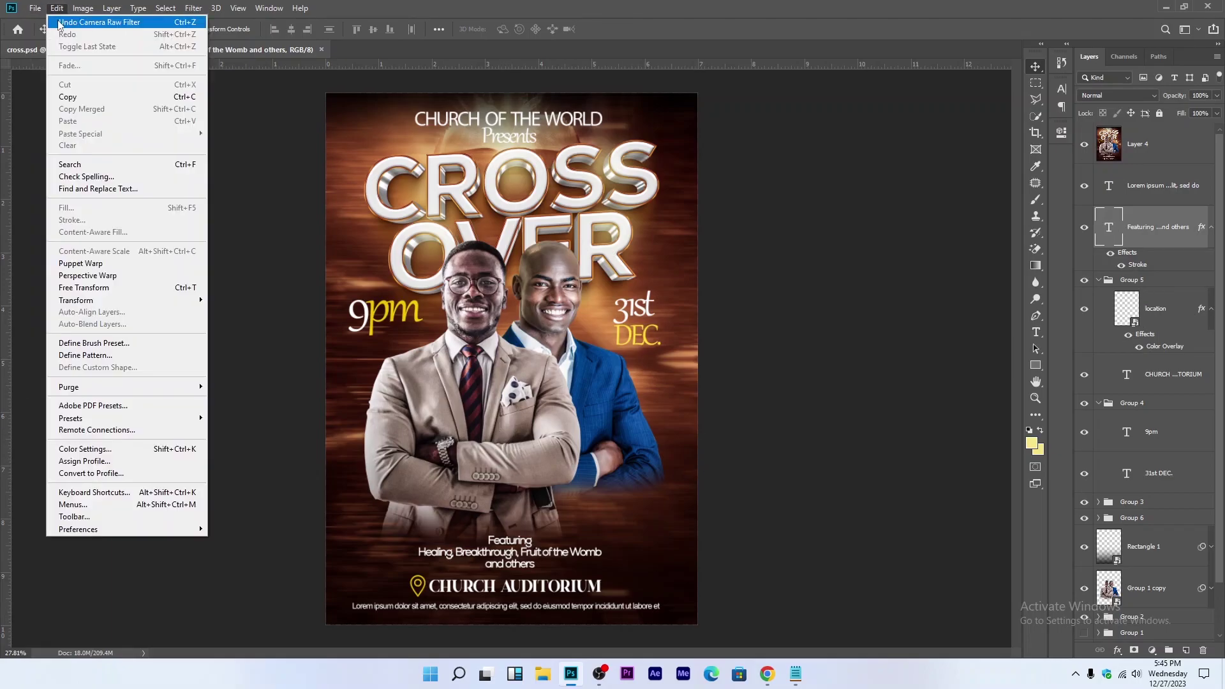
click(56, 8)
click(35, 7)
click(35, 7)
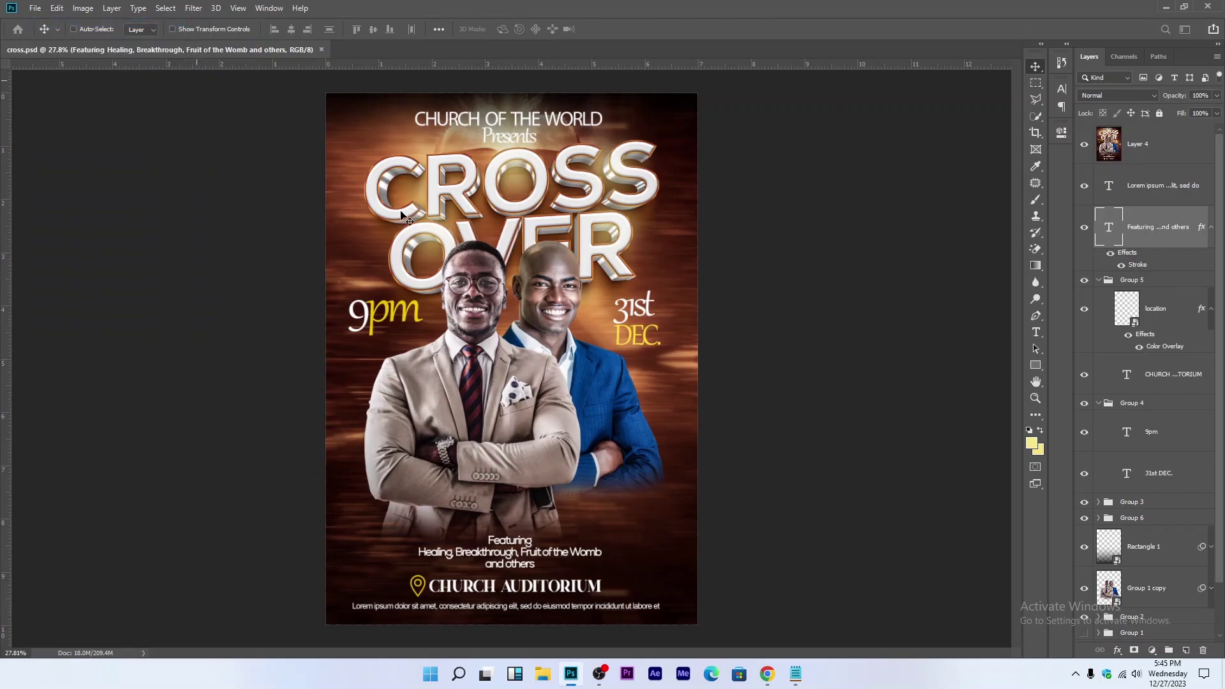
Step: Create a new document named CROSS OVER, 7 × 10 inches at 300 pixels/inch, in RGB Color with a white background
key(ctrl+n)
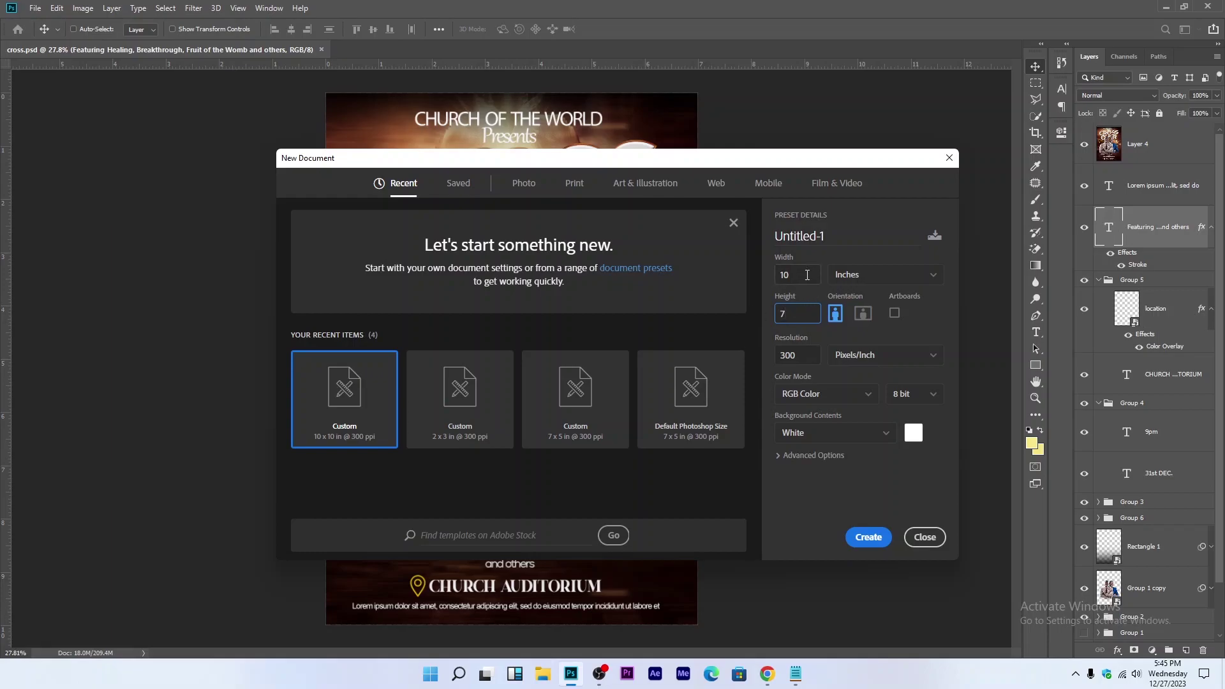
click(862, 316)
click(820, 242)
text(CRO)
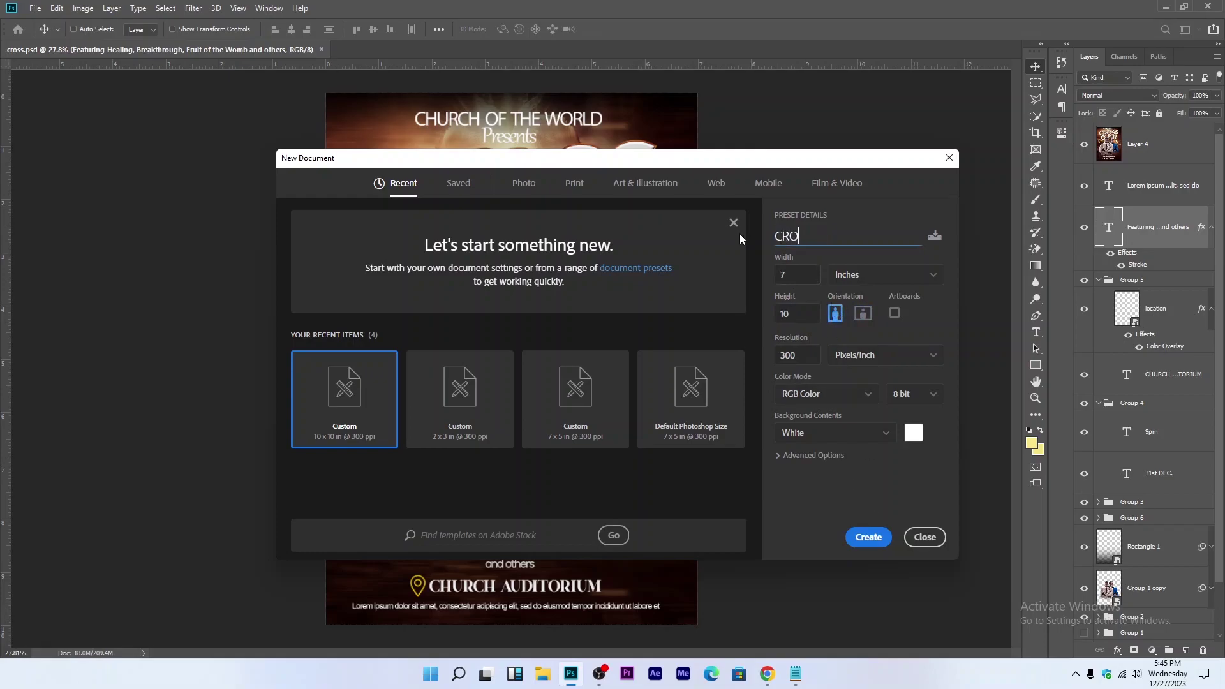
text(SS O9NE)
key(BackSpace)
key(BackSpace)
key(BackSpace)
text(VER)
key(Return)
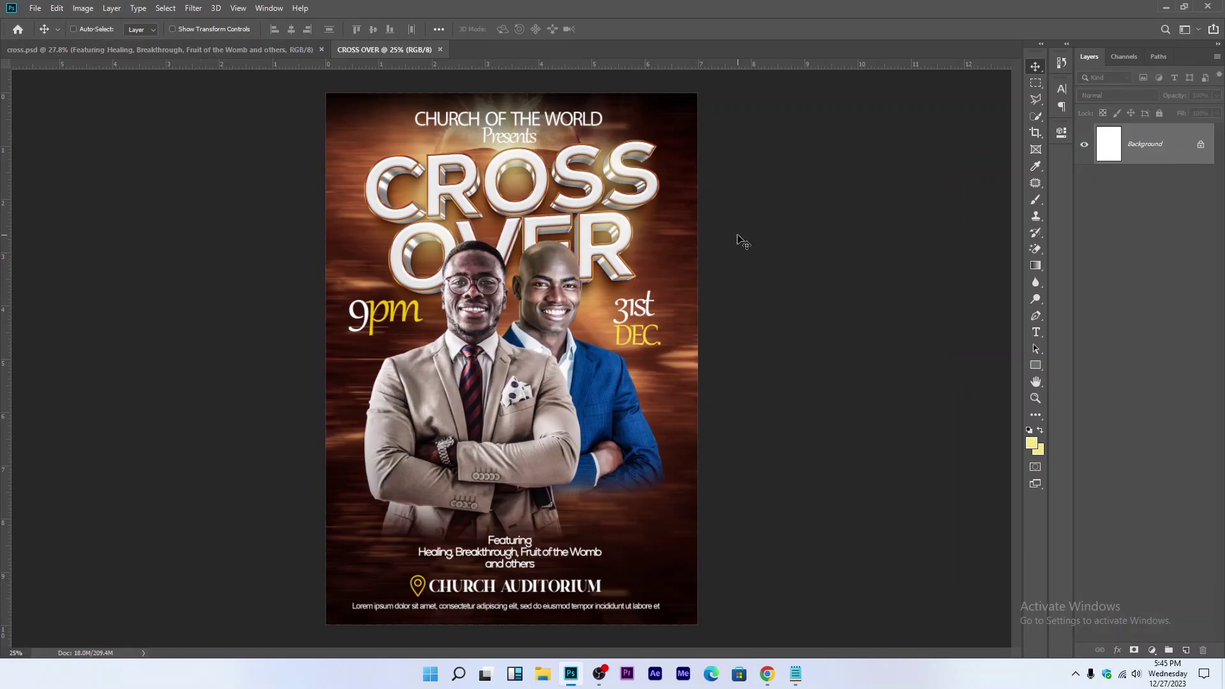
Step: Place the image young-black-businessman-auto-salon-car-sale-rent-concept from Downloads as embedded and position it above the page centre, slightly to the left
click(36, 8)
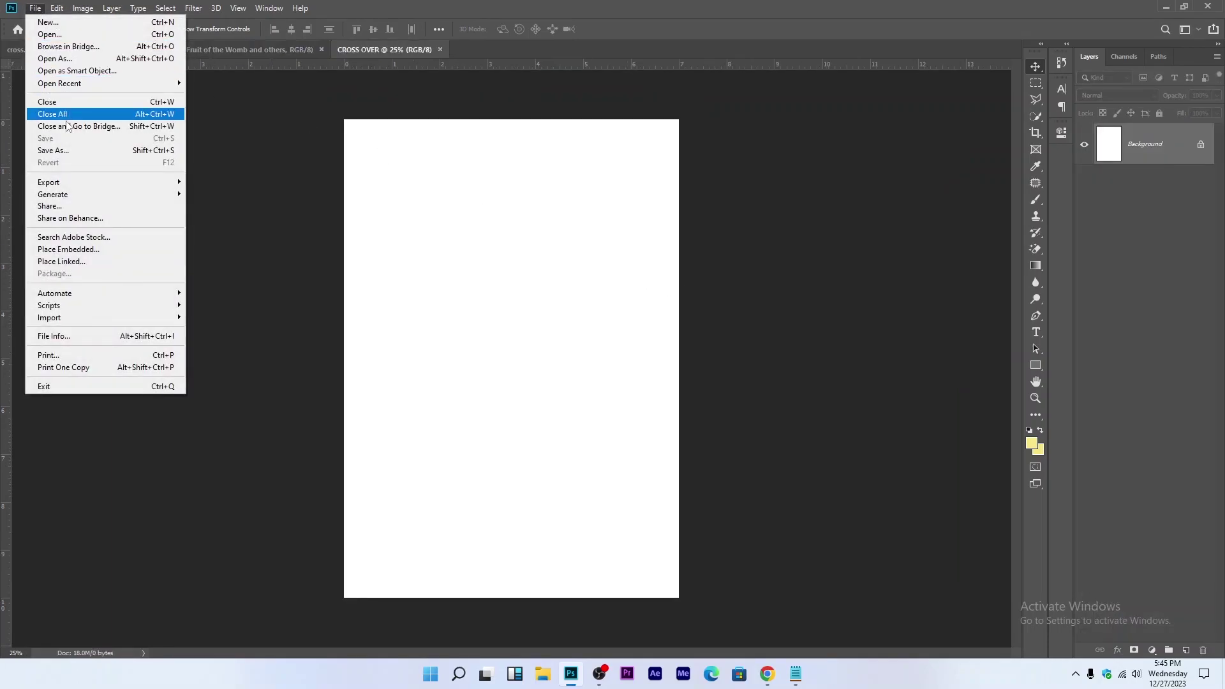
click(90, 248)
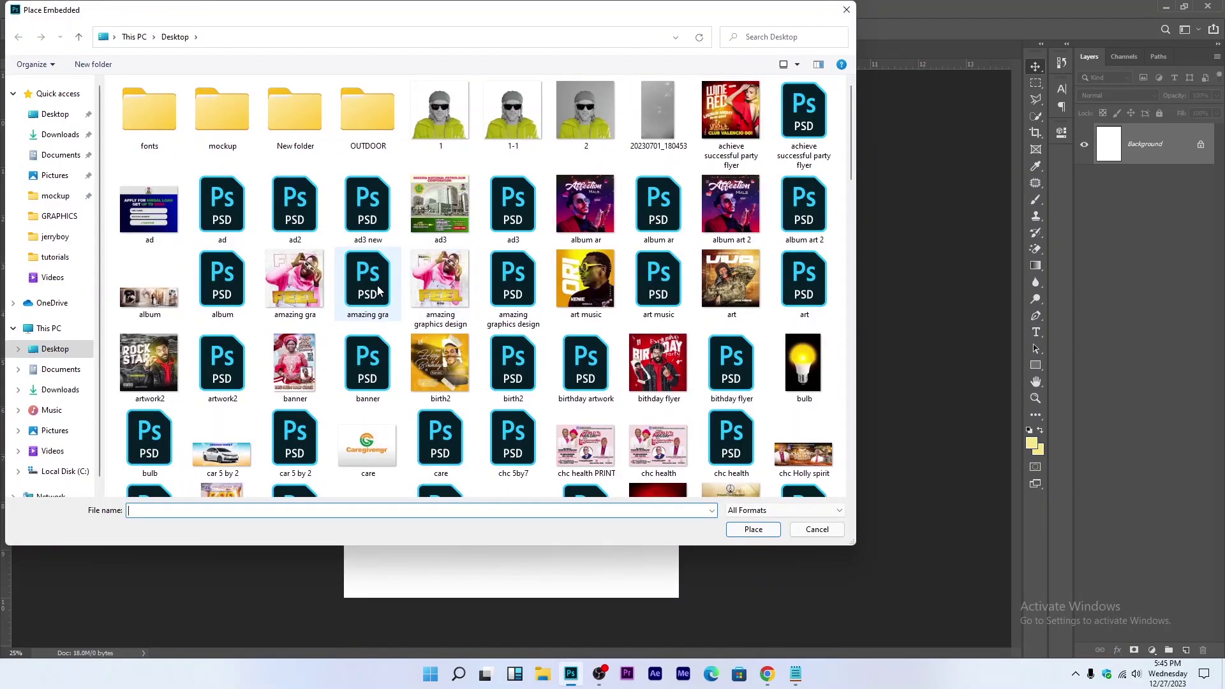
click(59, 135)
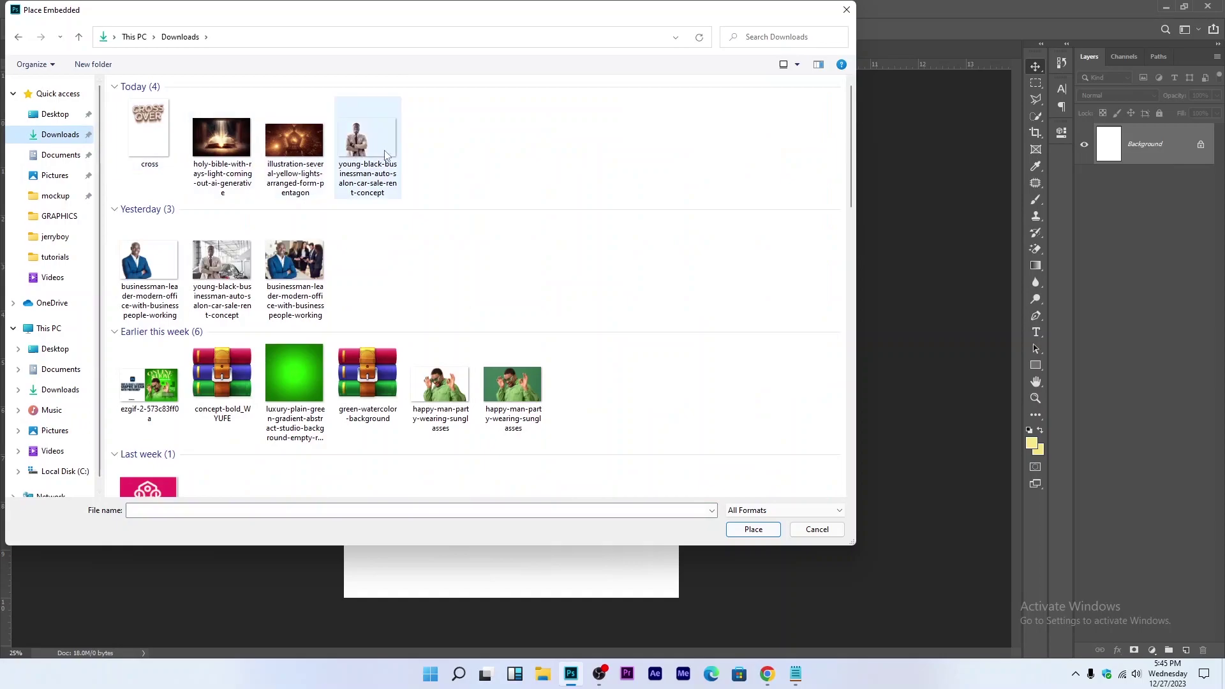
click(392, 148)
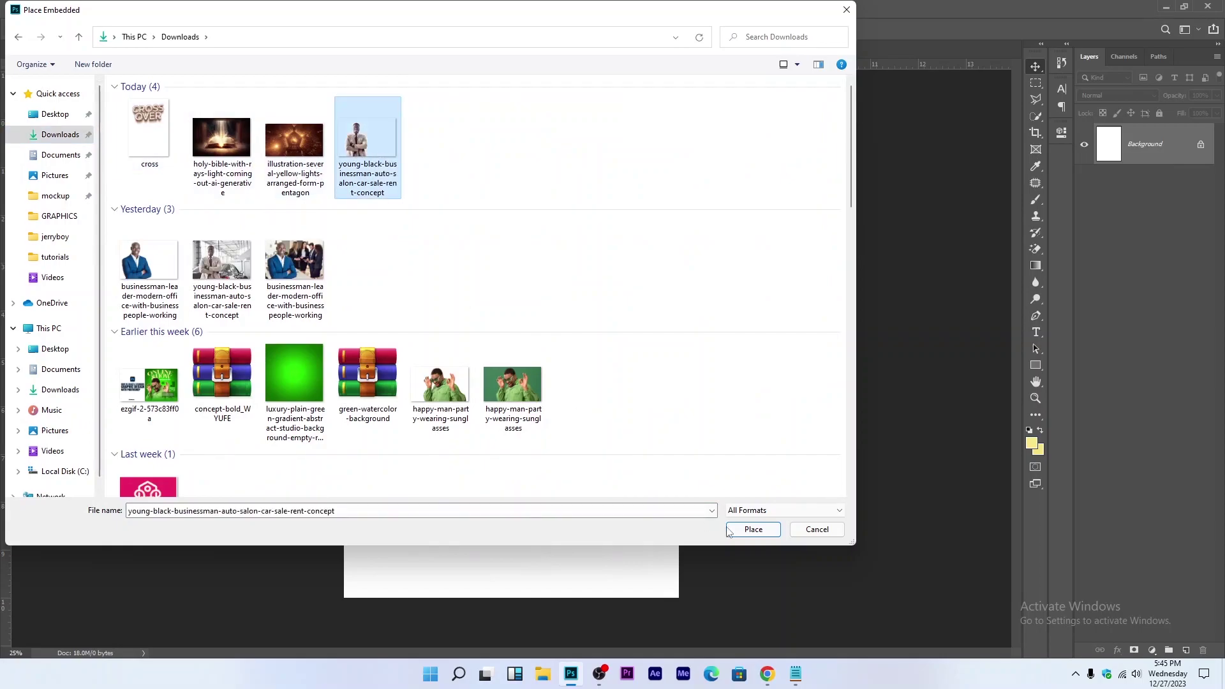
click(751, 530)
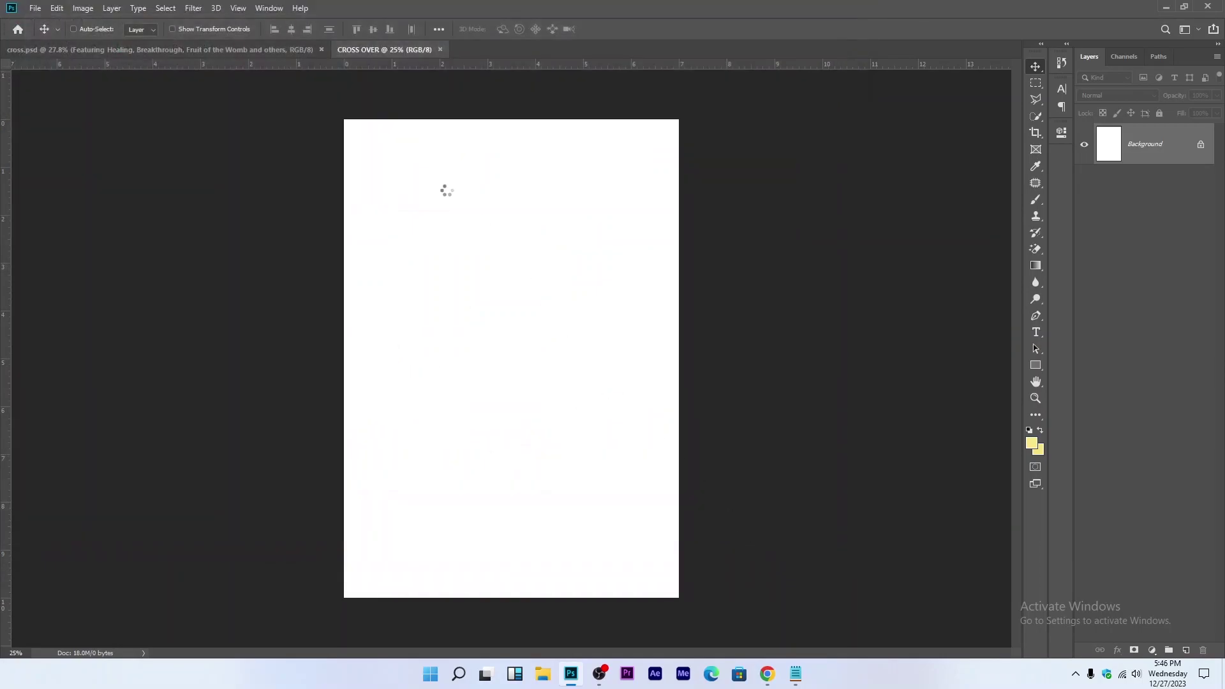
drag(525, 255, 496, 237)
key(Return)
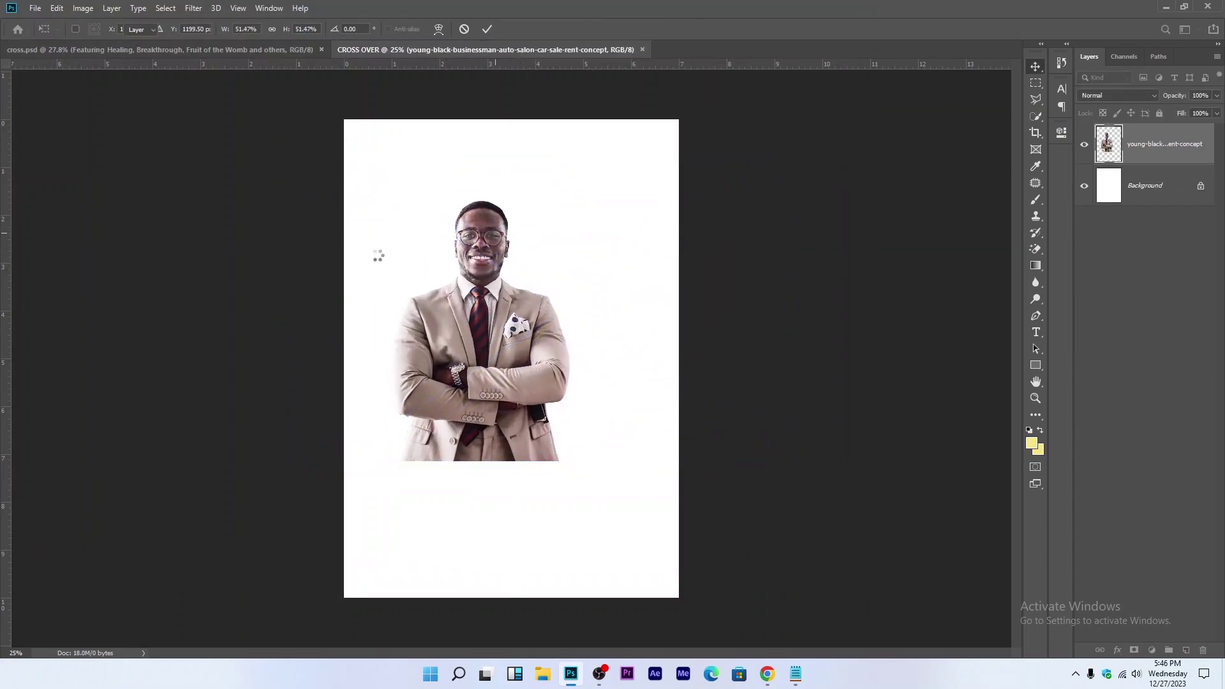
Step: Place the blue-suited man's cutout, businessman-leader-modern-office-with-businesspeople-working, from Downloads as an embedded image
click(36, 8)
click(102, 246)
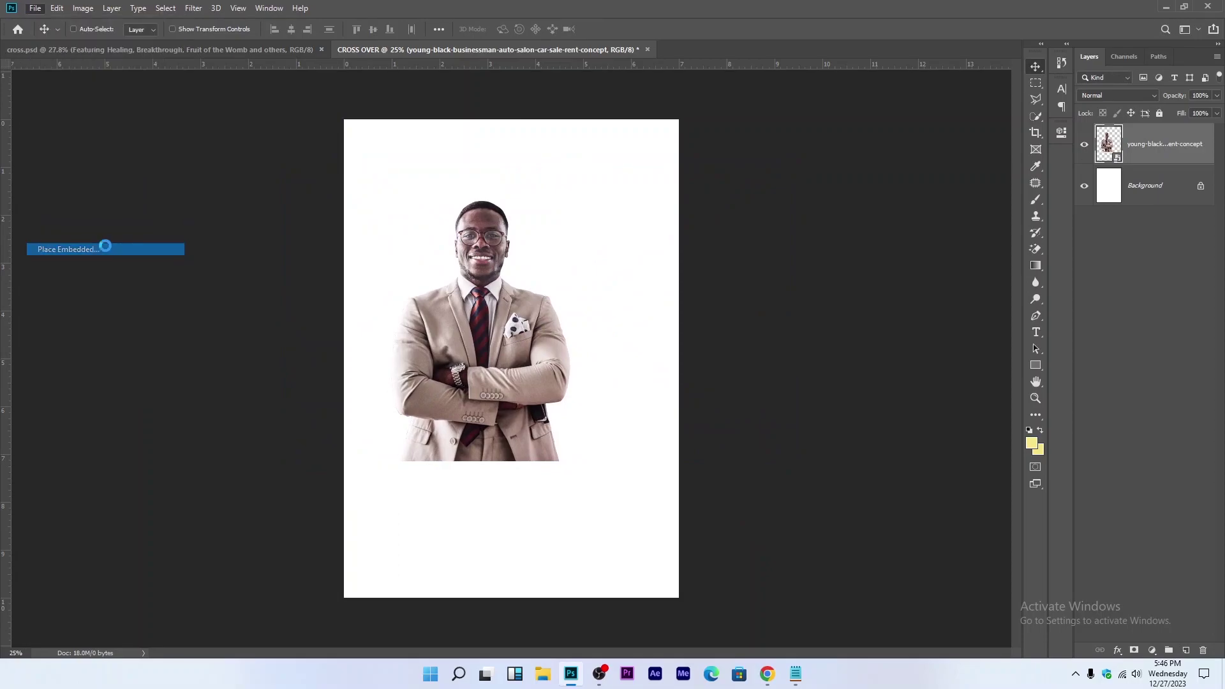
click(149, 268)
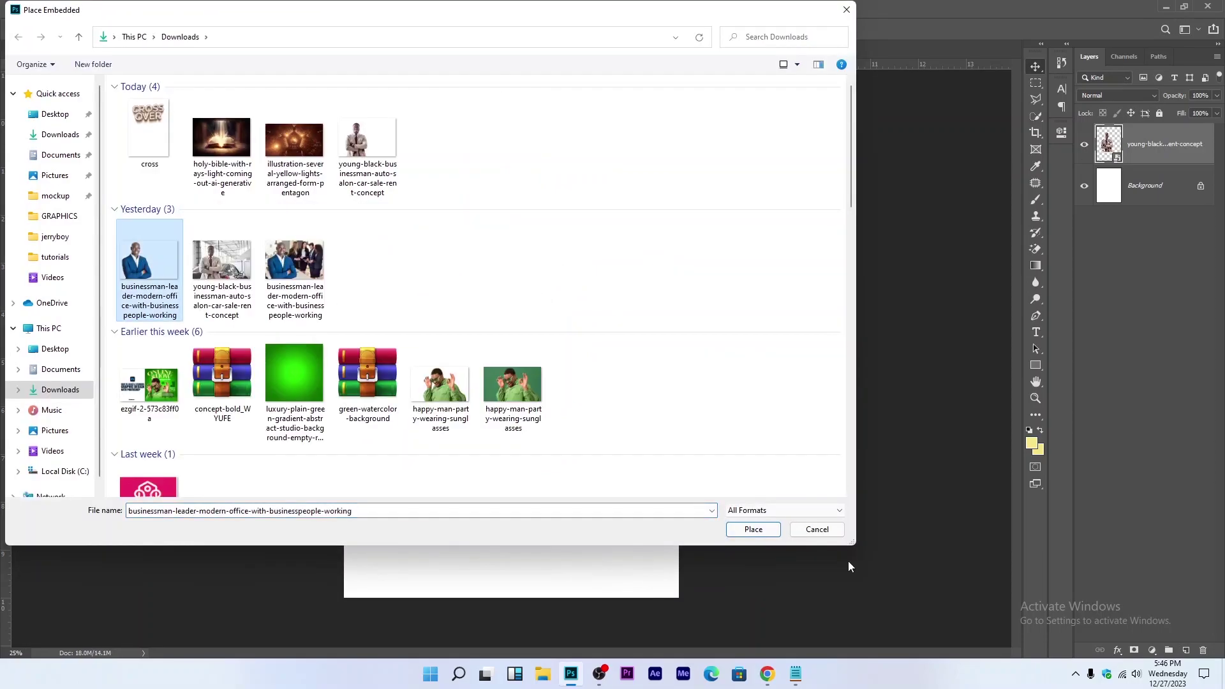
click(777, 535)
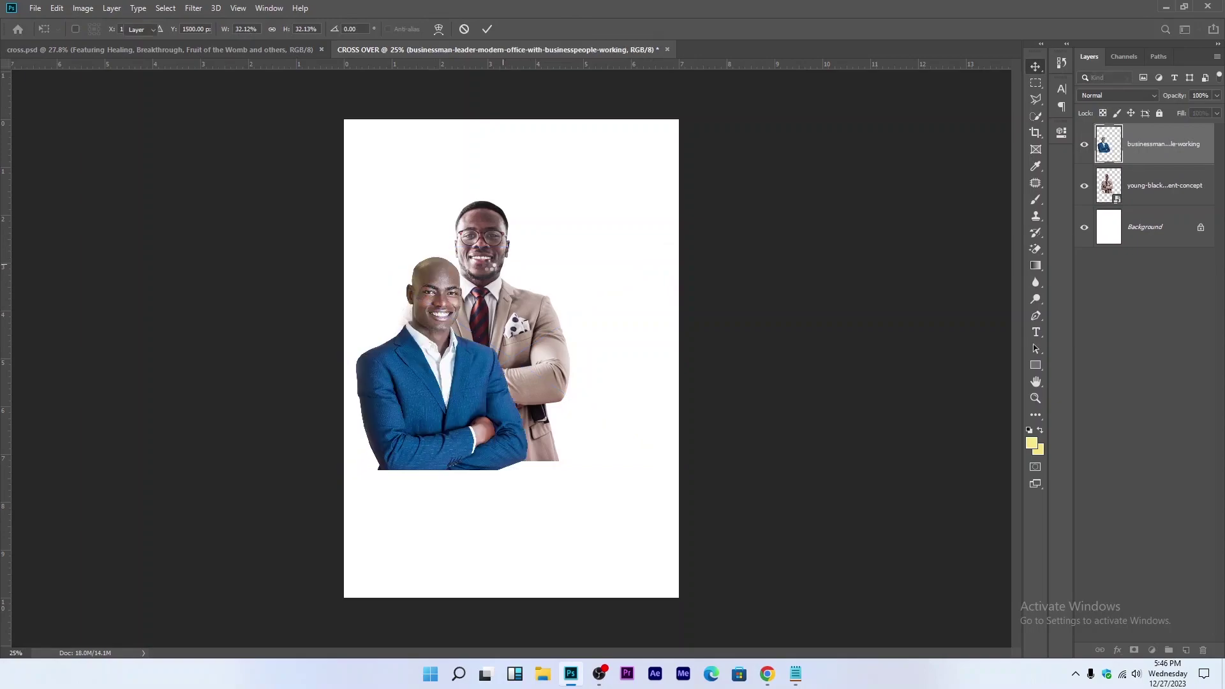
Step: Scale the blue-suited man to about 35.7% and position him to the right of the beige-suited man, with heads roughly level
drag(523, 248, 531, 192)
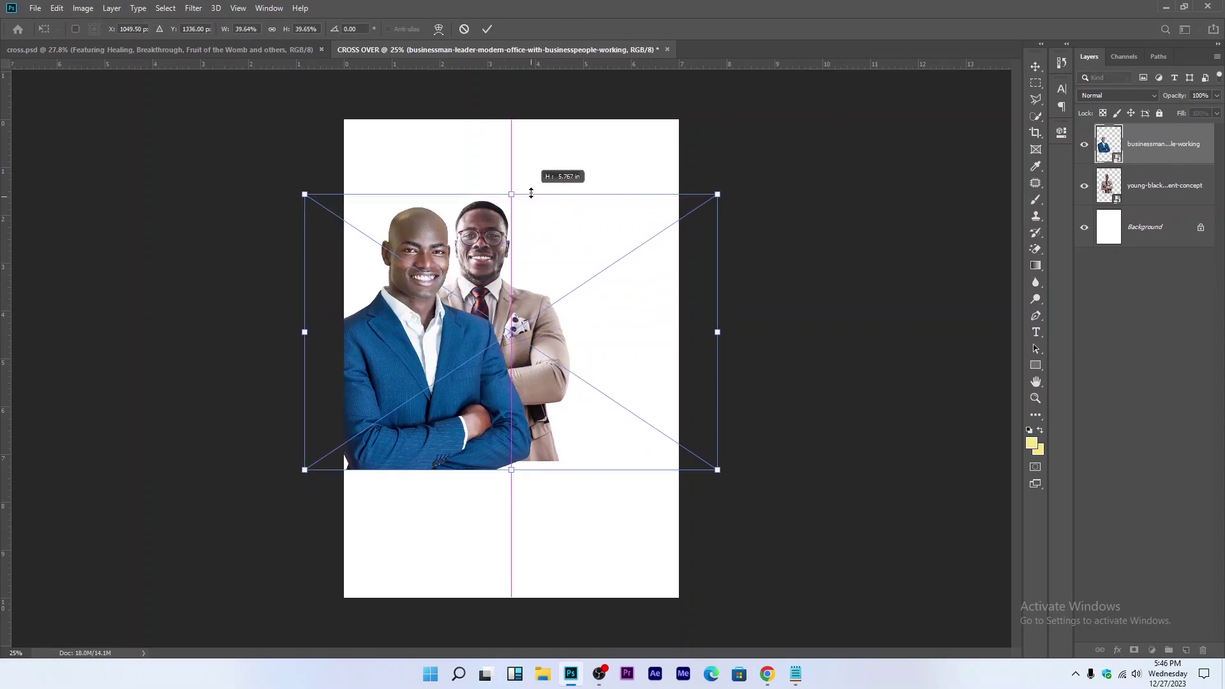
drag(494, 257, 580, 257)
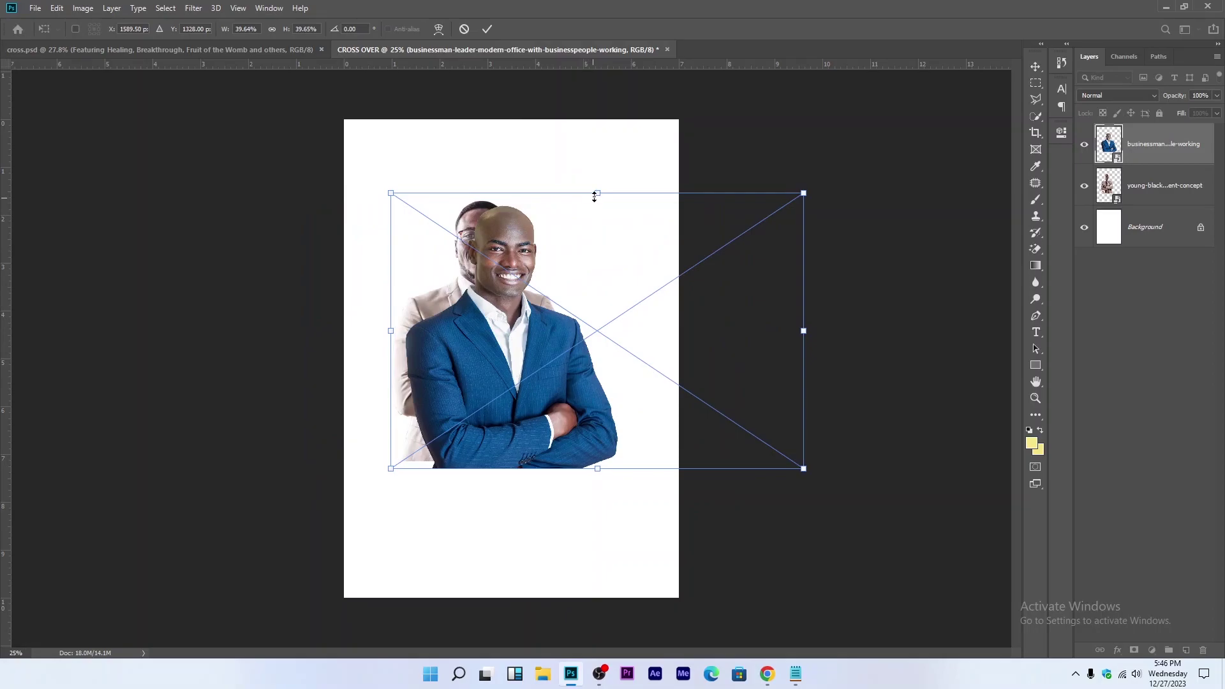
drag(594, 197, 596, 221)
drag(559, 272, 569, 243)
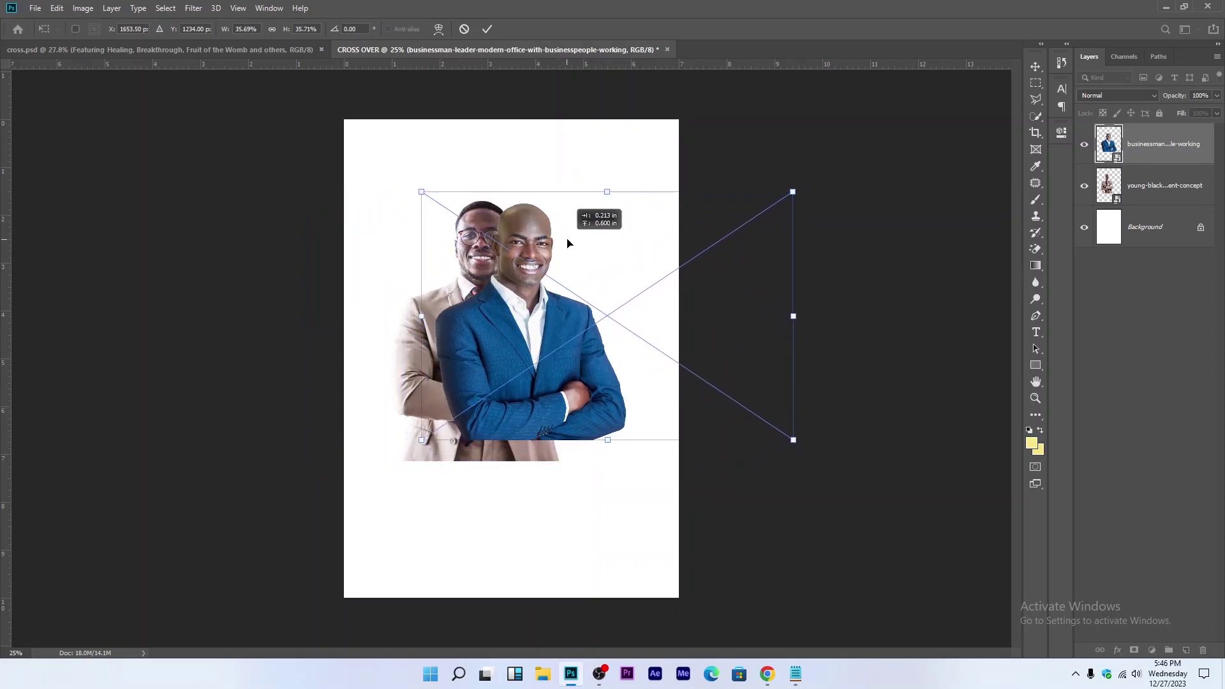
key(Return)
Step: Move the blue-suited man's layer below the beige-suited man's layer and shift him right so both faces show
drag(1174, 157, 1166, 213)
drag(524, 276, 548, 277)
key(ctrl)
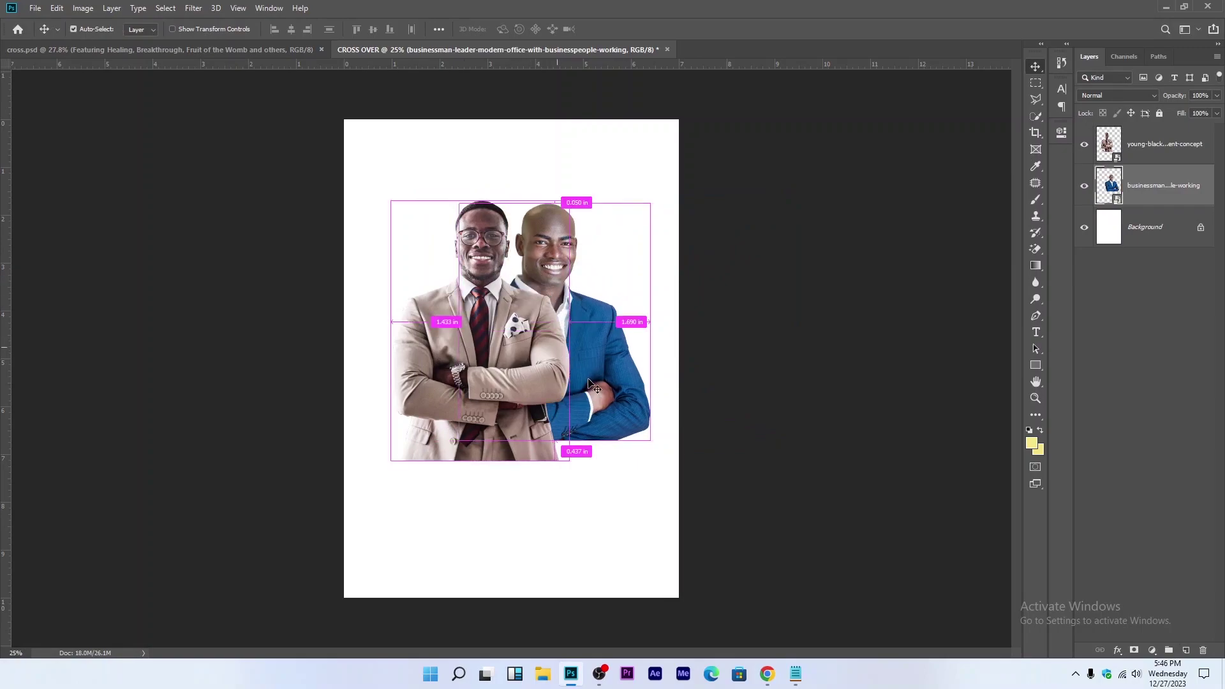
Step: Scale the blue-suited man down to about 32.8% and tuck him closer behind the beige-suited man's shoulder
key(ctrl+t)
drag(632, 441, 630, 415)
drag(619, 342, 606, 348)
drag(615, 411, 616, 416)
key(Return)
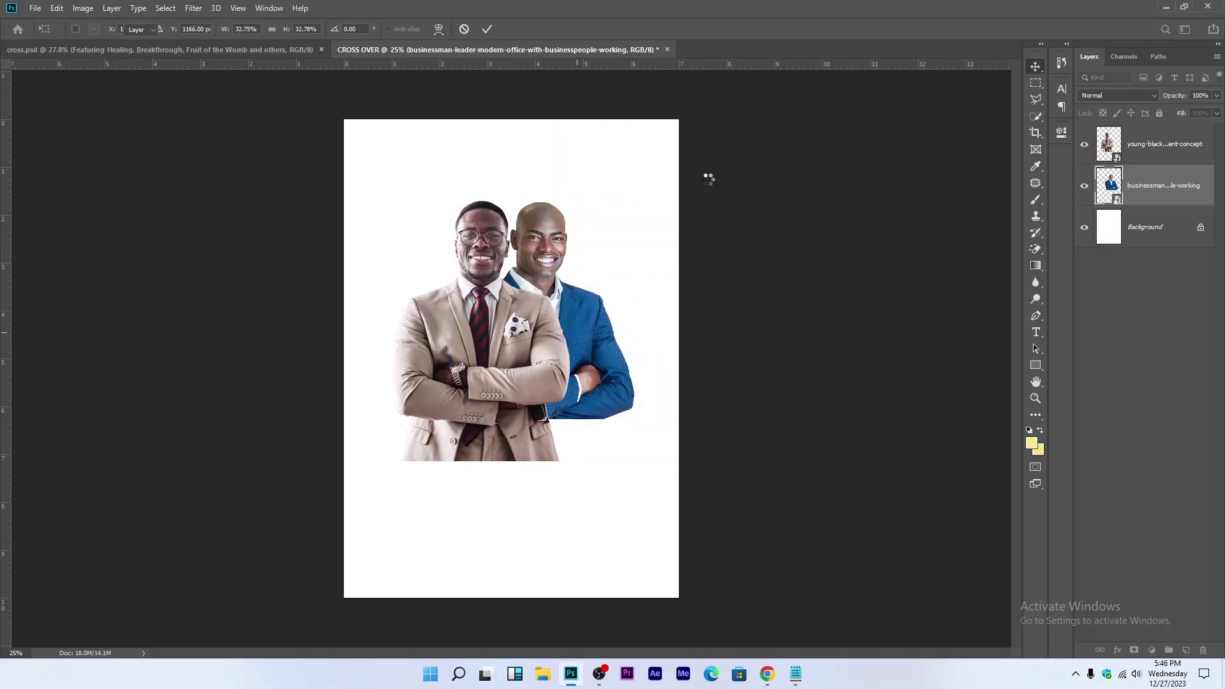
Step: Select both men's layers and combine them into one group
scroll(708, 177, up, 1)
key(ctrl)
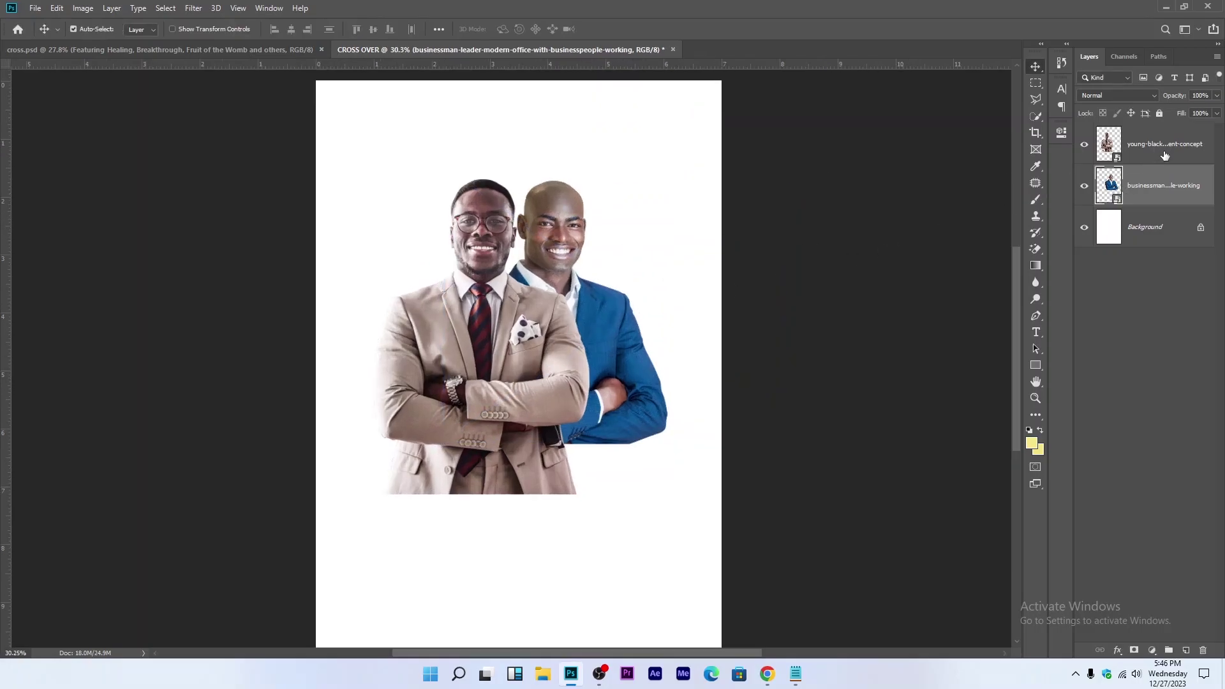
ctrl+click(1164, 156)
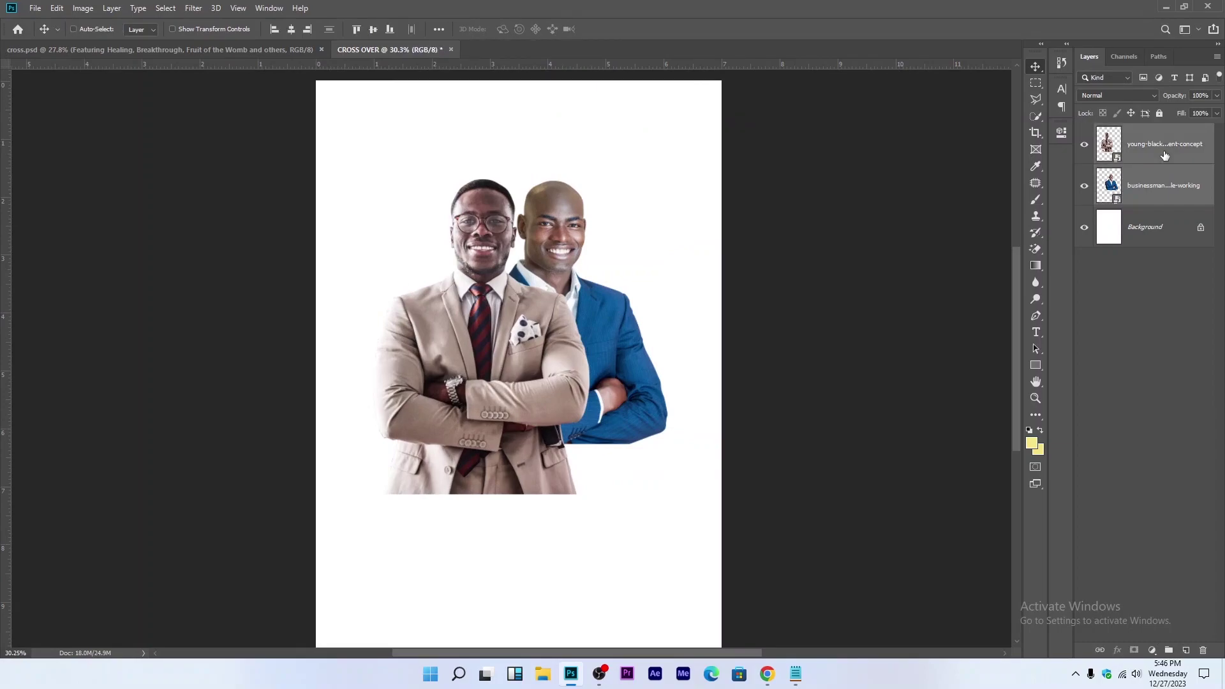
key(ctrl+g)
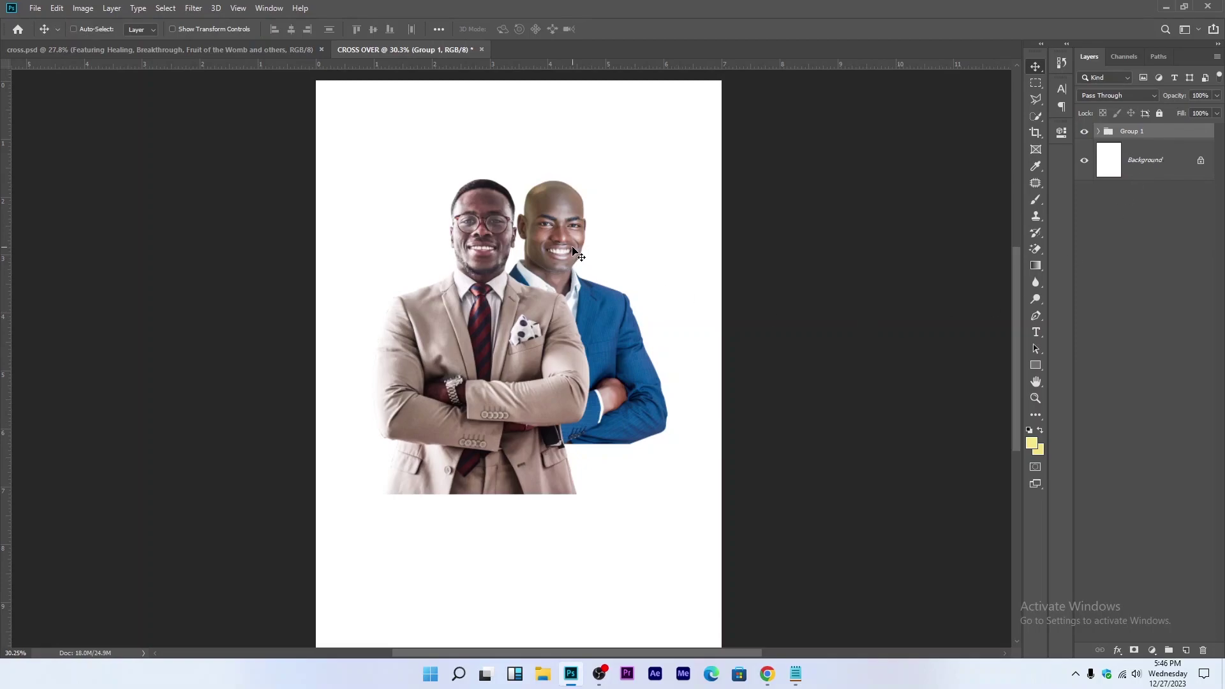
Step: Enlarge the group of both men to about 117.5% and shift it slightly down and to the right
scroll(574, 250, down, 3)
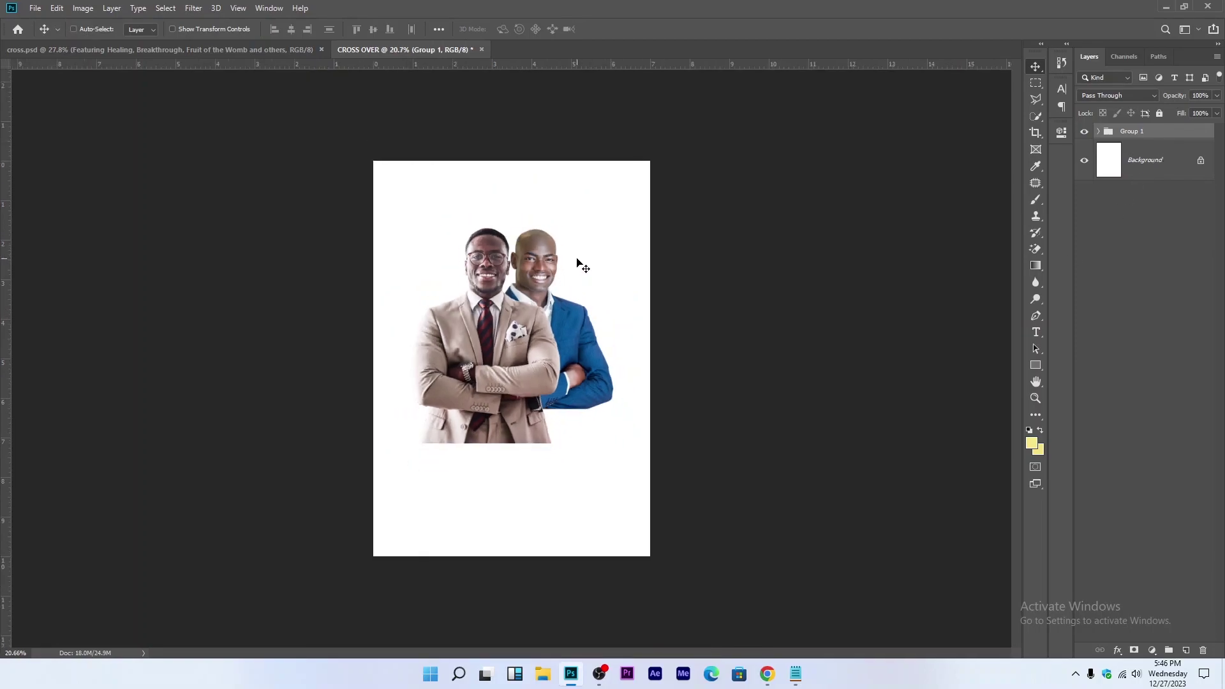
key(ctrl+t)
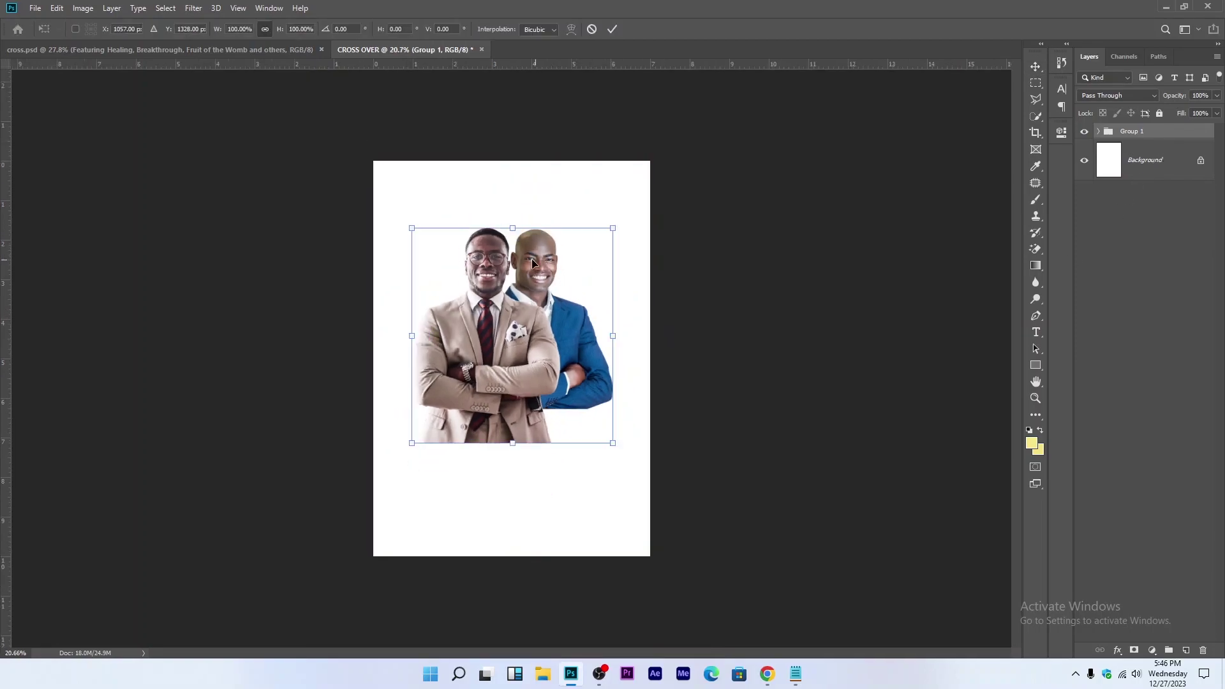
drag(512, 222, 519, 190)
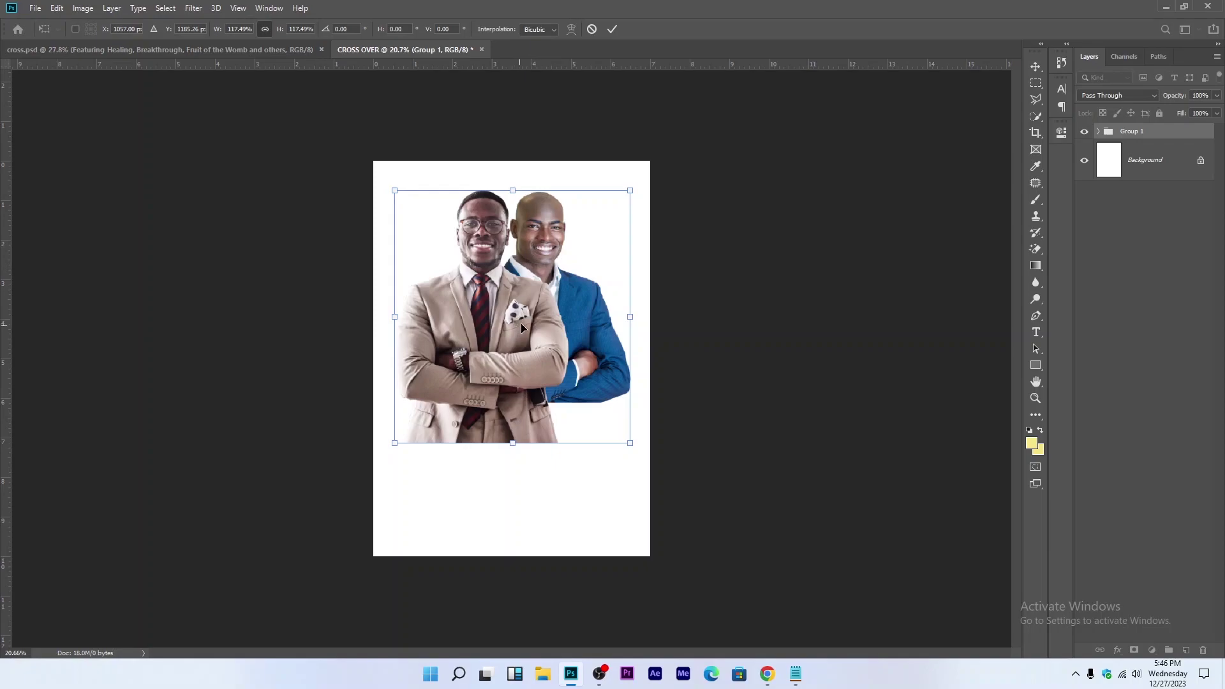
mouse_move(529, 309)
mouse_down()
mouse_move(535, 332)
mouse_move(528, 310)
mouse_move(534, 324)
mouse_move(542, 303)
mouse_up()
key(Return)
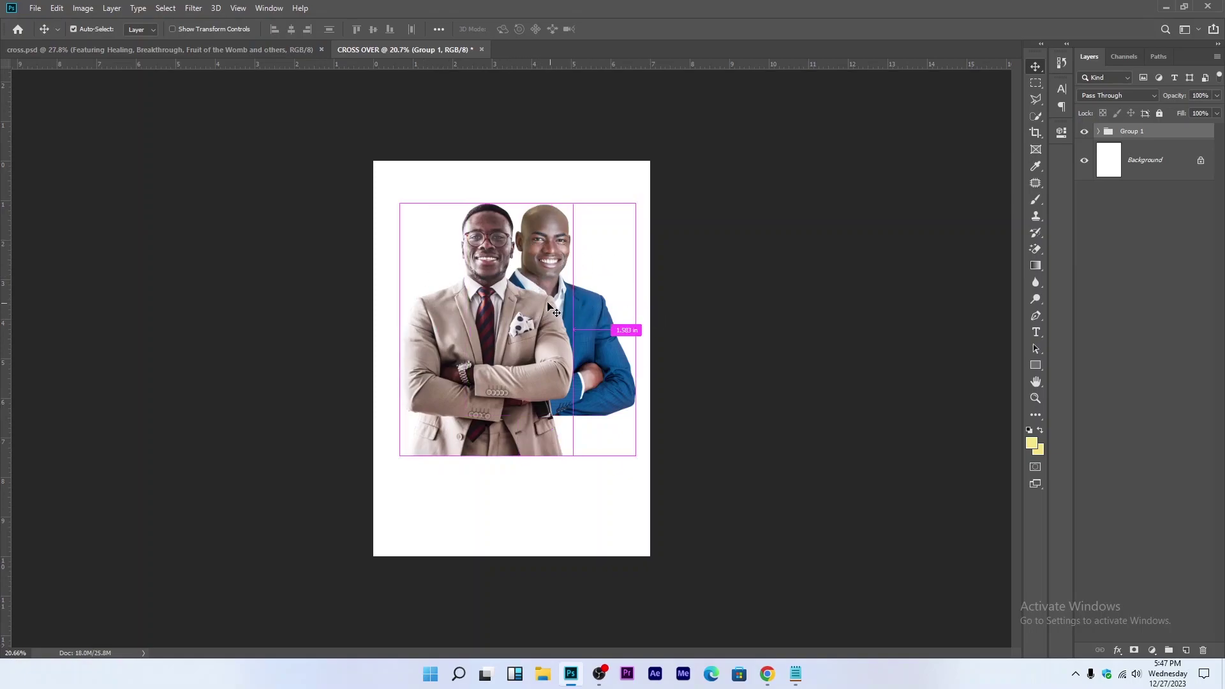
ctrl+click(628, 327)
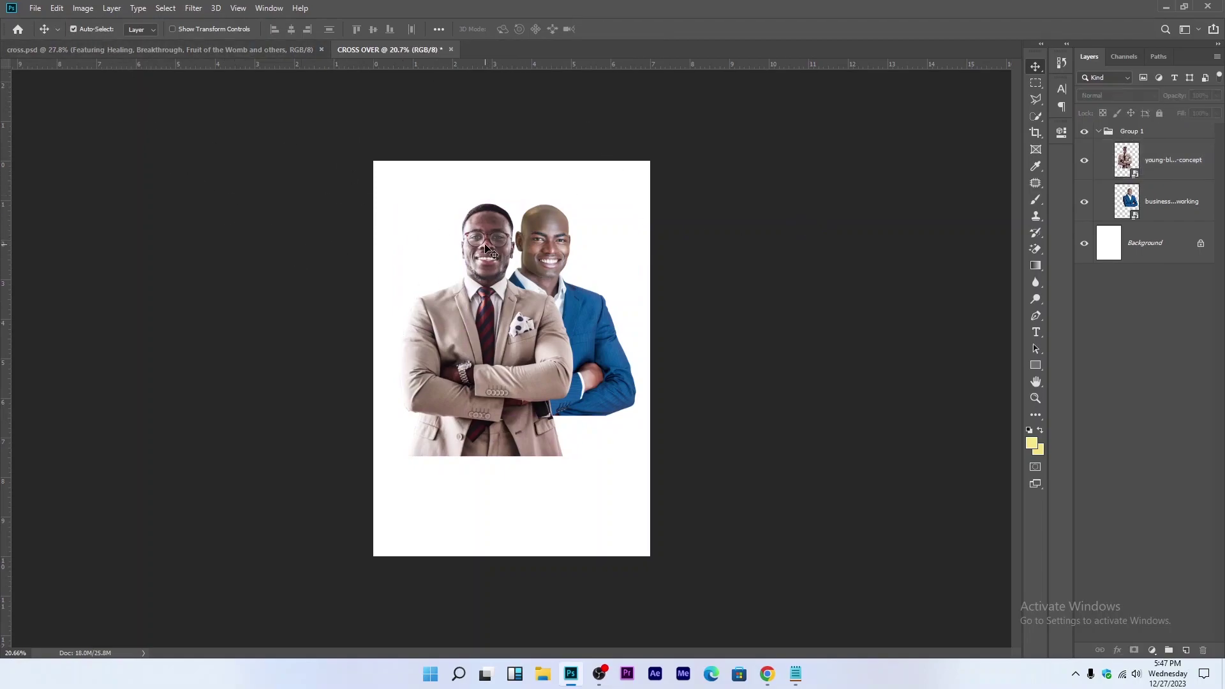
click(539, 240)
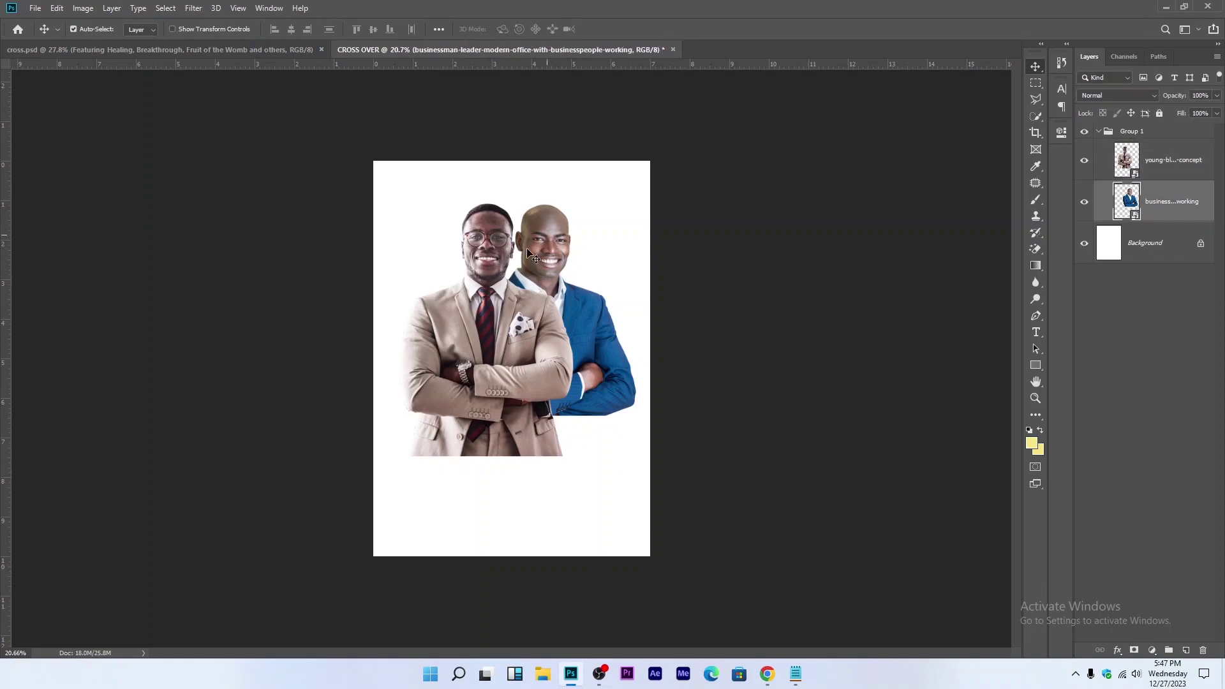
drag(477, 262, 529, 265)
key(ctrl+z)
key(ctrl+z)
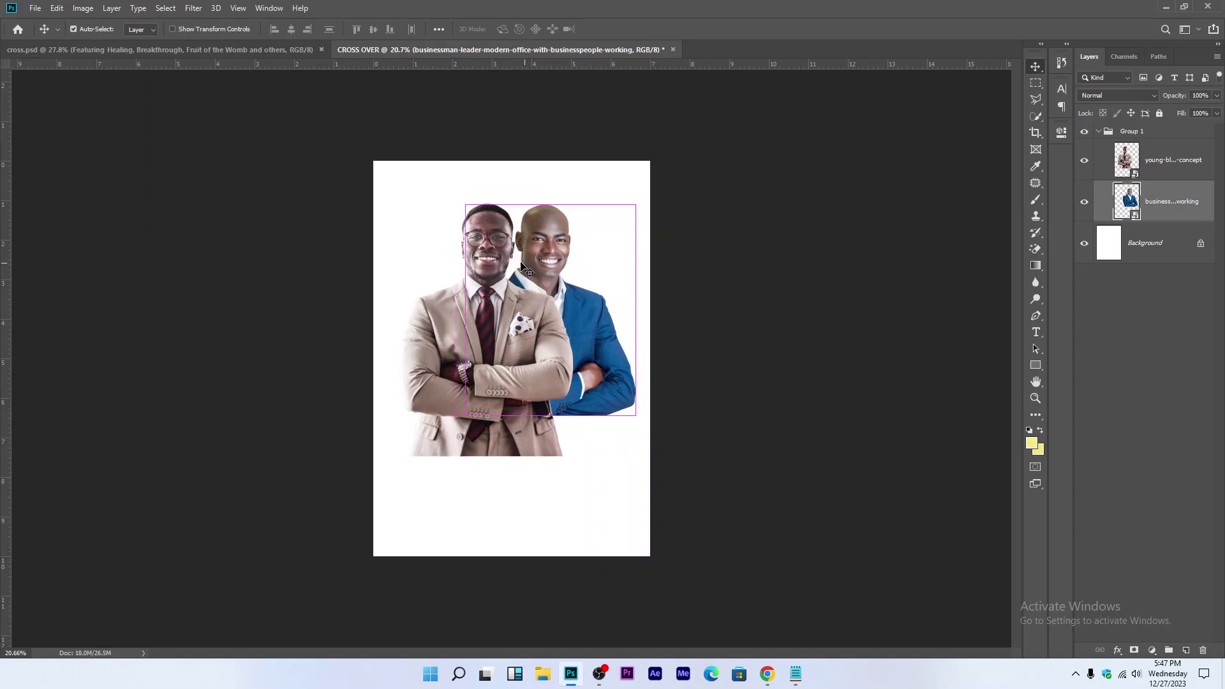
Step: Select the beige-suited man's layer and add a layer mask to it
click(73, 29)
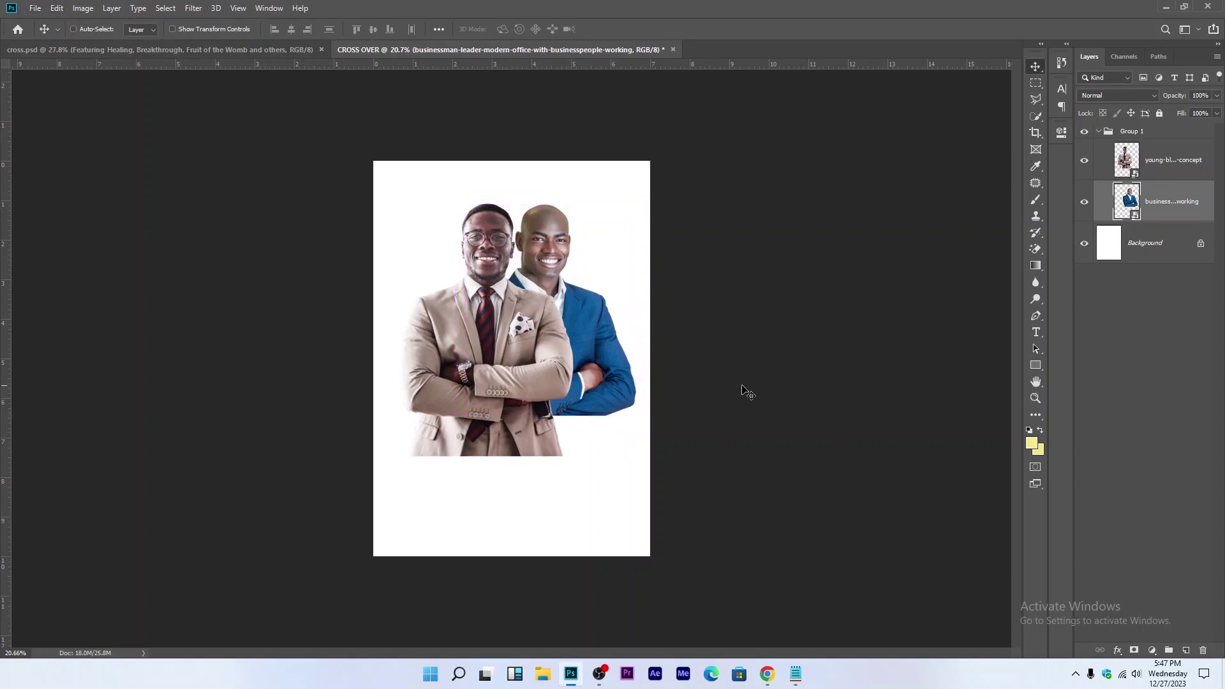
click(483, 243)
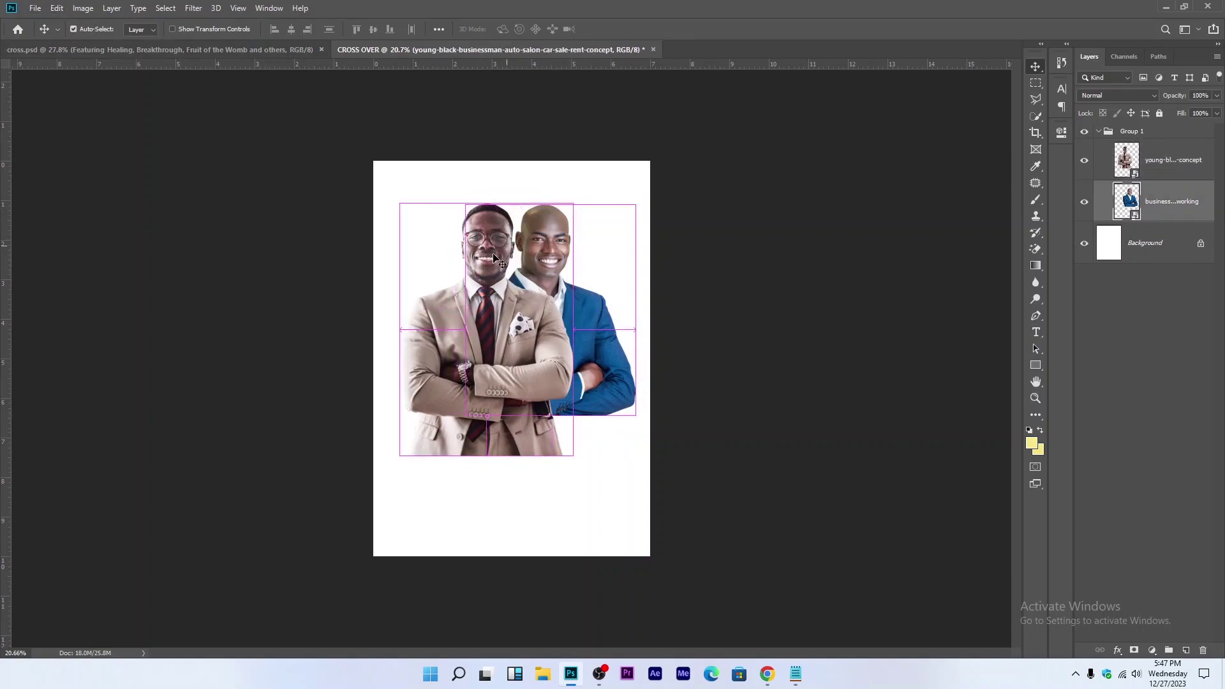
click(521, 272)
ctrl+click(500, 280)
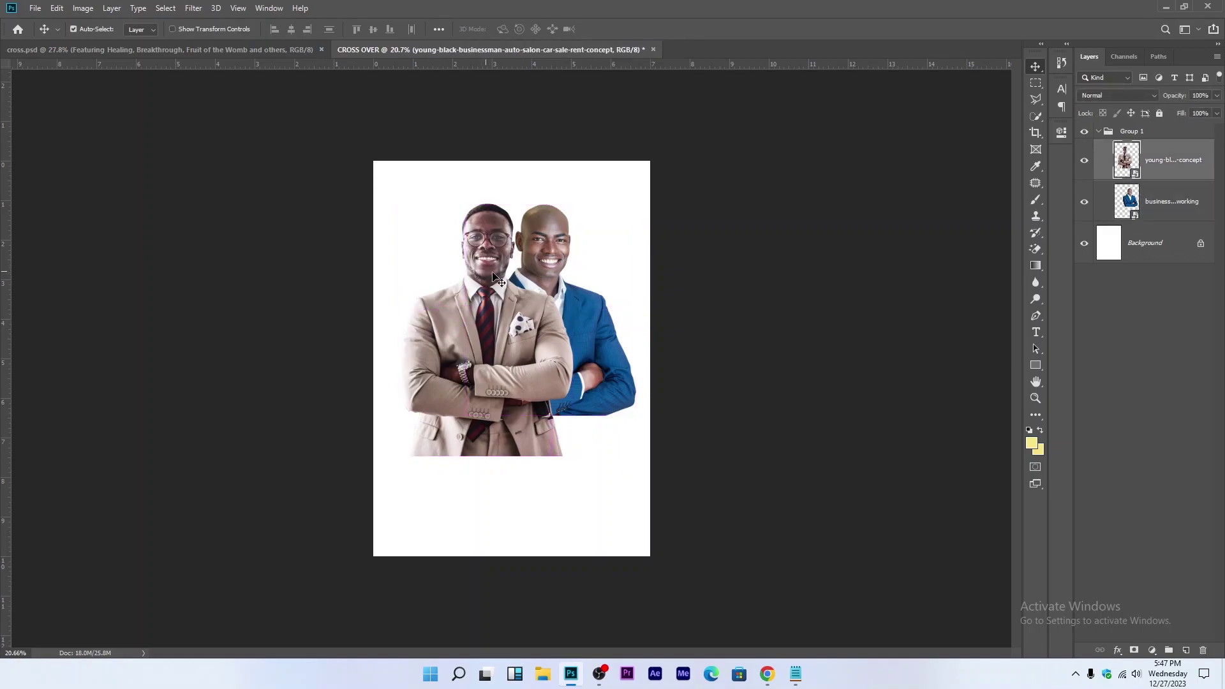
click(1134, 650)
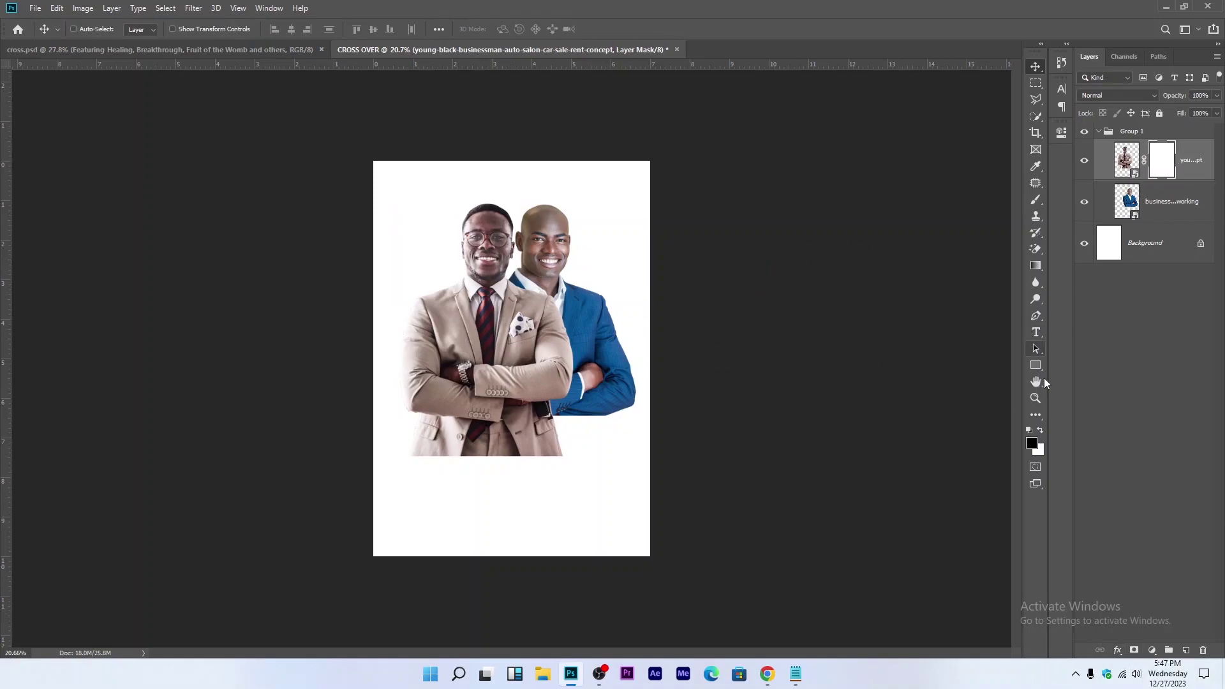
Step: Fade out the lower edge of the beige-suited man by painting black on his mask with a soft 800 px brush
click(1036, 199)
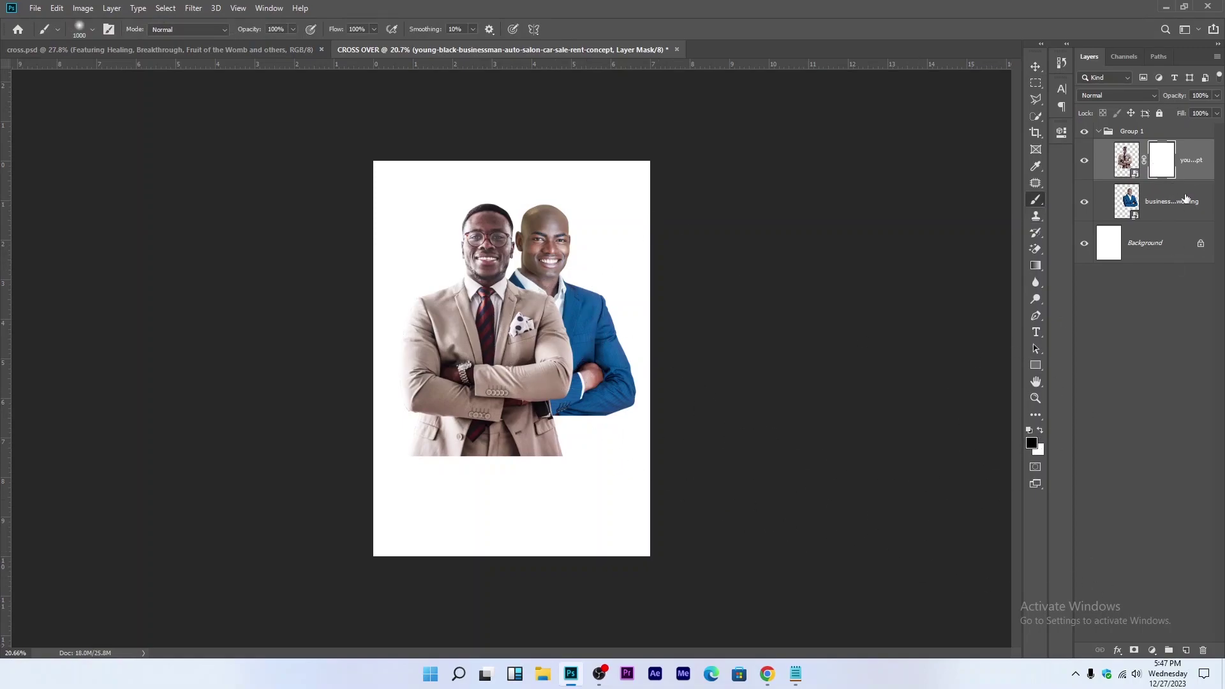
key(bracketleft)
key(bracketleft)
mouse_move(549, 476)
mouse_down()
mouse_move(364, 462)
mouse_move(481, 479)
mouse_move(623, 470)
mouse_move(353, 470)
mouse_up()
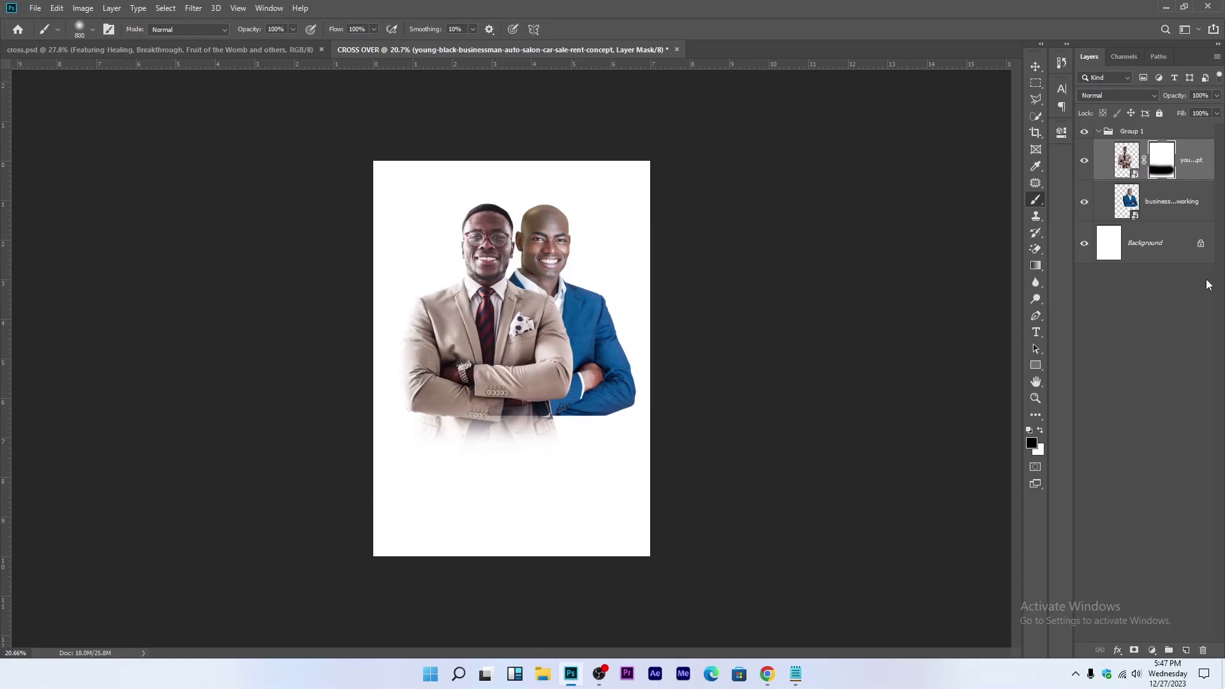
Step: Add a layer mask to the blue-suited man and fade his lower edge with a soft black 500 px brush
click(1163, 213)
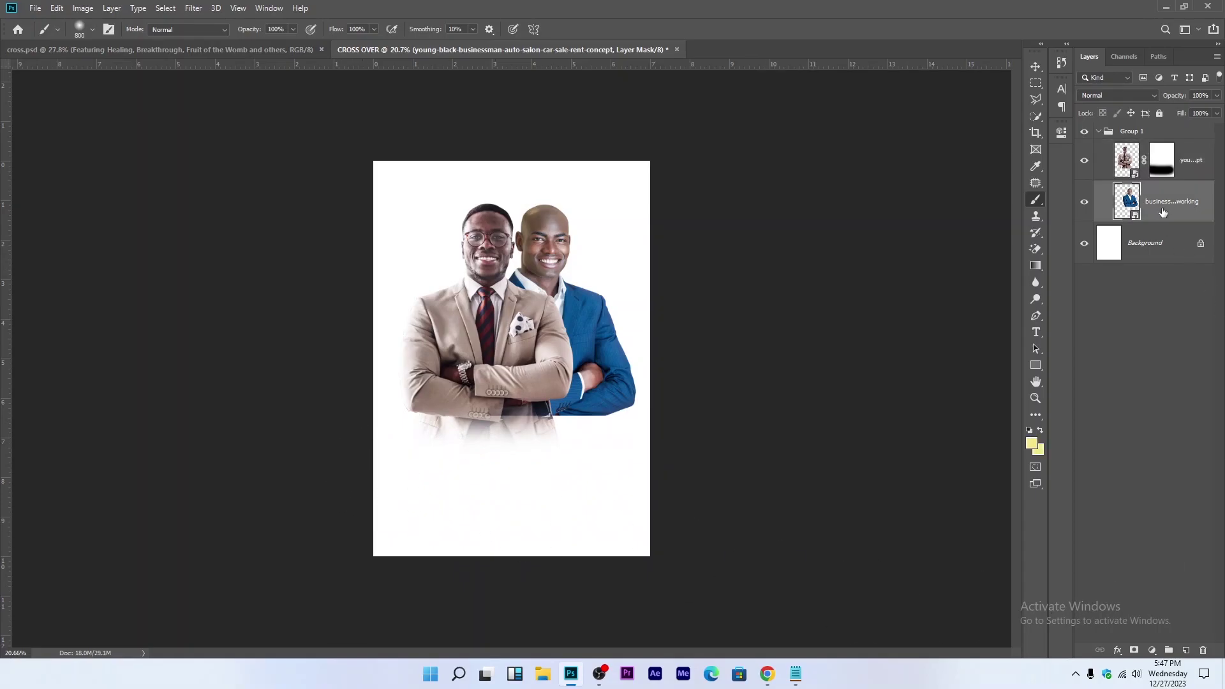
click(1134, 649)
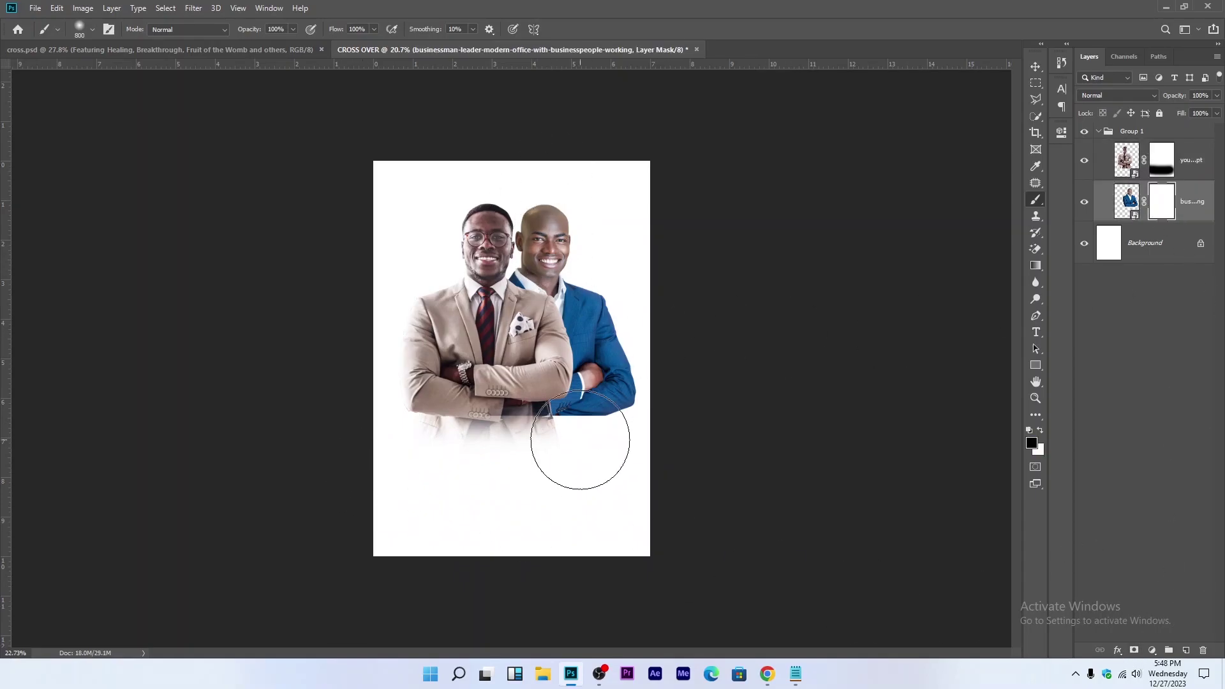
key(ctrl+plus)
key(ctrl+plus)
key(bracketleft)
key(bracketleft)
key(bracketleft)
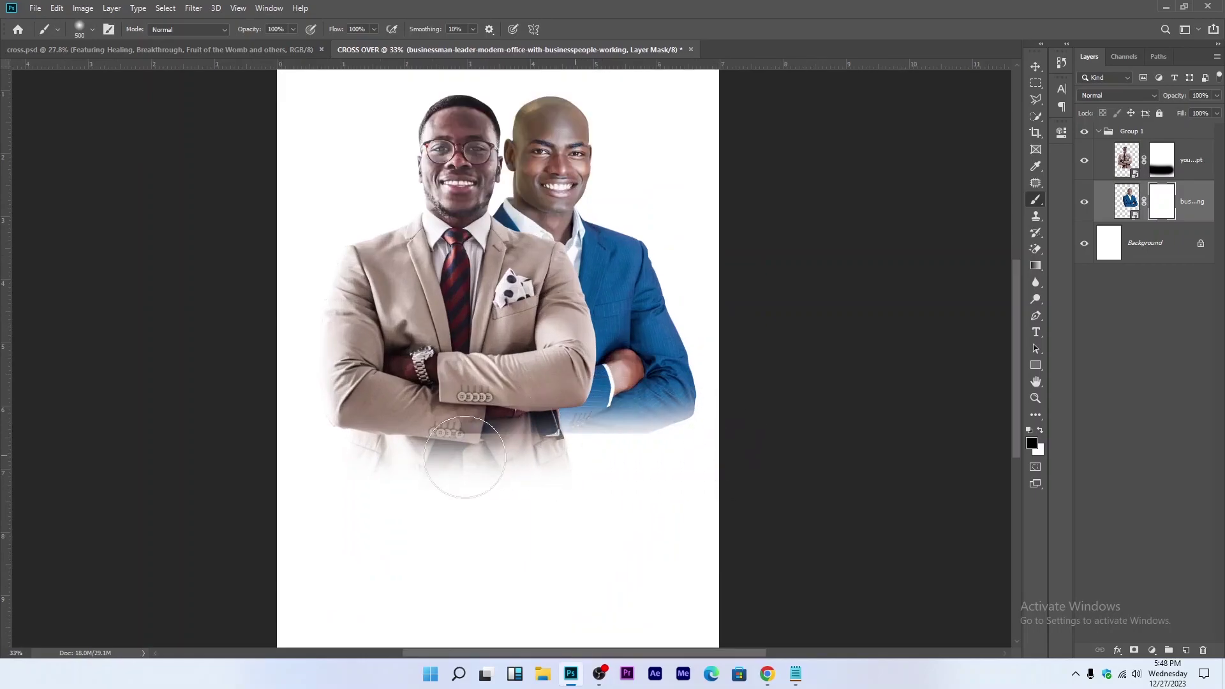
mouse_move(465, 457)
mouse_down()
mouse_move(727, 451)
mouse_move(419, 465)
mouse_move(789, 346)
mouse_up()
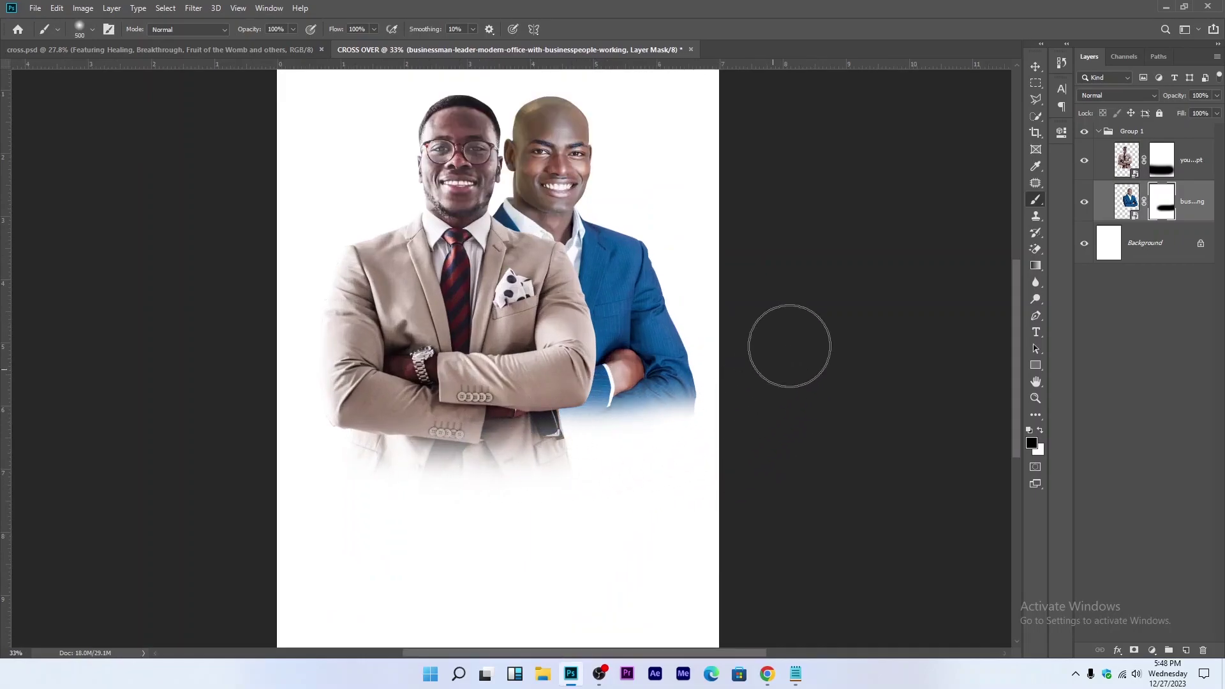
click(1036, 67)
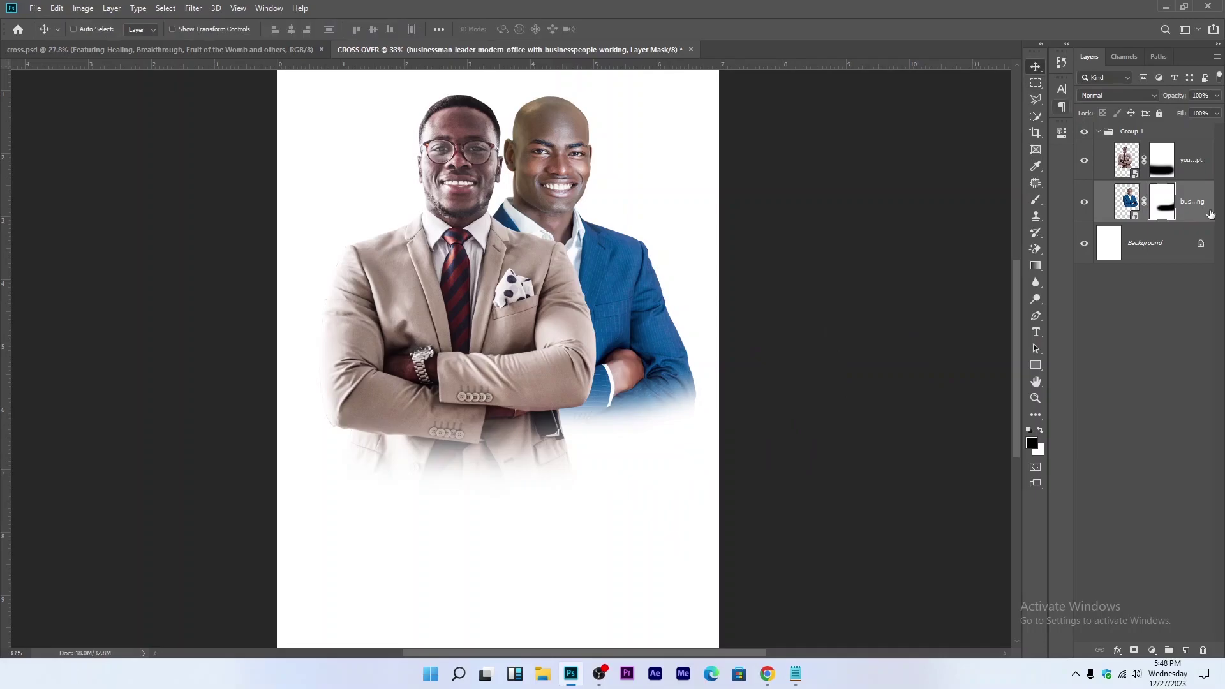
Step: Collapse the men's group and save the document to the Desktop as a Photoshop file named CROSS OVER
click(1153, 134)
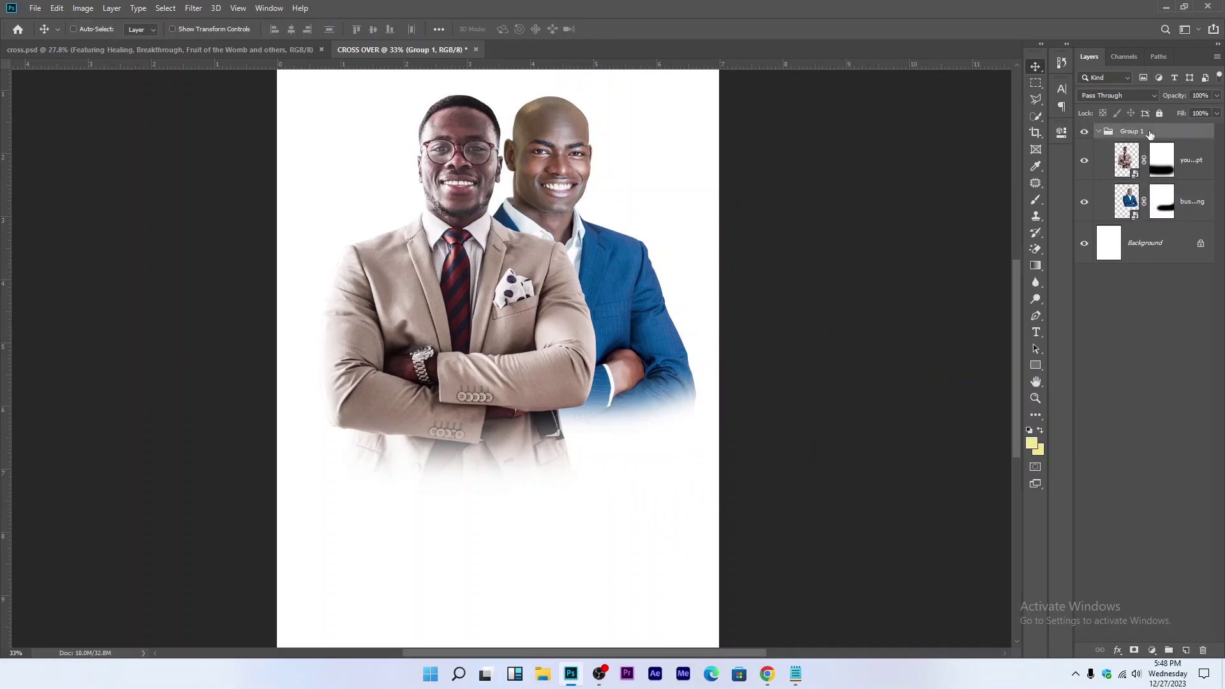
click(1100, 131)
scroll(472, 403, down, 3)
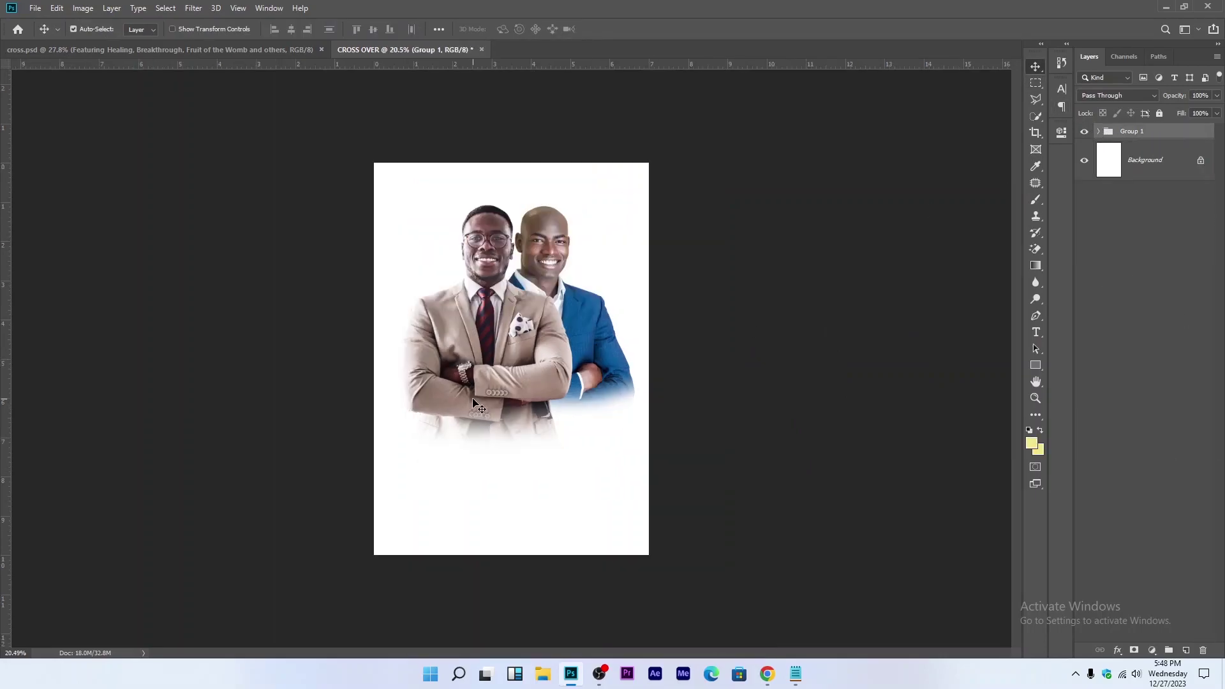
key(ctrl+shift+s)
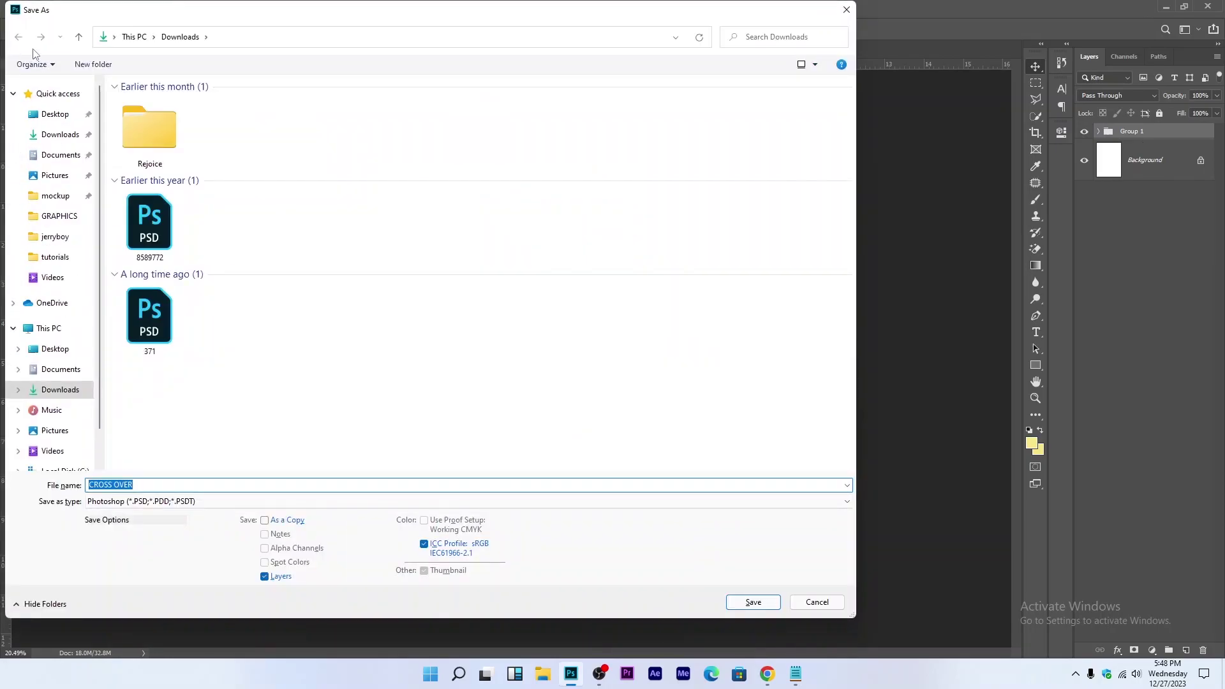
click(55, 113)
click(762, 602)
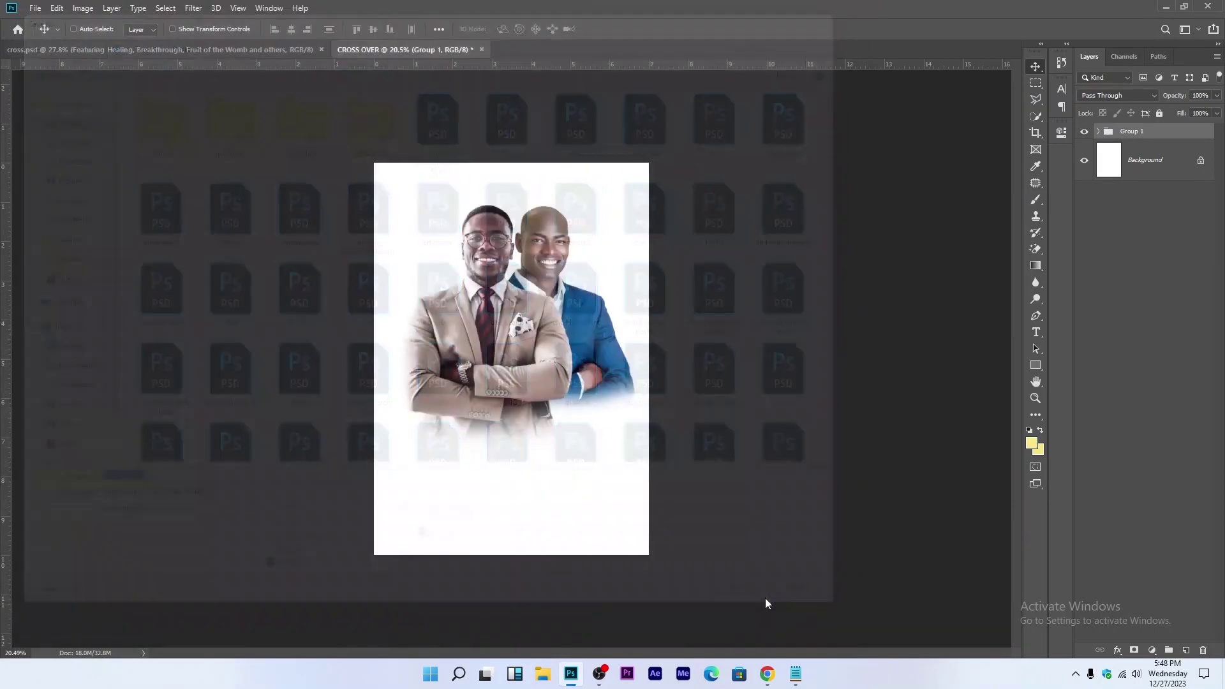
click(751, 189)
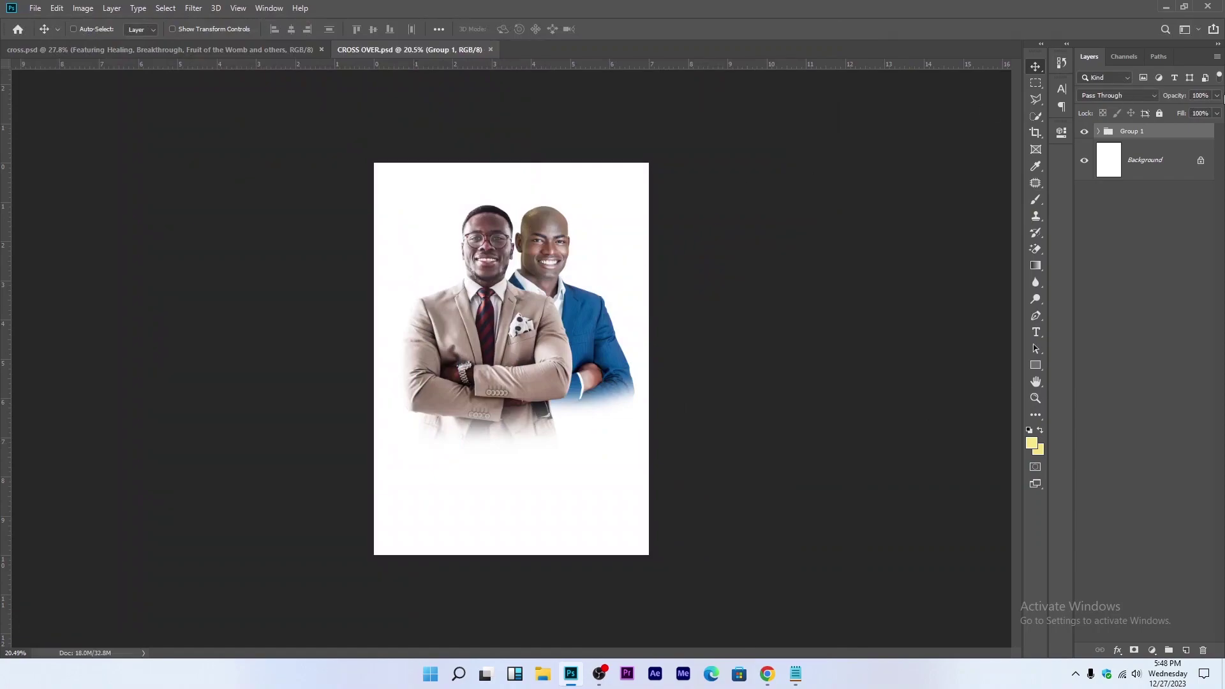
Step: Enlarge the group of both men slightly and move it down into the lower part of the canvas
key(ctrl+t)
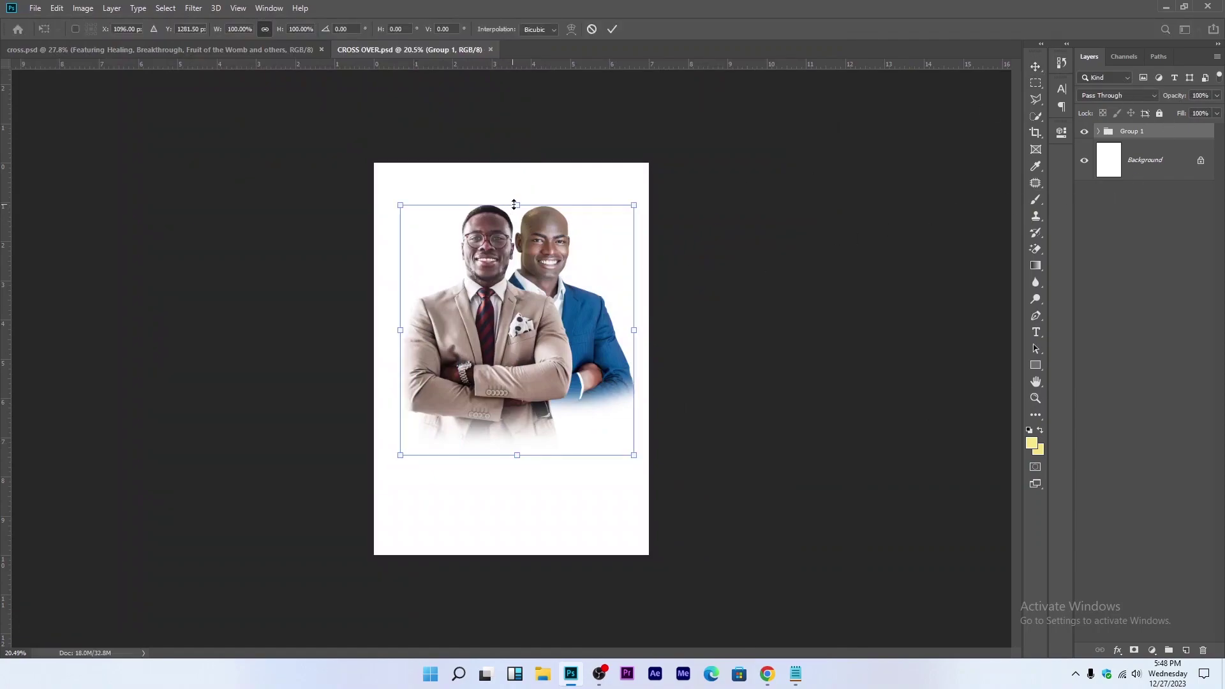
drag(514, 204, 516, 192)
drag(513, 257, 502, 323)
key(Return)
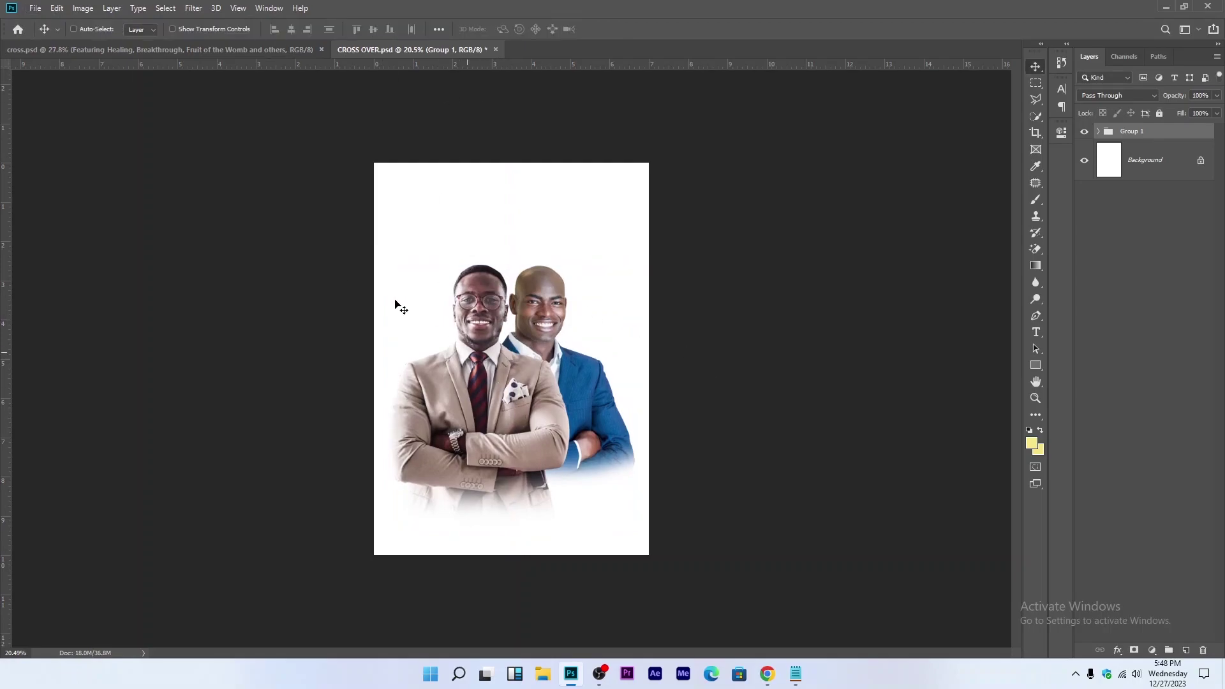
Step: Place the illustration-several-yellow-lights-arranged-form-pentagon image from Downloads as an embedded object
click(33, 8)
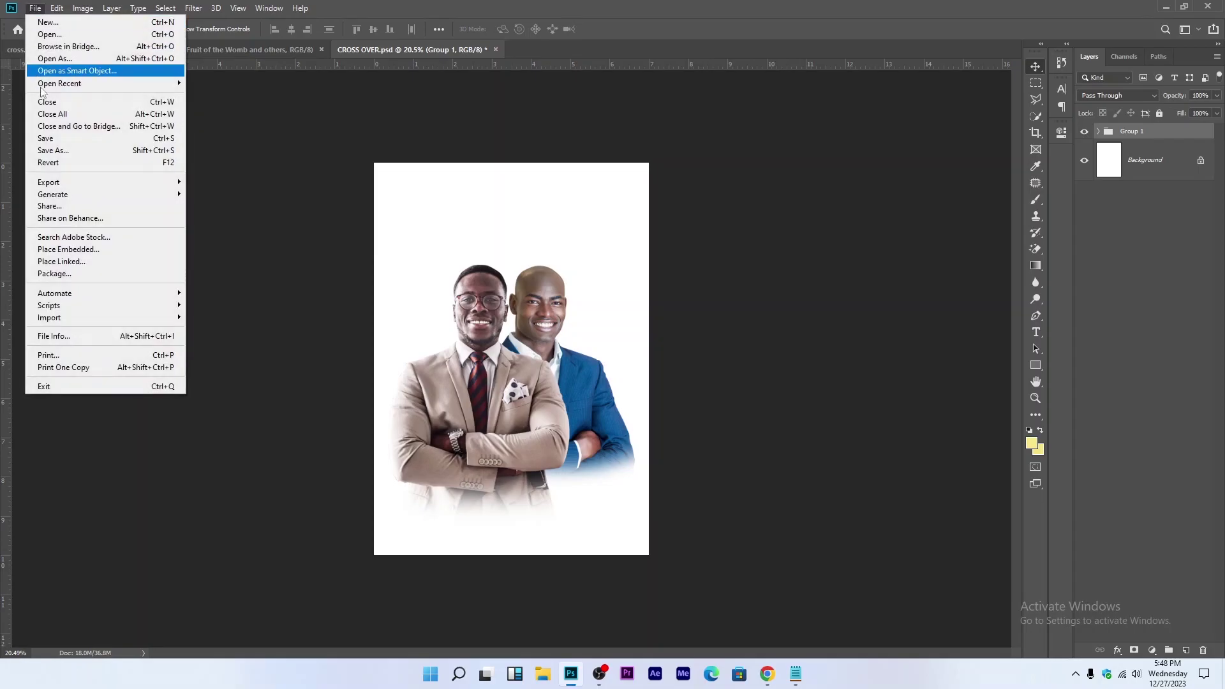
click(77, 250)
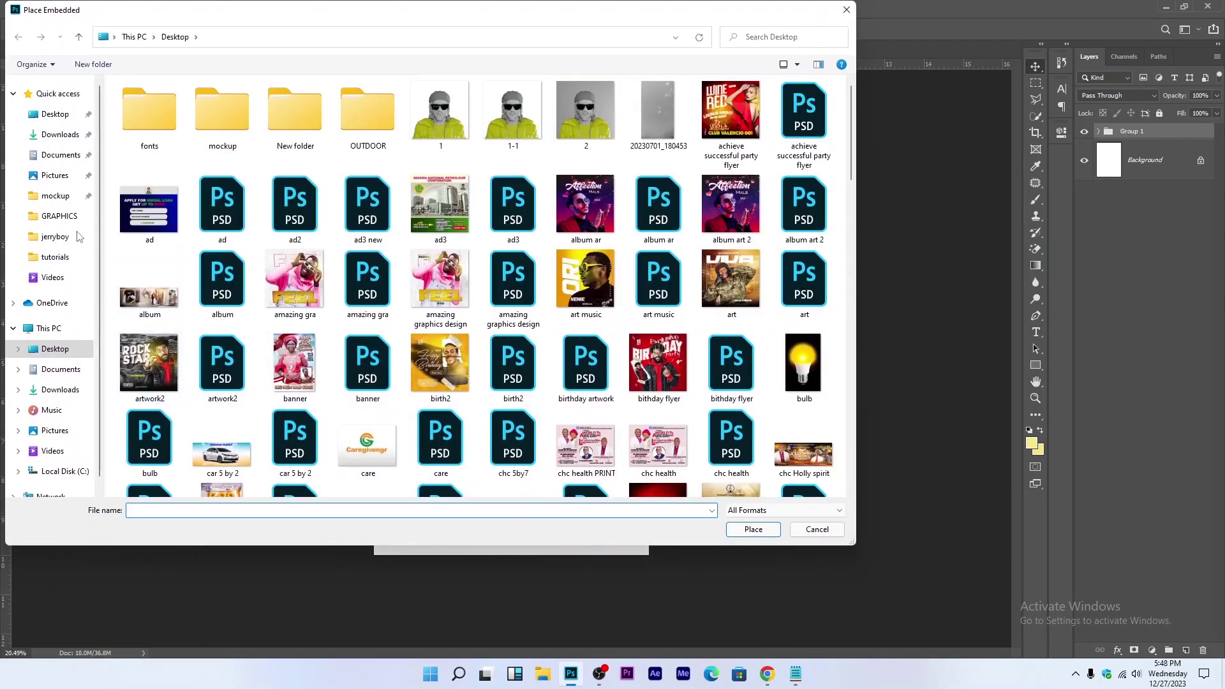
click(62, 136)
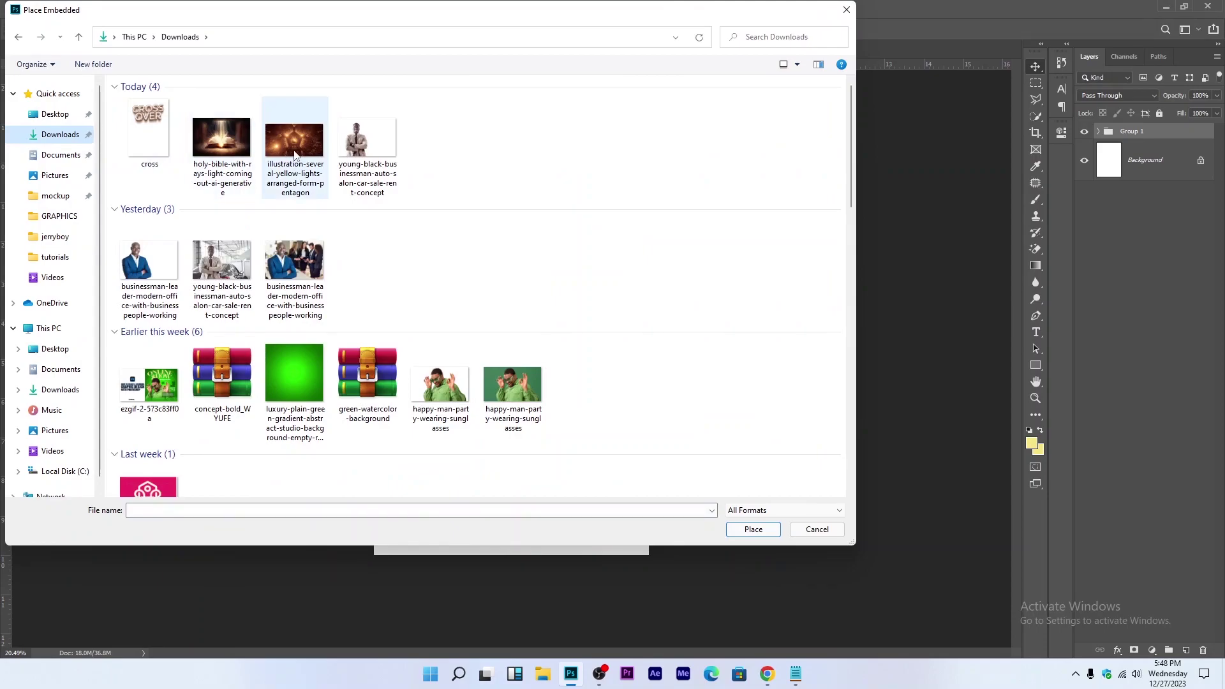
click(300, 150)
click(759, 532)
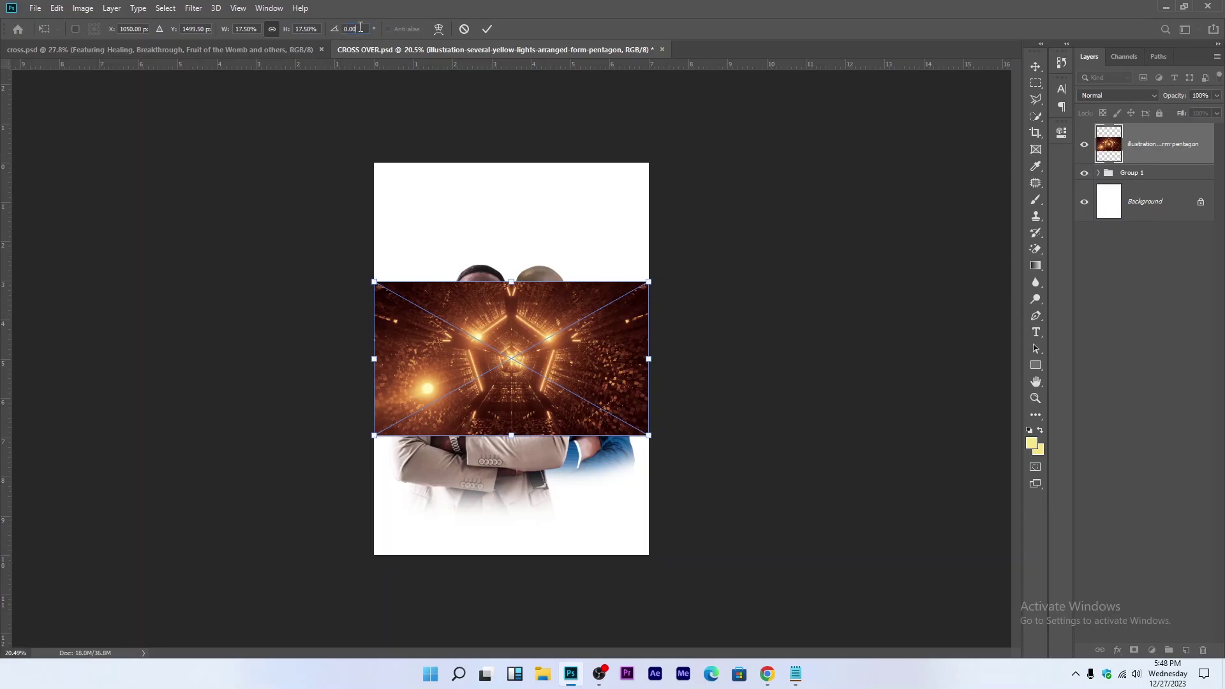
Step: Rotate the placed pentagon-lights illustration by 90° and commit its placement
text(90)
key(Return)
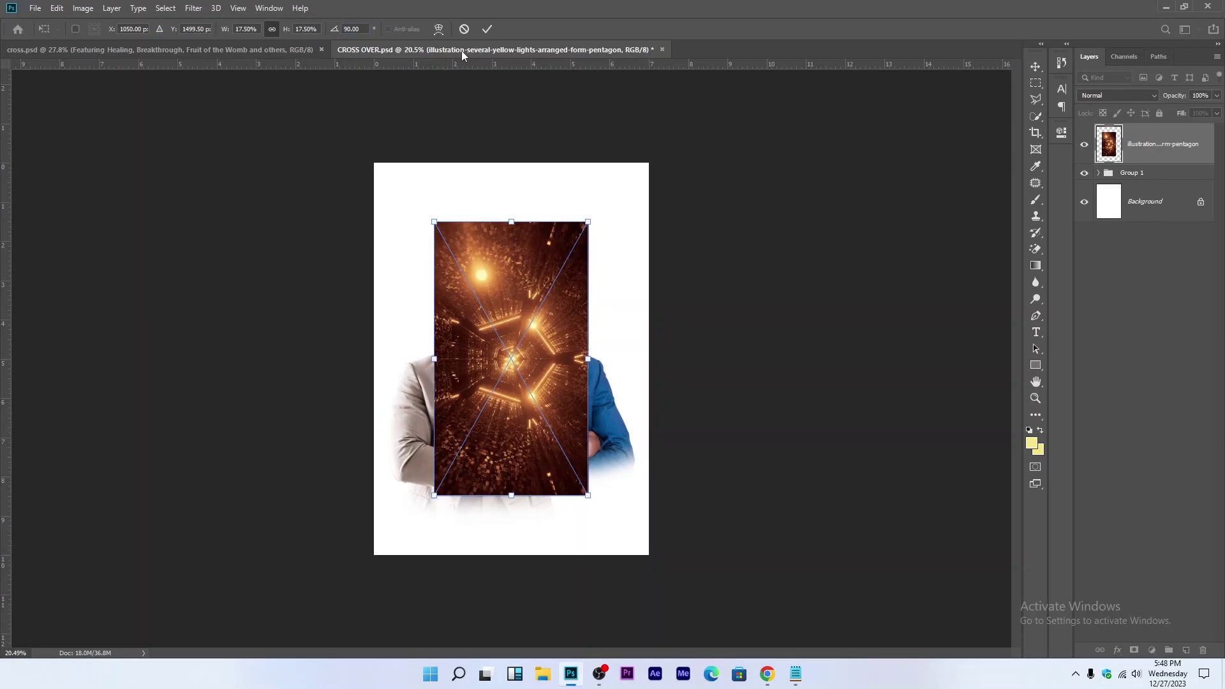
click(491, 28)
click(492, 199)
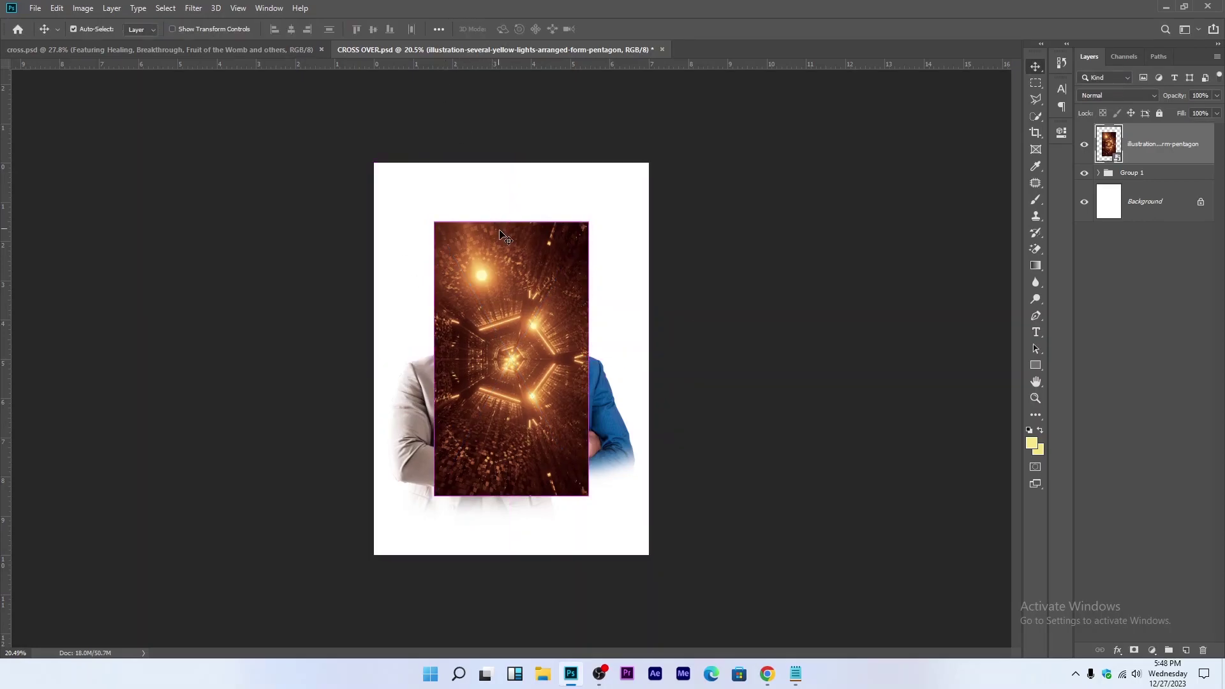
Step: Stretch the pentagon-lights illustration to cover the whole canvas and move its layer beneath the men's group
key(ctrl+t)
drag(511, 220, 511, 153)
drag(511, 495, 511, 562)
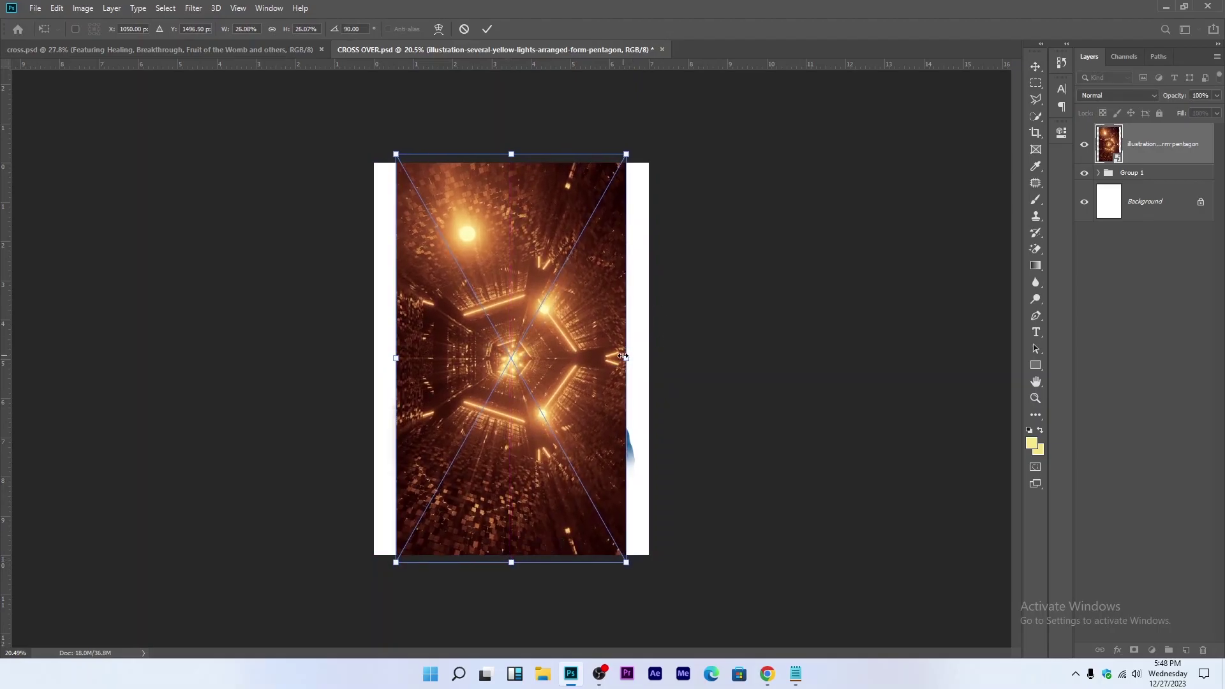
drag(624, 356, 655, 354)
drag(396, 358, 363, 358)
key(Return)
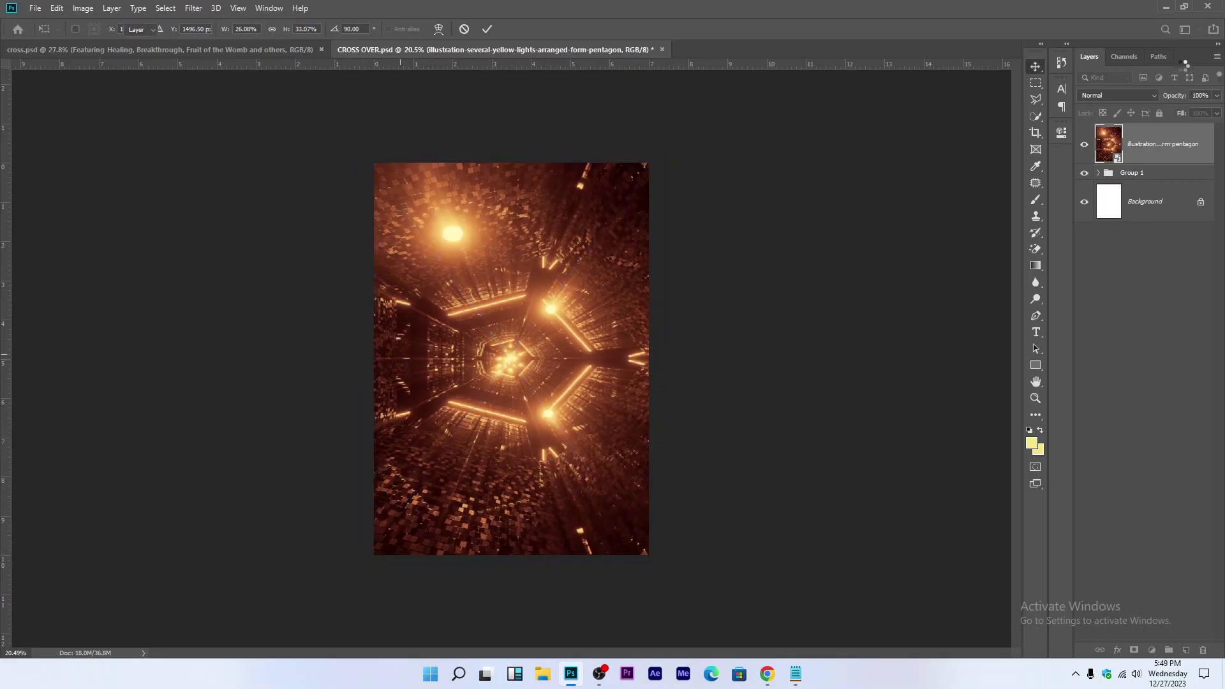
drag(1187, 155, 1185, 185)
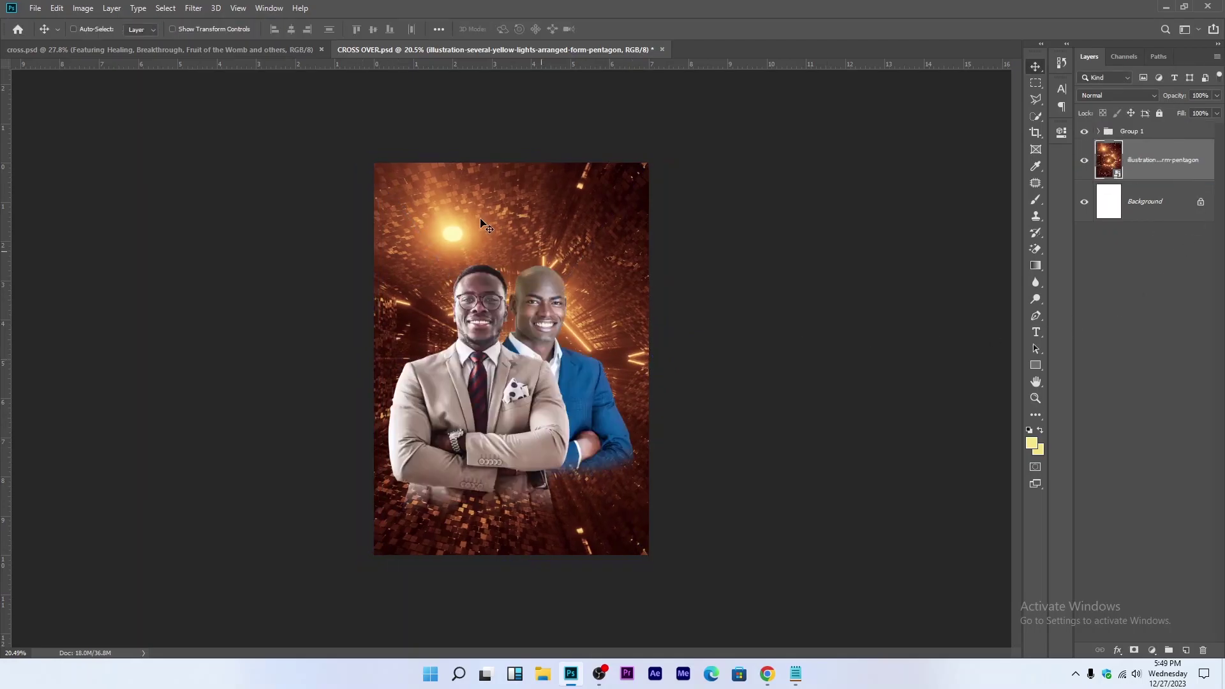
Step: Apply a Motion Blur to the background illustration with an angle of 0° and a distance of 208 pixels
click(190, 6)
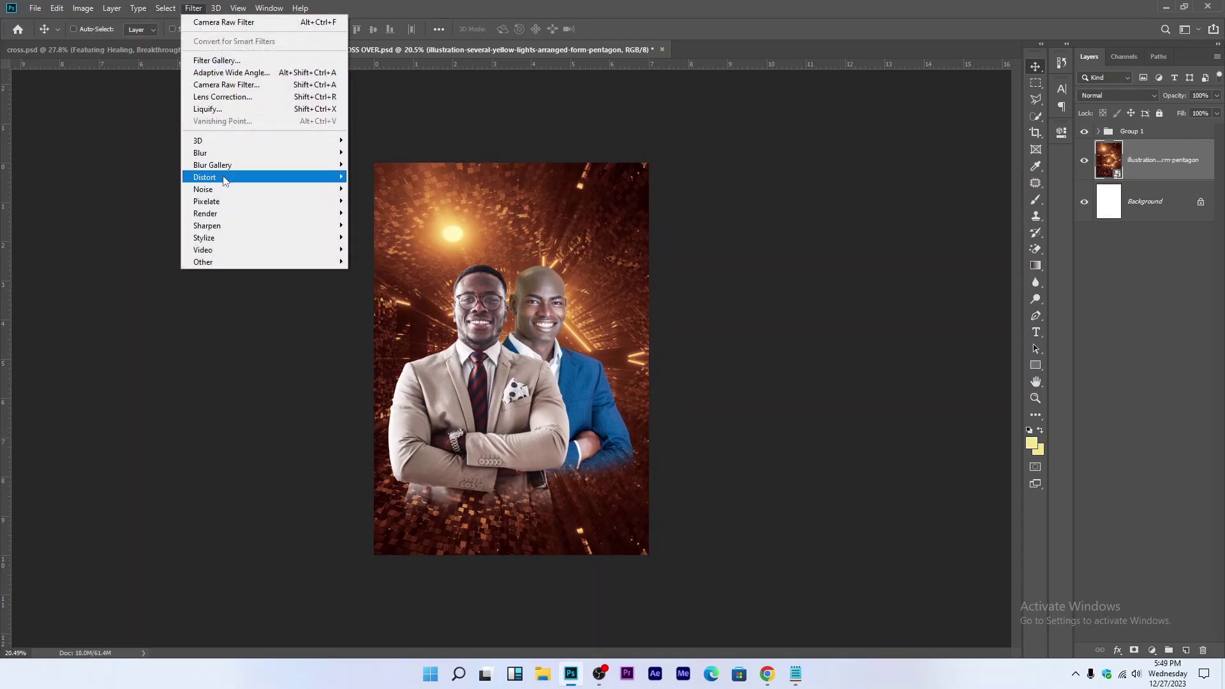
mouse_move(220, 154)
click(375, 225)
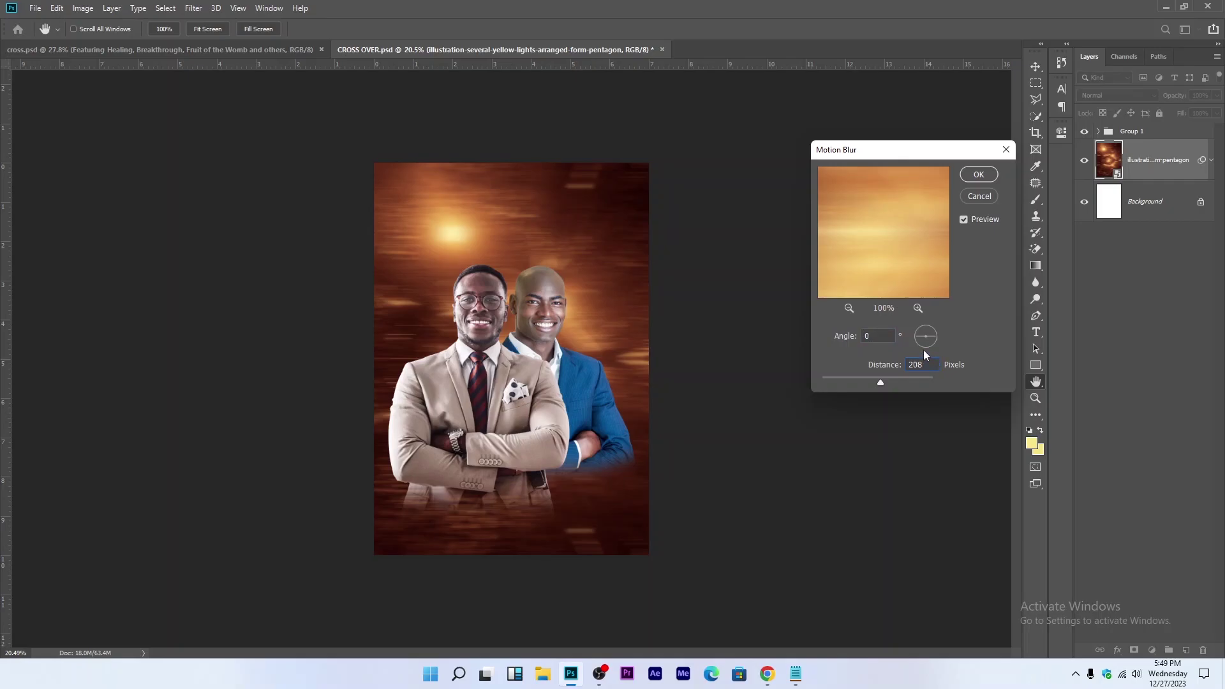
click(989, 181)
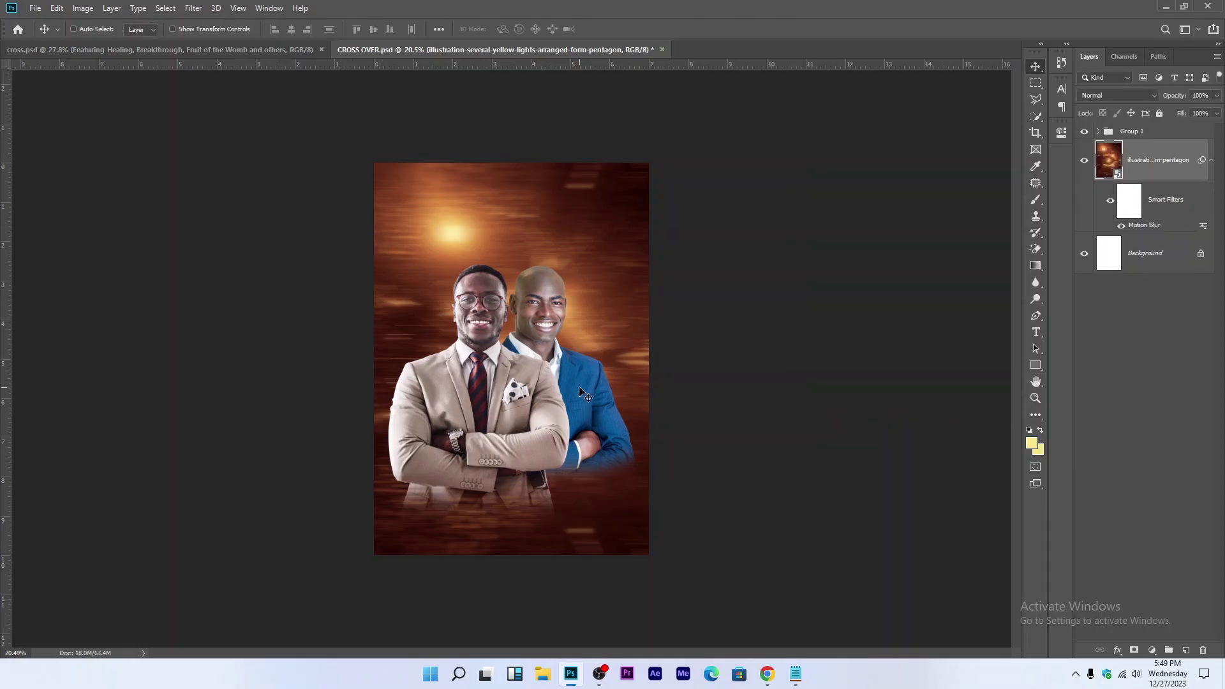
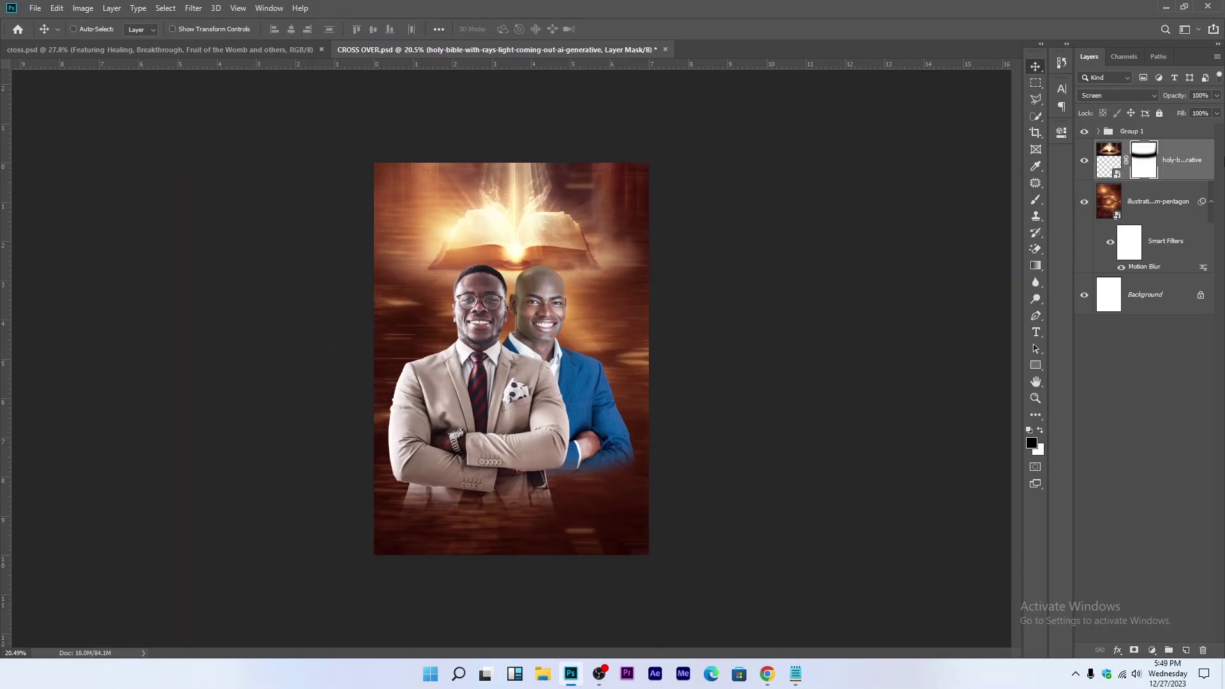
Step: Lower the opacity of the holy bible layer to 74% and save the document
click(1217, 95)
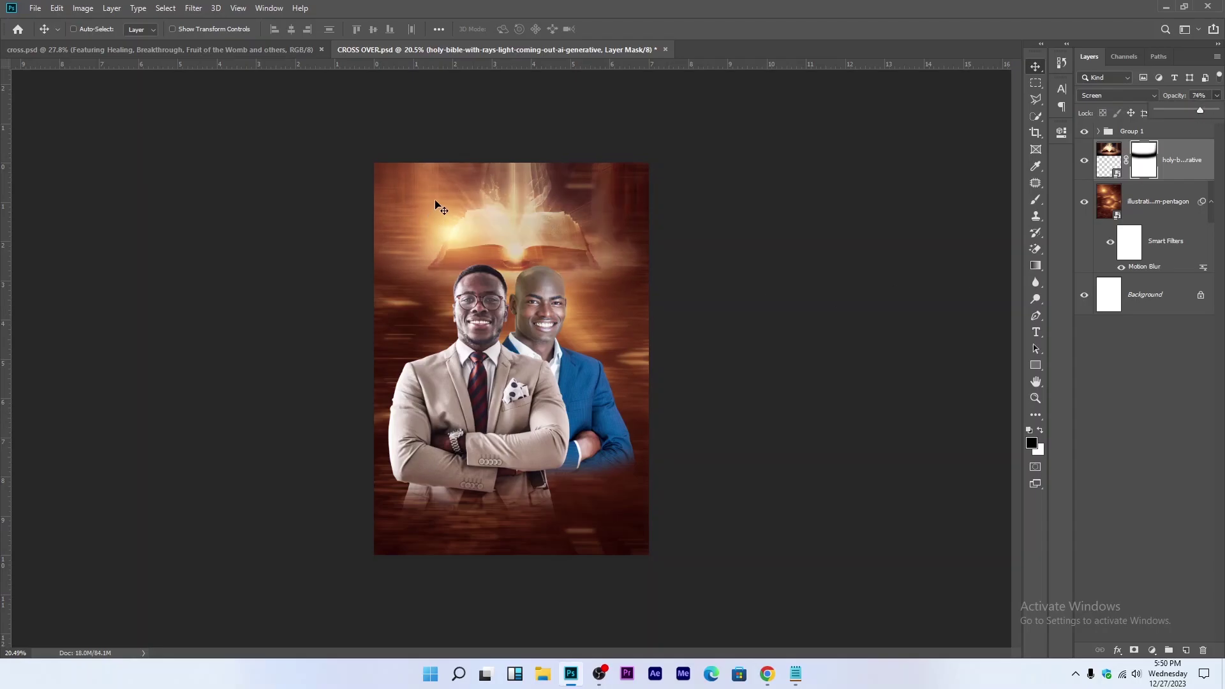
key(ctrl+s)
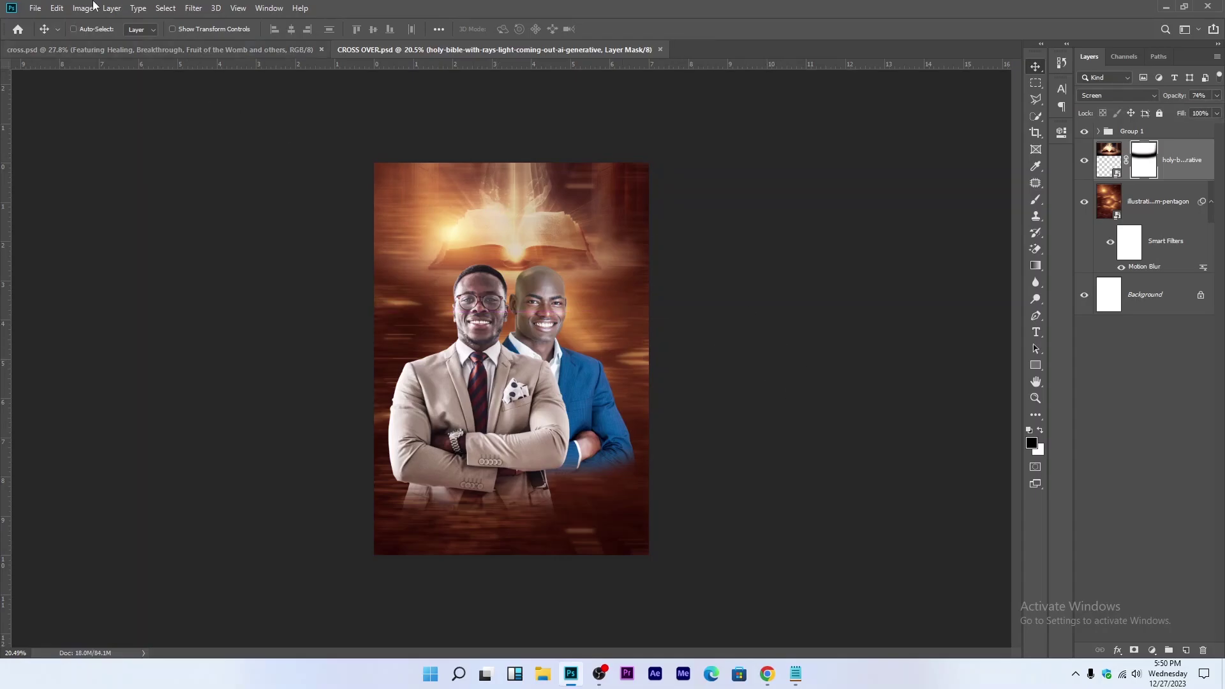
Step: Place the cross title image from Downloads as an embedded object above the bible layer
click(37, 8)
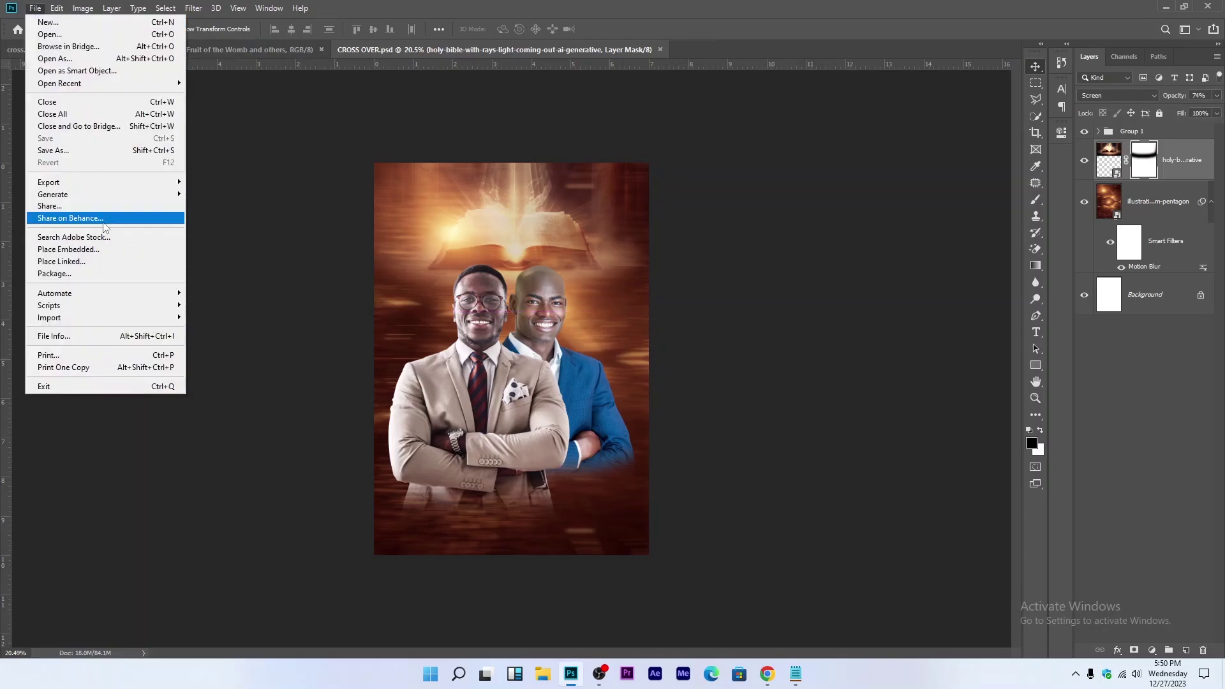
click(95, 255)
click(151, 126)
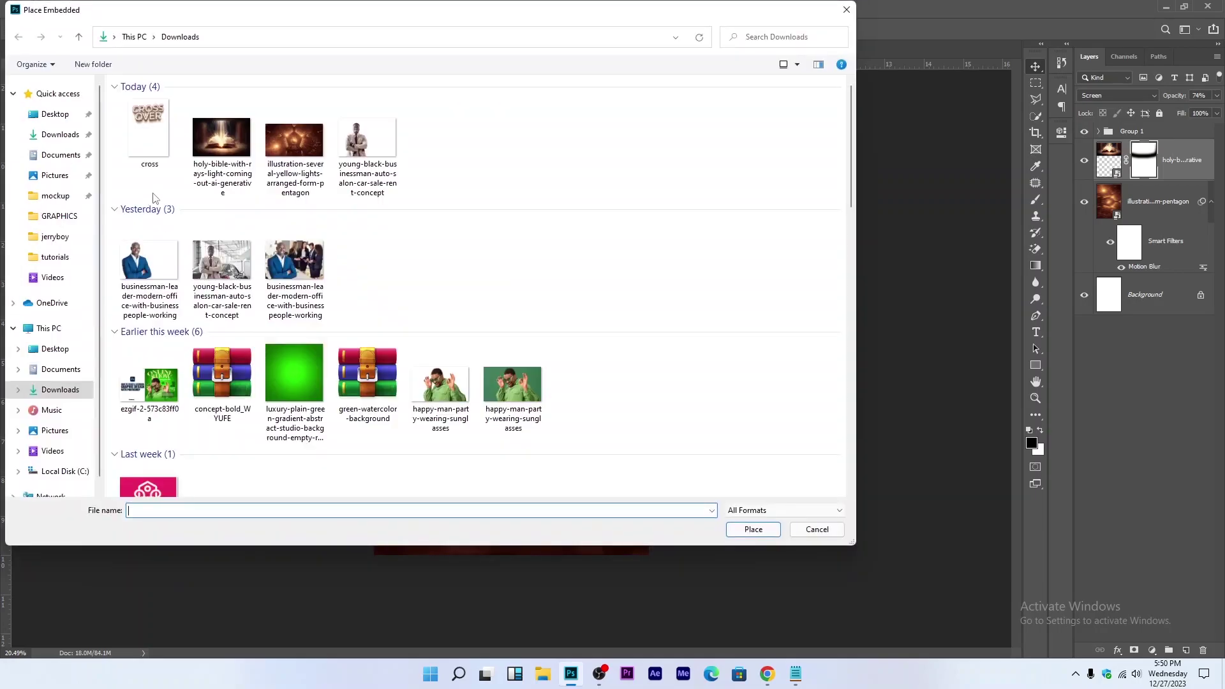
click(752, 528)
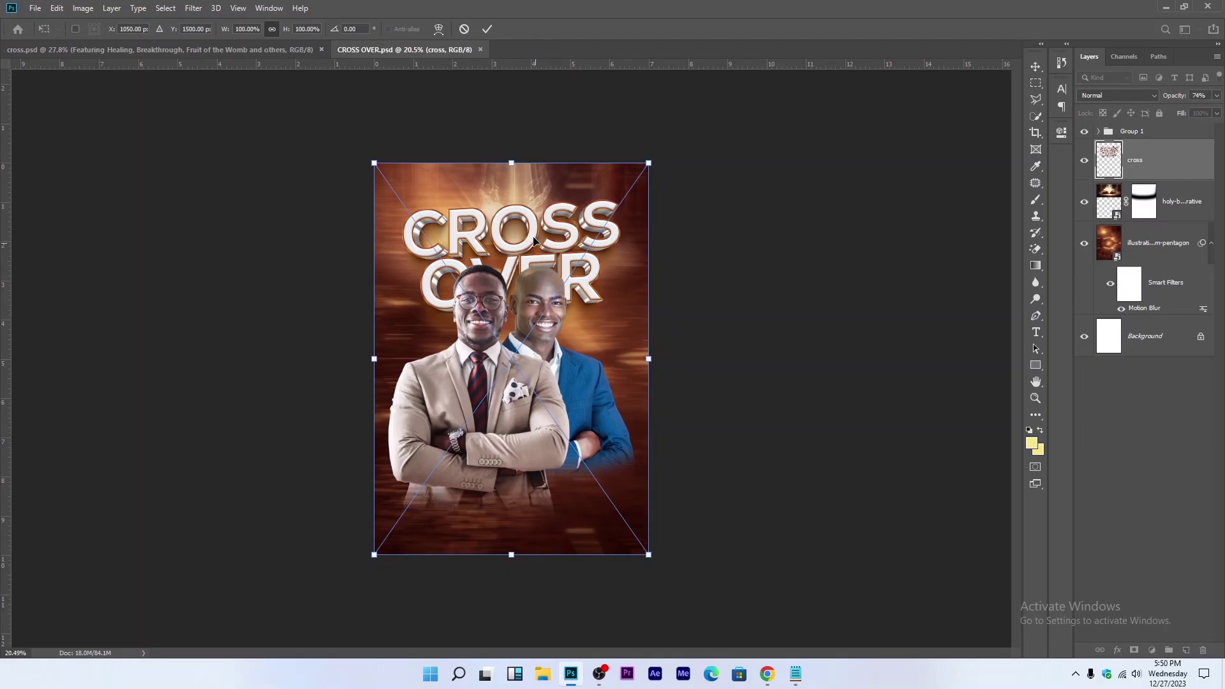
Step: Enlarge the CROSS OVER title to about 112.57% and position it behind the men's heads
scroll(567, 418, down, 3)
drag(522, 482, 522, 512)
scroll(523, 329, up, 3)
drag(531, 295, 527, 282)
Step: Skew the CROSS OVER title by about -3.3° so its right side rises, and commit the placement
right_click(575, 330)
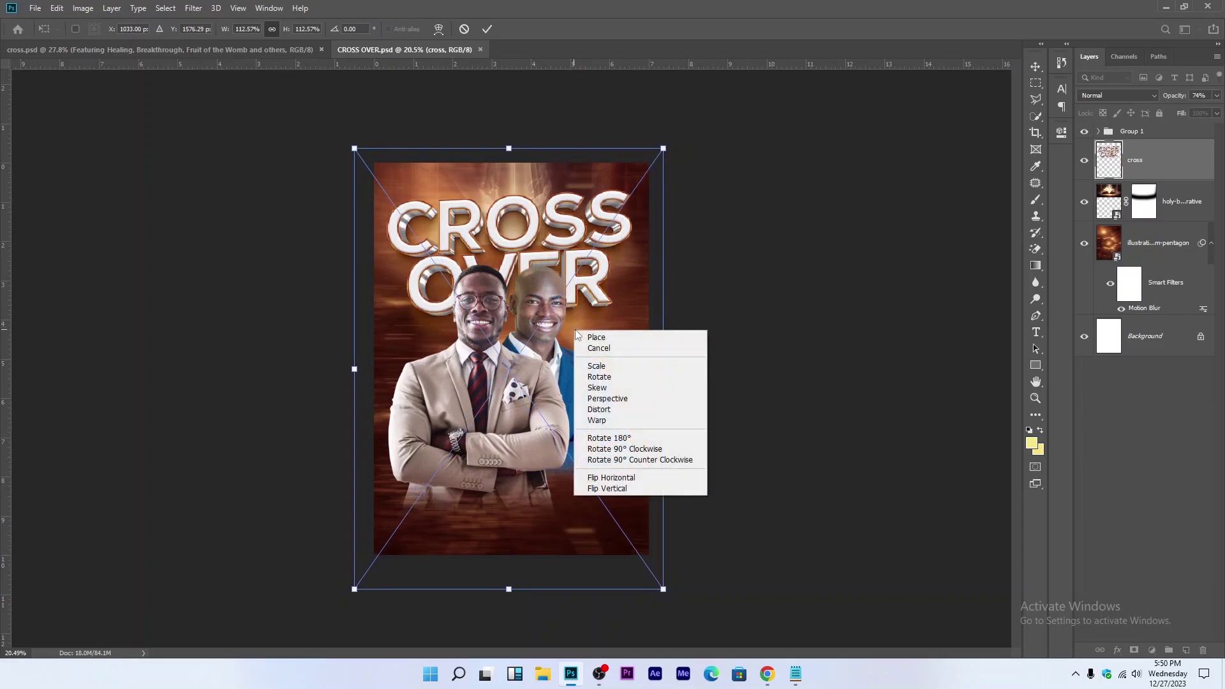
click(608, 389)
right_click(571, 291)
click(606, 347)
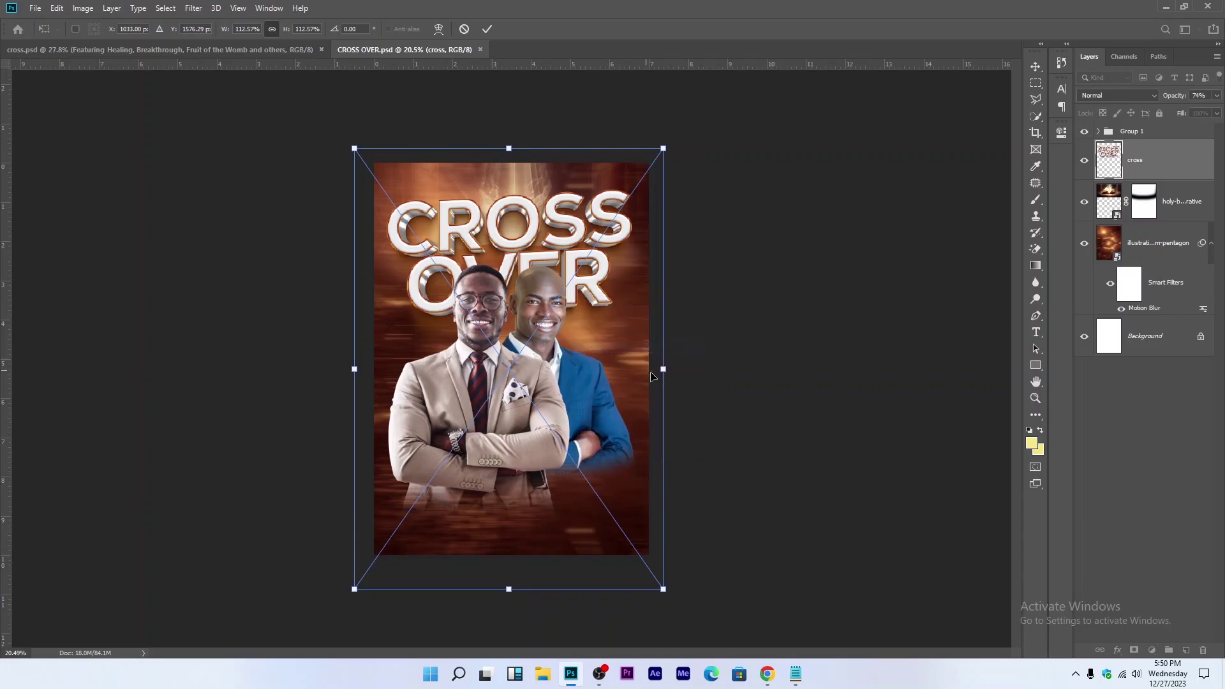
drag(664, 368, 667, 351)
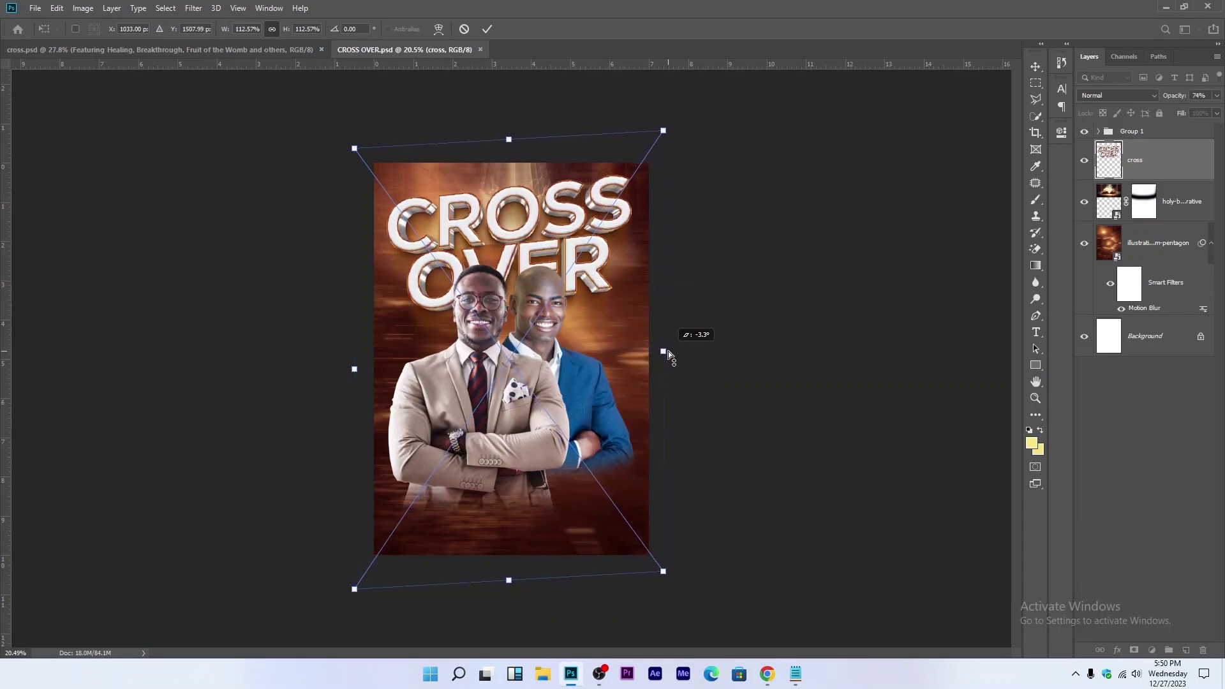
key(Return)
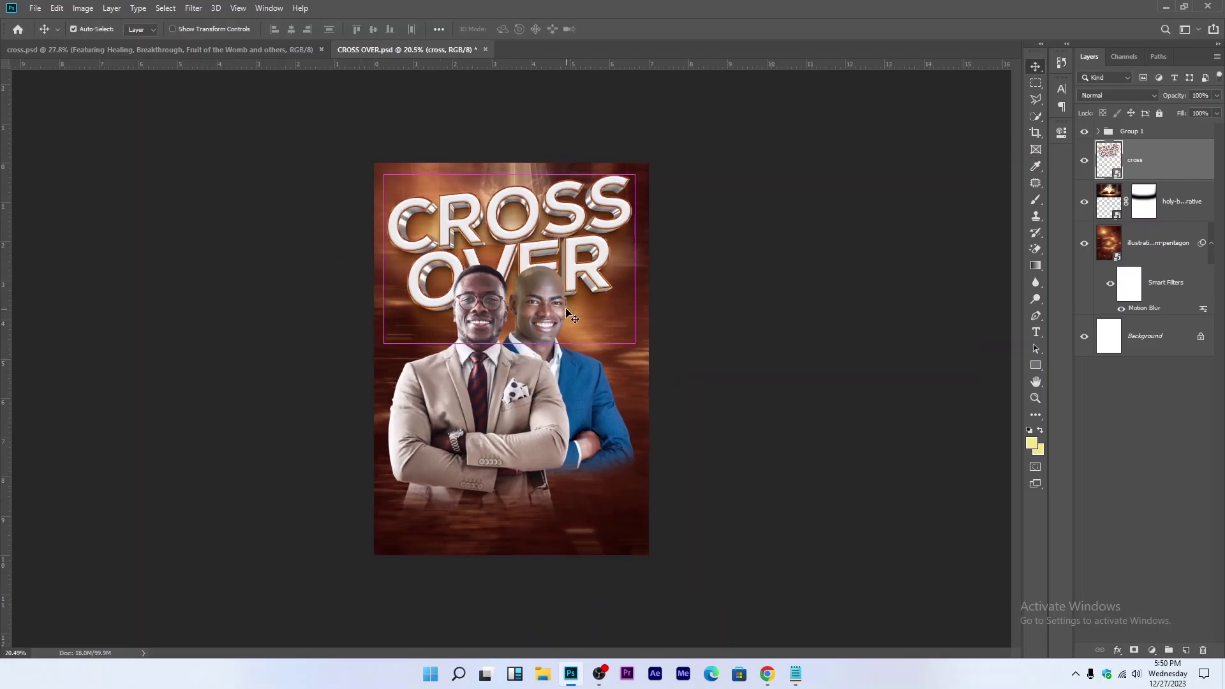
Step: Skew the CROSS OVER title slightly so that its right side drops a little, and commit the transform
key(ctrl+t)
right_click(604, 256)
click(636, 315)
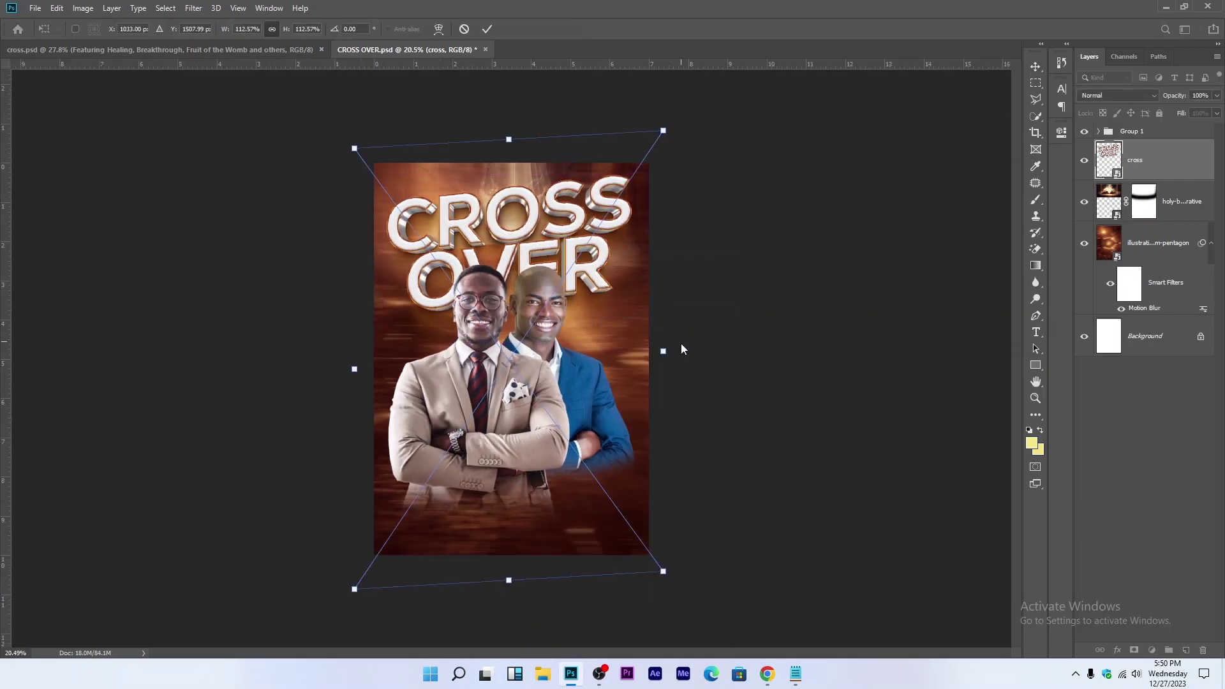
drag(666, 355, 665, 357)
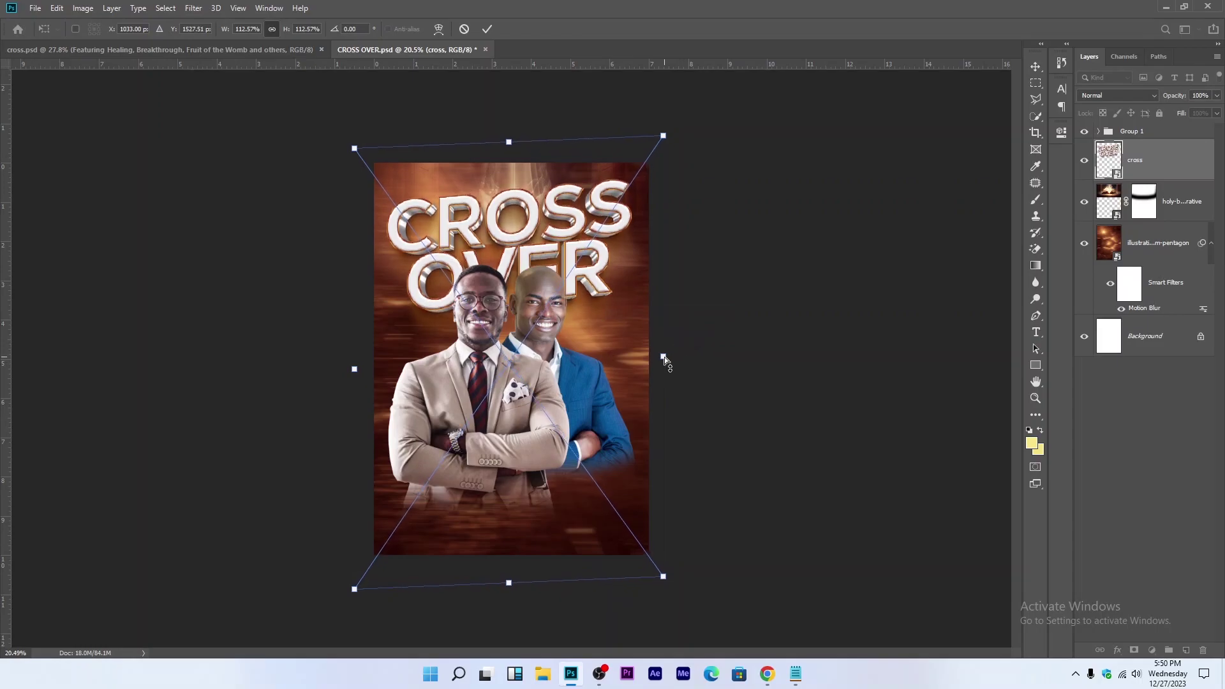
key(Return)
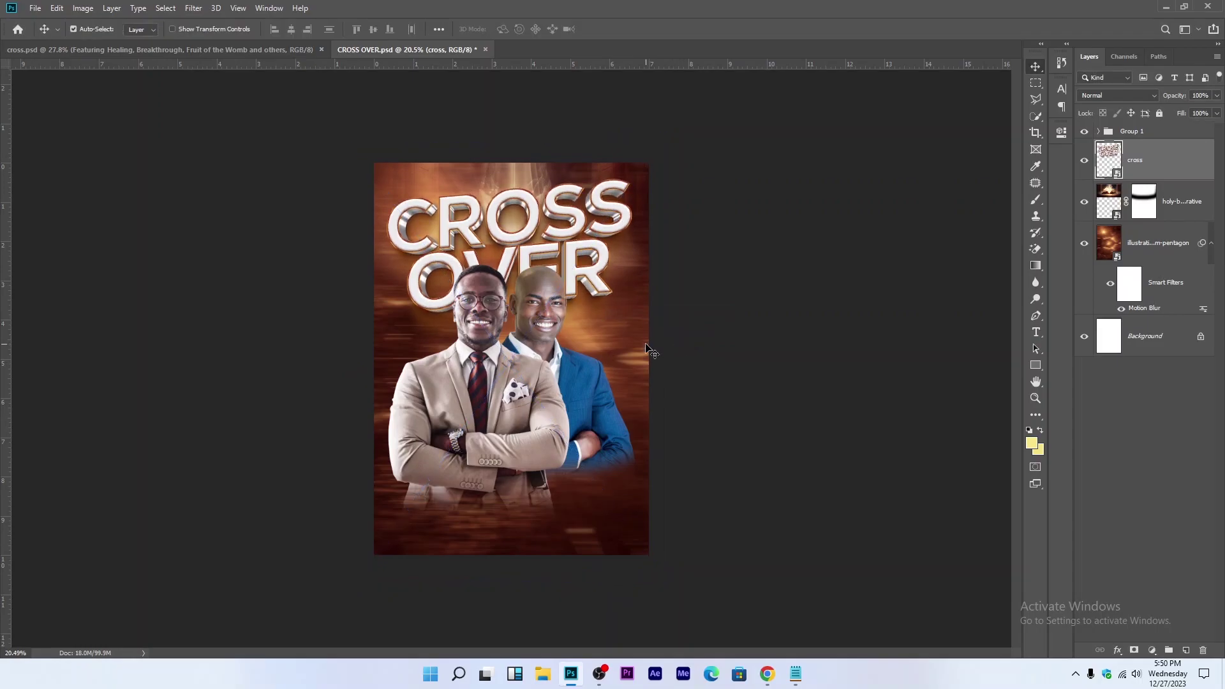
Step: Scale the CROSS OVER title down to about 107% and reposition it behind the men's heads
key(ctrl+t)
mouse_move(532, 252)
mouse_down()
mouse_move(538, 270)
mouse_move(538, 255)
mouse_up()
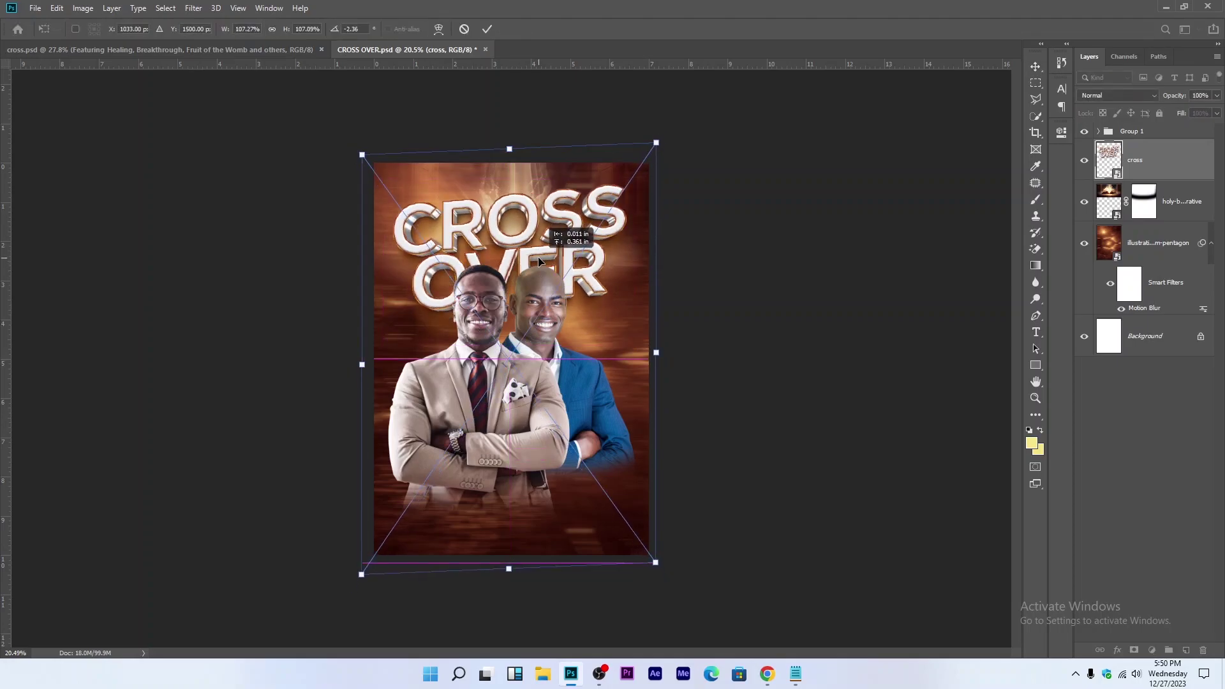
key(Return)
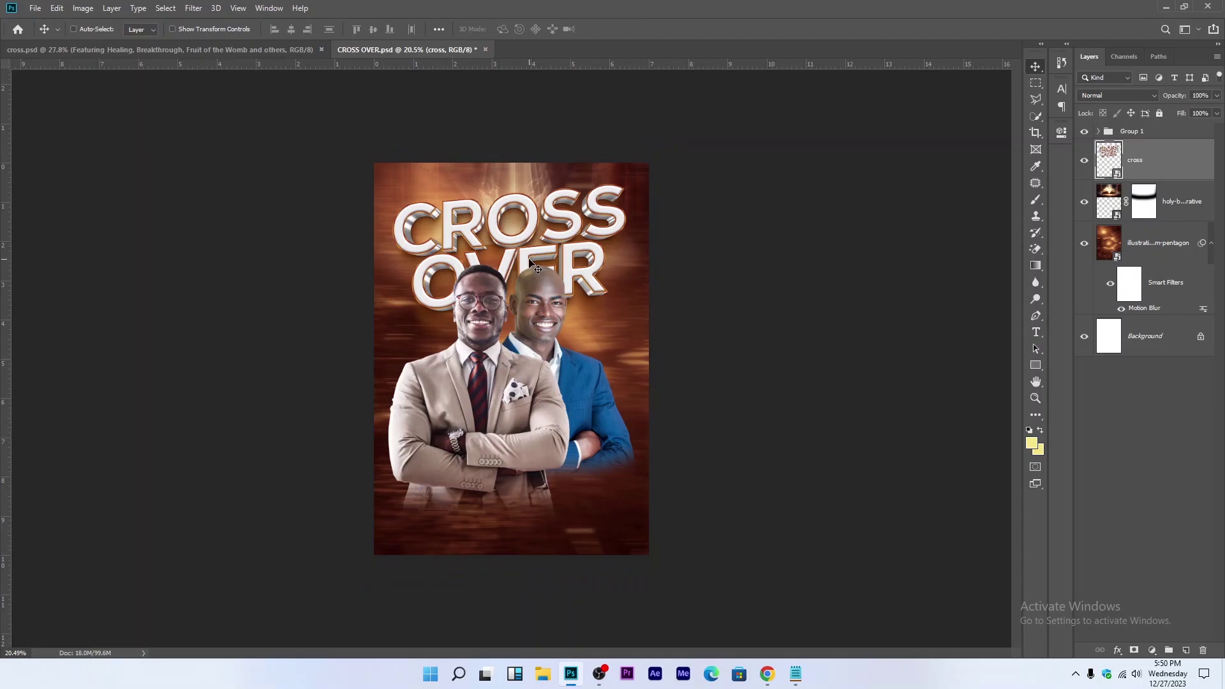
Step: Add a white text layer reading "CGURCH OF THE WORLD" directly above the cross layer, across the men's chests
scroll(535, 268, up, 1)
click(1170, 132)
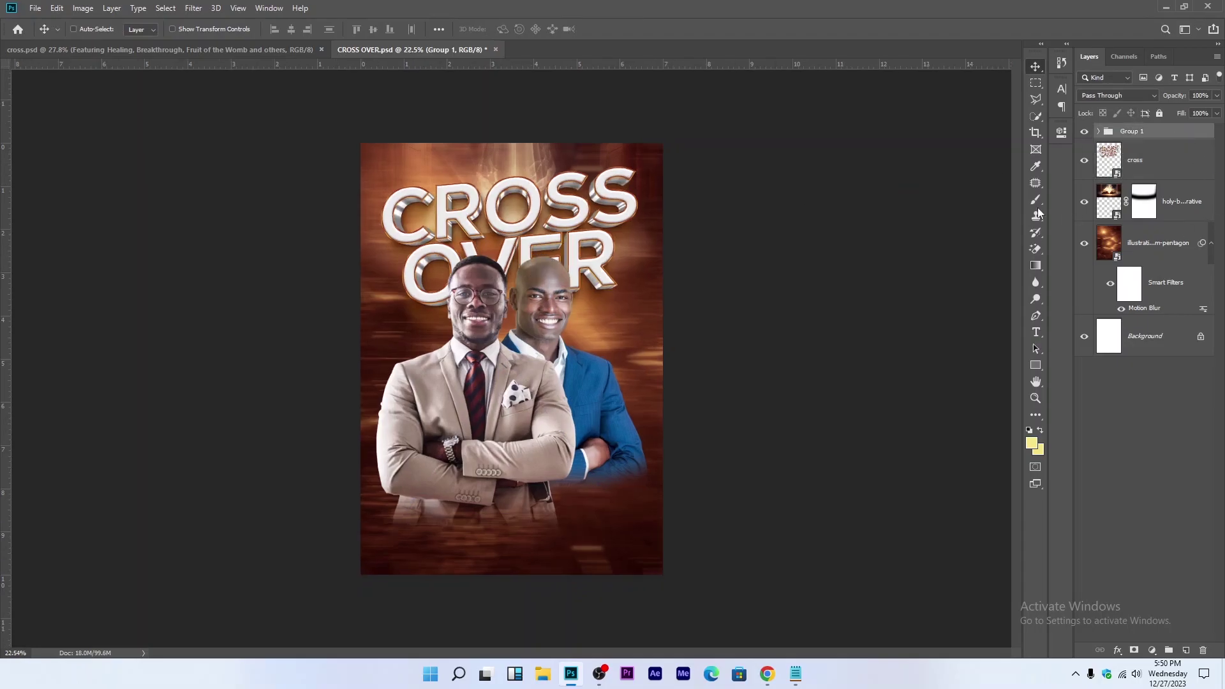
click(1150, 157)
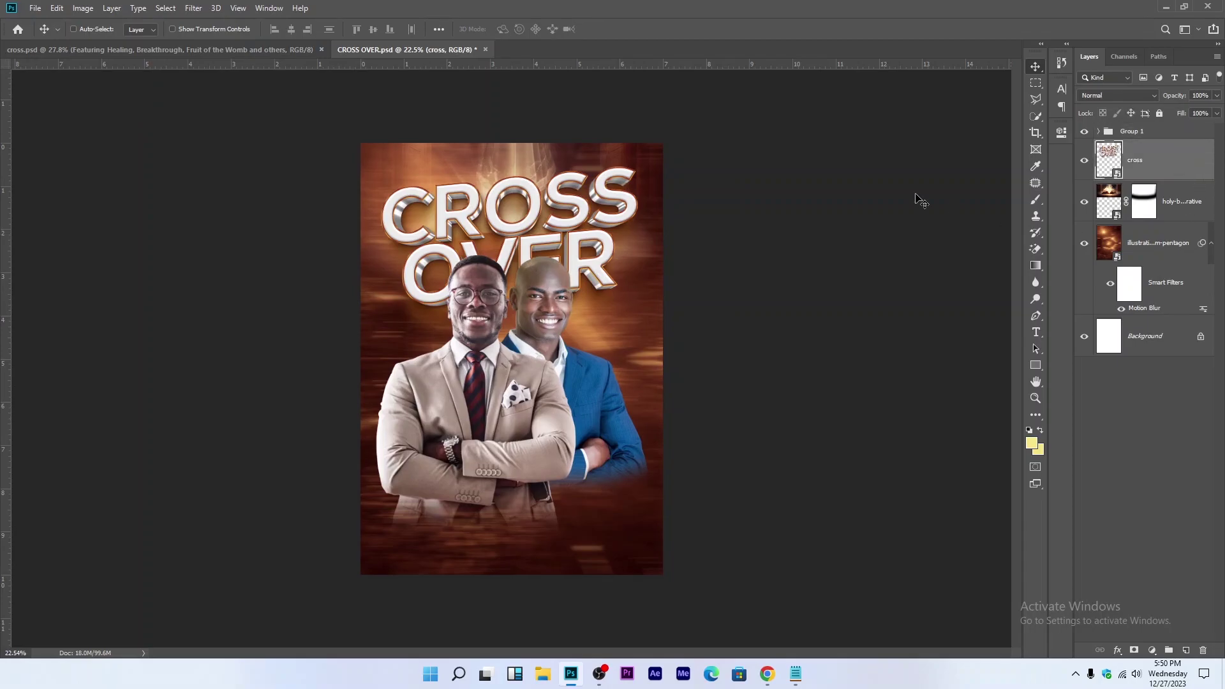
click(1036, 332)
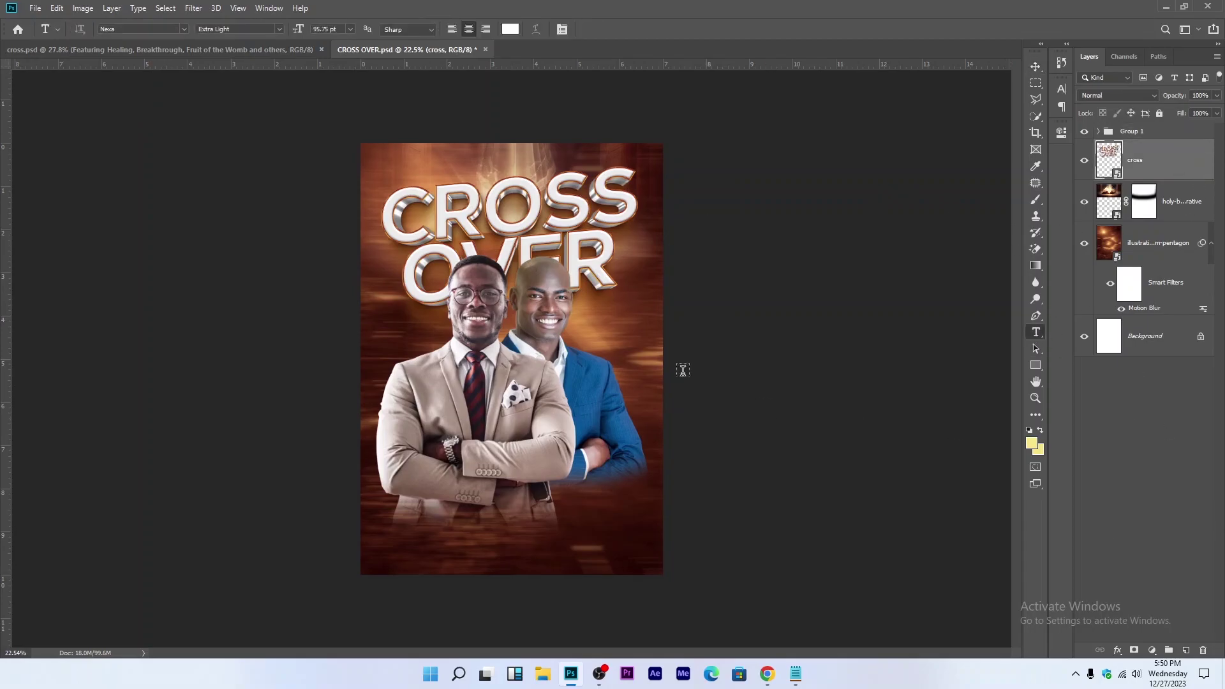
click(478, 354)
text(CGURCH OF)
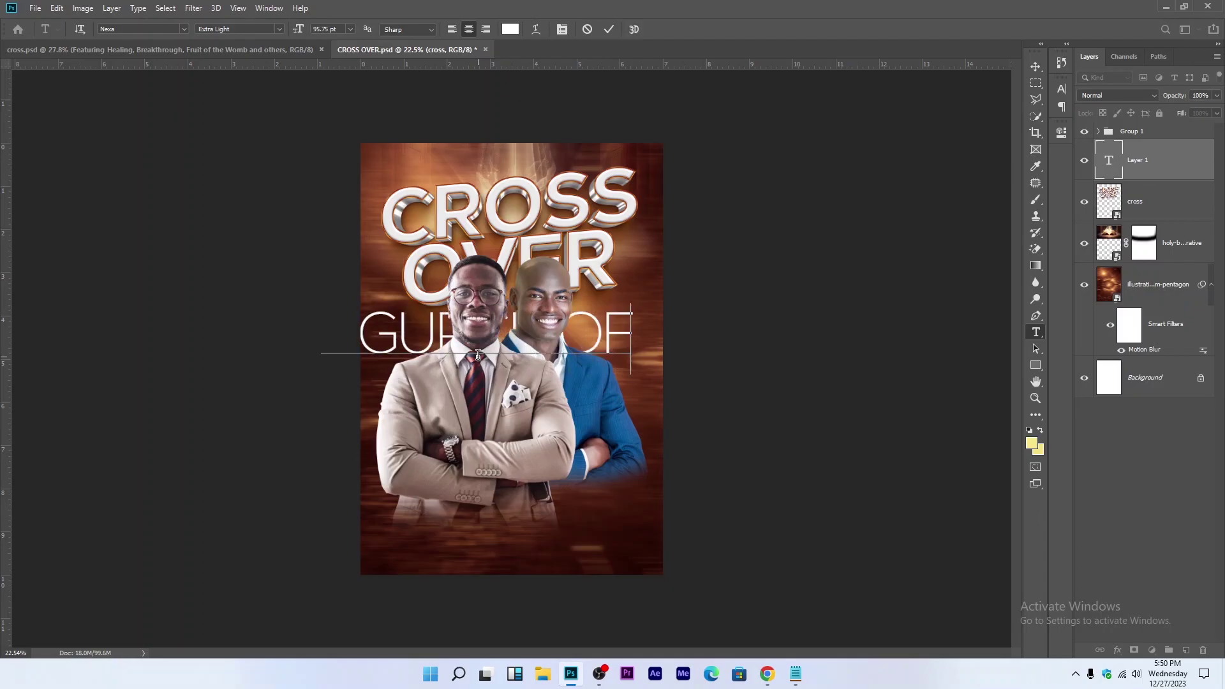
text( THE WOR)
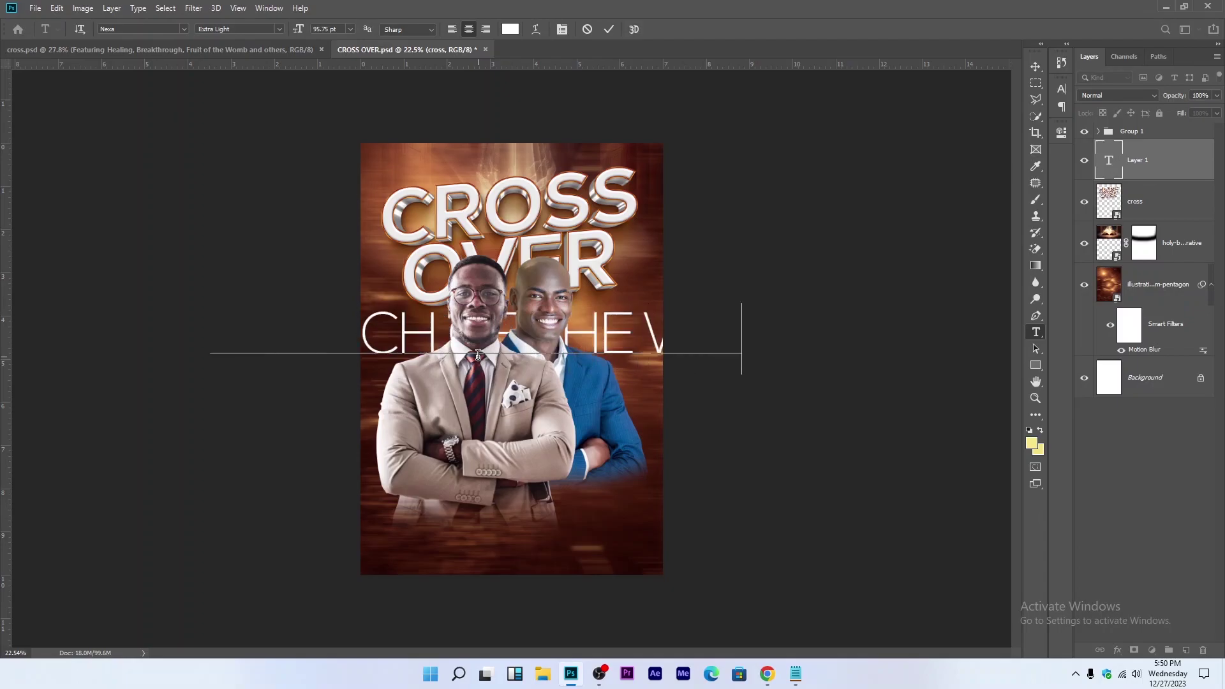
text(LD)
click(610, 29)
Step: Scale the new text line down to about 31% and correct its first word to CHURCH
key(ctrl+t)
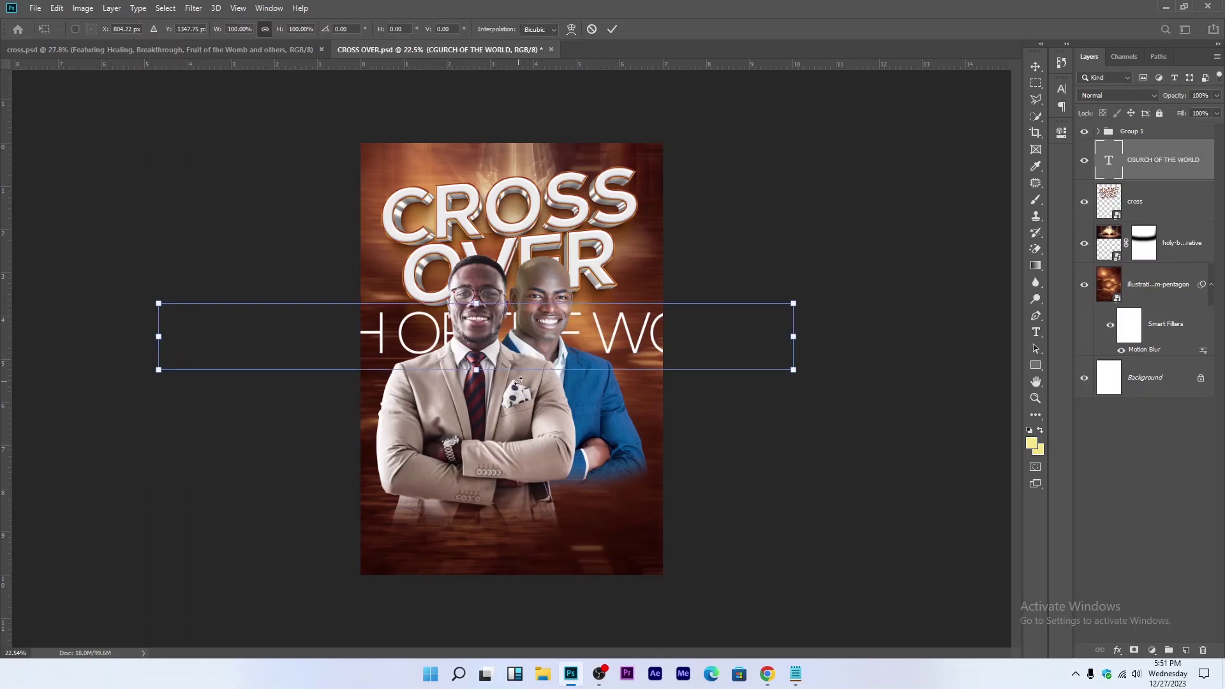
drag(476, 369, 482, 326)
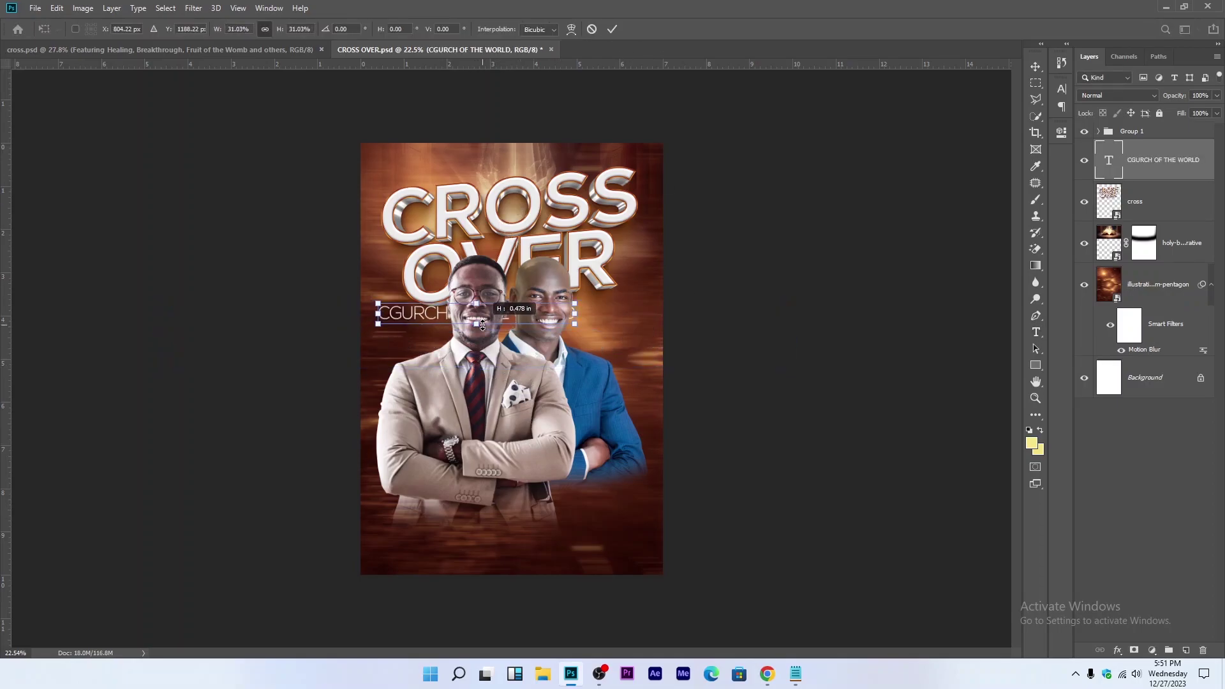
key(Return)
click(389, 312)
text(H)
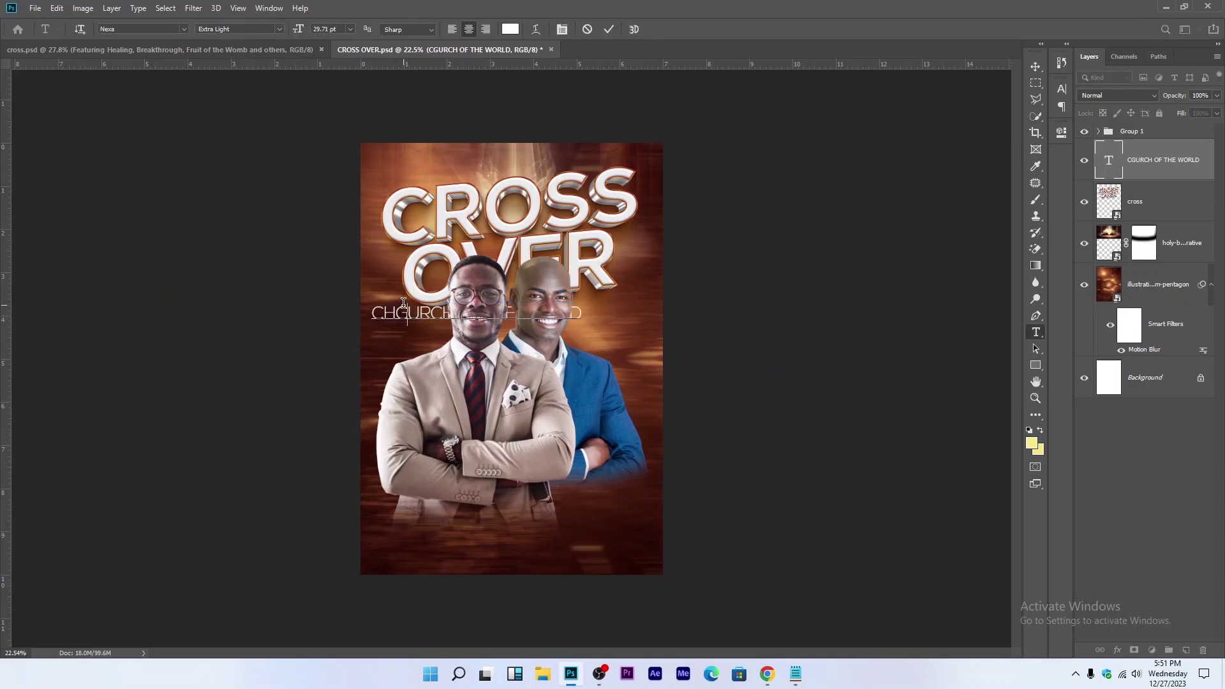
key(Delete)
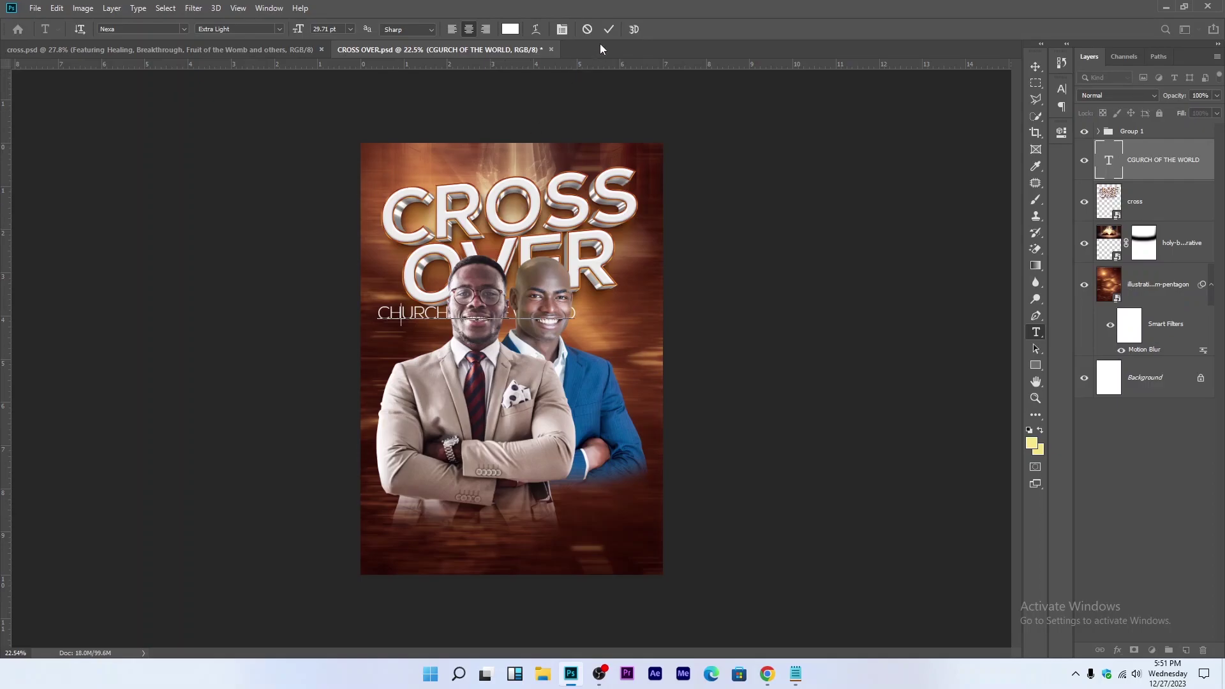
Step: Move CHURCH OF THE WORLD to the poster's top centre, just above the title, and nudge it down off the edge
click(1036, 66)
drag(641, 315, 675, 157)
key(shift+Down)
key(shift+Down)
key(shift+Down)
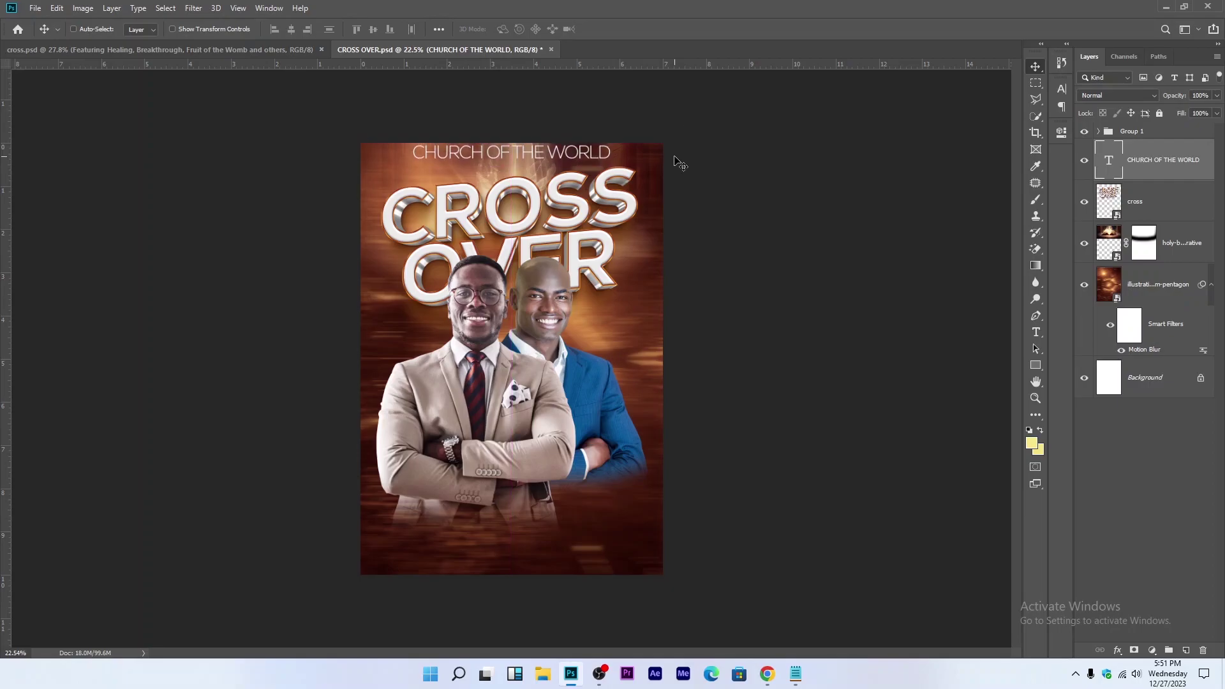
key(shift+Down)
key(shift+Down)
key(shift+Down)
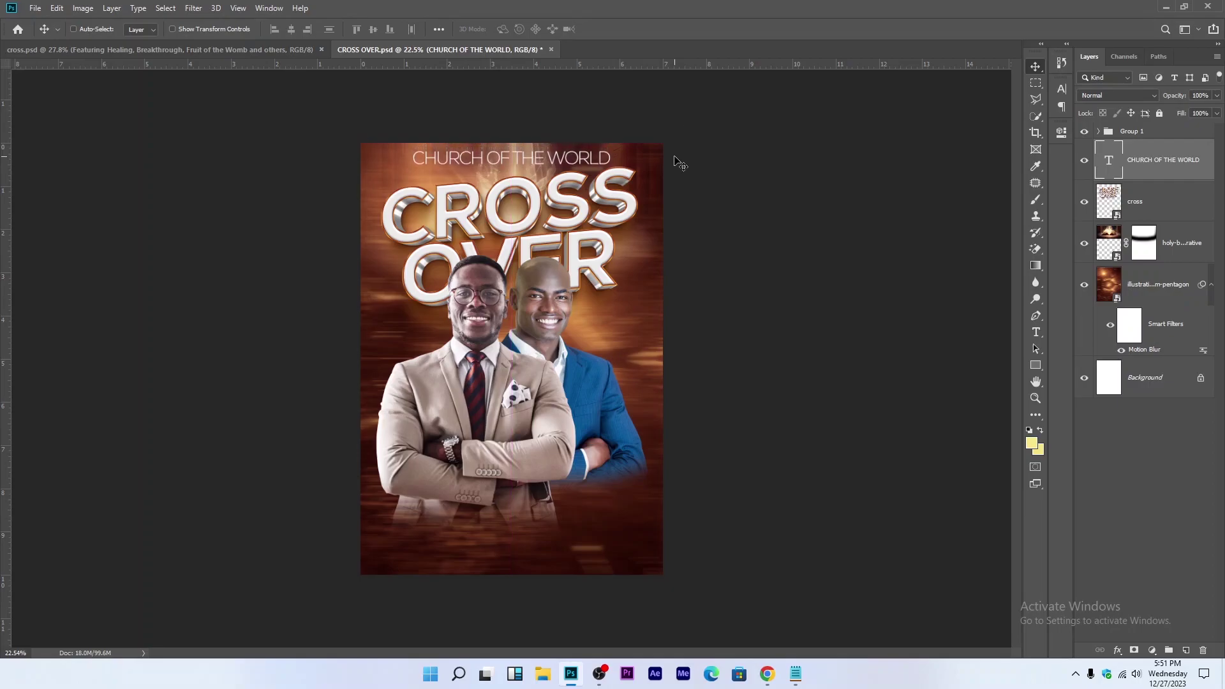
Step: Scale Group 1 with the two men down to 94.72%, lowering their heads below the title
click(1148, 204)
drag(678, 227, 677, 230)
ctrl+click(552, 312)
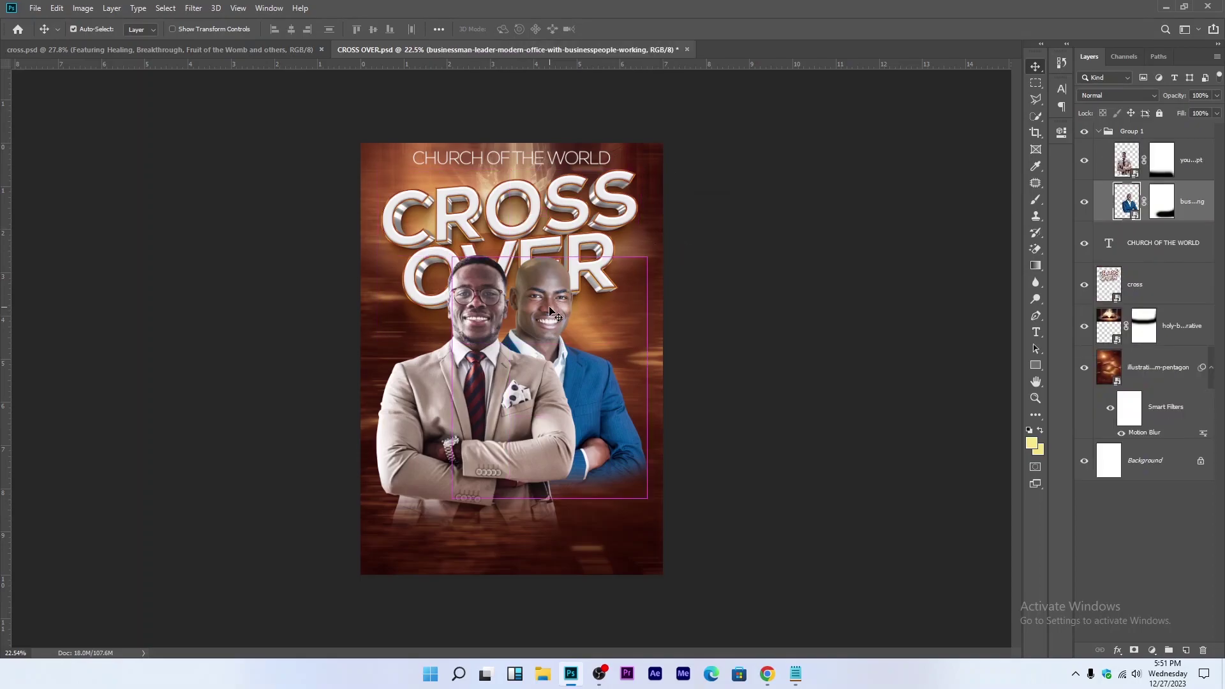
click(1122, 136)
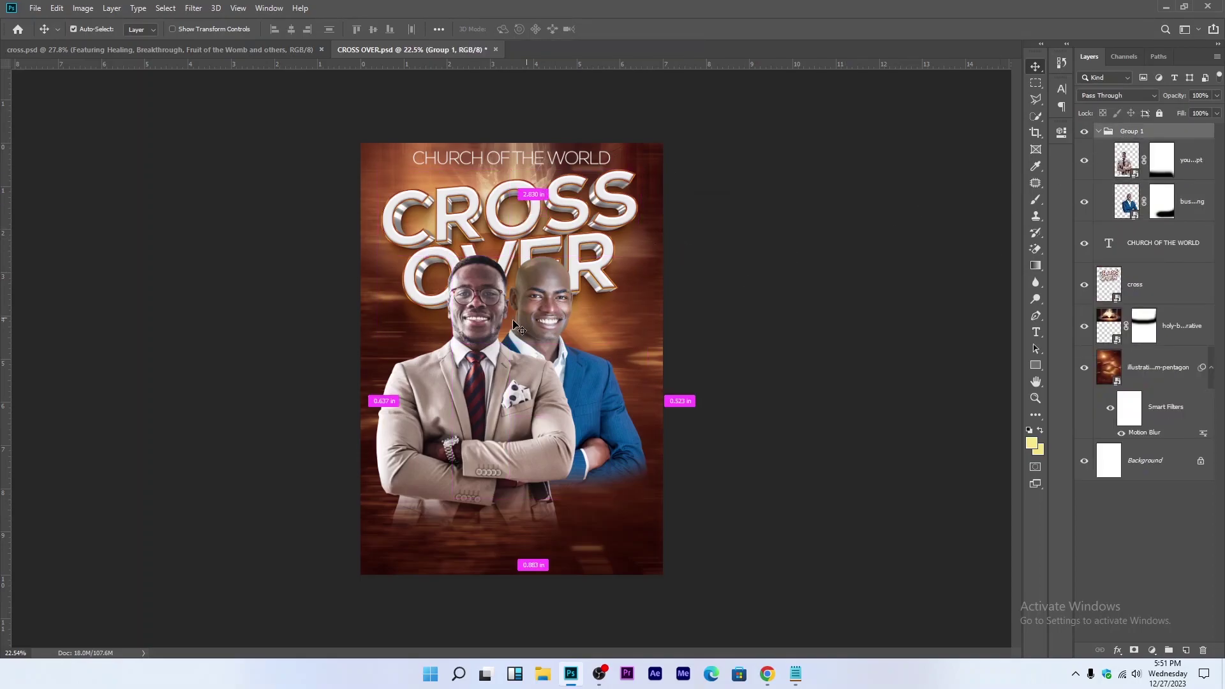
key(ctrl+t)
drag(510, 254, 511, 269)
key(Return)
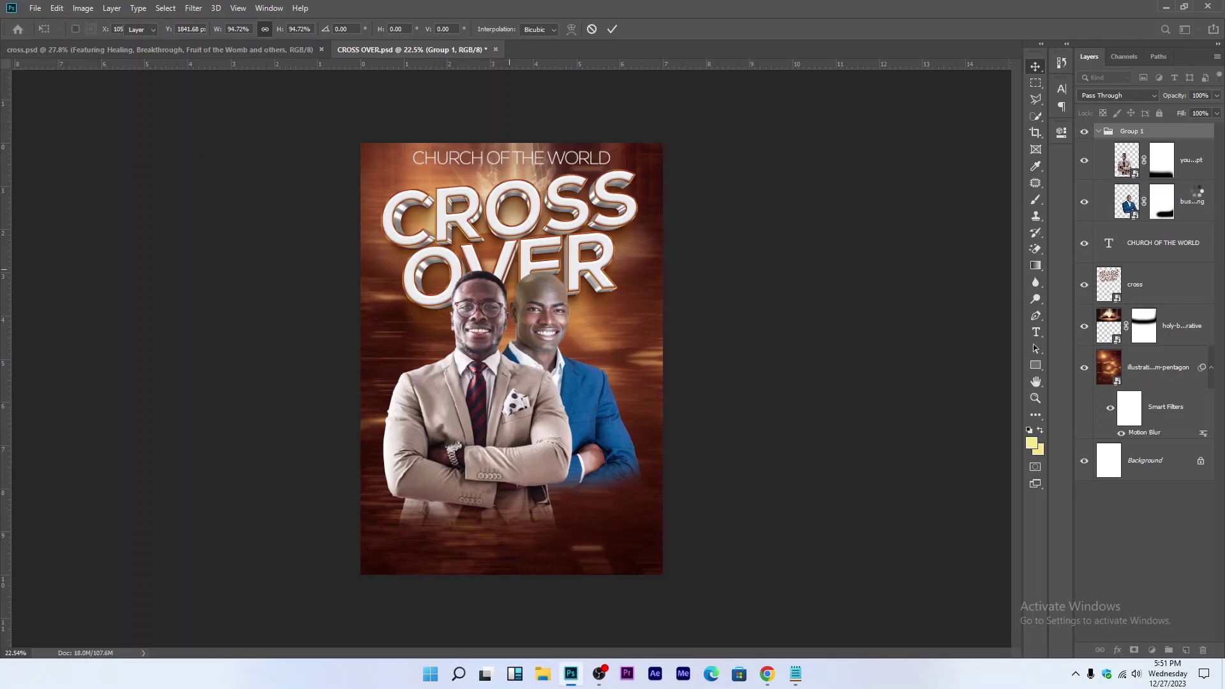
Step: Collapse Group 1, move the CROSS OVER title down slightly, and save the document
click(1098, 132)
click(1170, 201)
drag(544, 265, 545, 273)
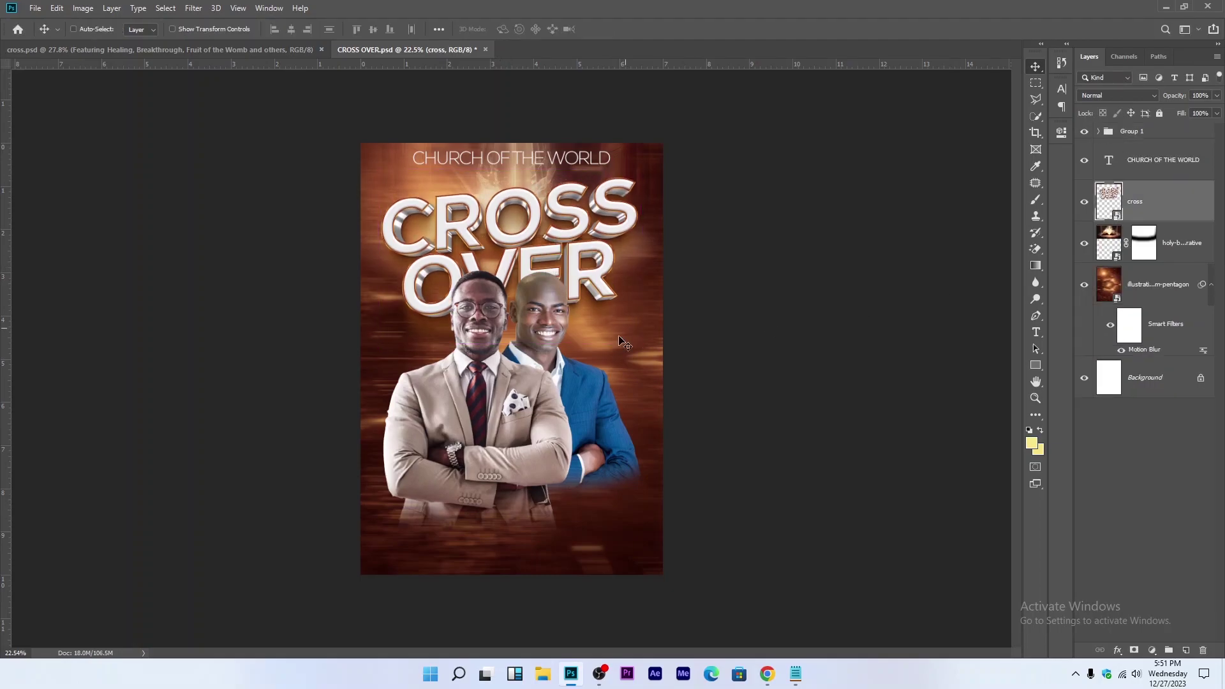
key(ctrl+s)
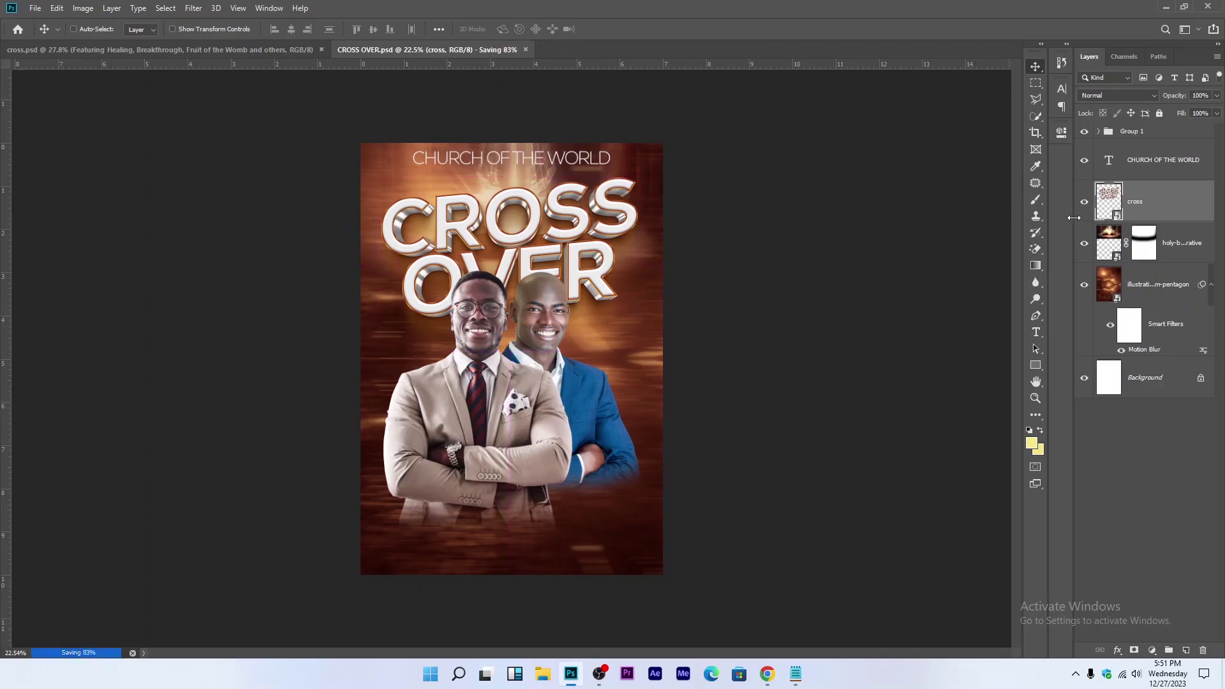
Step: Change the font of the CHURCH OF THE WORLD text to Myriad Pro
key(alt+bracketright)
click(1035, 331)
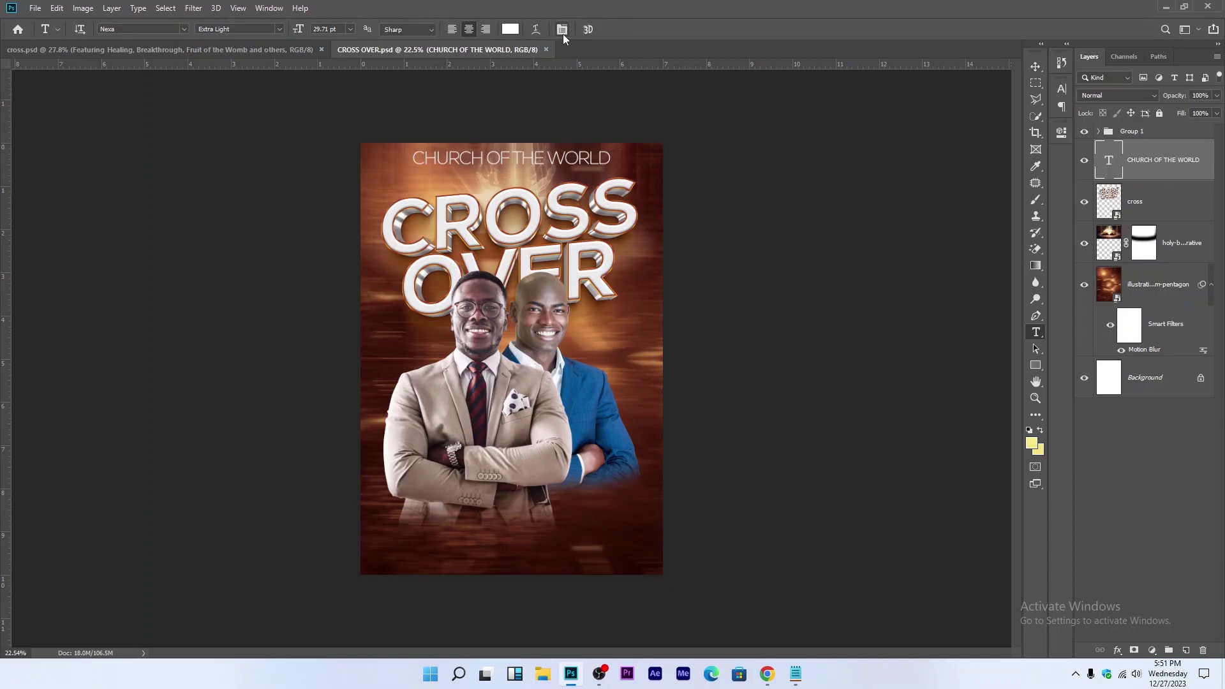
click(562, 30)
click(984, 107)
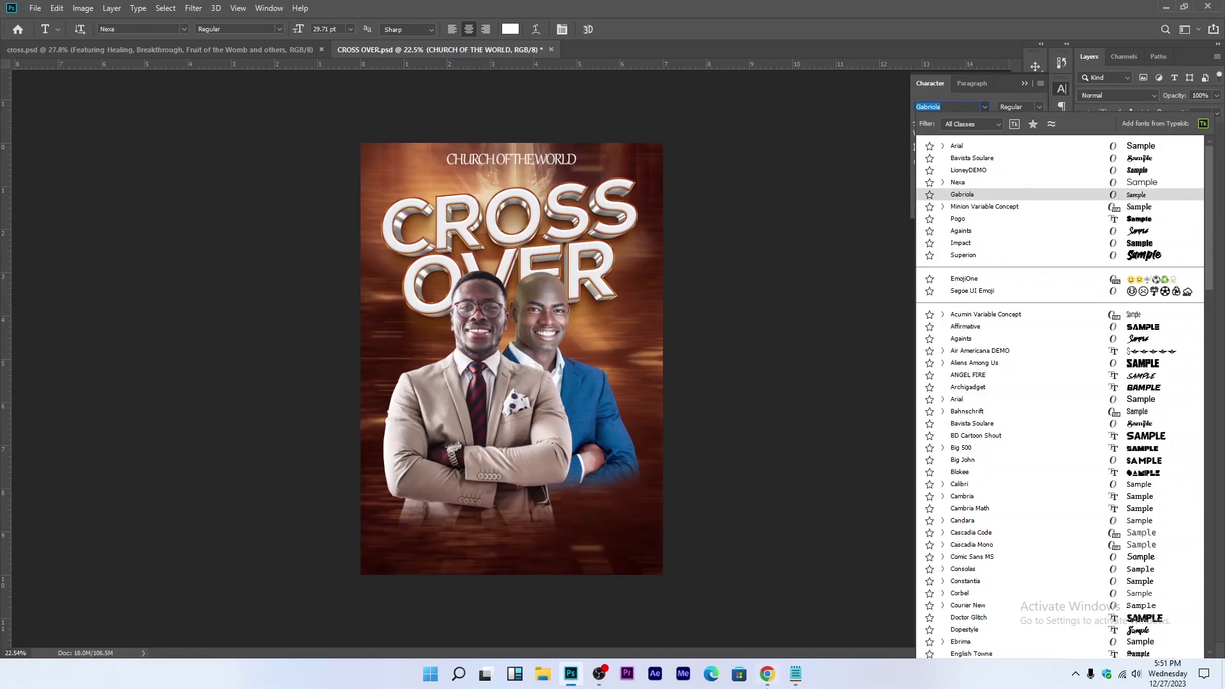
mouse_move(795, 675)
click(788, 633)
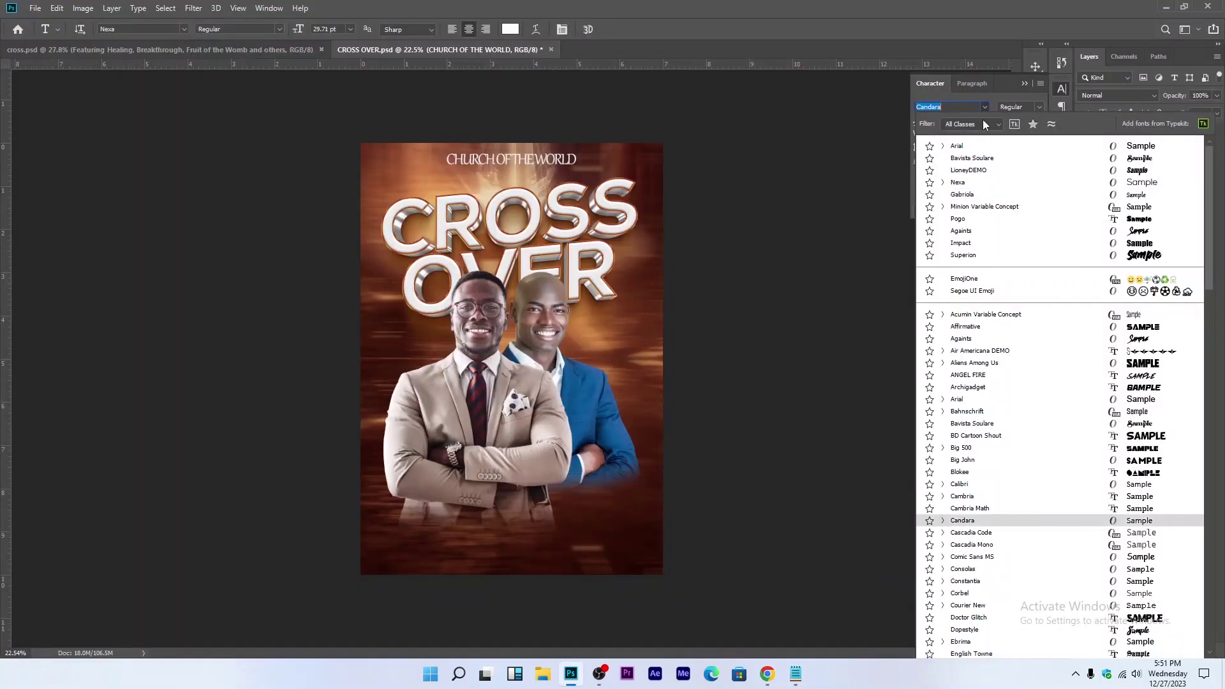
text(Myriad Pro)
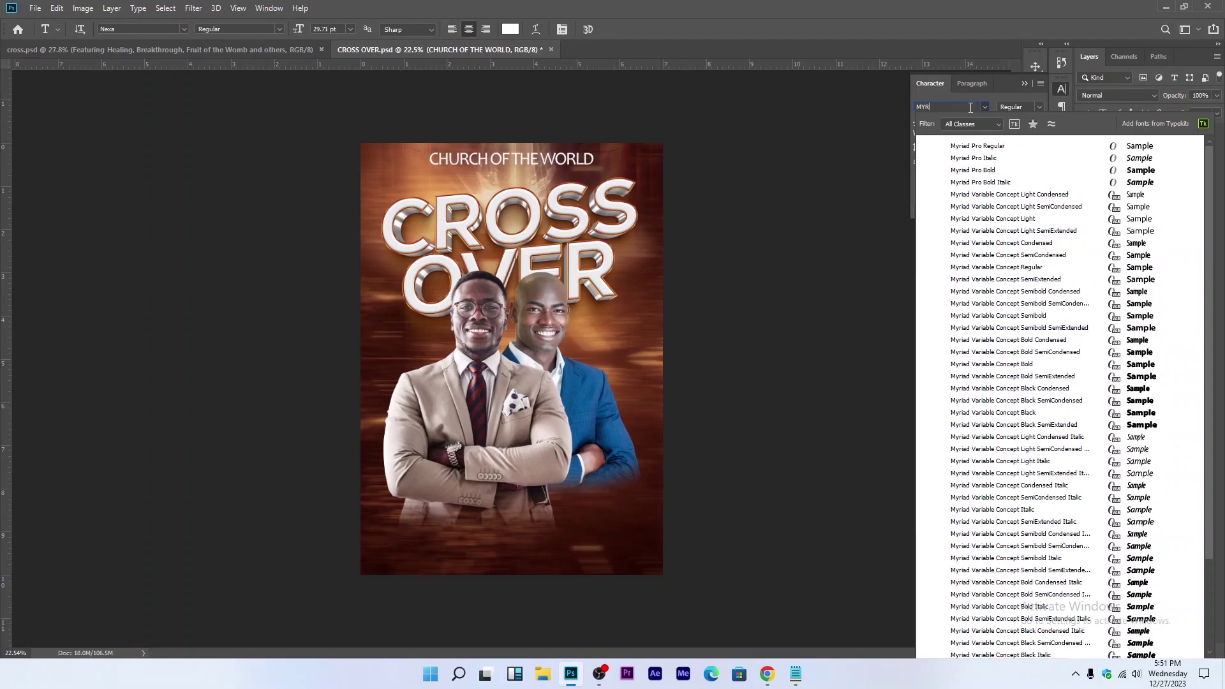
click(1013, 152)
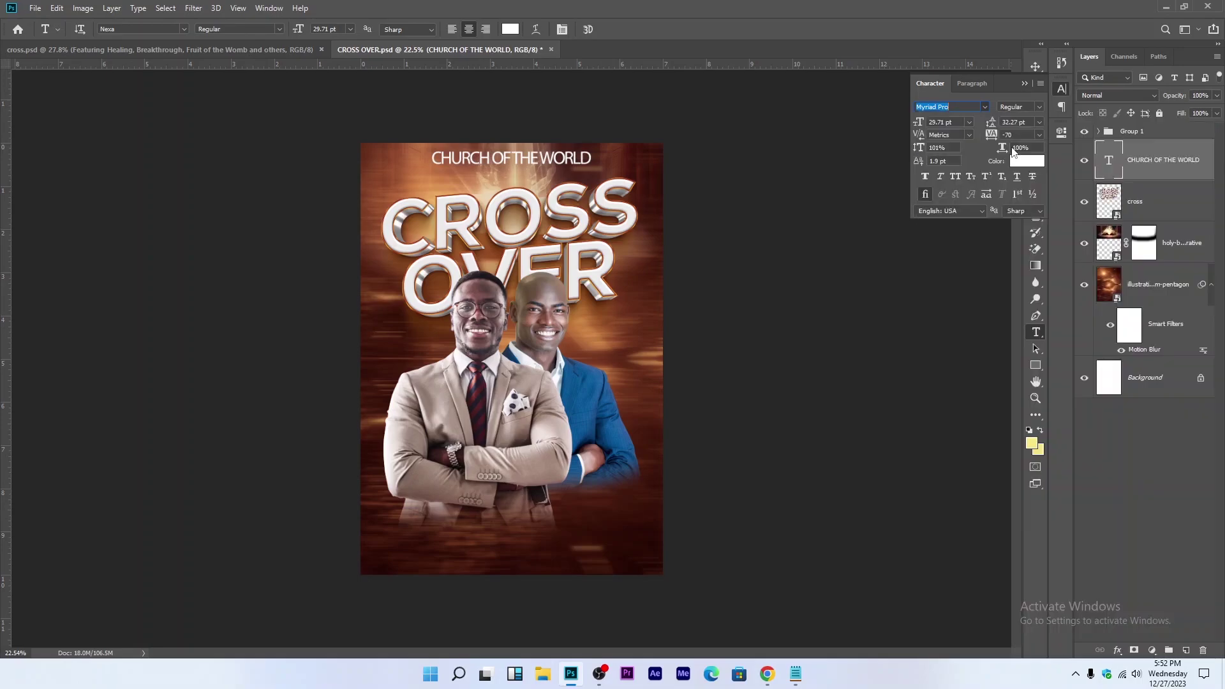
Step: Fit the poster to the window and shift the CHURCH OF THE WORLD line slightly to the left
click(1025, 82)
click(1036, 66)
key(ctrl+0)
drag(480, 82, 477, 83)
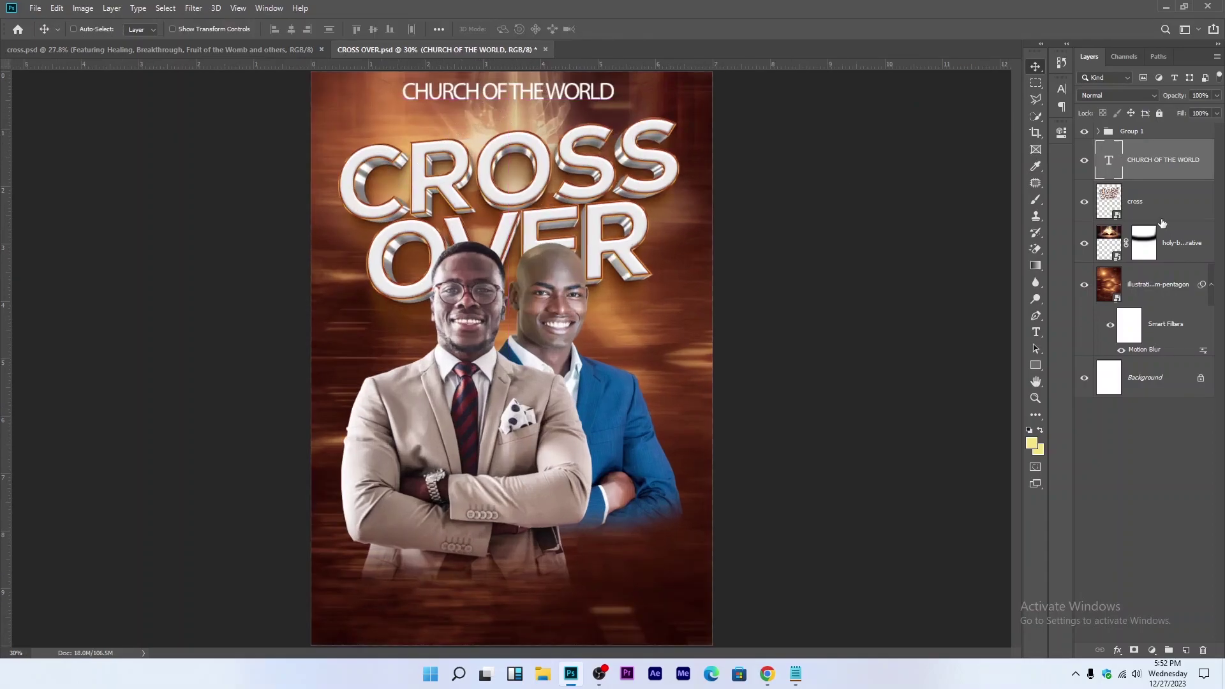
Step: Add a new white text layer reading "Presents" over the top of the poster
key(t)
click(377, 157)
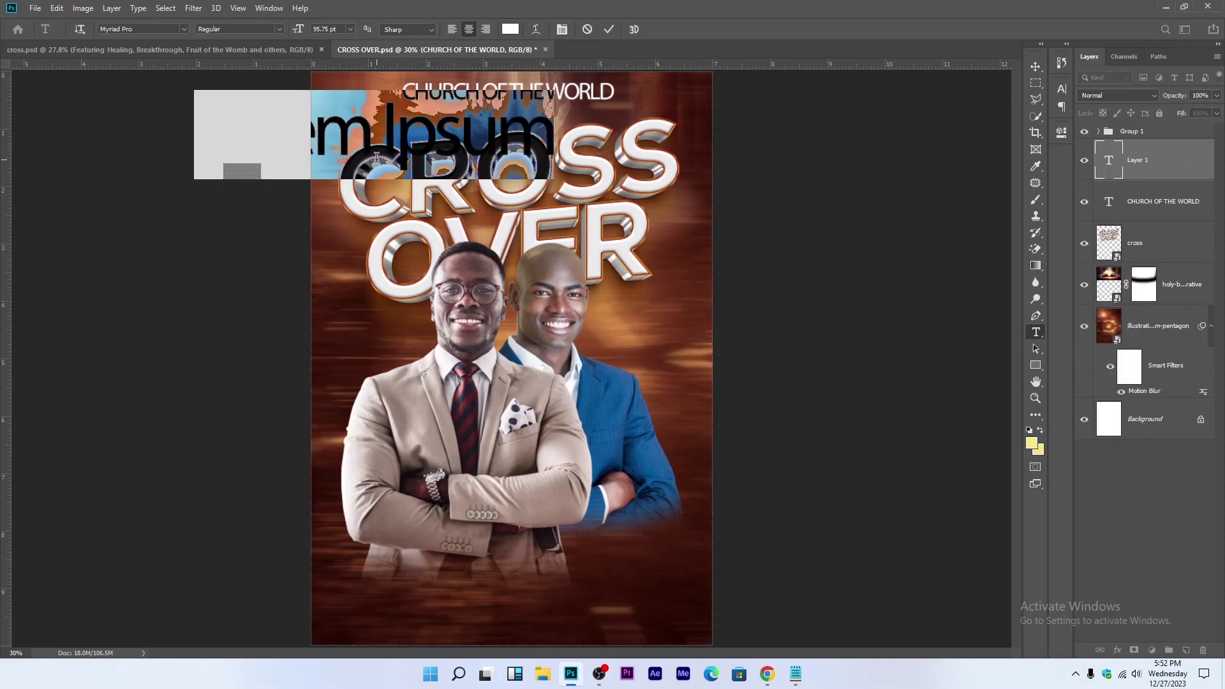
text(Presents)
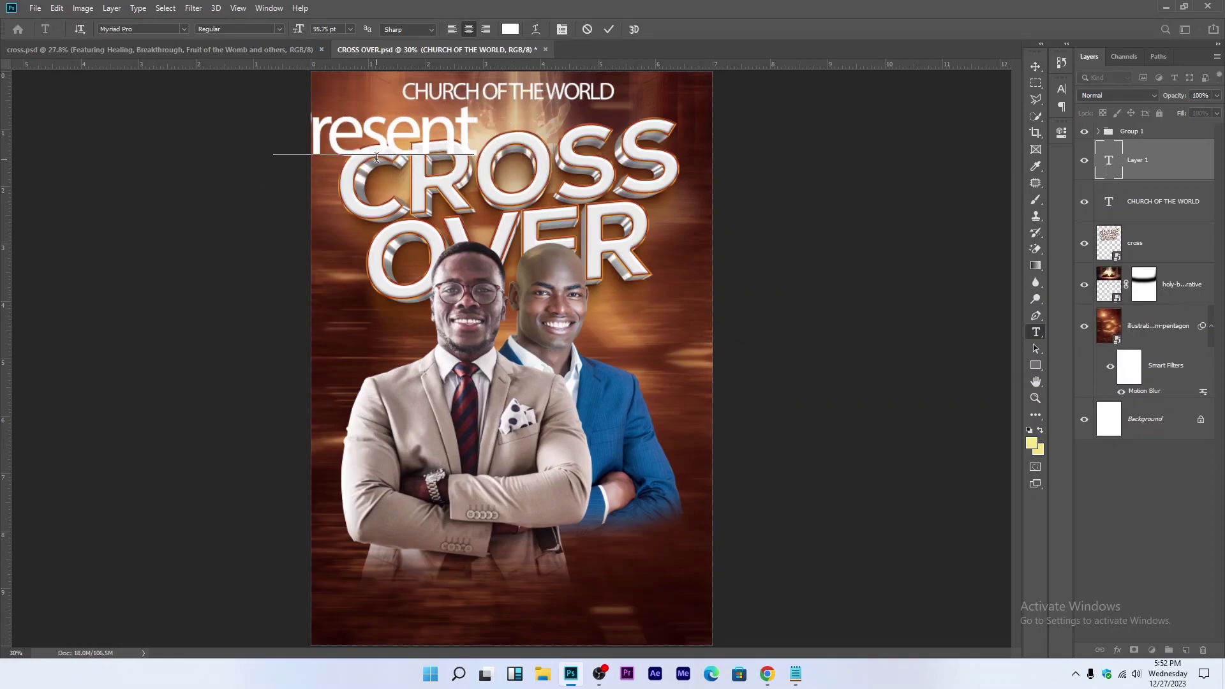
click(609, 30)
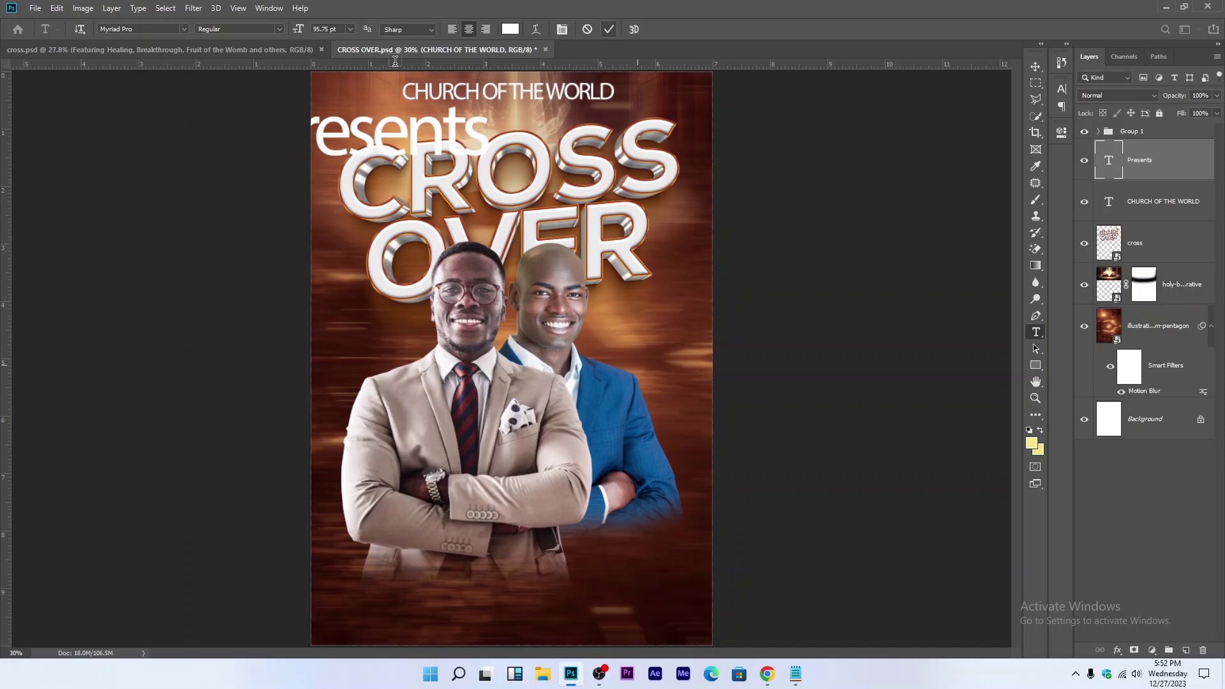
Step: Scale the Presents text down to about 32.64 pt and centre it directly beneath CHURCH OF THE WORLD
key(ctrl+t)
drag(261, 131, 531, 116)
key(Return)
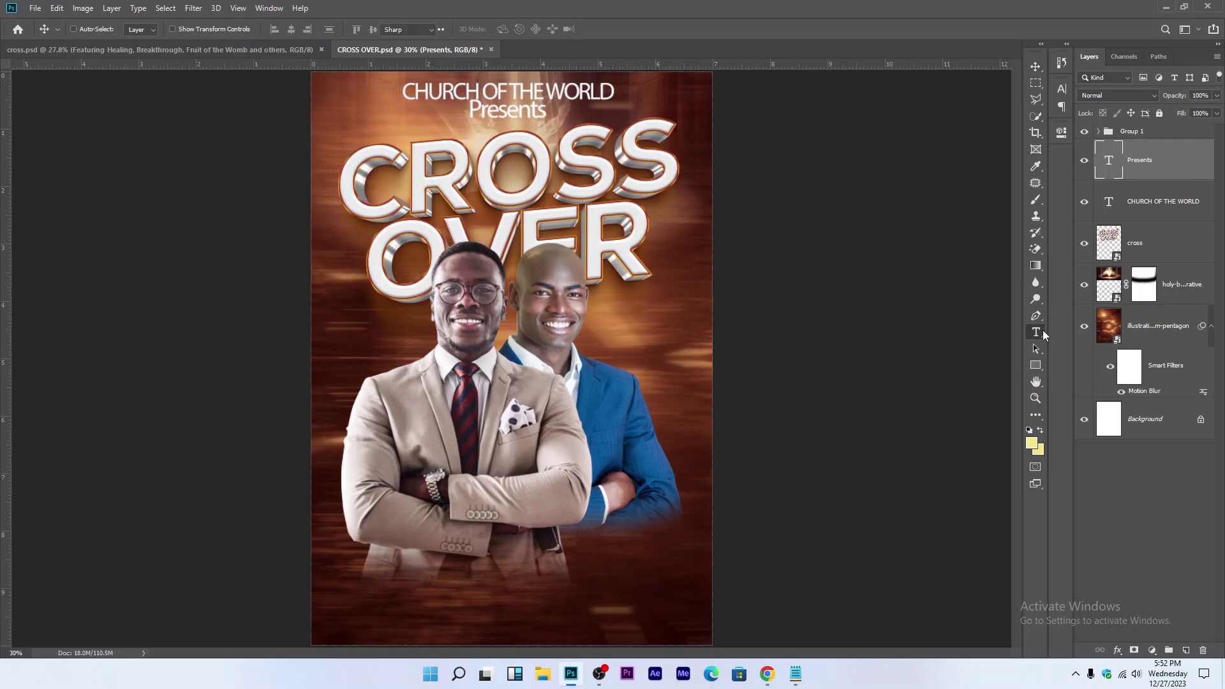
Step: Change the font of the Presents text to Gabriola
click(1035, 332)
click(561, 29)
click(984, 107)
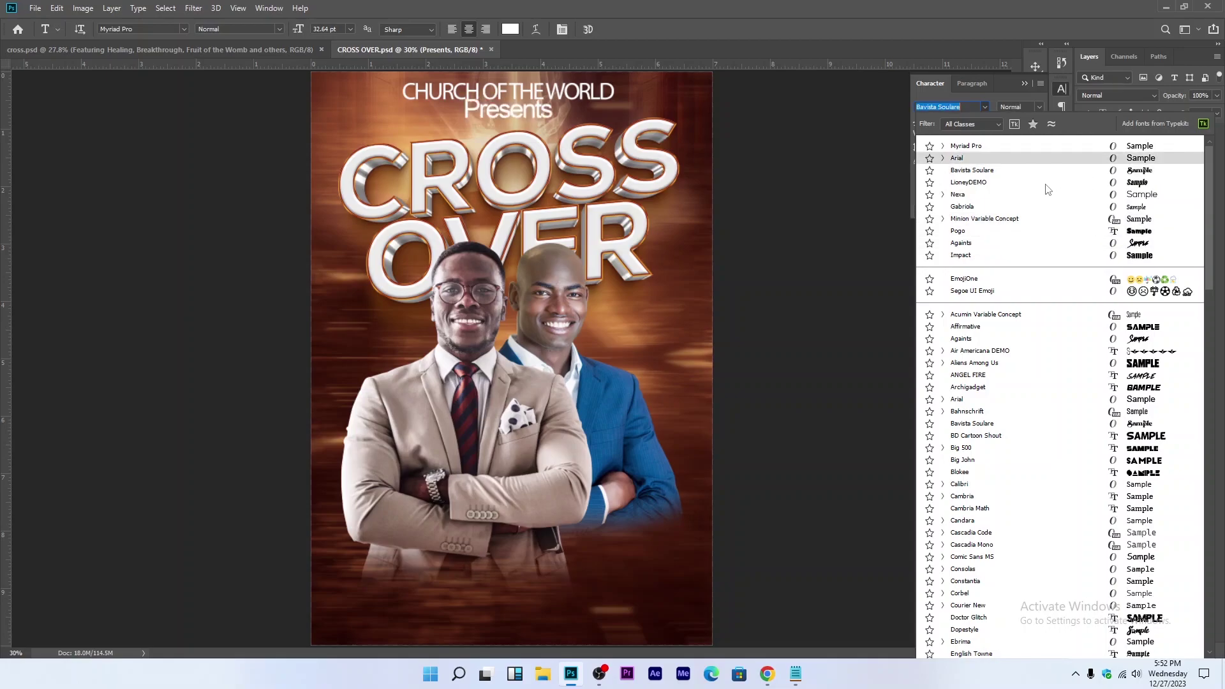
click(1059, 216)
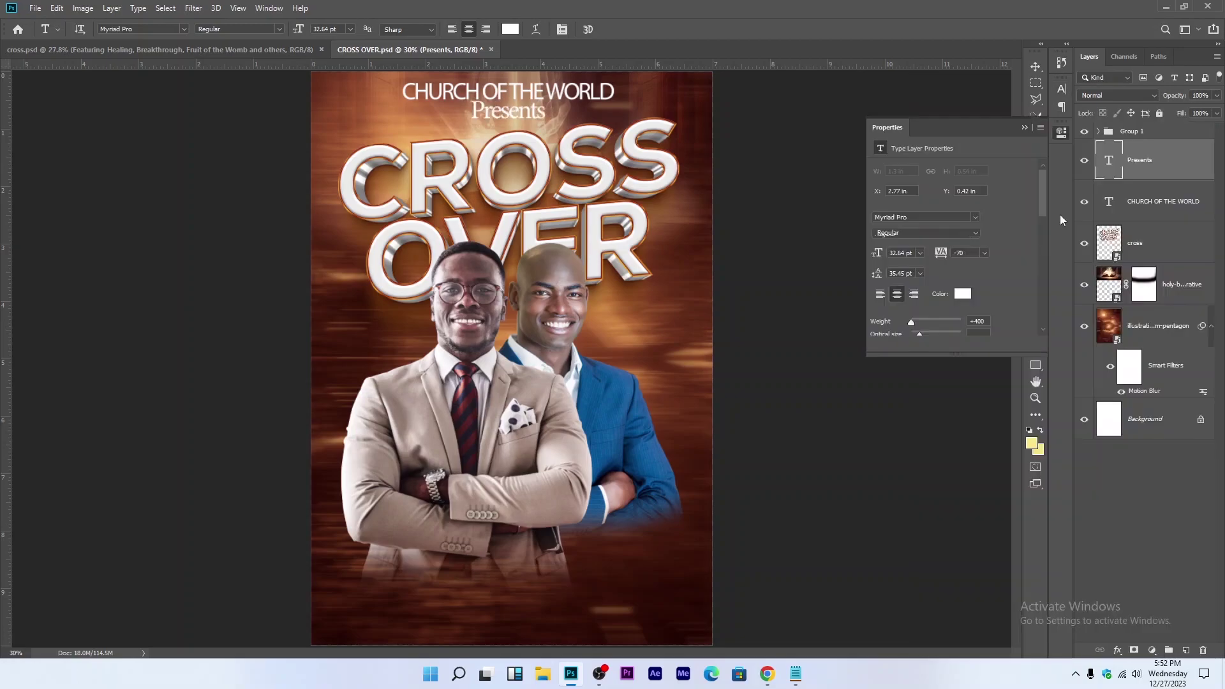
click(975, 218)
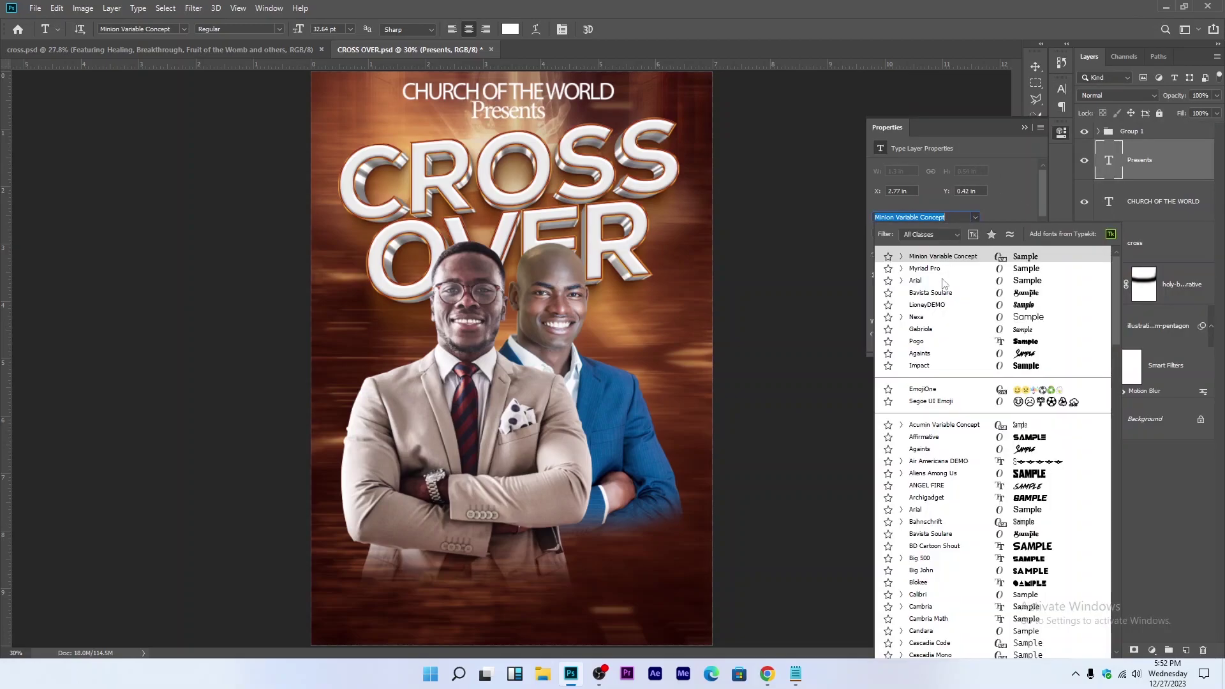
click(928, 331)
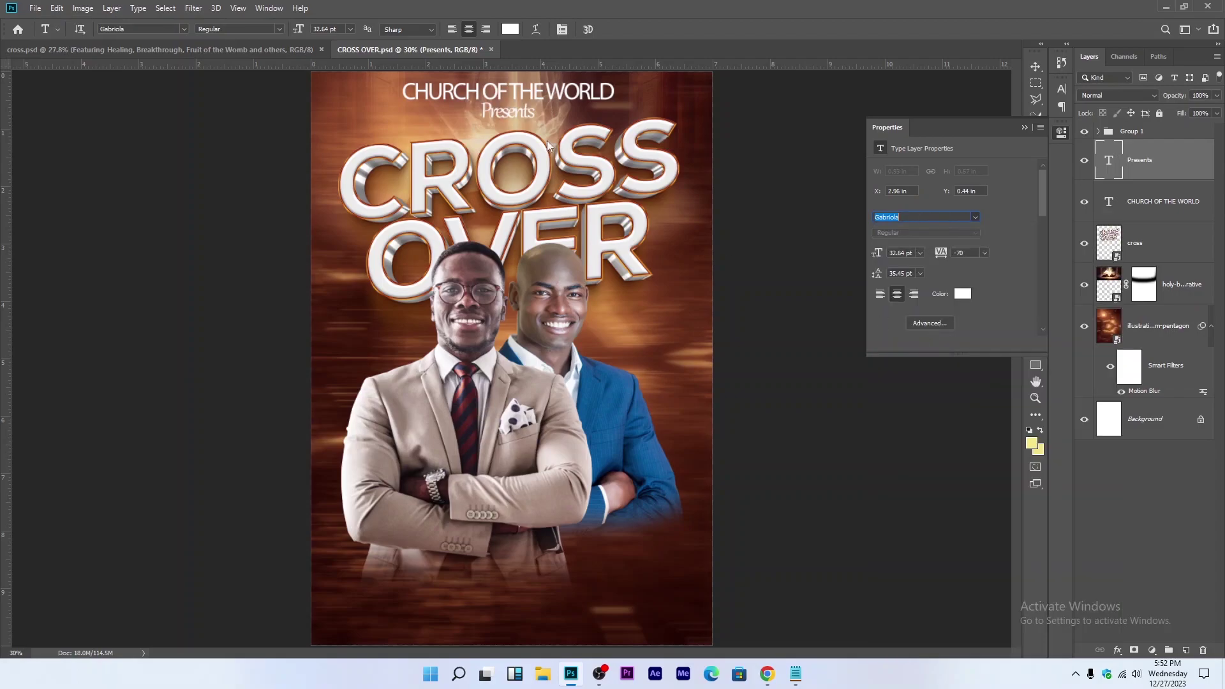
Step: Shift the Presents text slightly beneath CHURCH OF THE WORLD
click(1024, 125)
click(1036, 66)
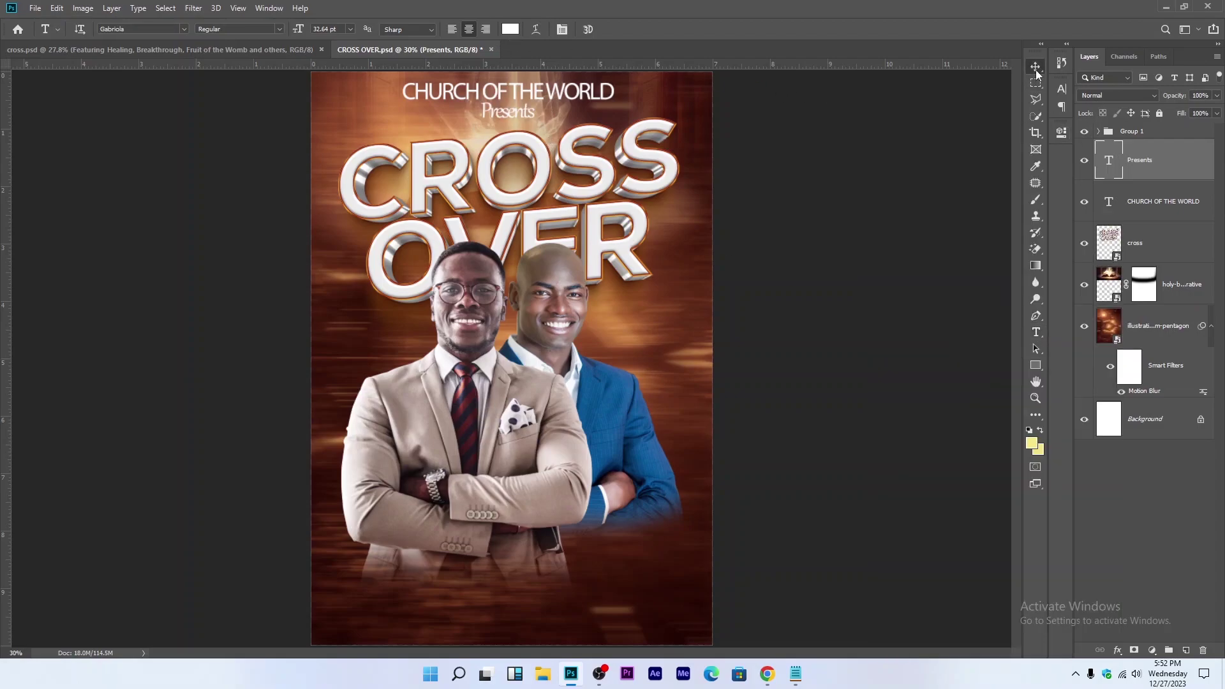
scroll(428, 177, up, 2)
drag(521, 90, 525, 88)
scroll(526, 89, down, 2)
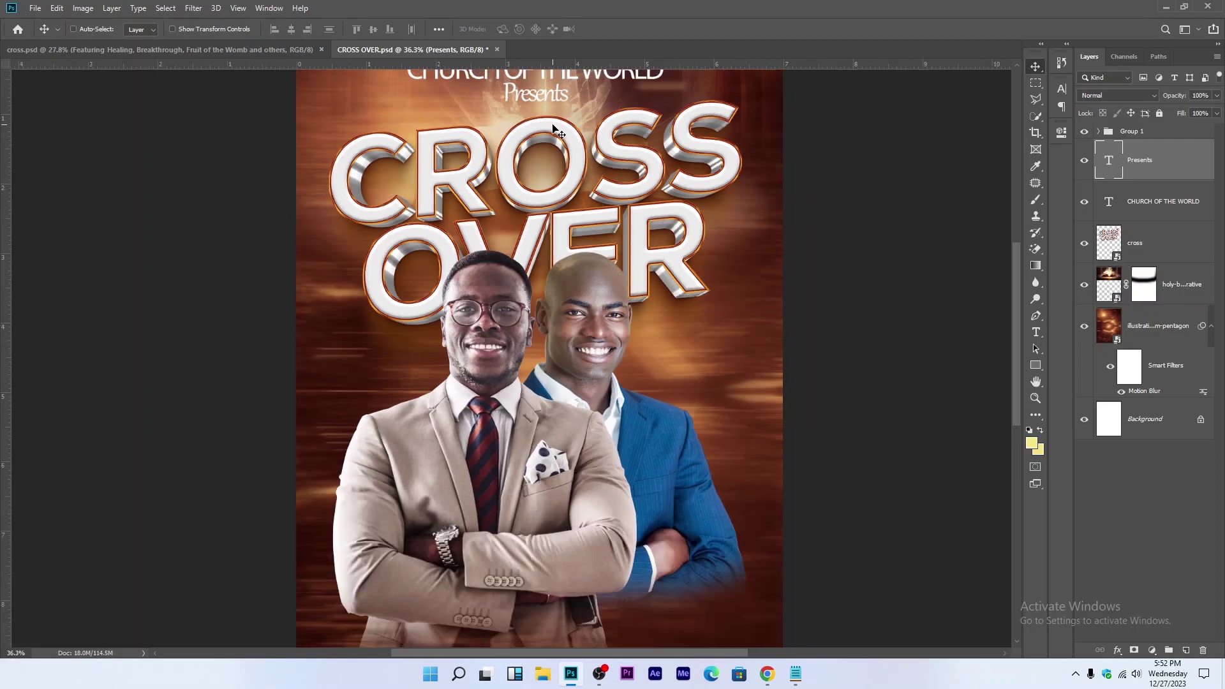
Step: Group the Presents and CHURCH OF THE WORLD text layers together
ctrl+click(1177, 215)
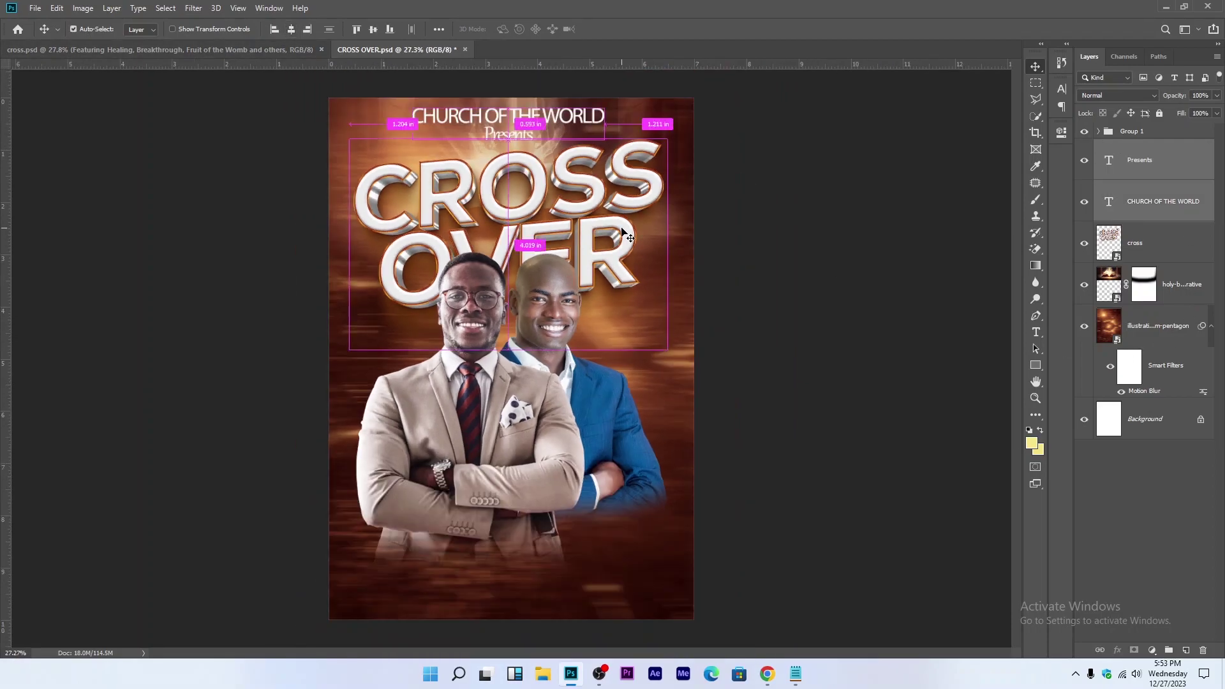
key(ctrl+g)
scroll(534, 144, down, 1)
scroll(534, 145, up, 1)
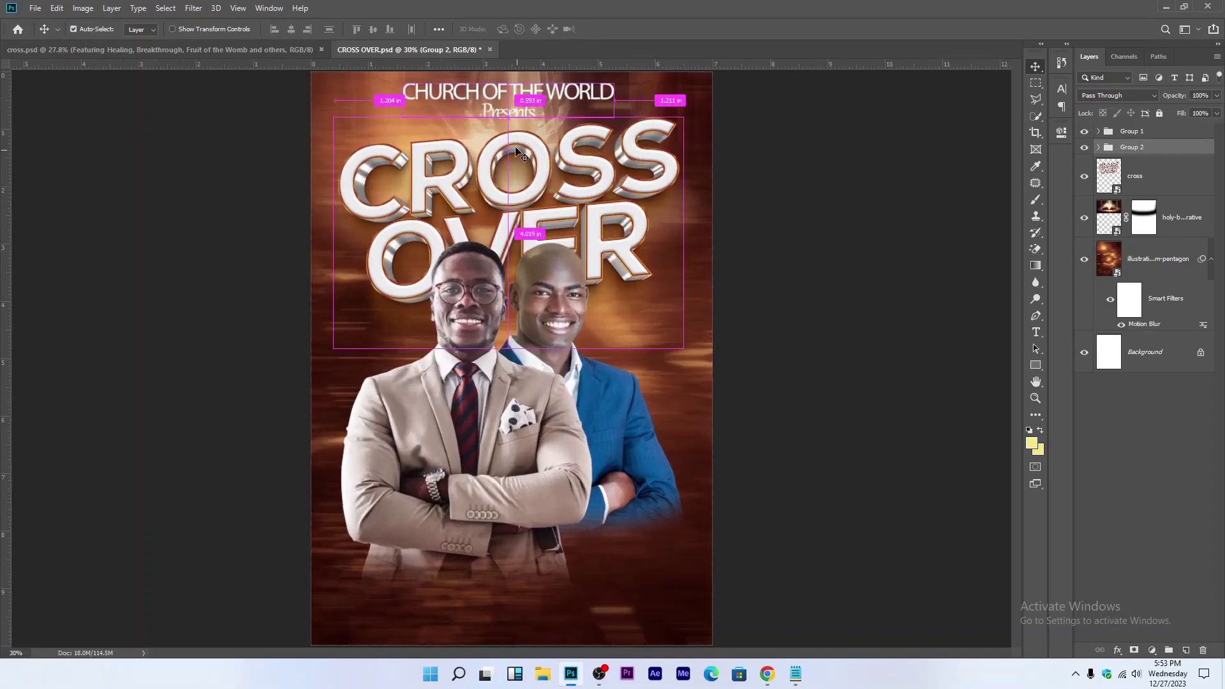
Step: Nudge the Presents text up slightly, closer to the church name
ctrl+click(508, 154)
key(Up)
key(Up)
key(Up)
key(Up)
key(Up)
key(Up)
key(Up)
key(Up)
key(Up)
key(Up)
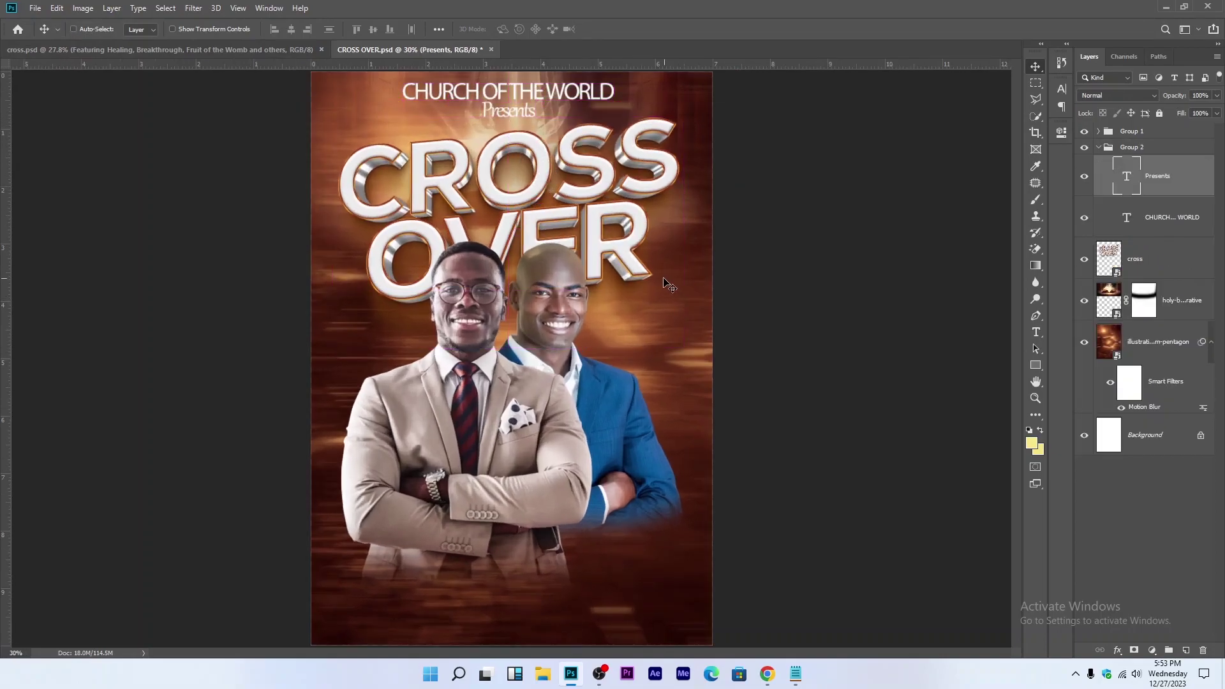
Step: Move the cross title layer into Group 2 with the heading texts, placing it at the end of the group
click(1099, 148)
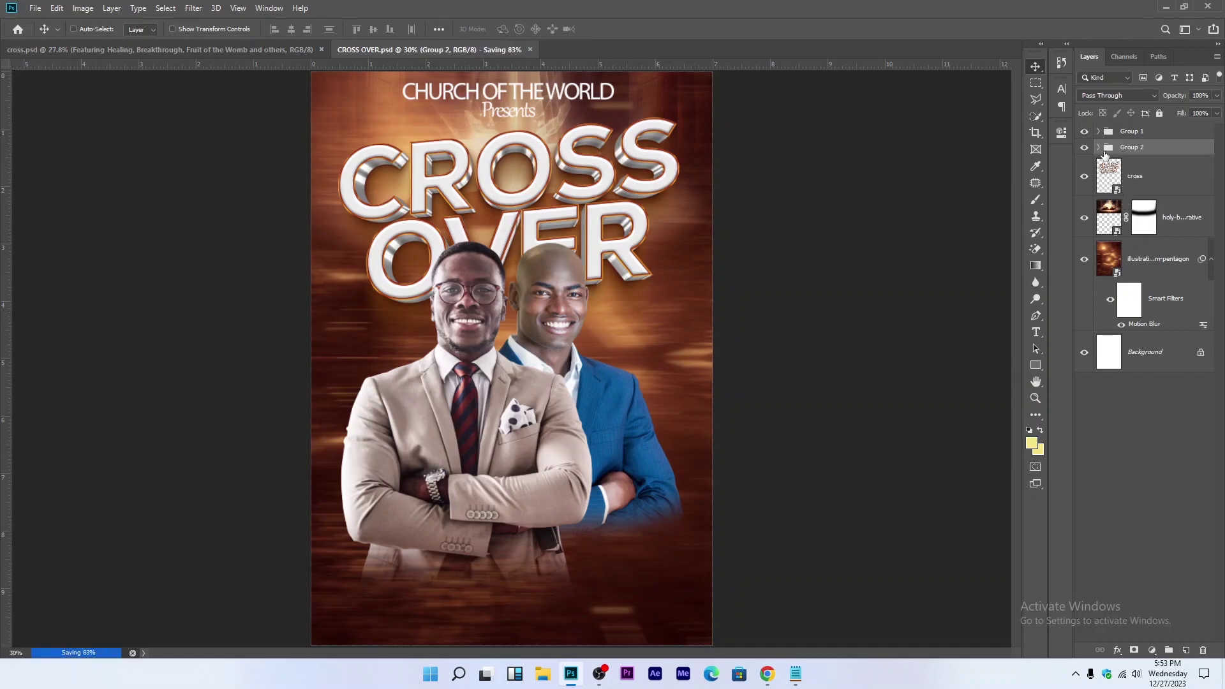
click(1084, 148)
click(1084, 148)
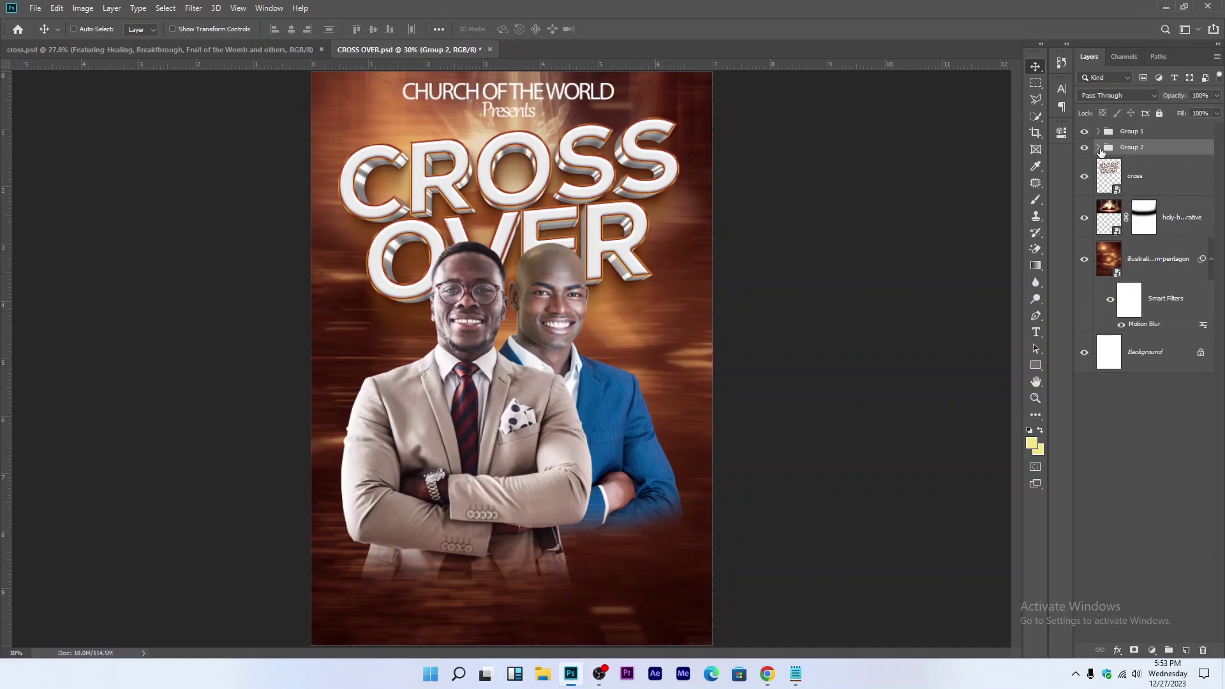
click(1099, 148)
click(1148, 258)
mouse_move(1148, 258)
mouse_down()
mouse_move(1176, 230)
mouse_move(1156, 240)
mouse_up()
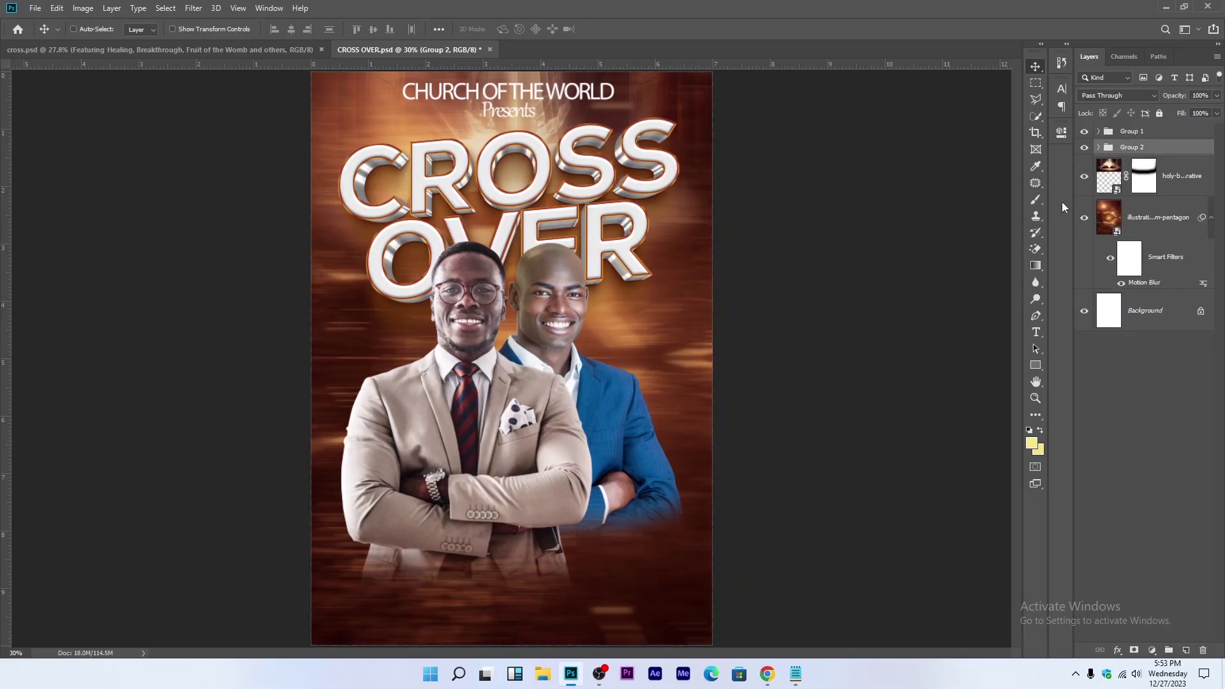
Step: Group the holy bible light layer with the blurred illustration layer above the Background
click(1211, 218)
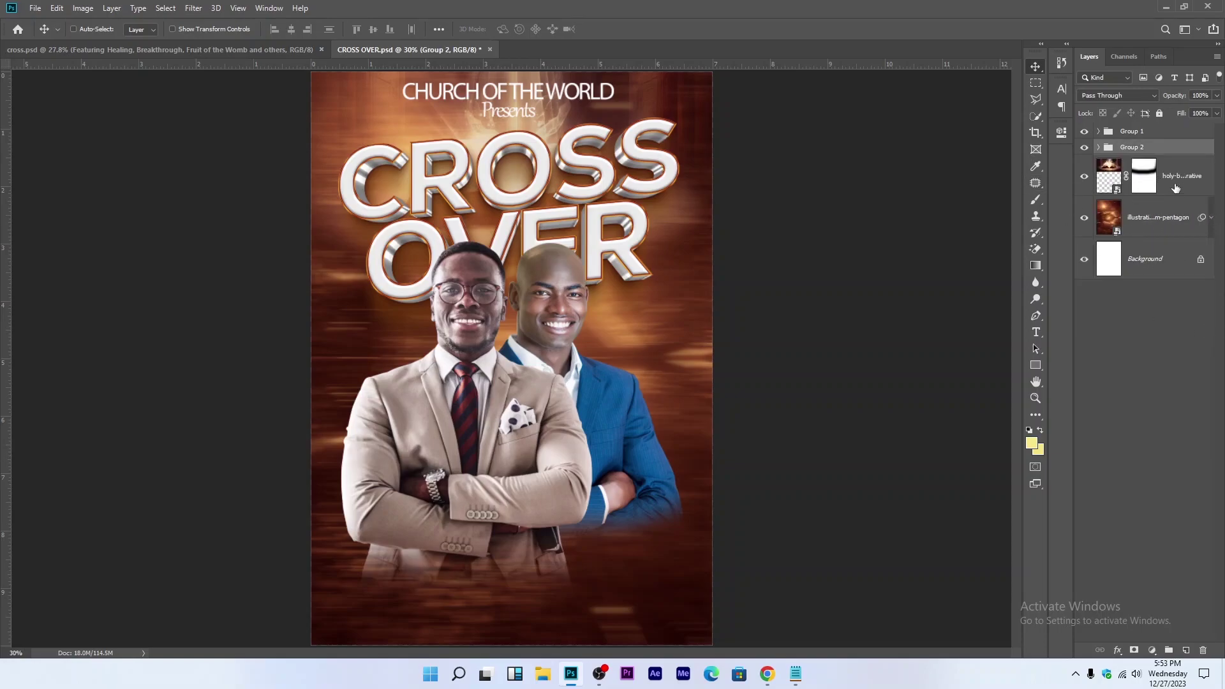
click(1181, 177)
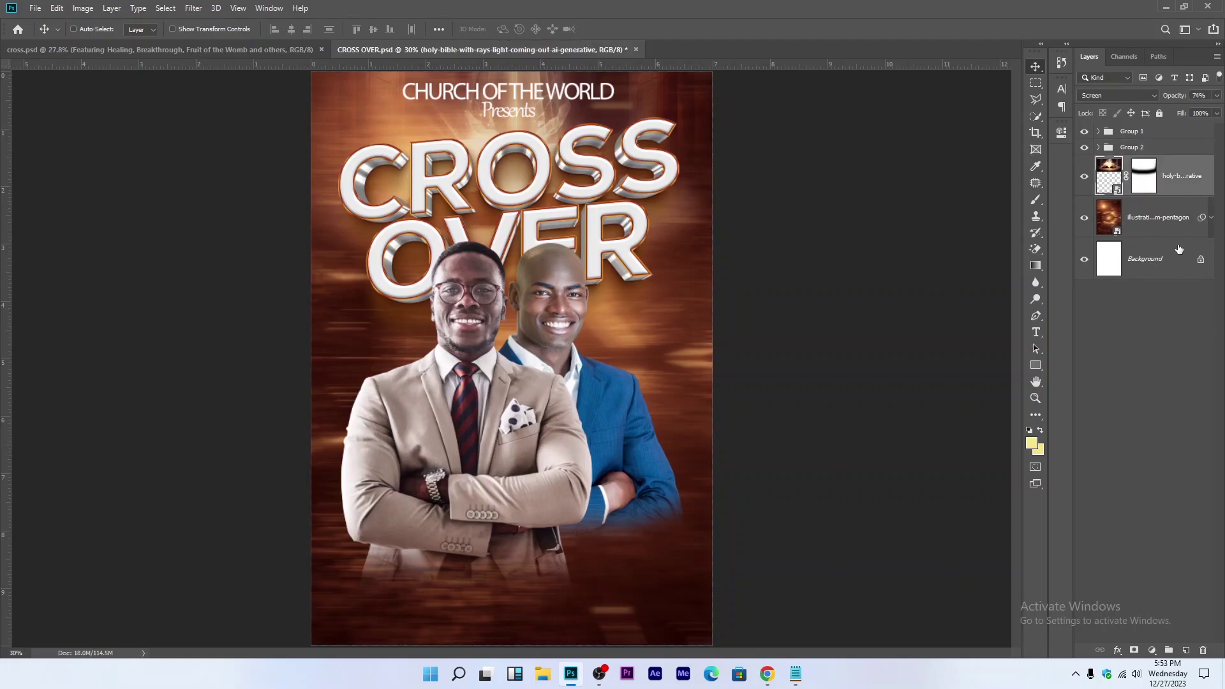
shift+click(1164, 216)
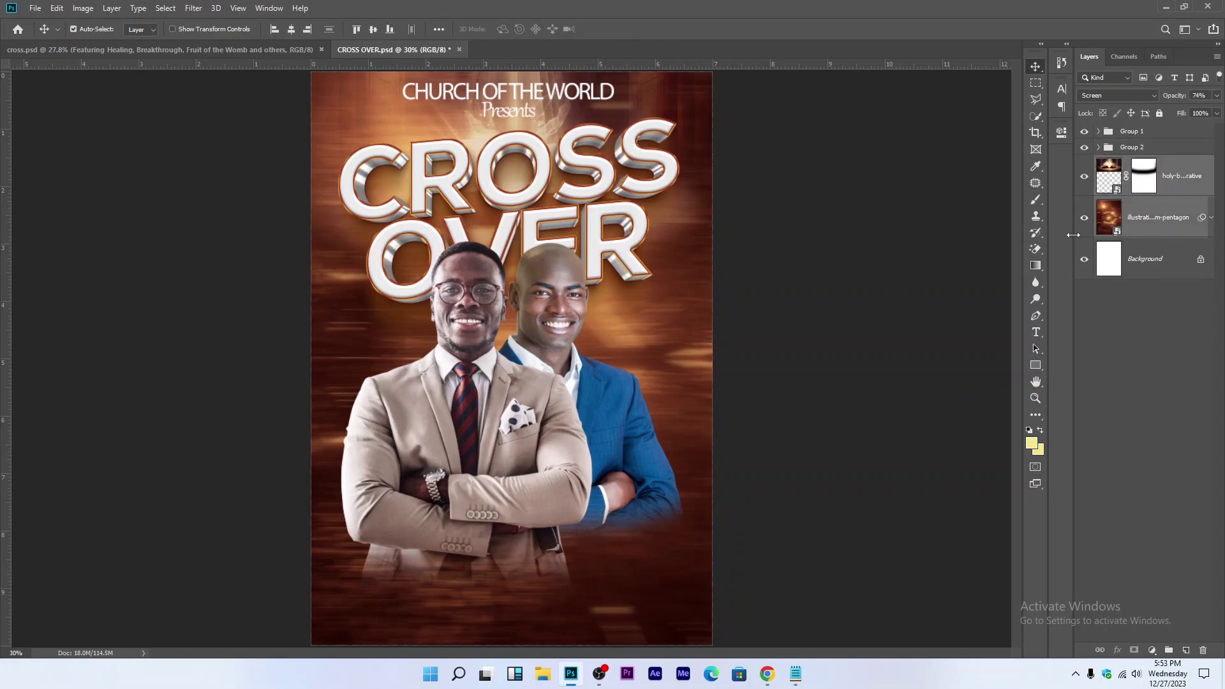
key(ctrl+g)
scroll(806, 235, down, 3)
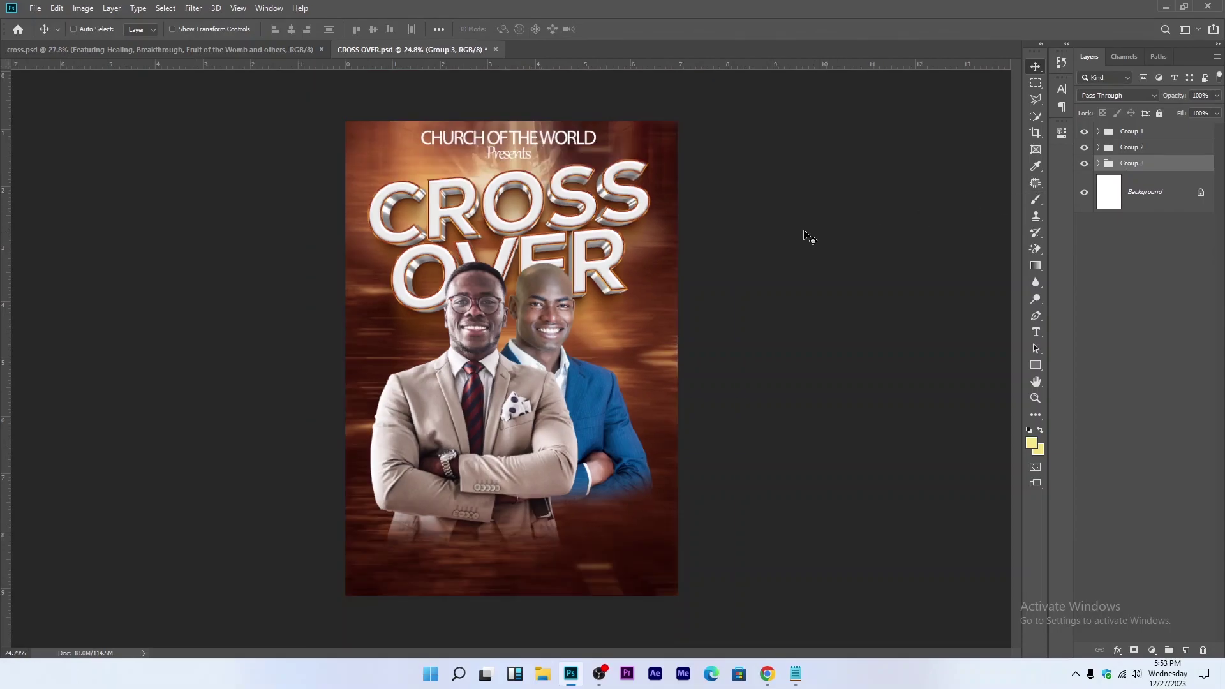
scroll(639, 219, up, 2)
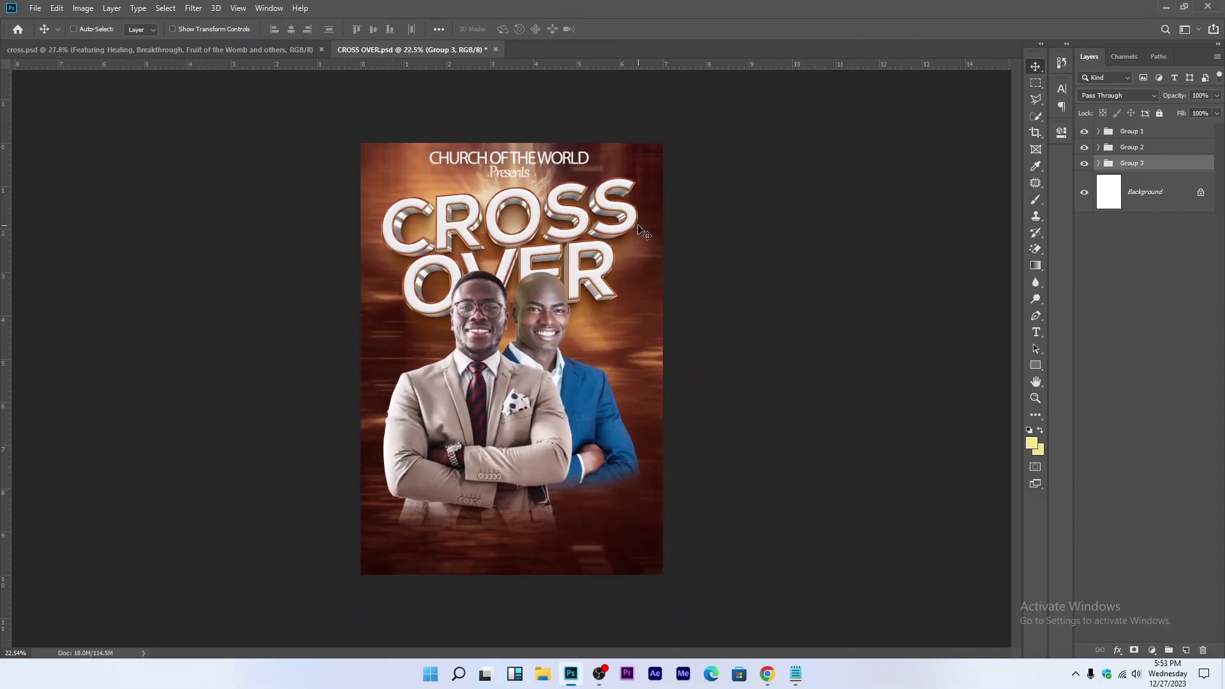
click(1098, 148)
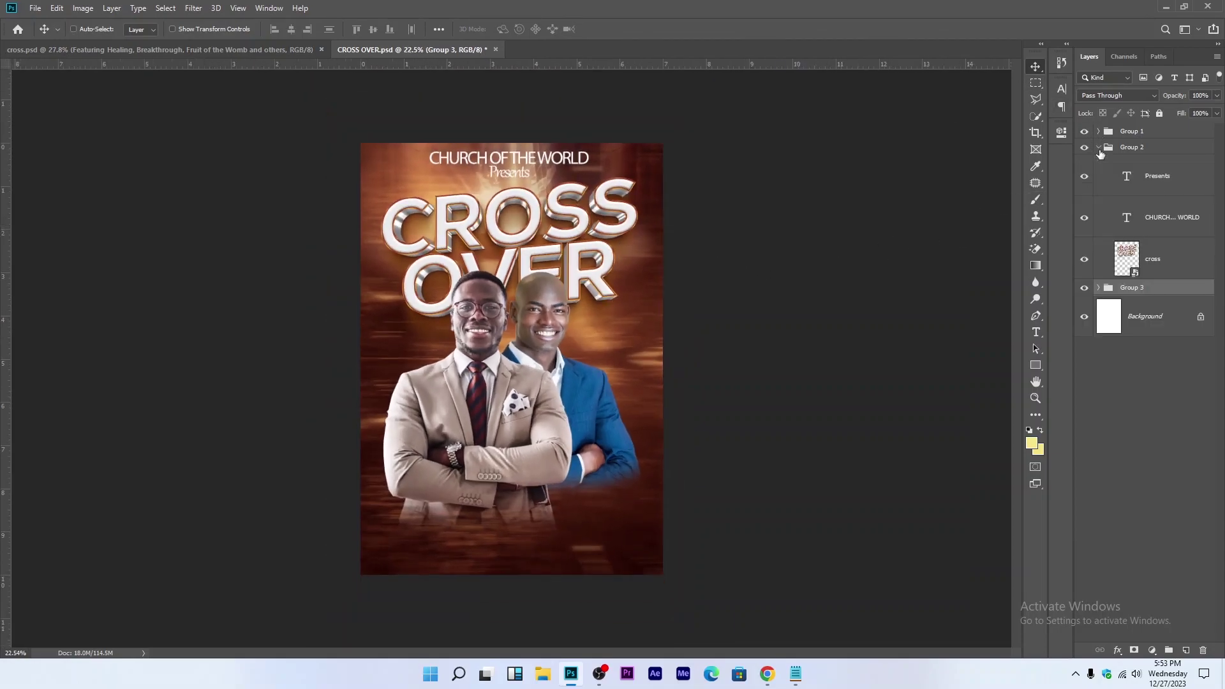
click(1099, 148)
click(1098, 132)
click(1098, 132)
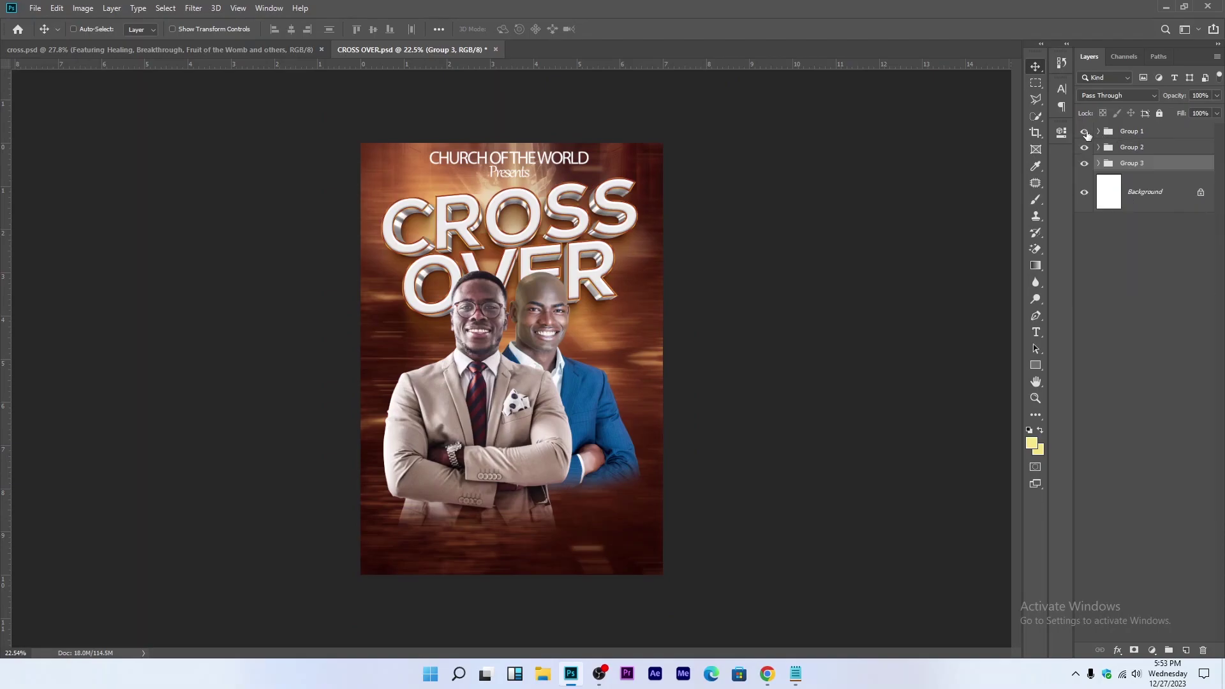
Step: Convert Group 1, which holds the two men, to a Smart Object
click(1161, 131)
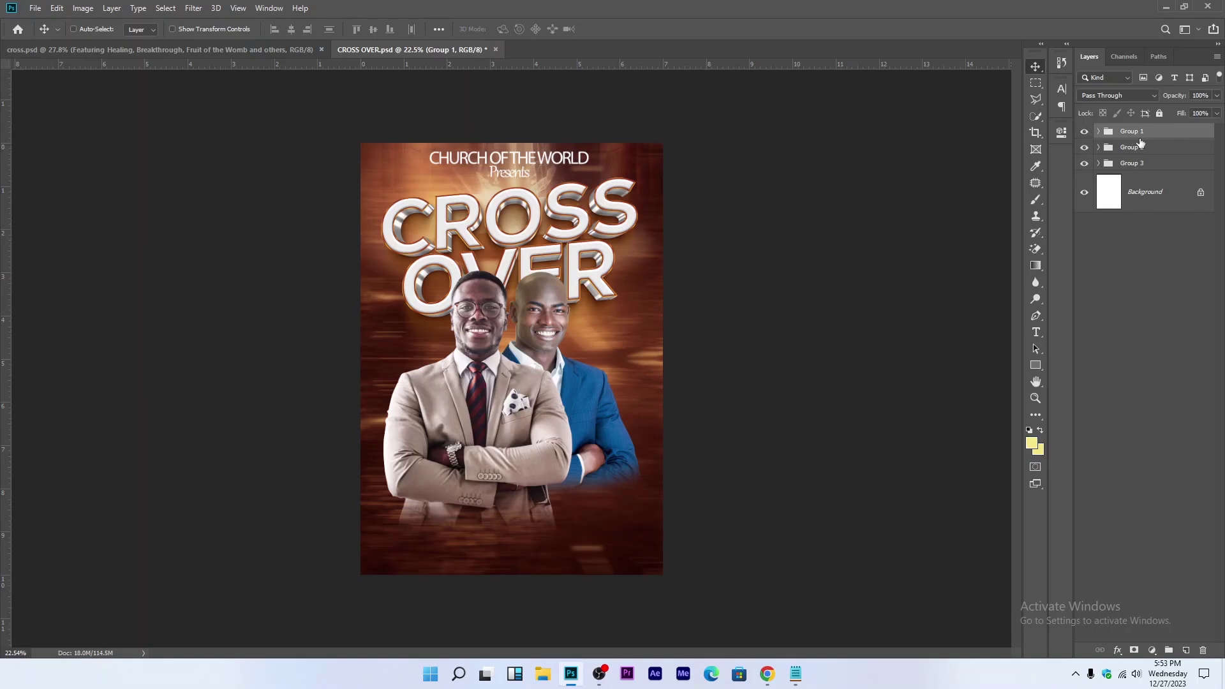
right_click(1175, 136)
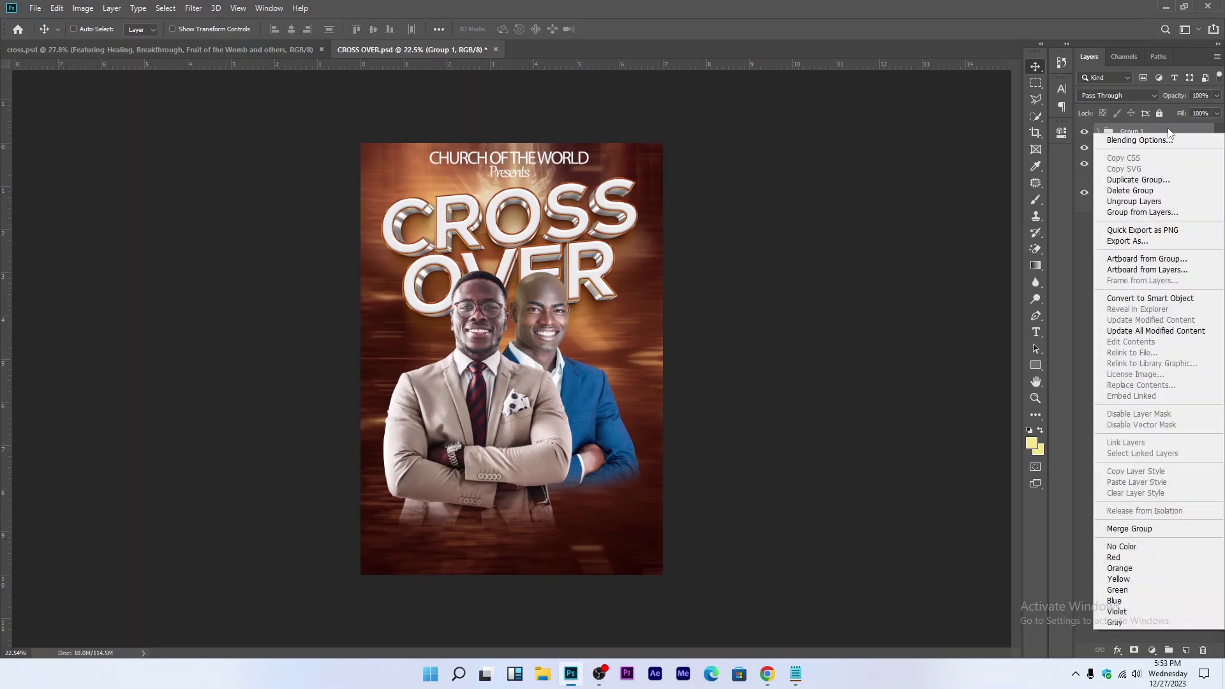
right_click(1171, 134)
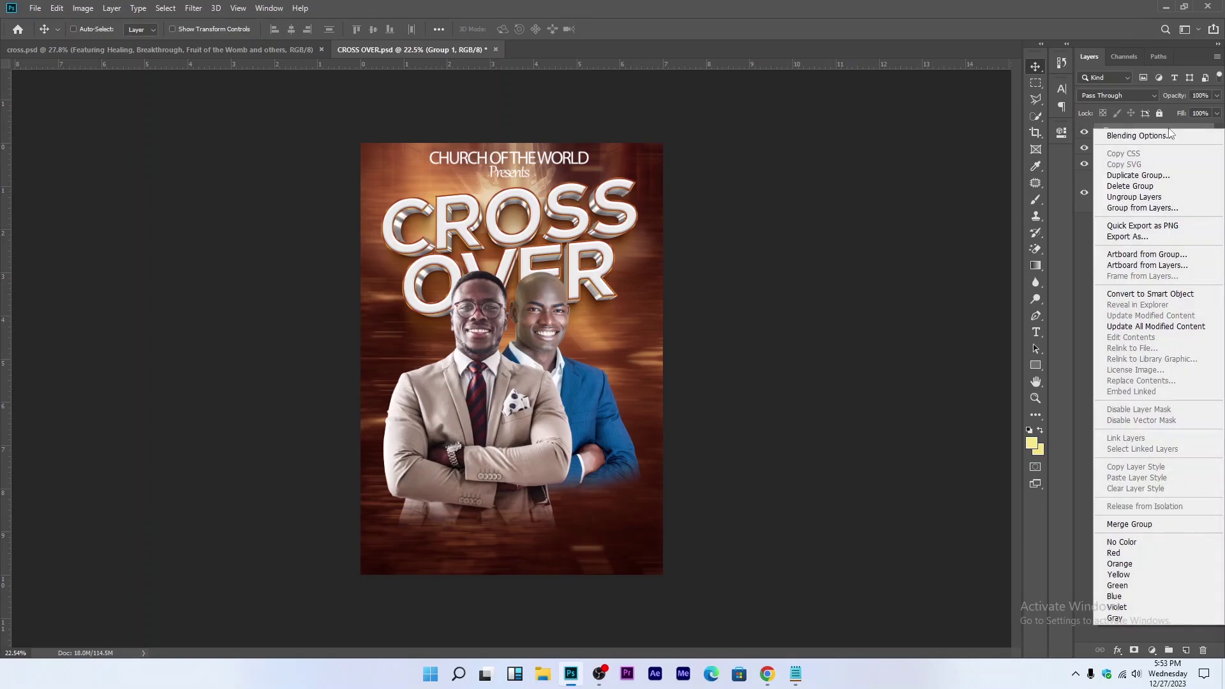
click(1156, 293)
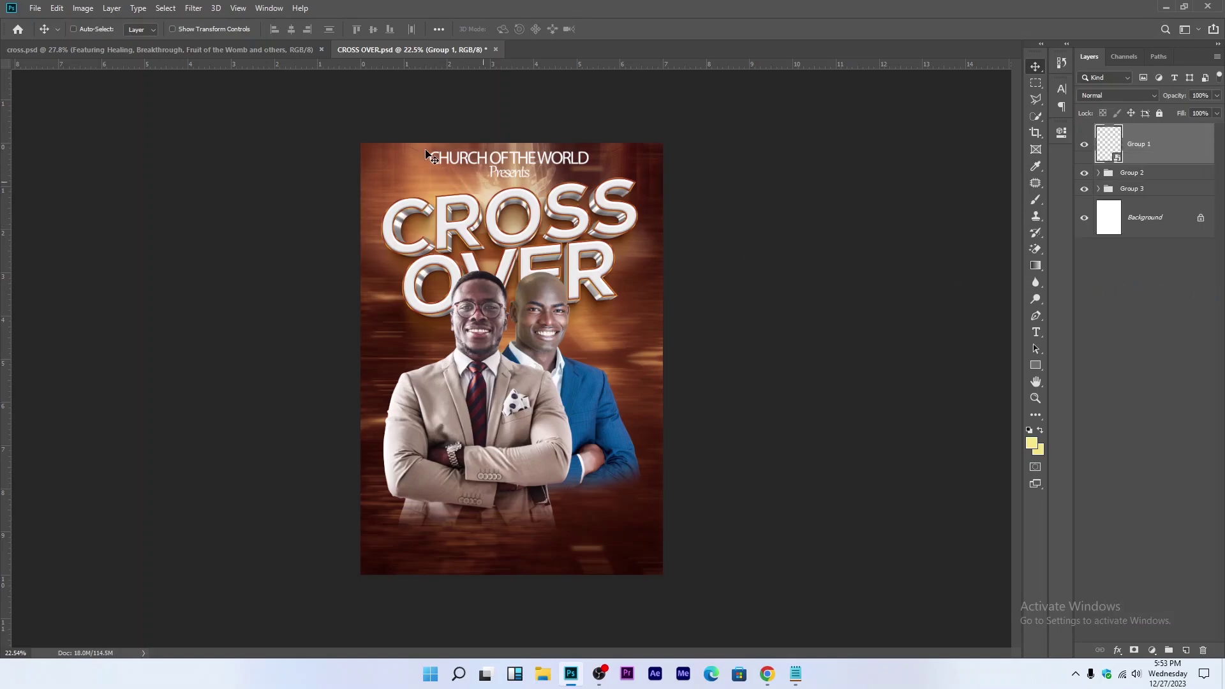
Step: Start a Camera Raw Filter on the two men and set Clarity to +48
click(193, 7)
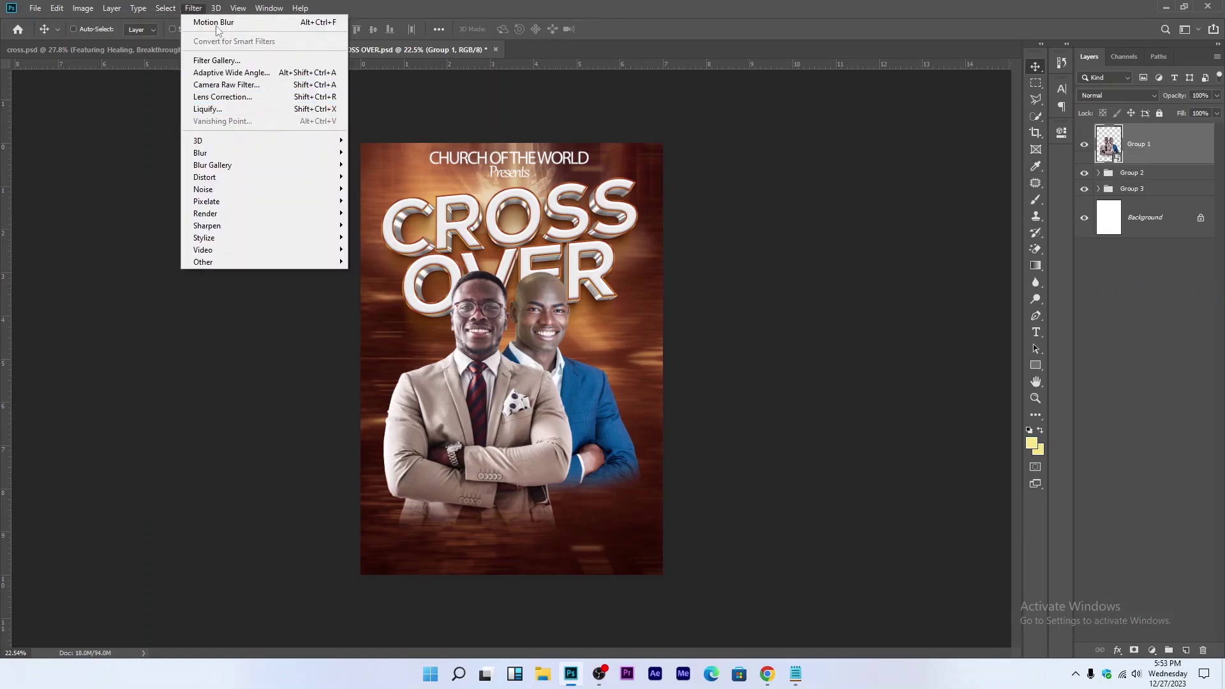
click(221, 84)
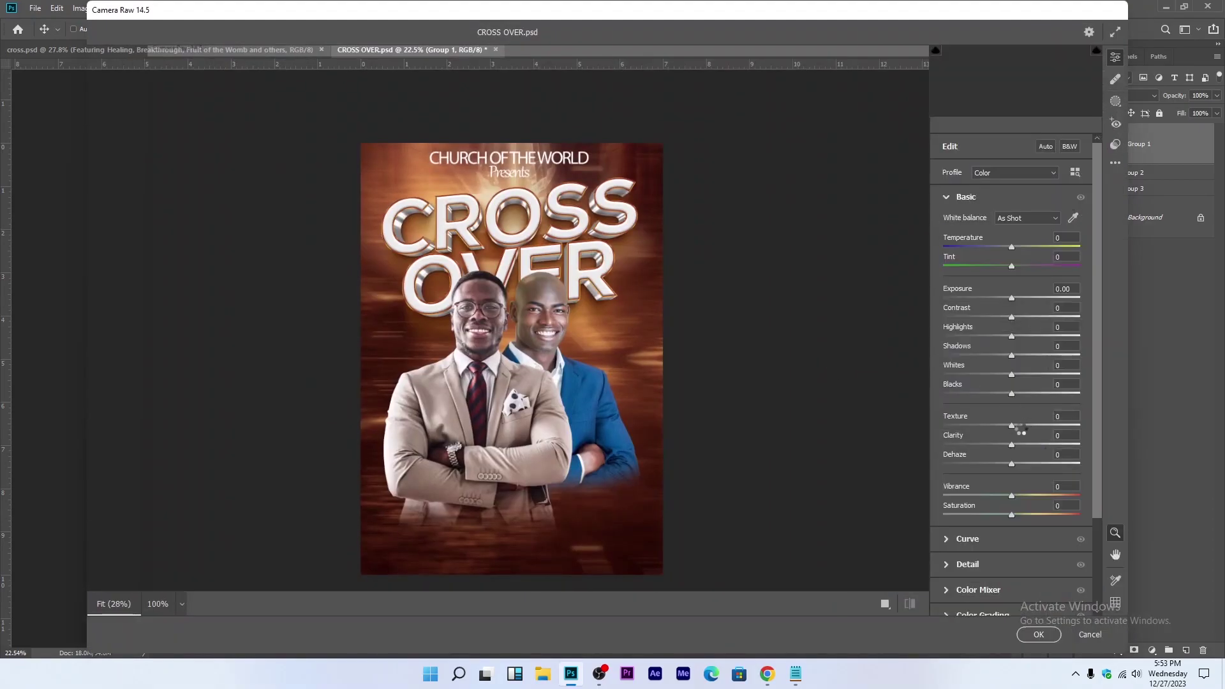
drag(1032, 444, 1044, 441)
scroll(990, 519, down, 3)
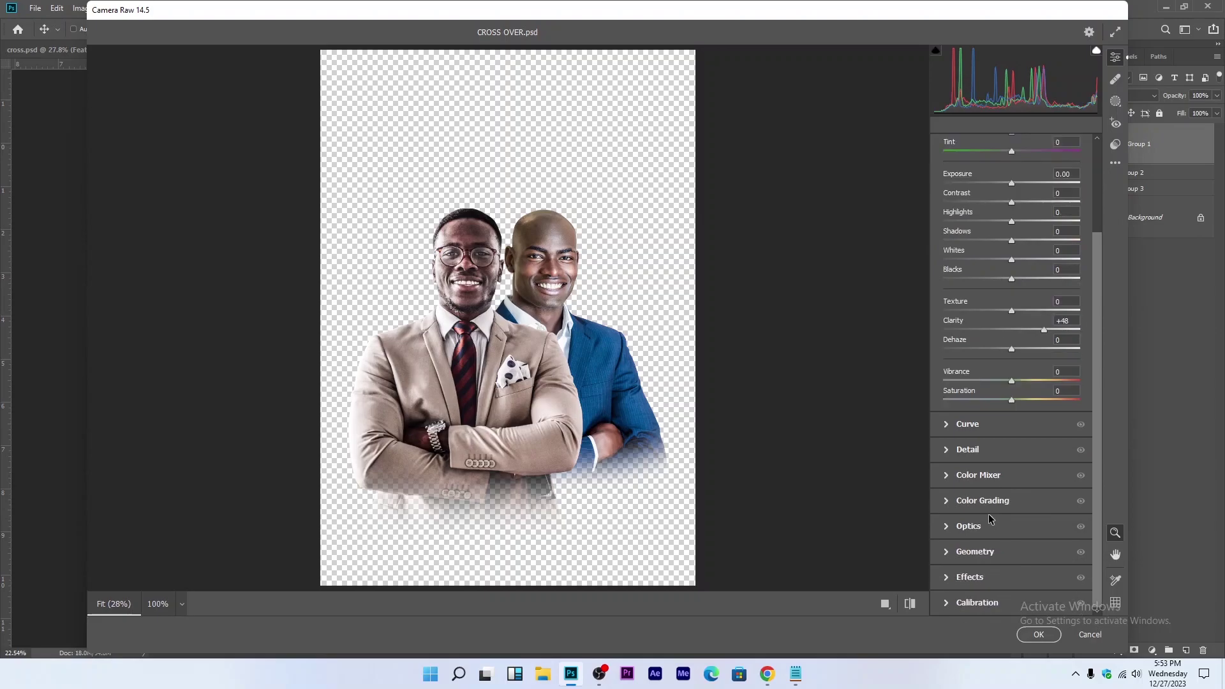
Step: Set the Blues saturation to +45 in the Color Mixer, apply the filter and save the document
click(1011, 472)
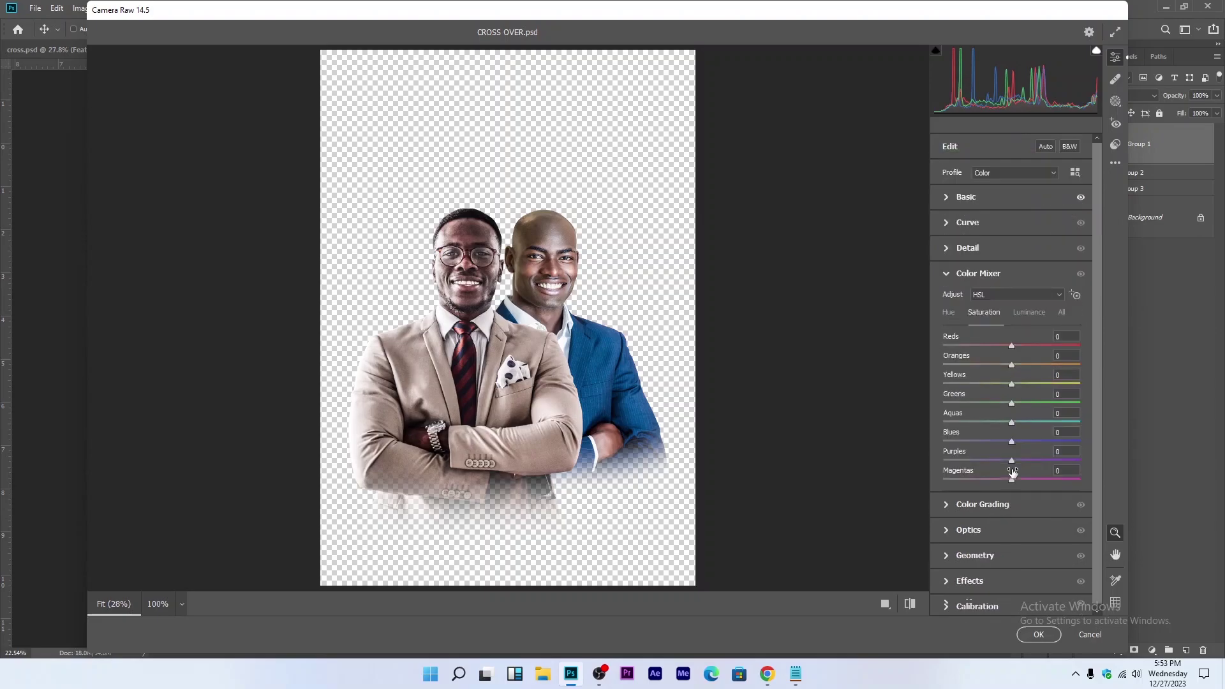
click(1042, 441)
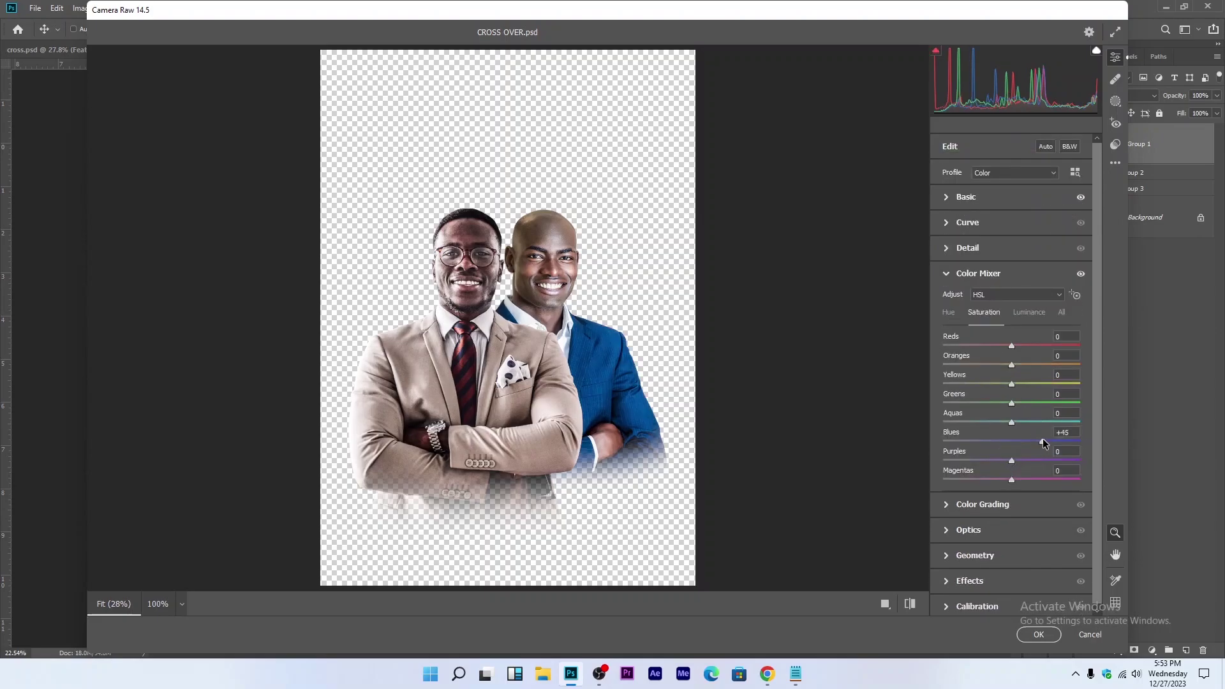
click(1038, 634)
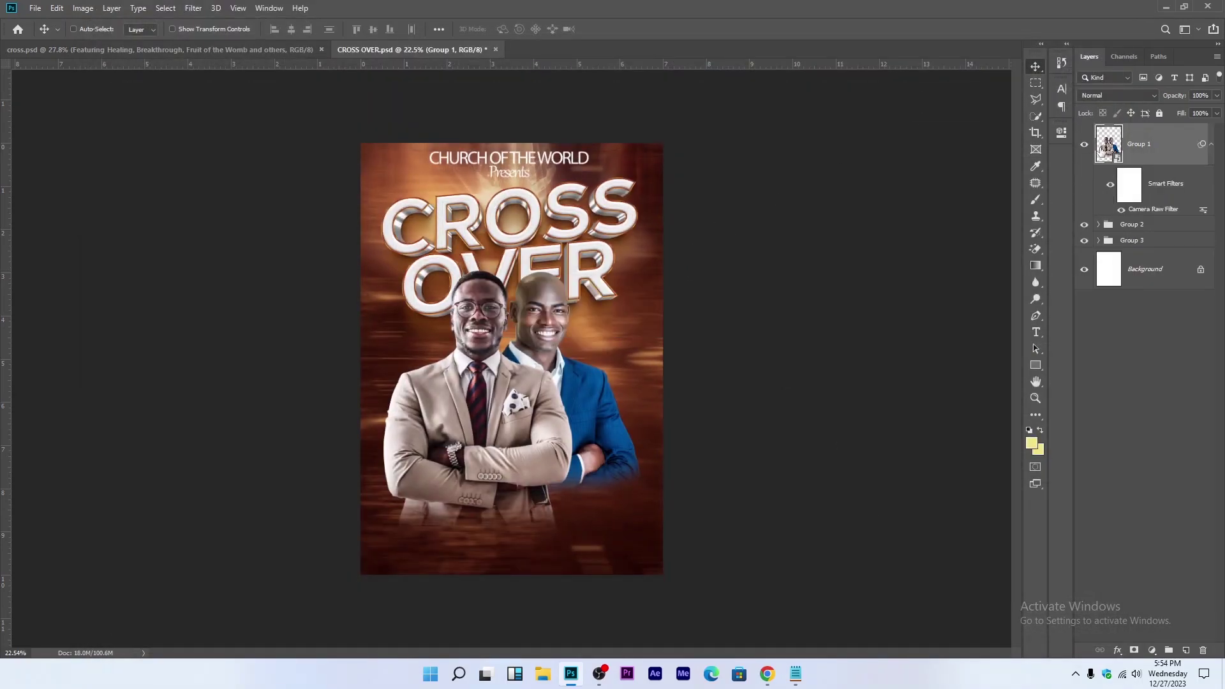
click(1211, 145)
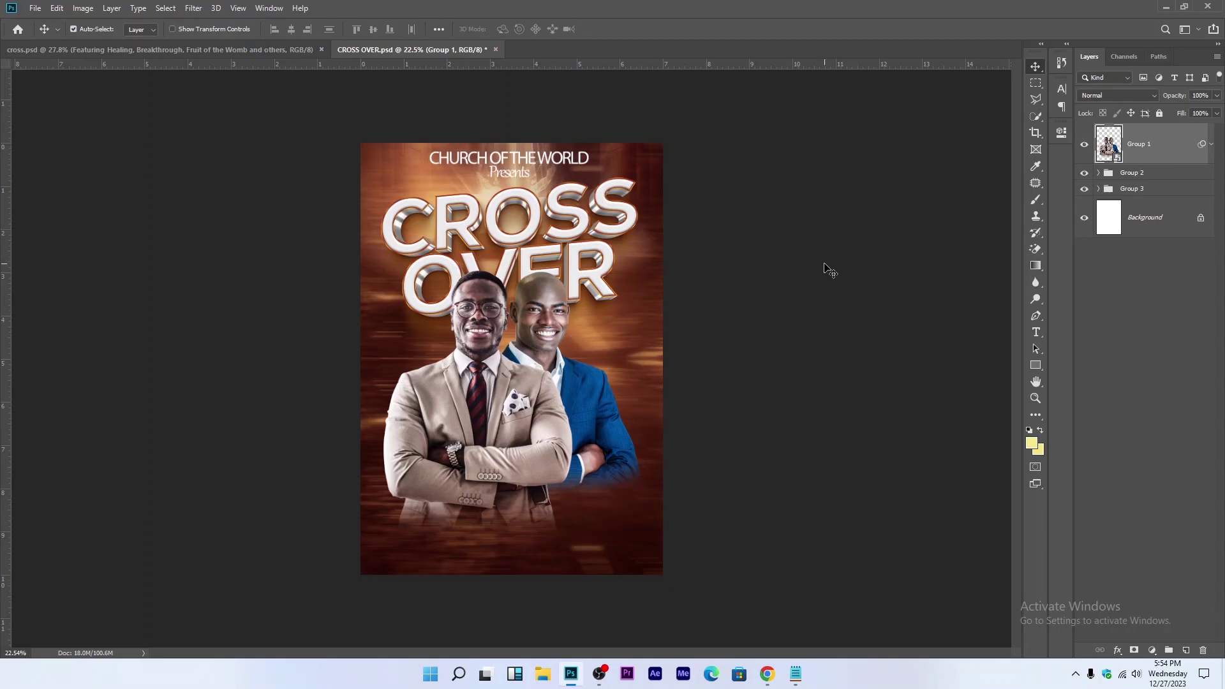
key(ctrl+s)
Step: Add white Gabriola text reading "31st" and place it beside the face of the man in blue, near the poster's right edge
click(1036, 331)
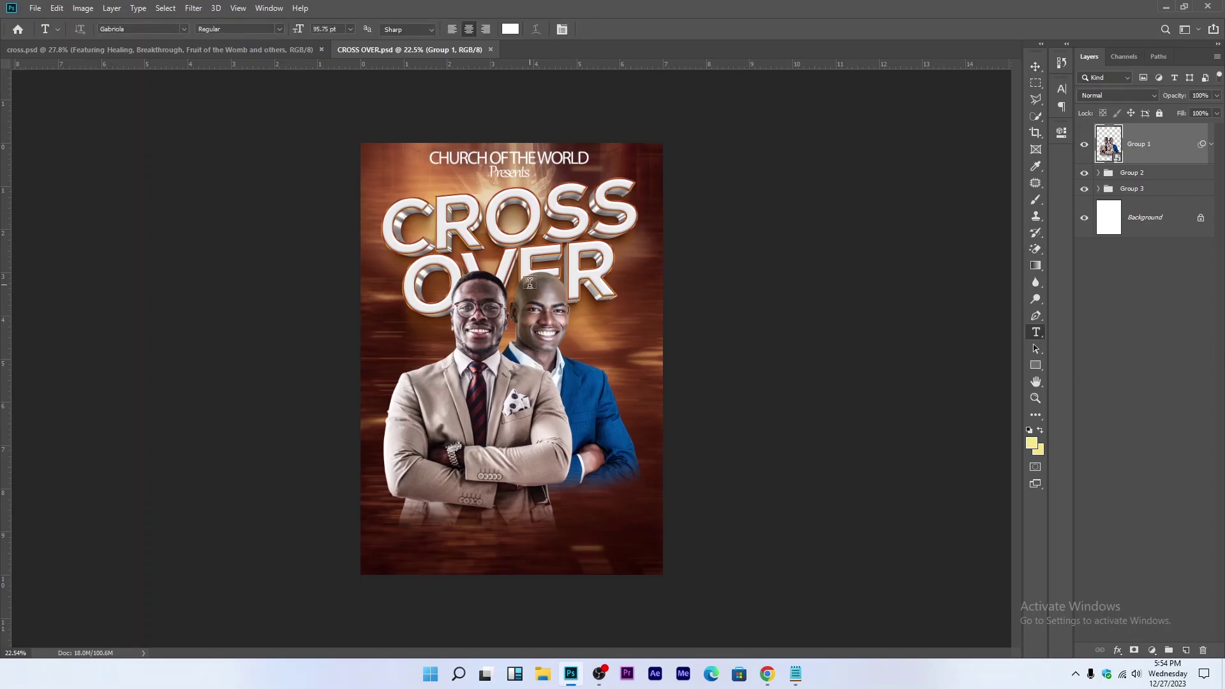
click(582, 325)
text(31st)
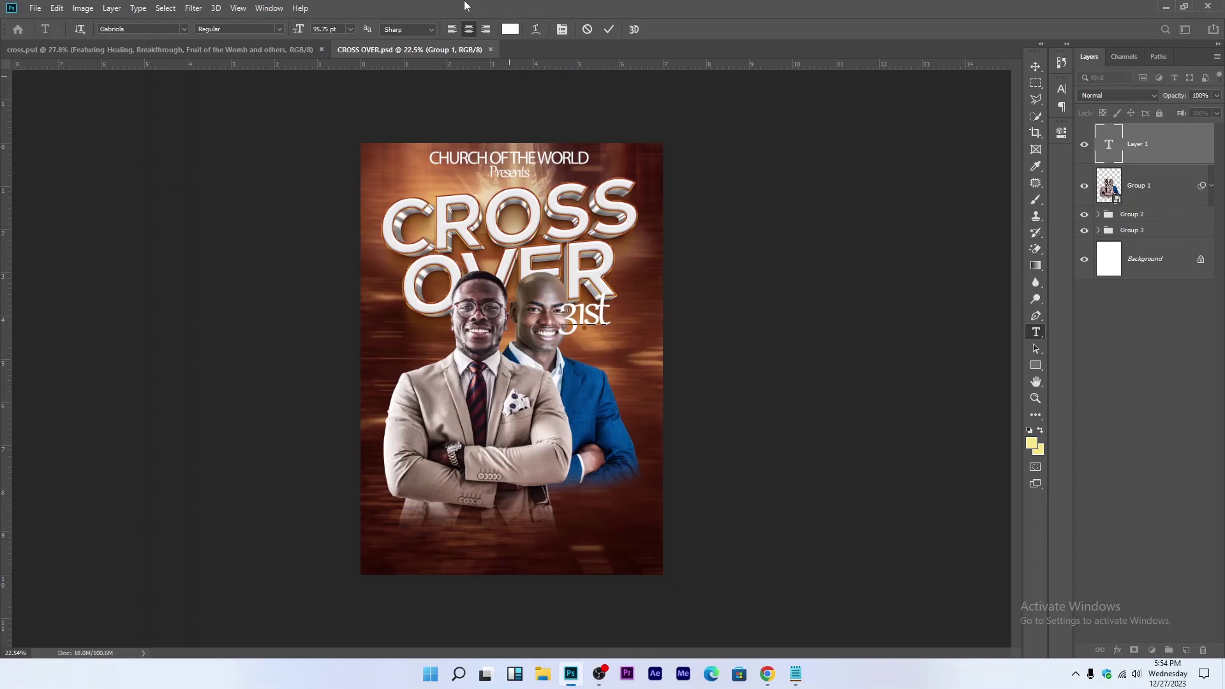
key(ctrl+Return)
click(1035, 65)
drag(715, 307, 745, 322)
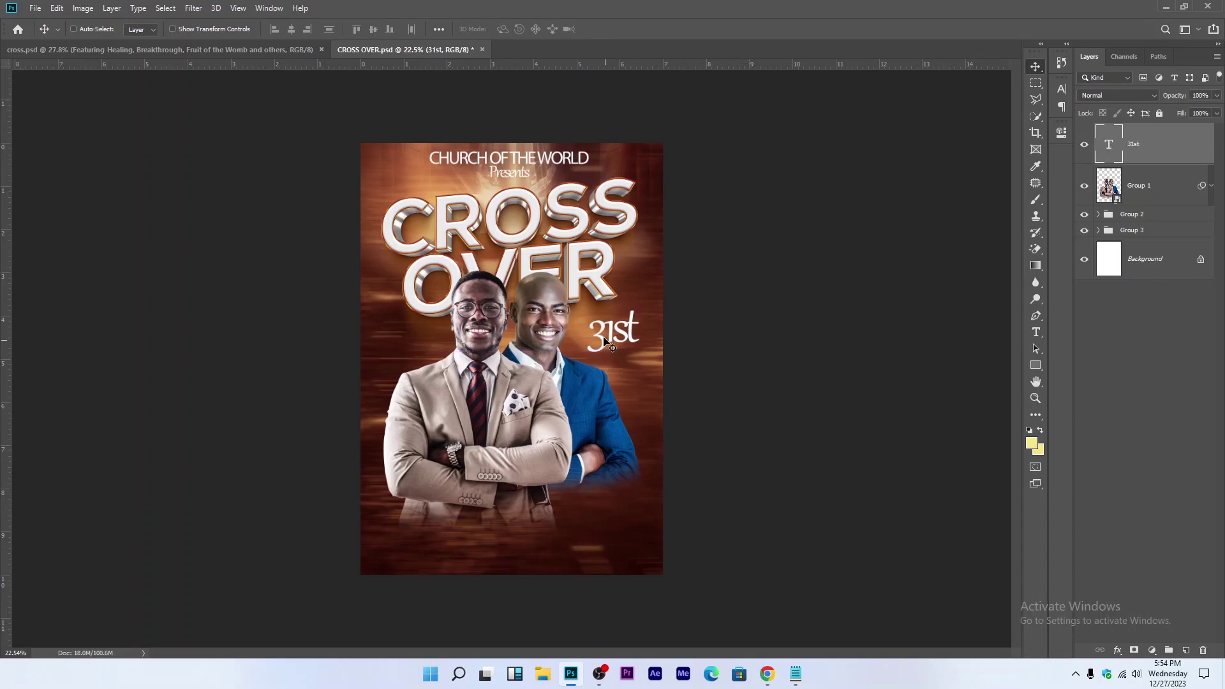
Step: Duplicate the 31st text to the opposite side of the men and change the copy to read "9pm"
key(ctrl+j)
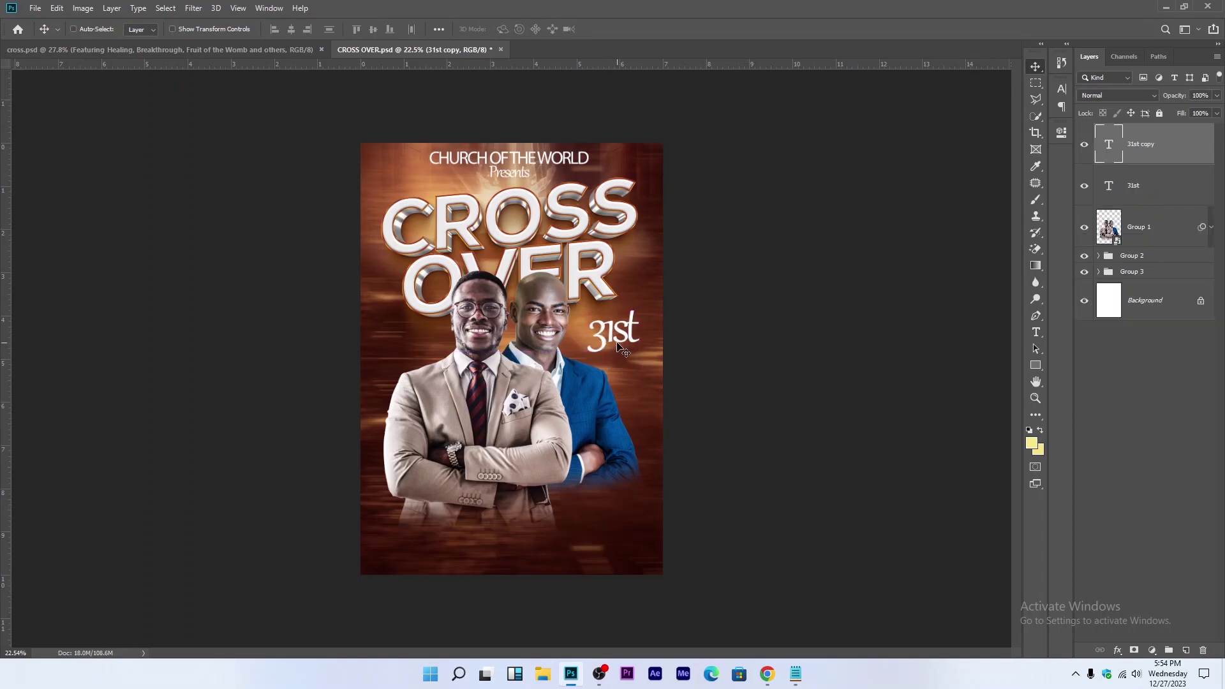
drag(618, 345, 400, 343)
key(t)
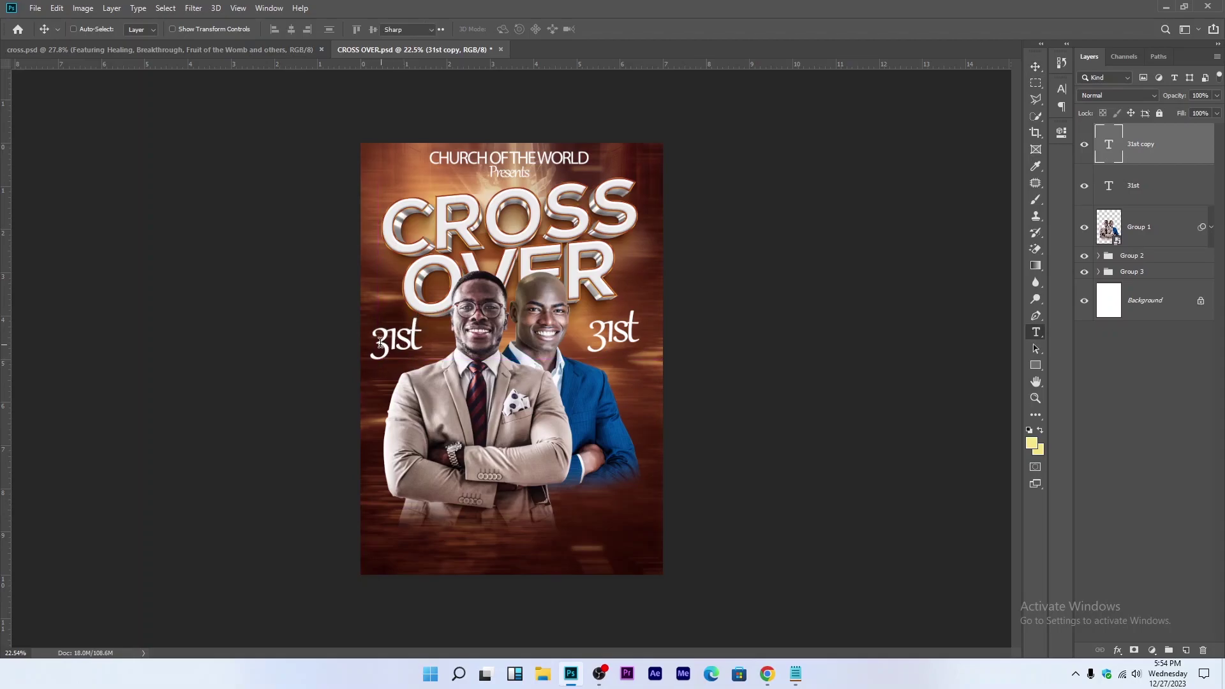
double_click(381, 342)
key(ctrl+h)
text(9)
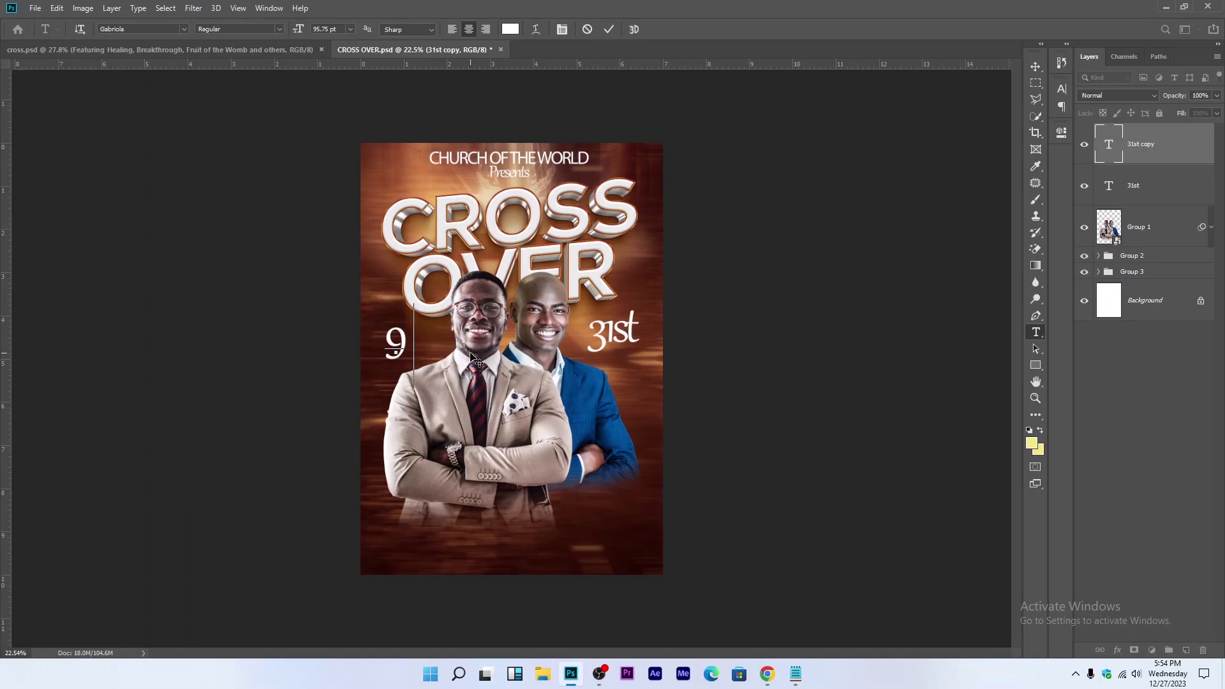
text(pm)
click(1035, 66)
drag(484, 322, 484, 322)
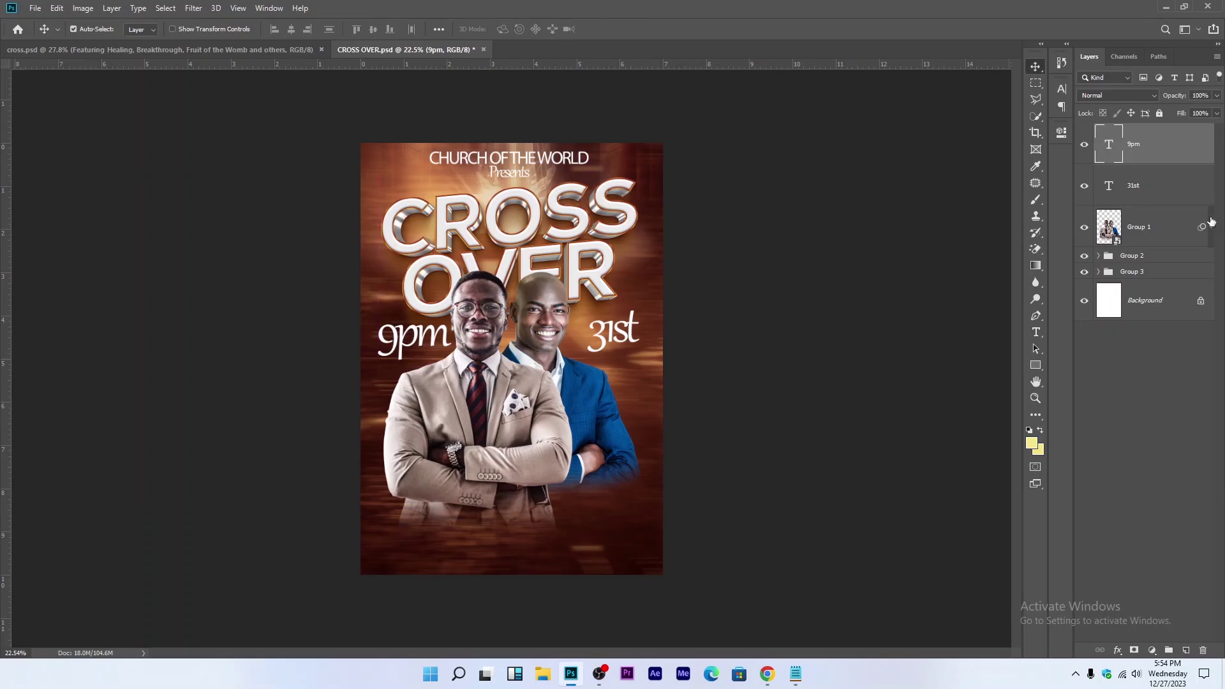
Step: Scale the 9pm and 31st texts together down to 93.52%
ctrl+click(1169, 197)
key(ctrl+t)
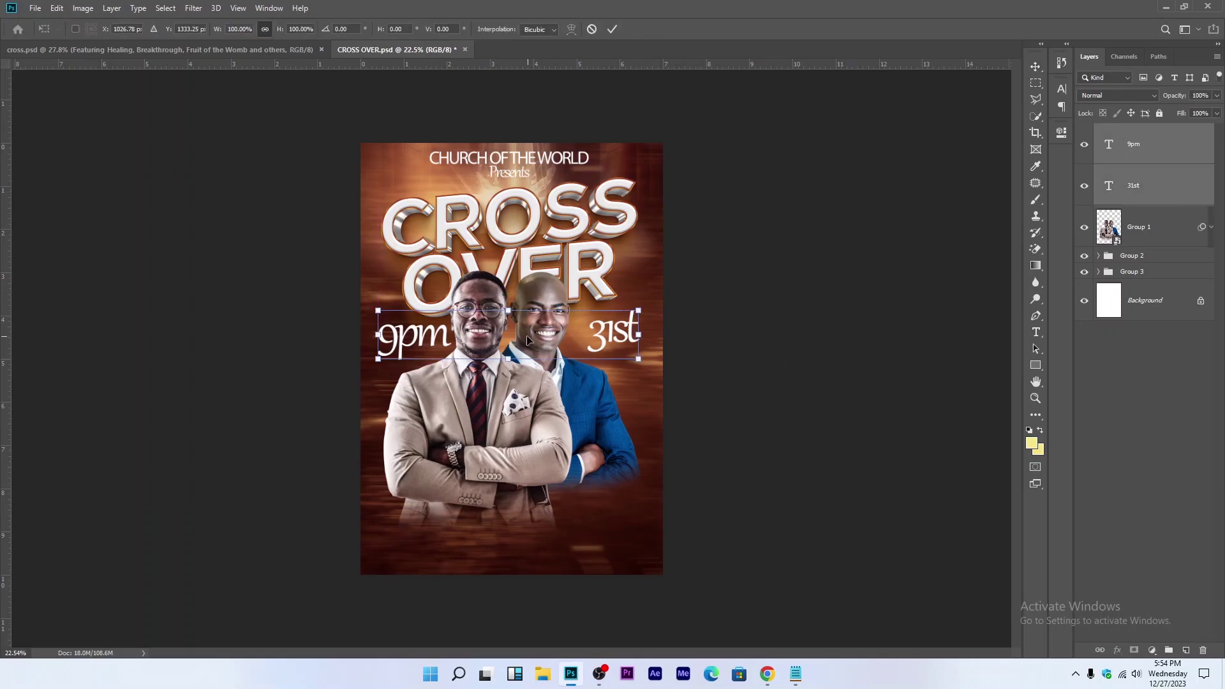
drag(510, 311, 516, 312)
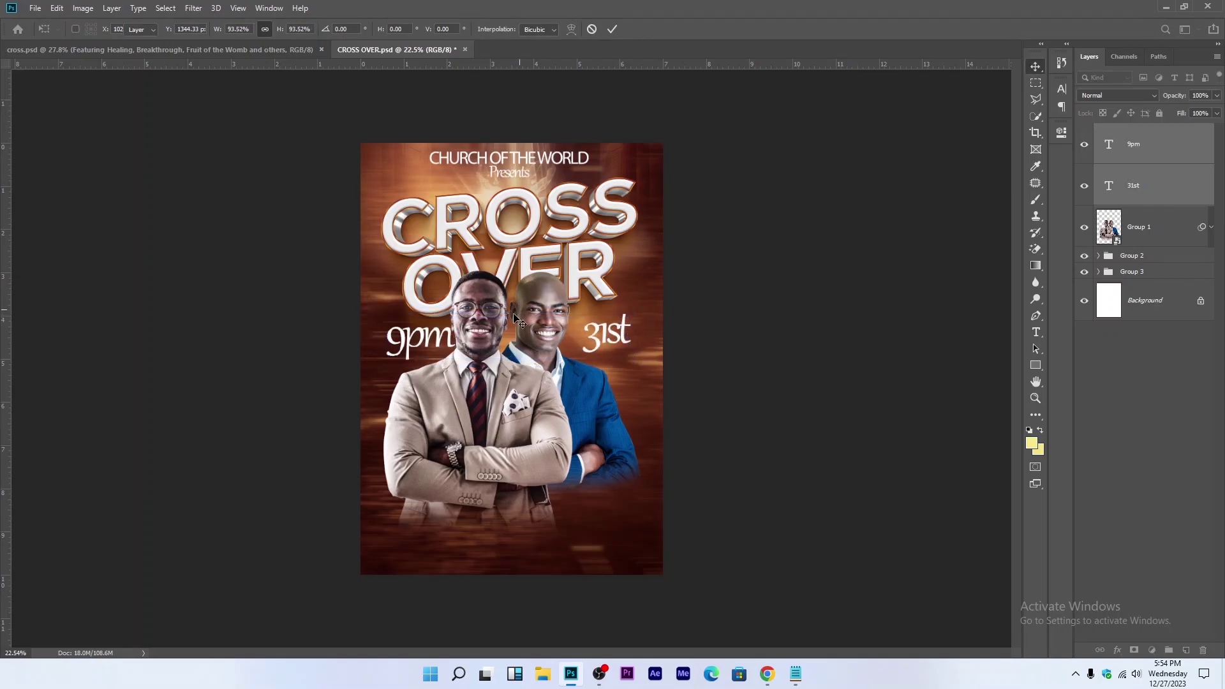
Step: Apply the scaling of the two texts and shift only the 9pm text slightly outward, away from the man's face
key(Return)
ctrl+click(1147, 173)
drag(437, 314, 426, 314)
Step: Color the letters "st" of the 31st text yellow (ffd800), leaving the number white
click(1155, 188)
scroll(586, 296, up, 2)
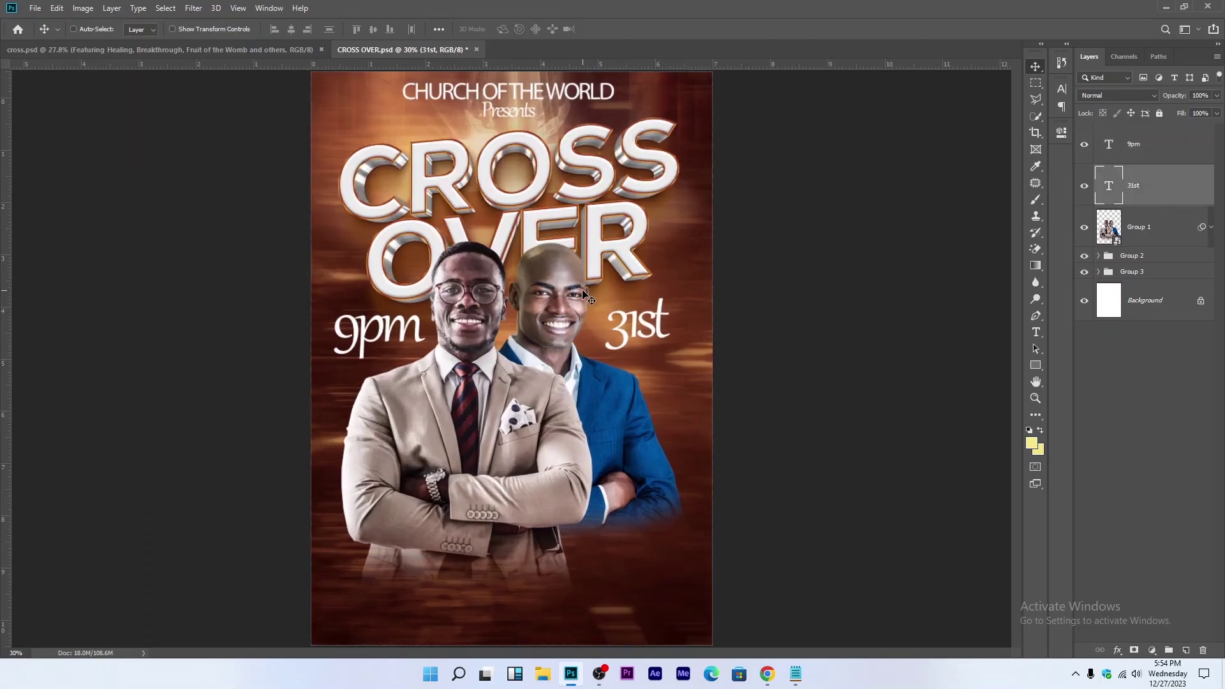
click(1036, 332)
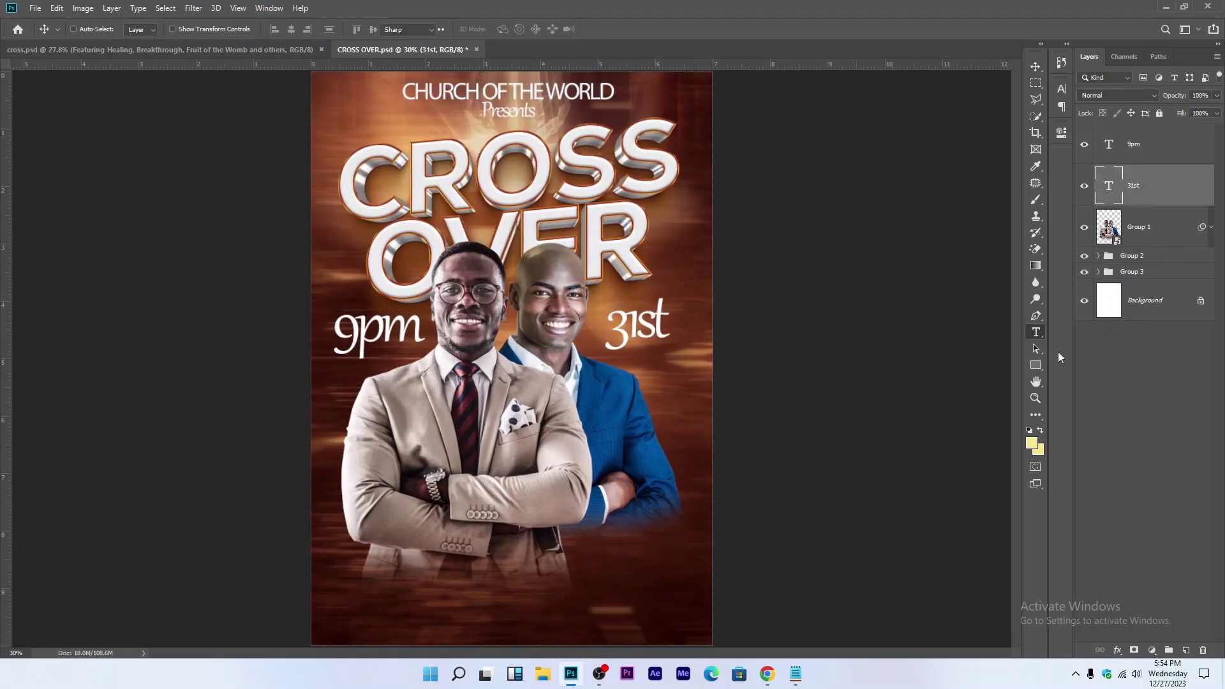
drag(636, 320, 748, 329)
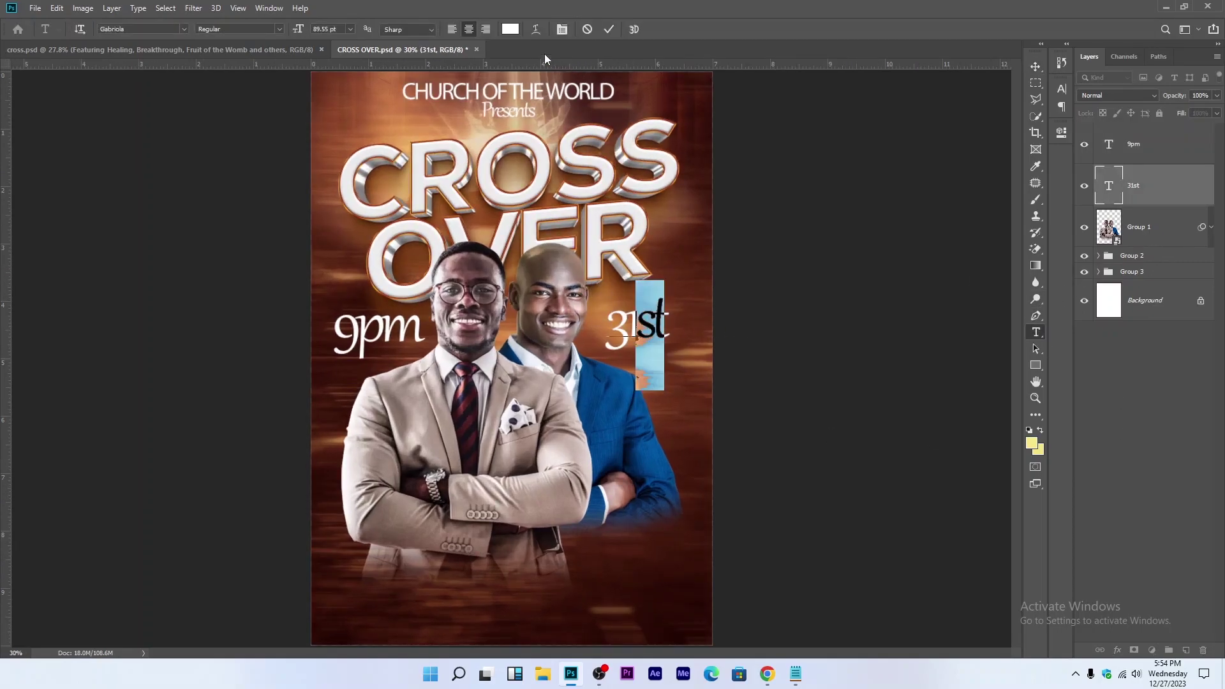
click(510, 29)
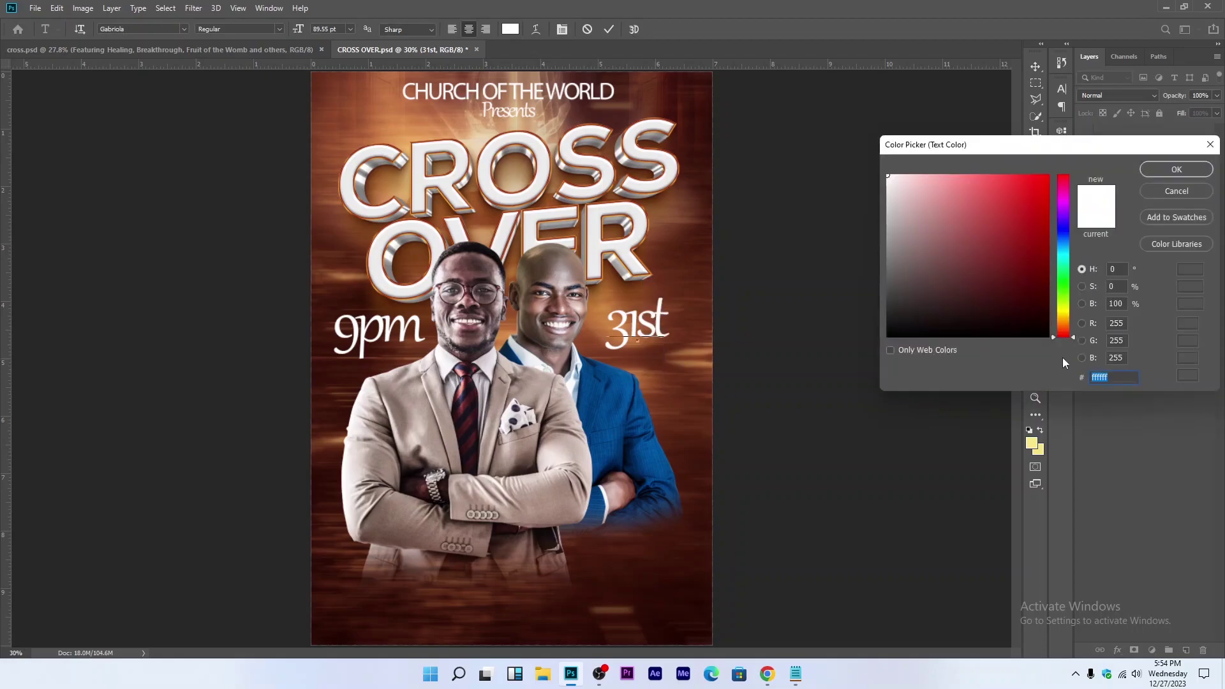
click(1063, 315)
drag(1063, 320, 1063, 319)
click(1033, 216)
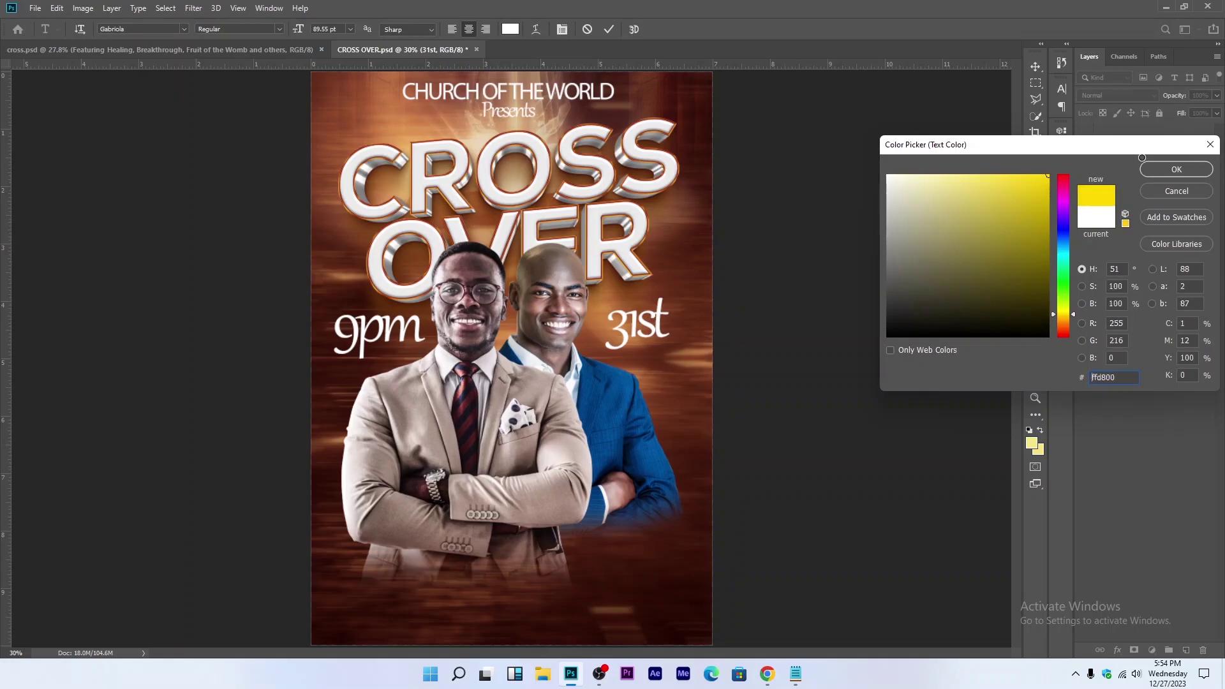
click(1176, 169)
click(609, 29)
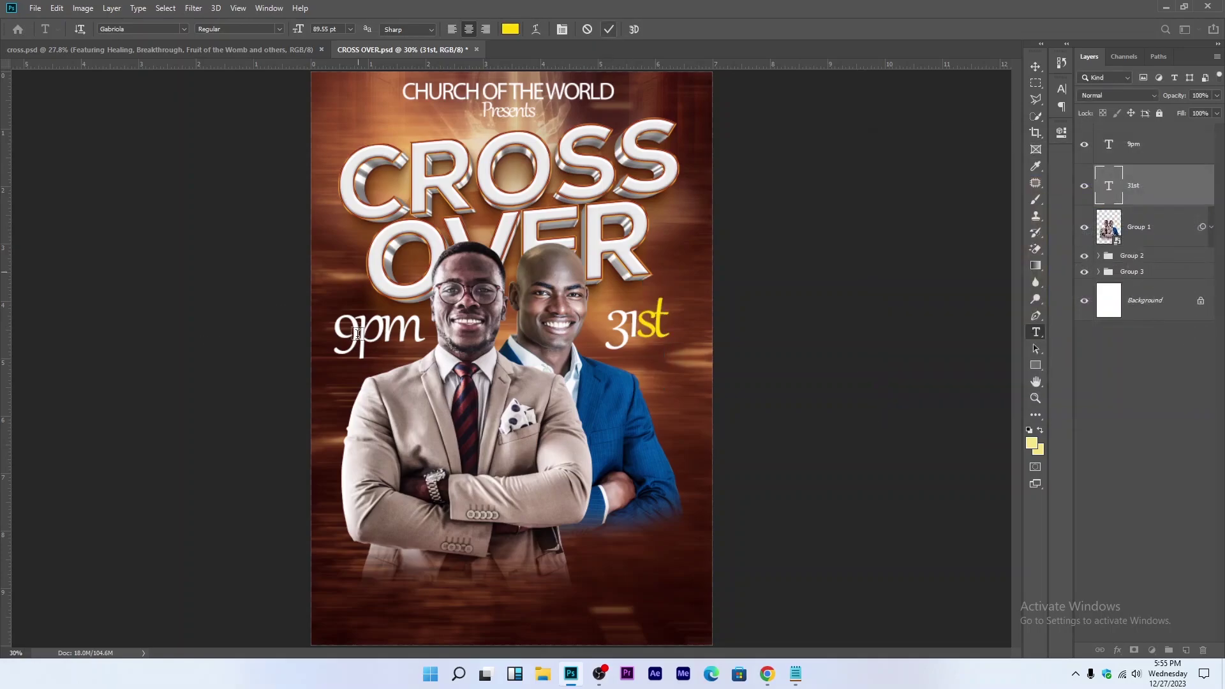
Step: Color the letters "pm" of the 9pm text with the yellow sampled from "st" and save the document
drag(355, 335, 421, 335)
click(518, 30)
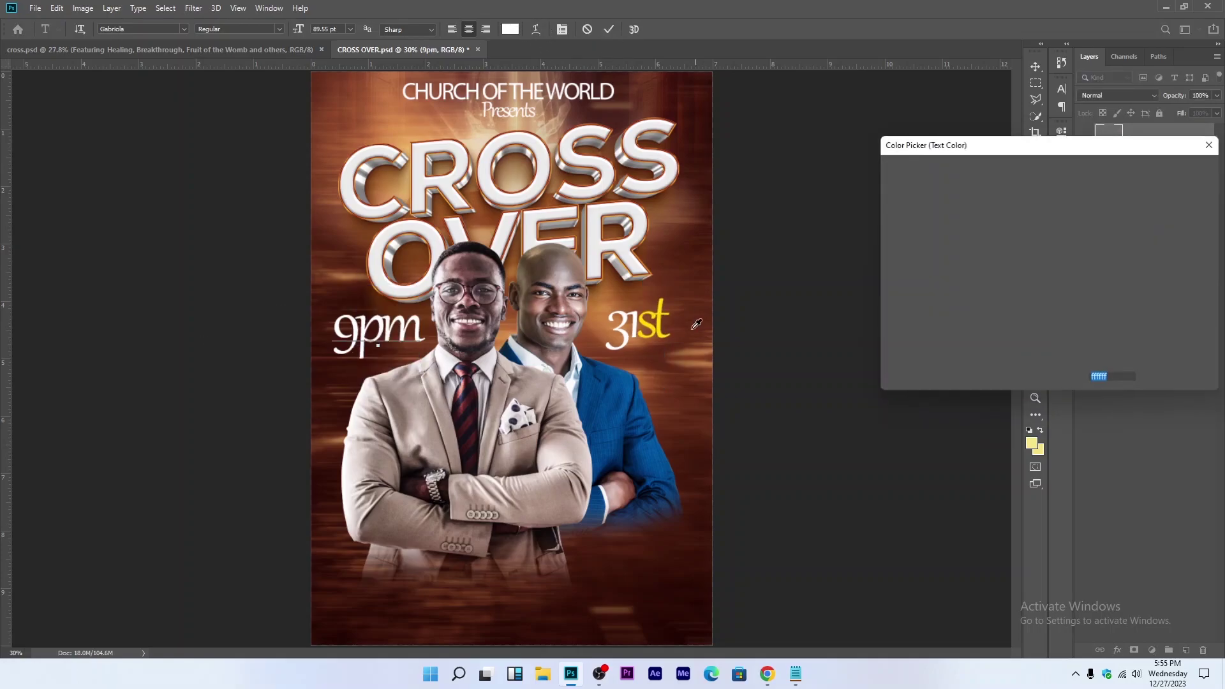
click(666, 318)
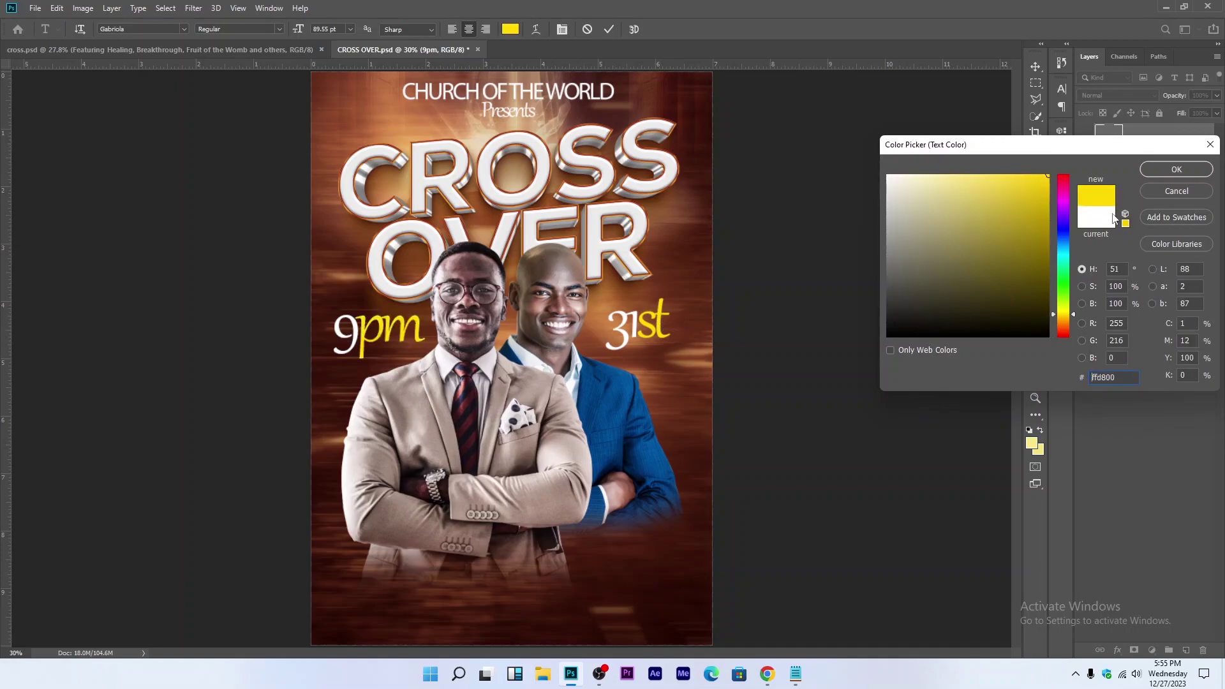
click(1176, 169)
click(1035, 65)
scroll(402, 408, down, 2)
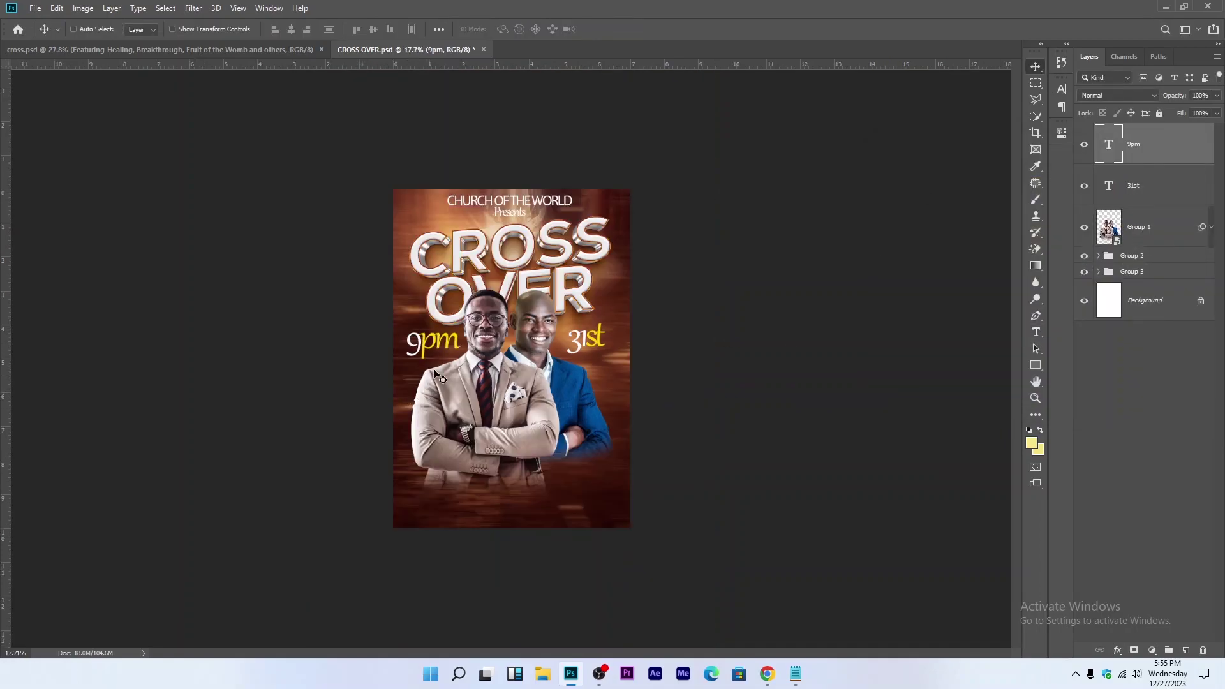
scroll(512, 360, up, 1)
key(ctrl+s)
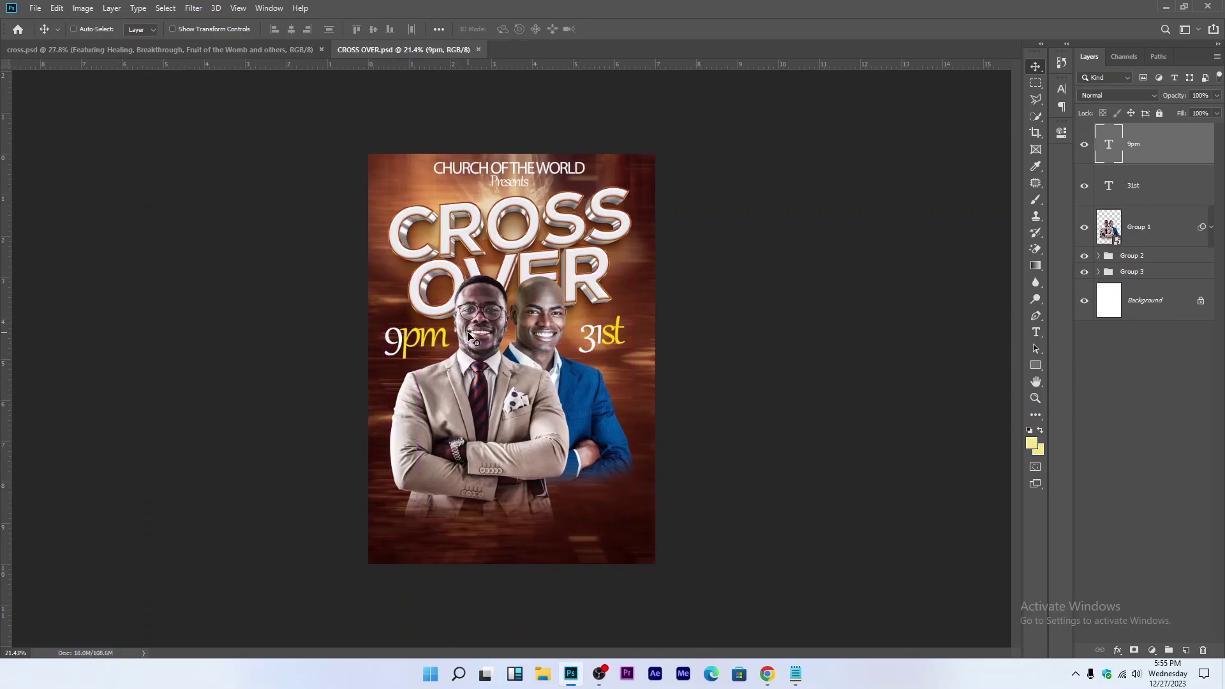
Step: Draw a rectangle about 3303 × 865 px across the poster's bottom, layered above the two men and extending past both side edges
scroll(539, 548, up, 2)
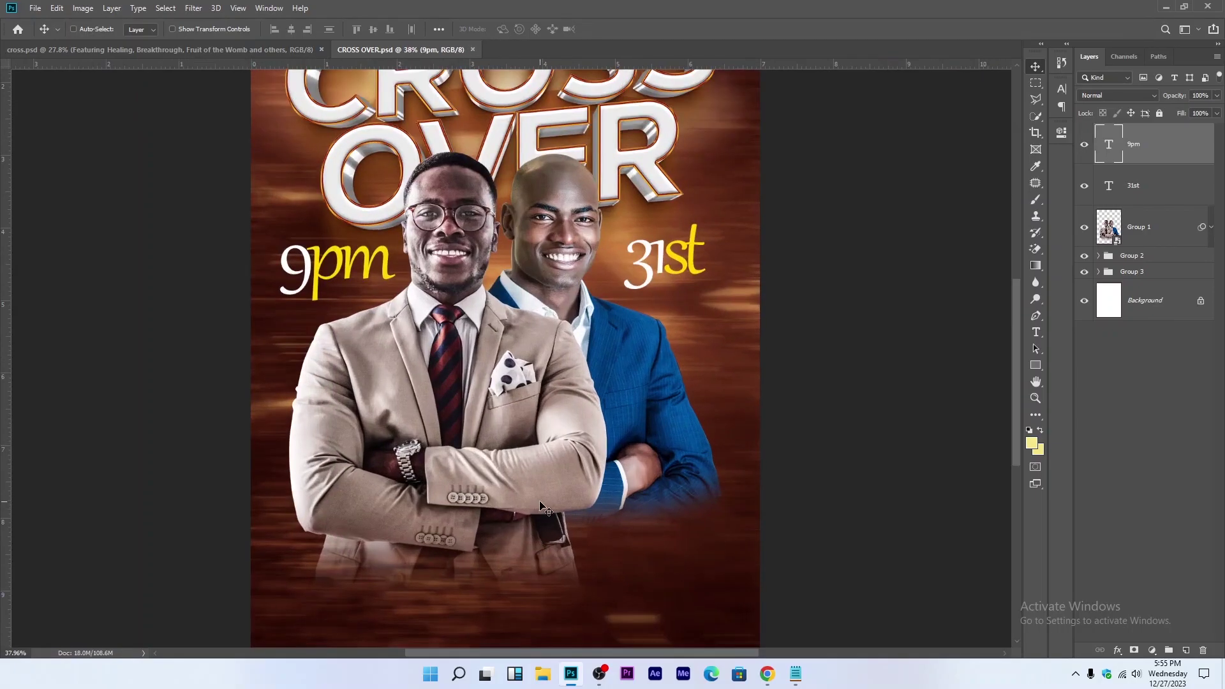
scroll(539, 508, down, 3)
scroll(773, 309, down, 2)
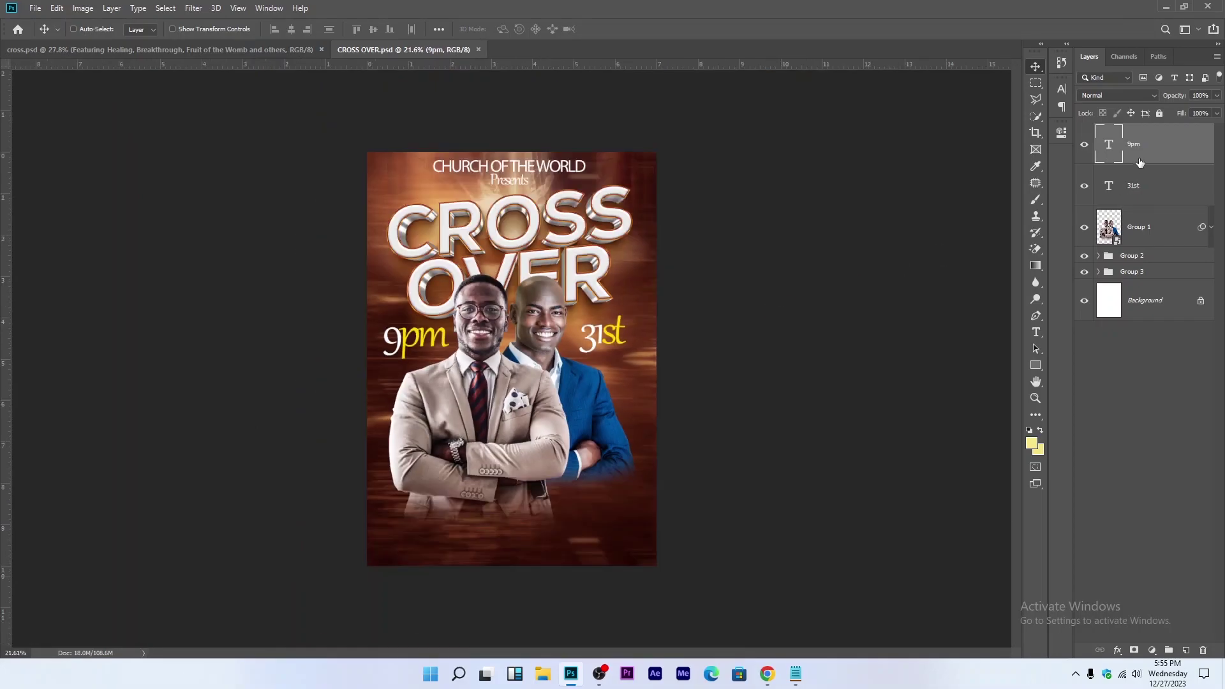
click(1135, 221)
click(1036, 365)
drag(298, 479, 754, 597)
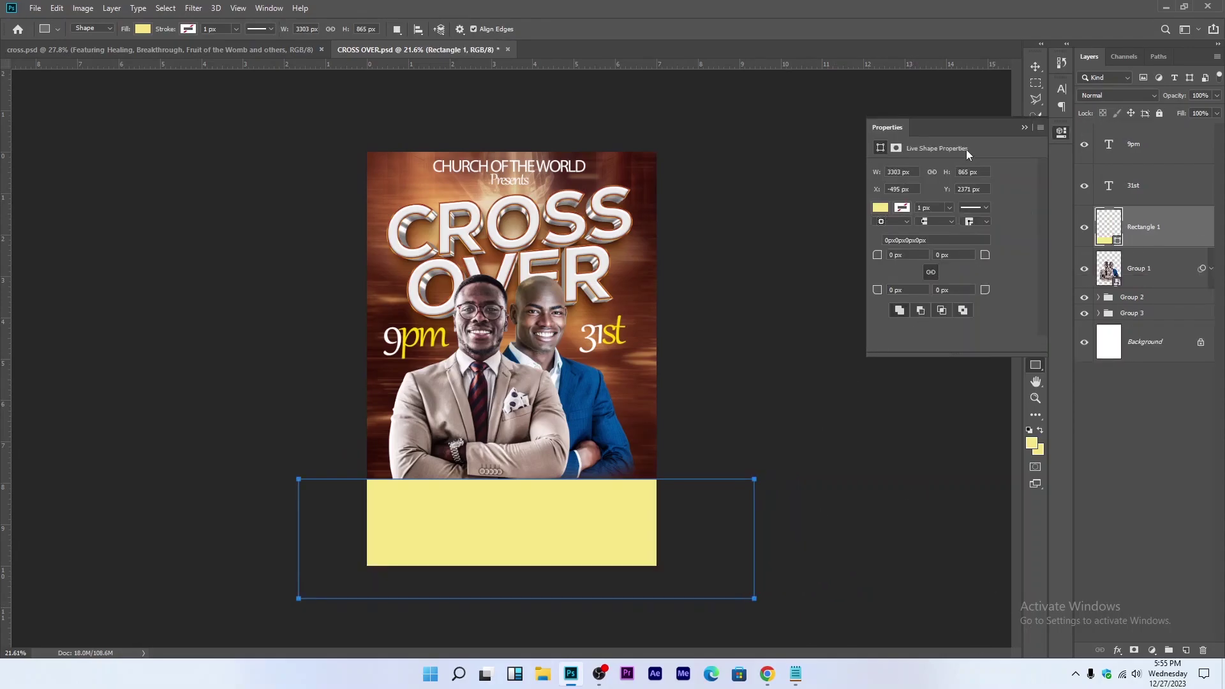
click(1023, 128)
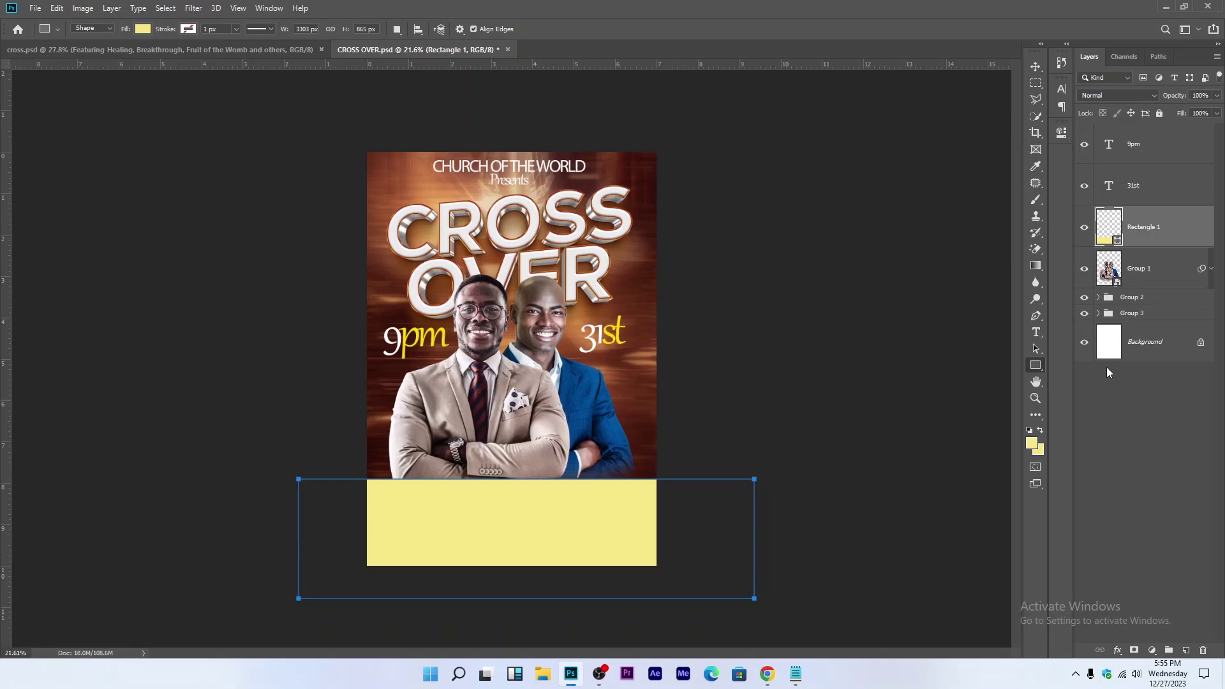
right_click(1036, 366)
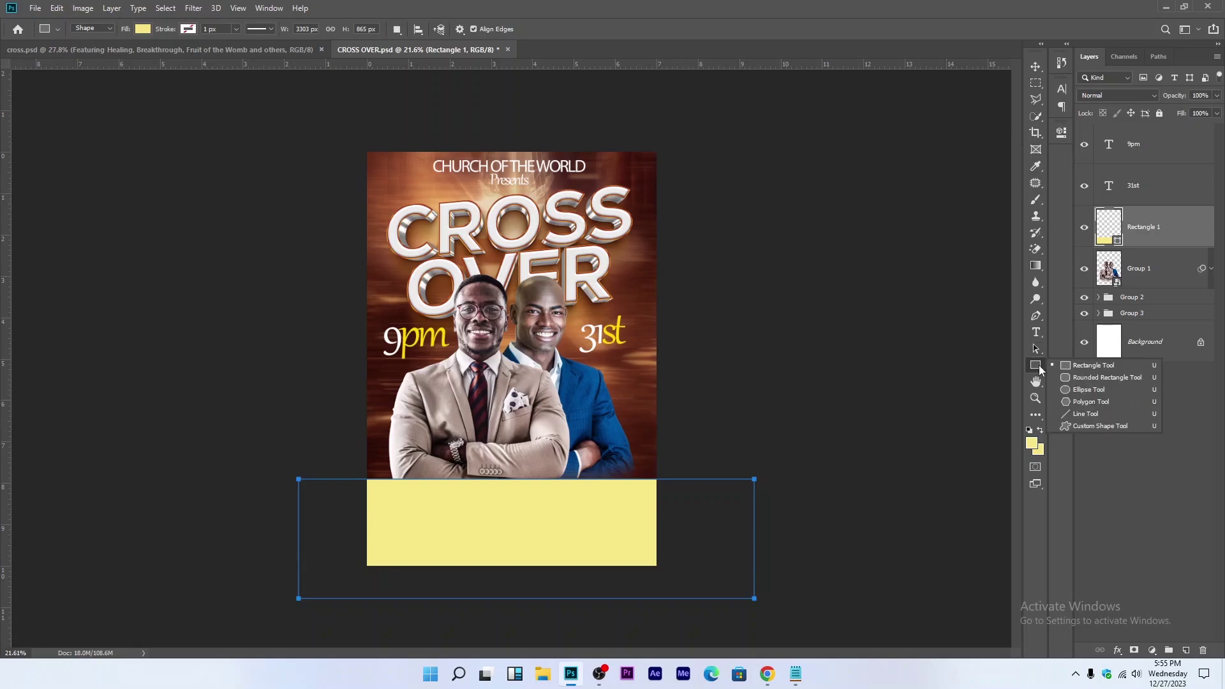
click(1088, 375)
Step: Change the fill color of the bottom rectangle to black
click(143, 29)
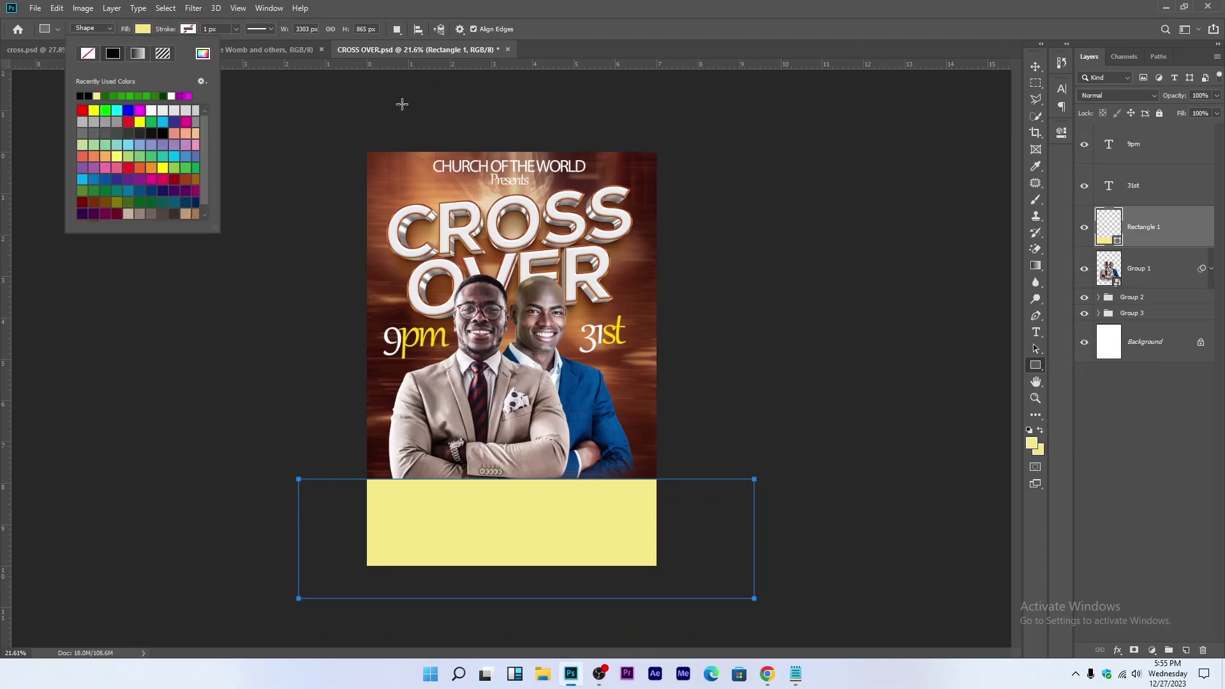
click(79, 95)
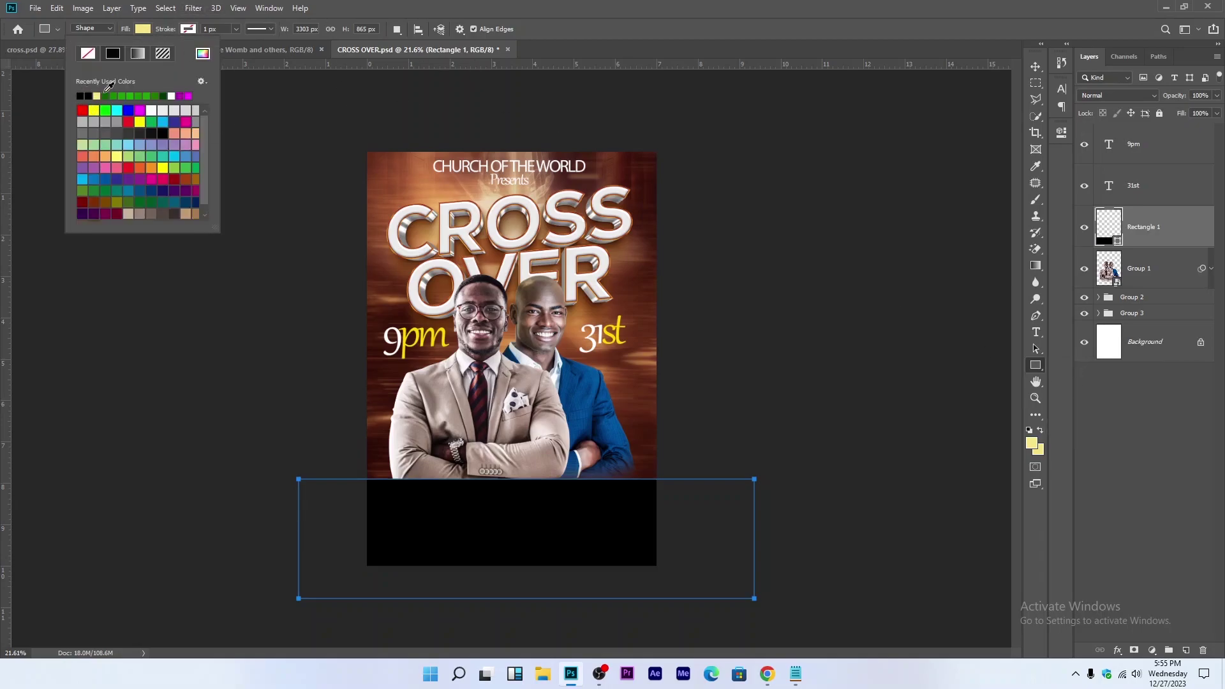
click(202, 53)
click(973, 337)
click(1177, 170)
click(1036, 66)
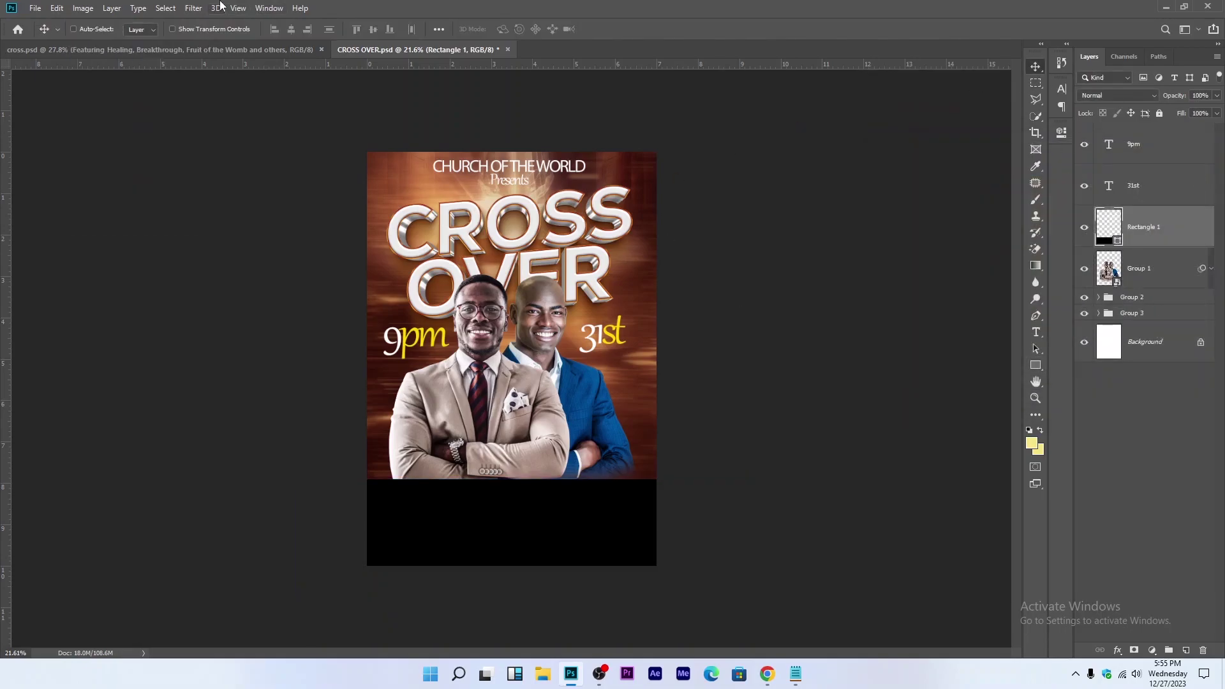
Step: Convert the black rectangle to a smart object and apply a Gaussian Blur with a radius of 199.3 pixels
click(193, 8)
mouse_move(306, 153)
click(375, 202)
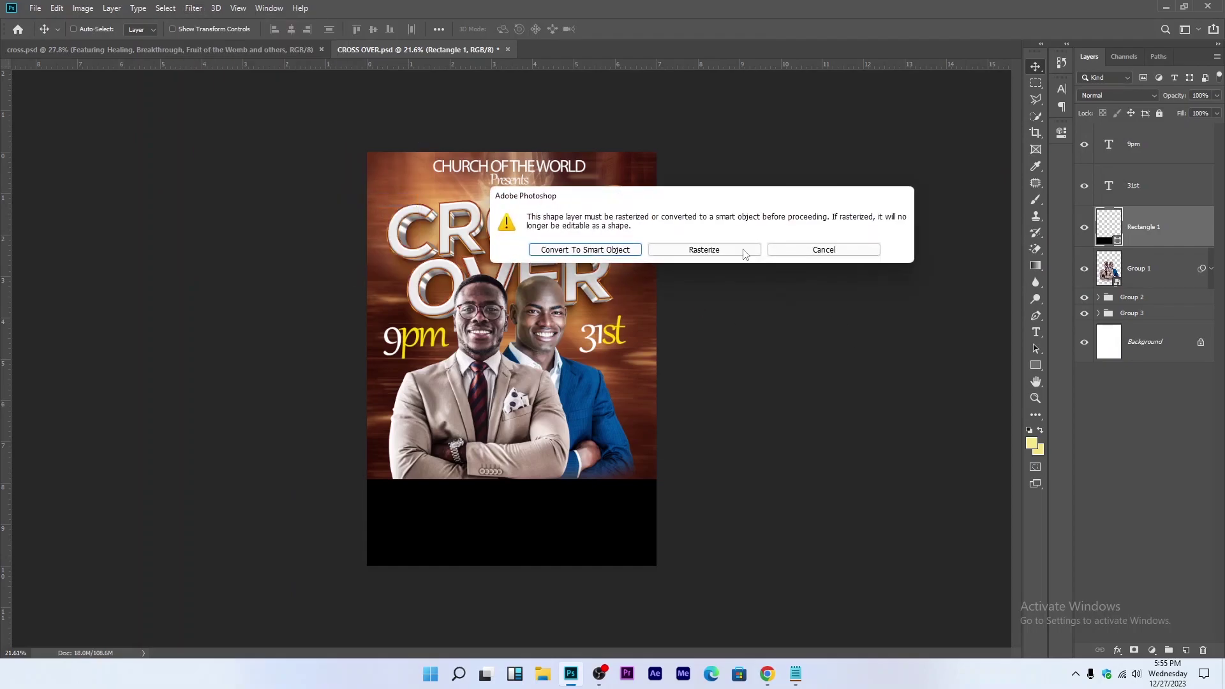
click(593, 249)
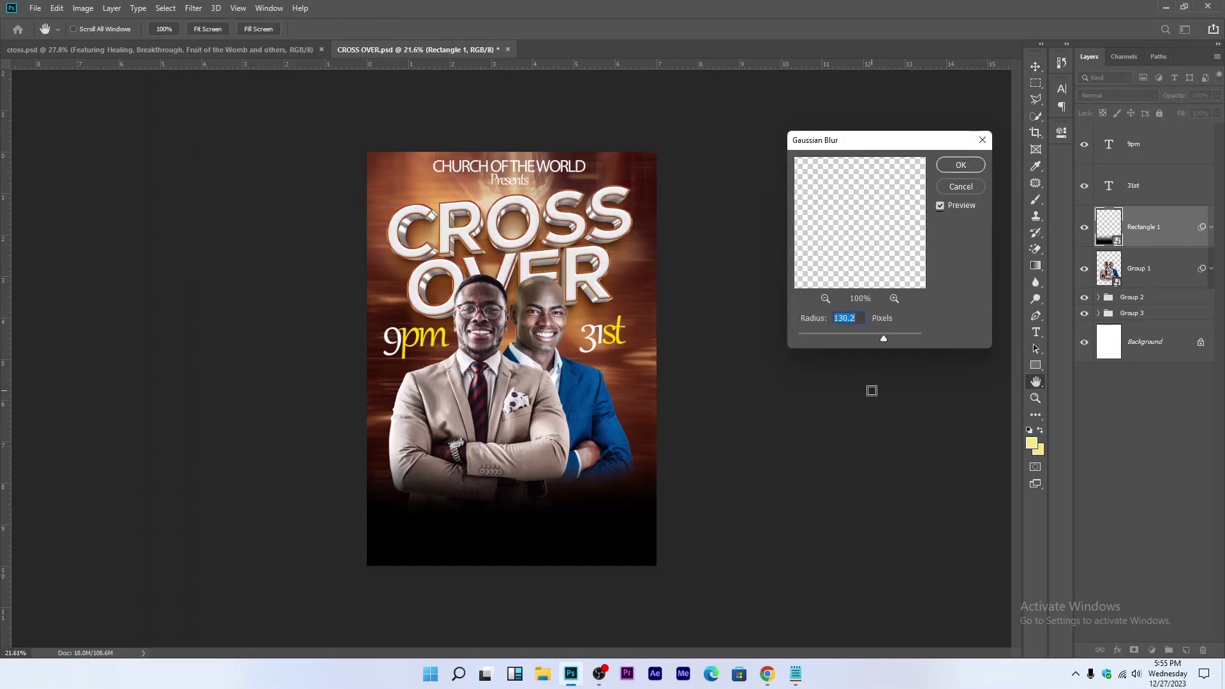
click(906, 334)
drag(899, 331, 900, 334)
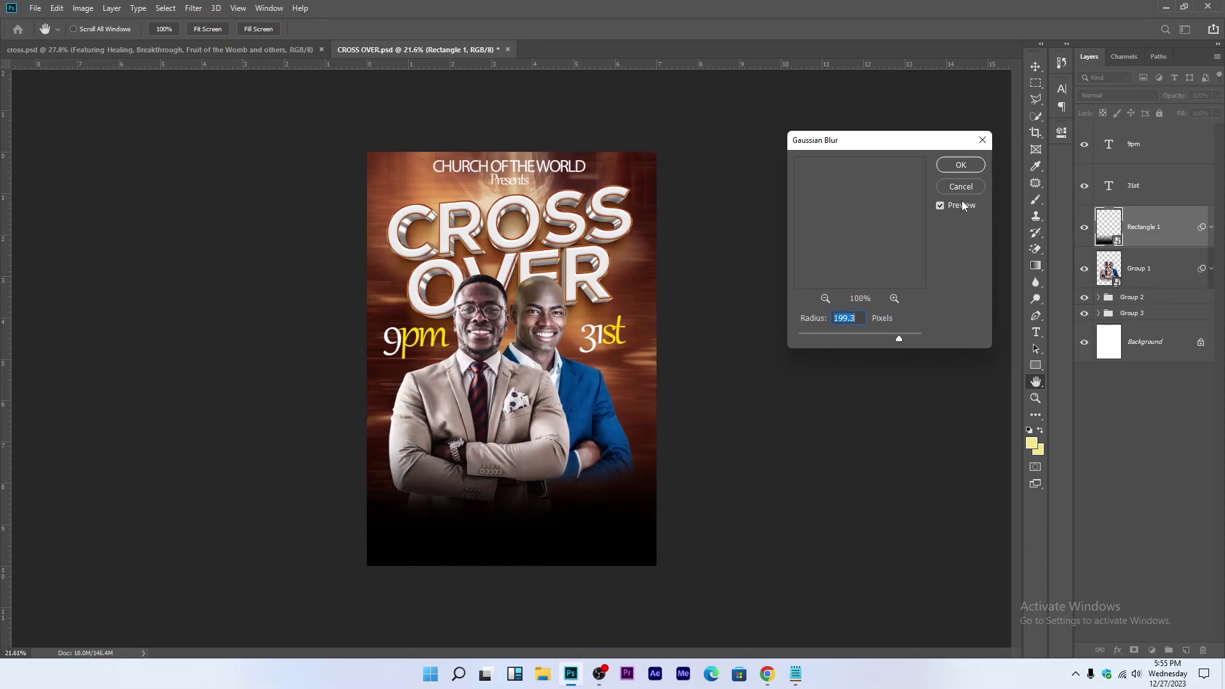
click(963, 165)
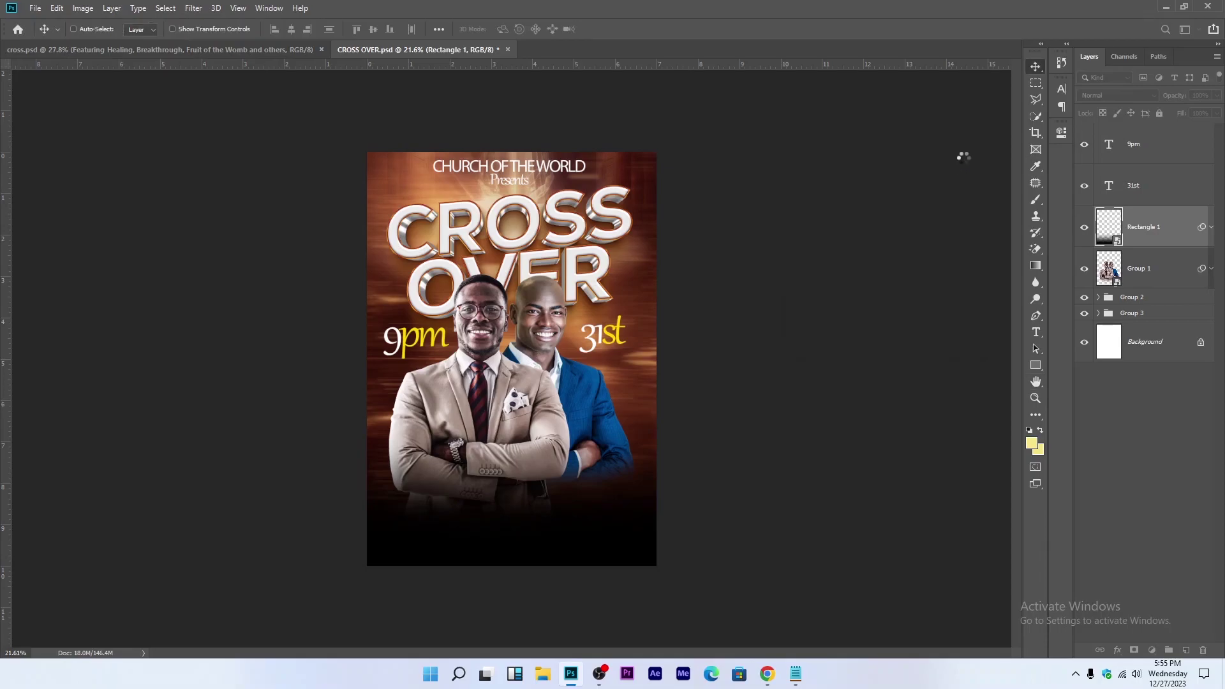
Step: Lower the blurred black rectangle's opacity to 50% and save the document
click(1211, 229)
click(1216, 95)
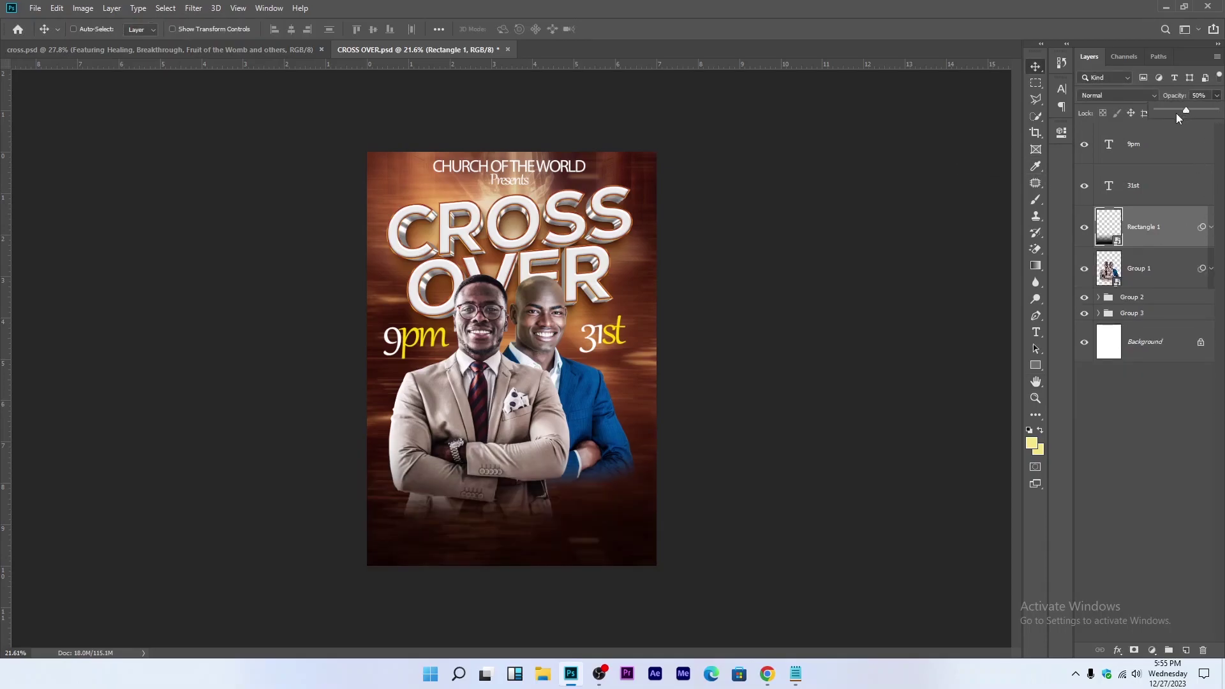
scroll(511, 365, up, 2)
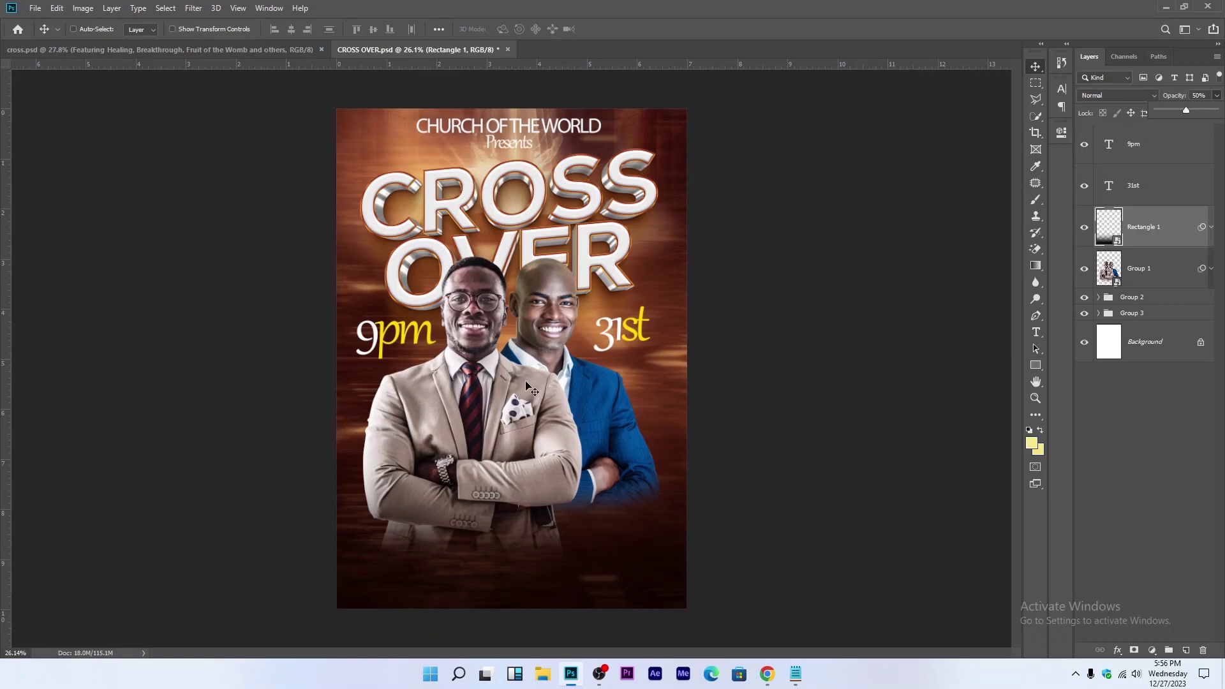
key(ctrl+s)
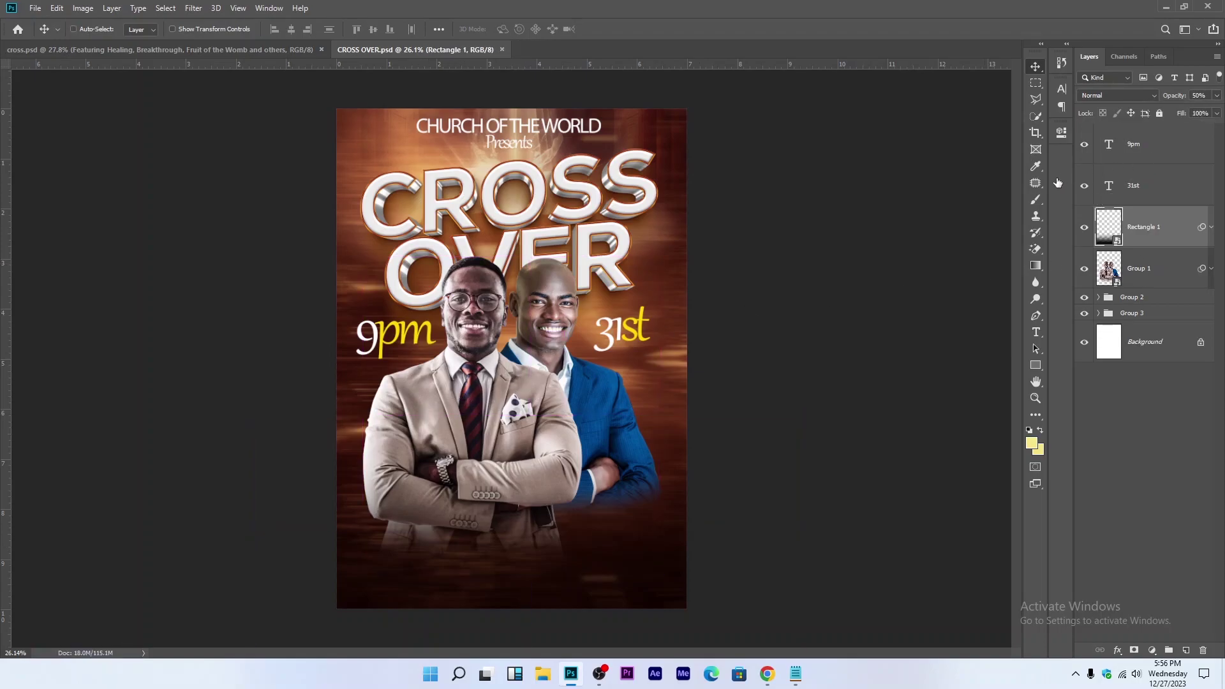
Step: Add a text layer above all others near the poster's bottom reading "Featuring", "Healing, Breakthrough, Fruit of the Womb" and "and others" on separate lines
key(alt+bracketright)
key(alt+bracketright)
click(1035, 331)
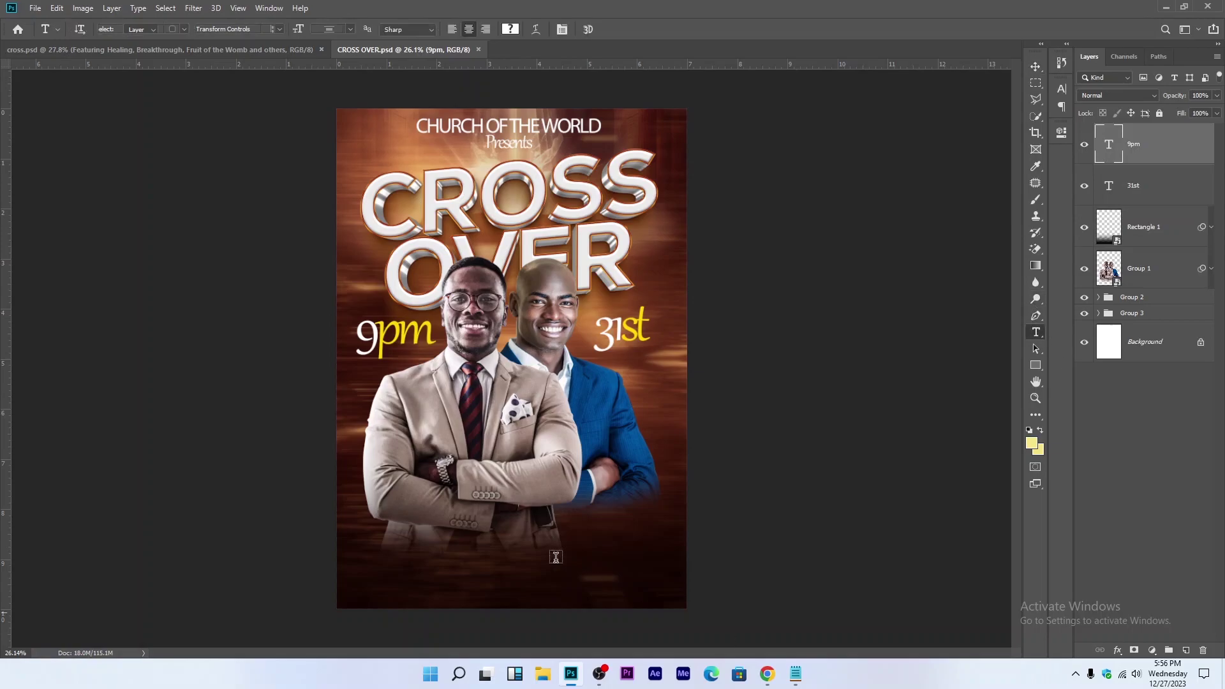
click(462, 544)
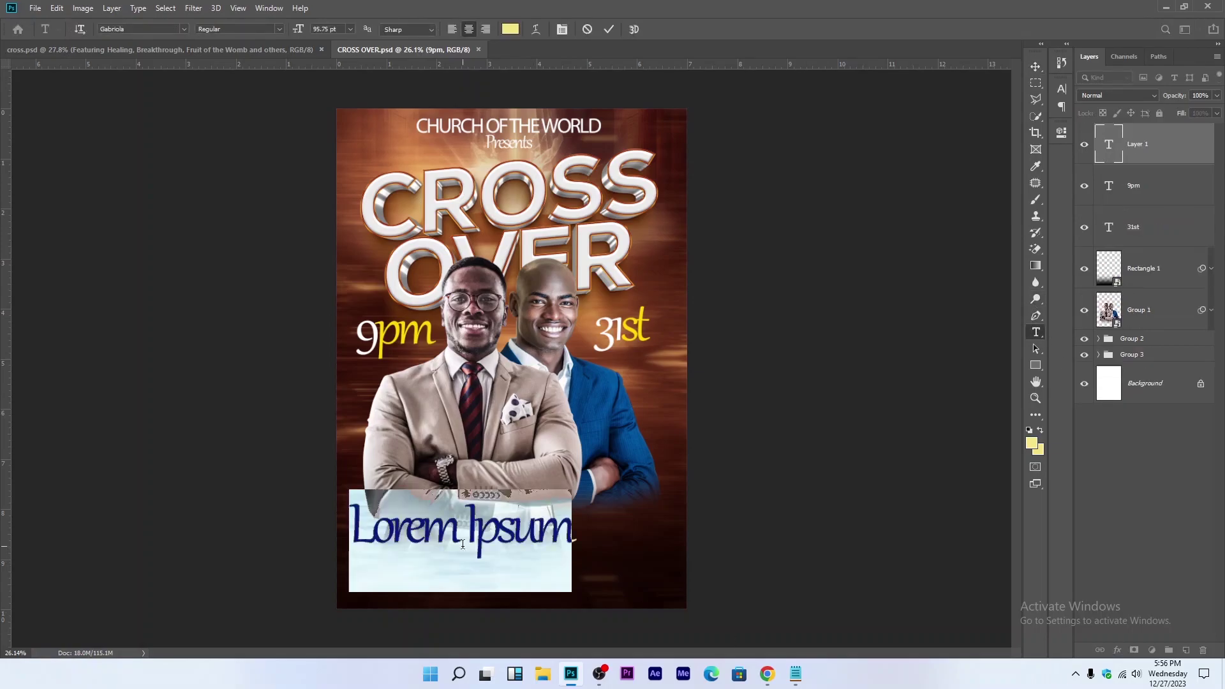
text(Feat)
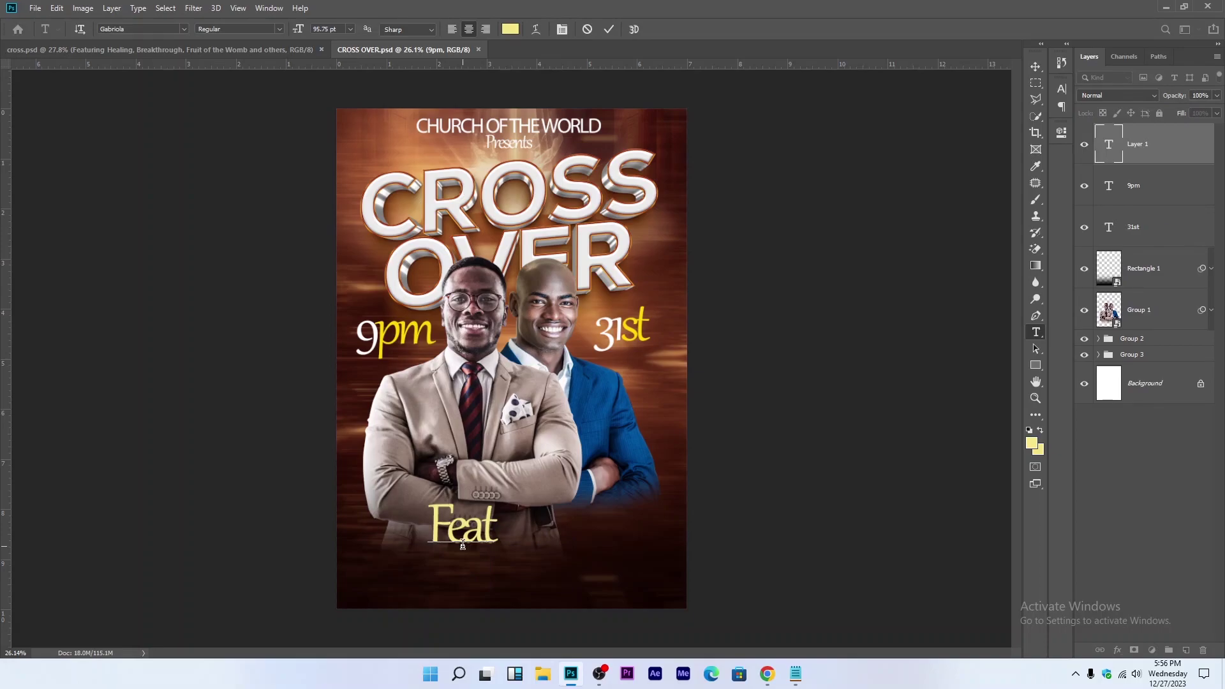
text(uring )
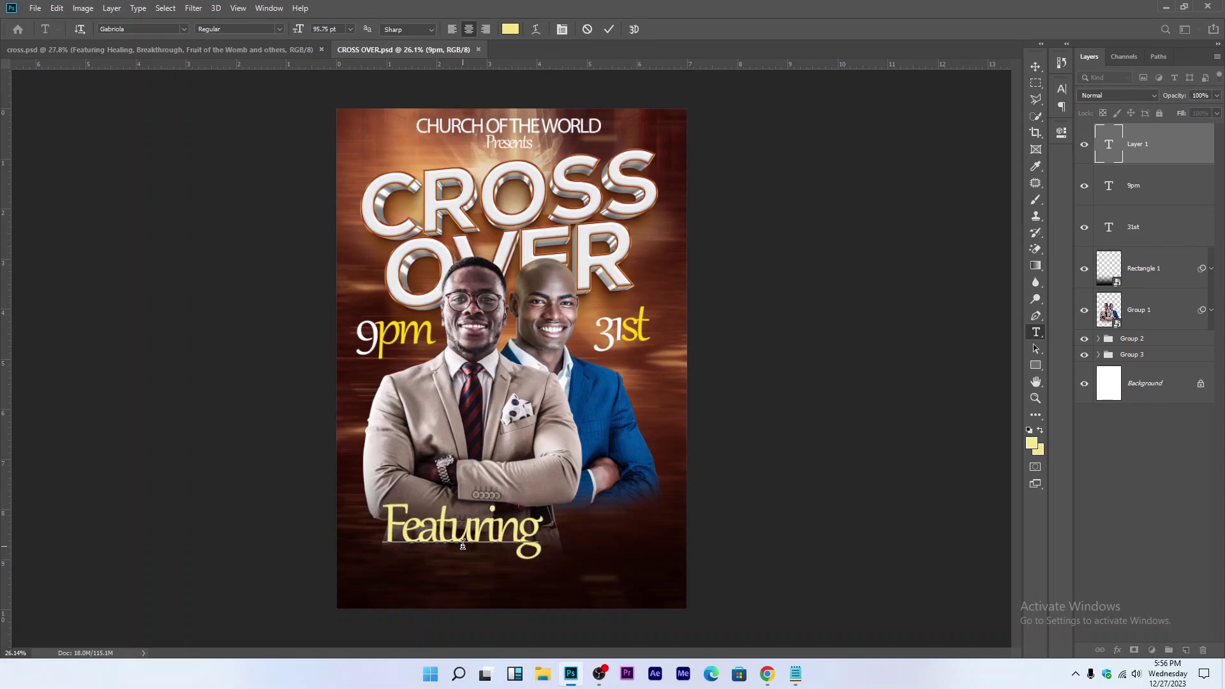
text(G)
key(BackSpace)
text(Healing,)
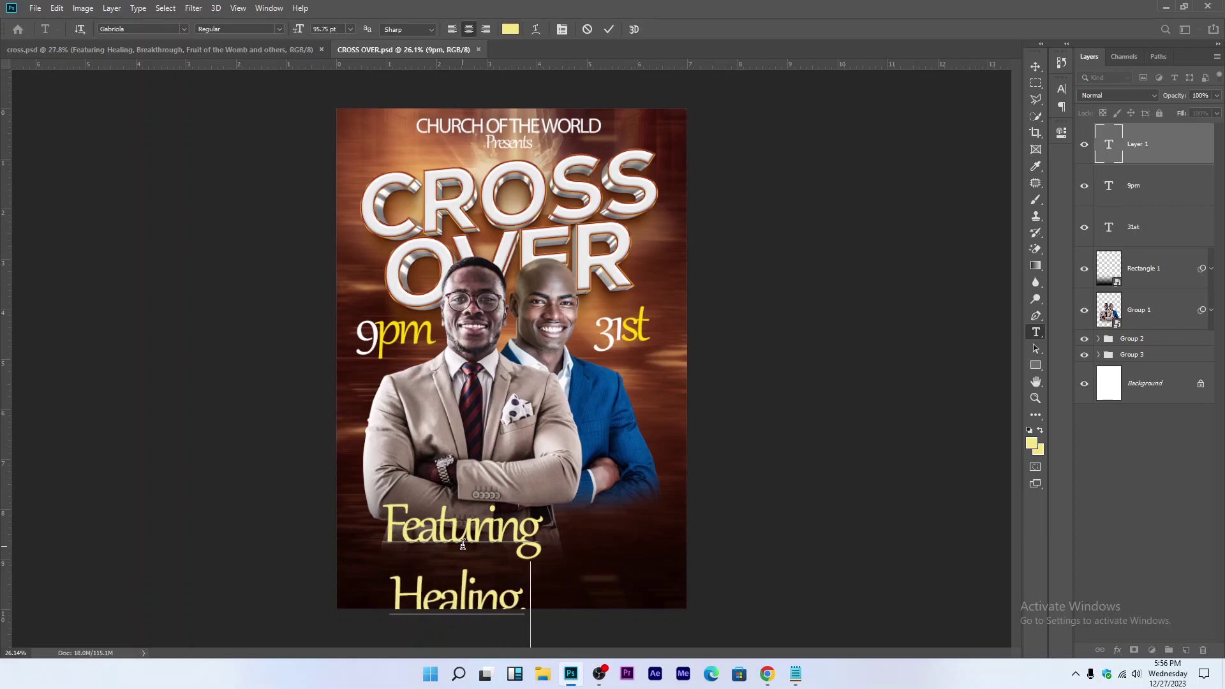
text( Brea)
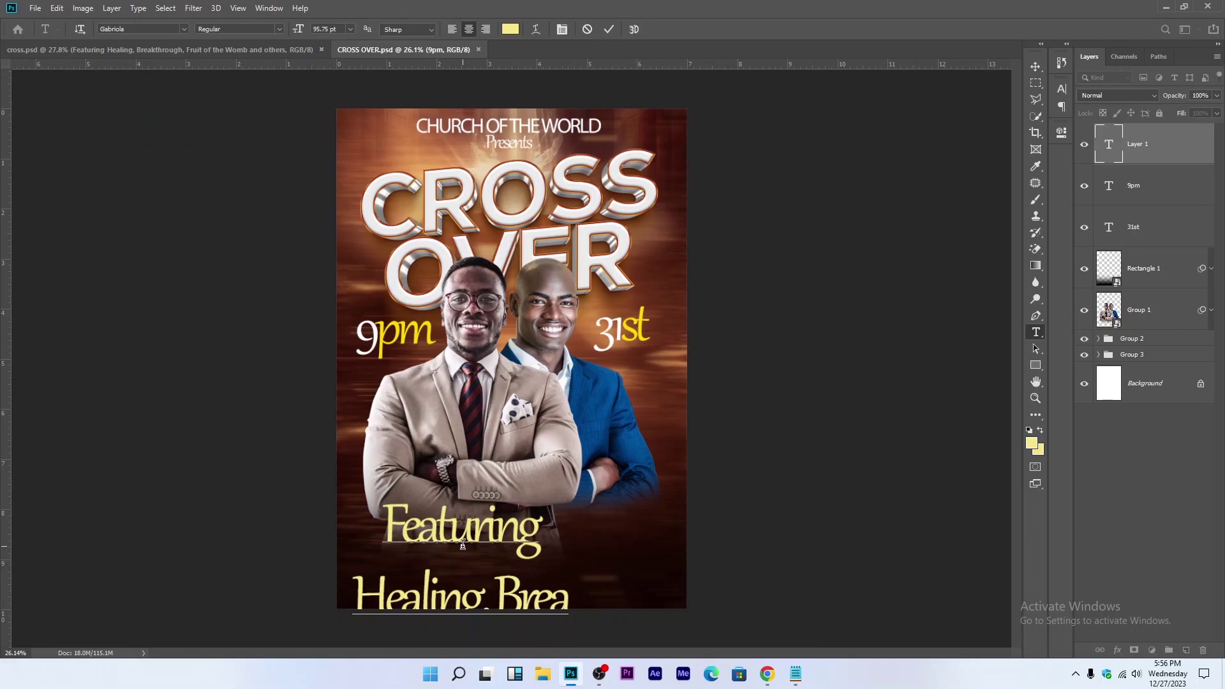
text(kthroug)
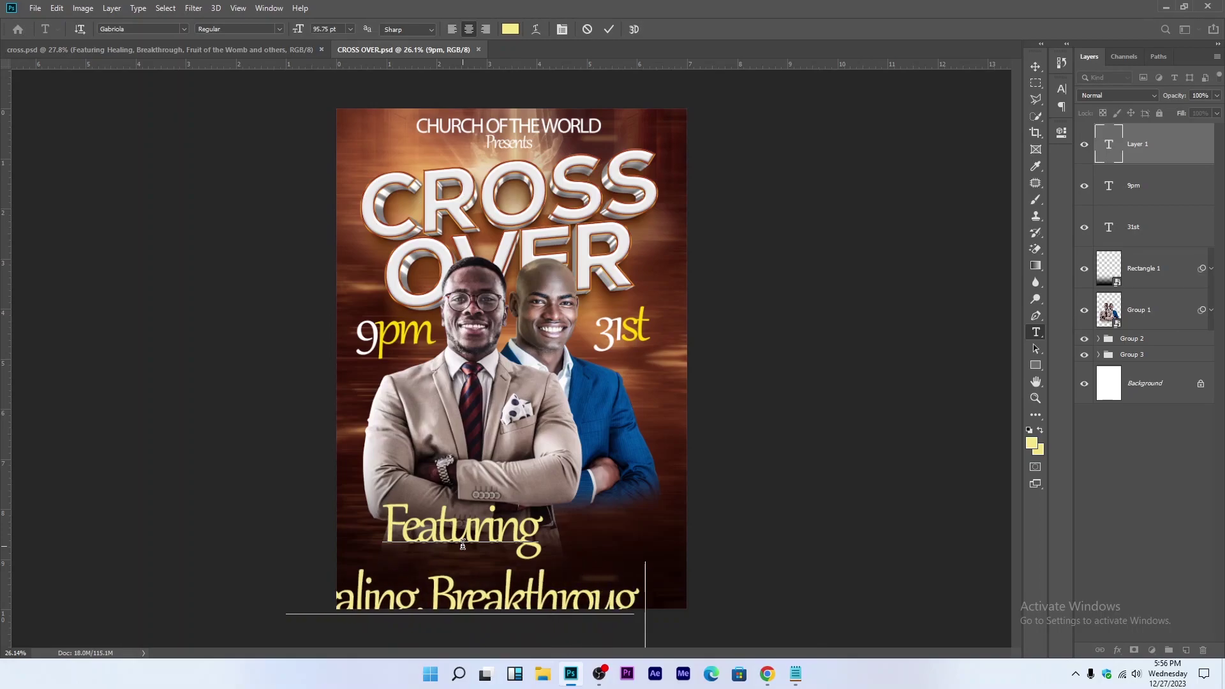
text(h.)
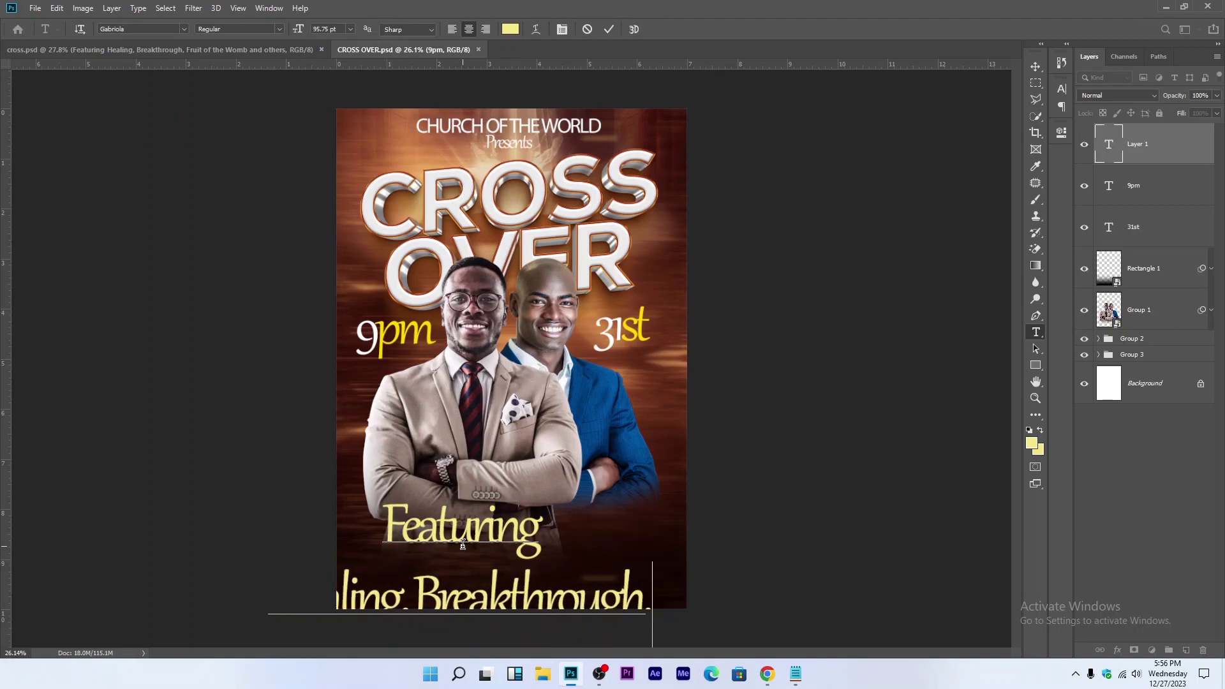
text( F)
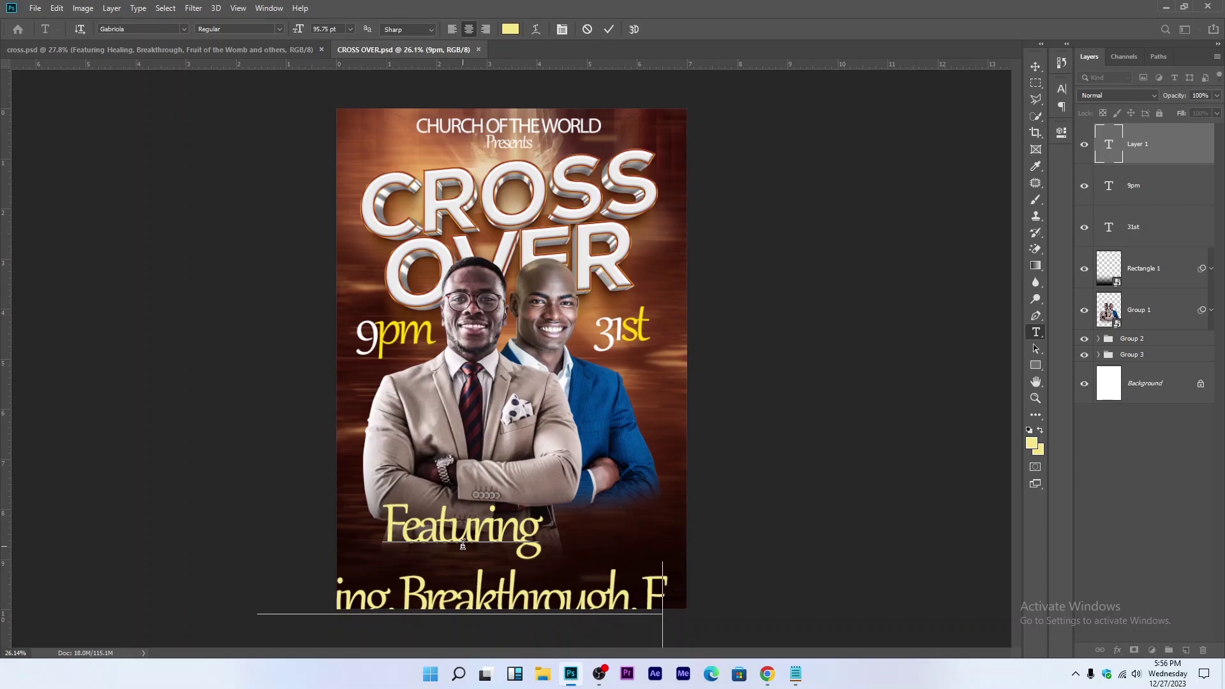
text(ruit of th)
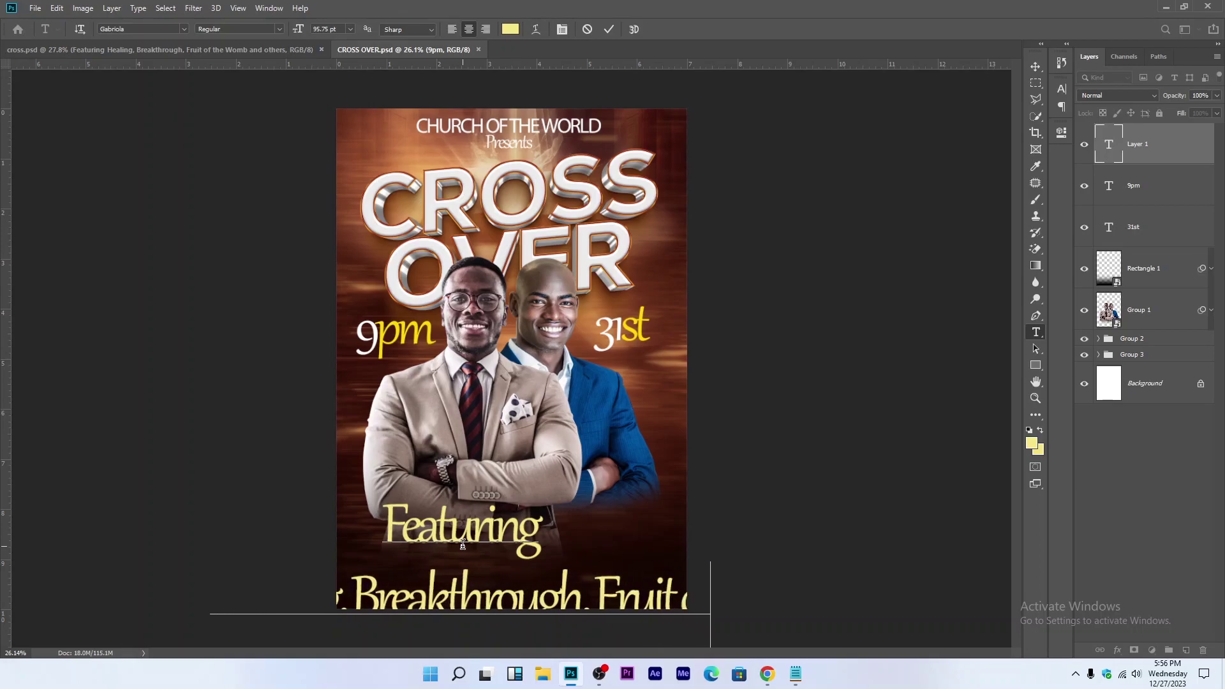
text(e W)
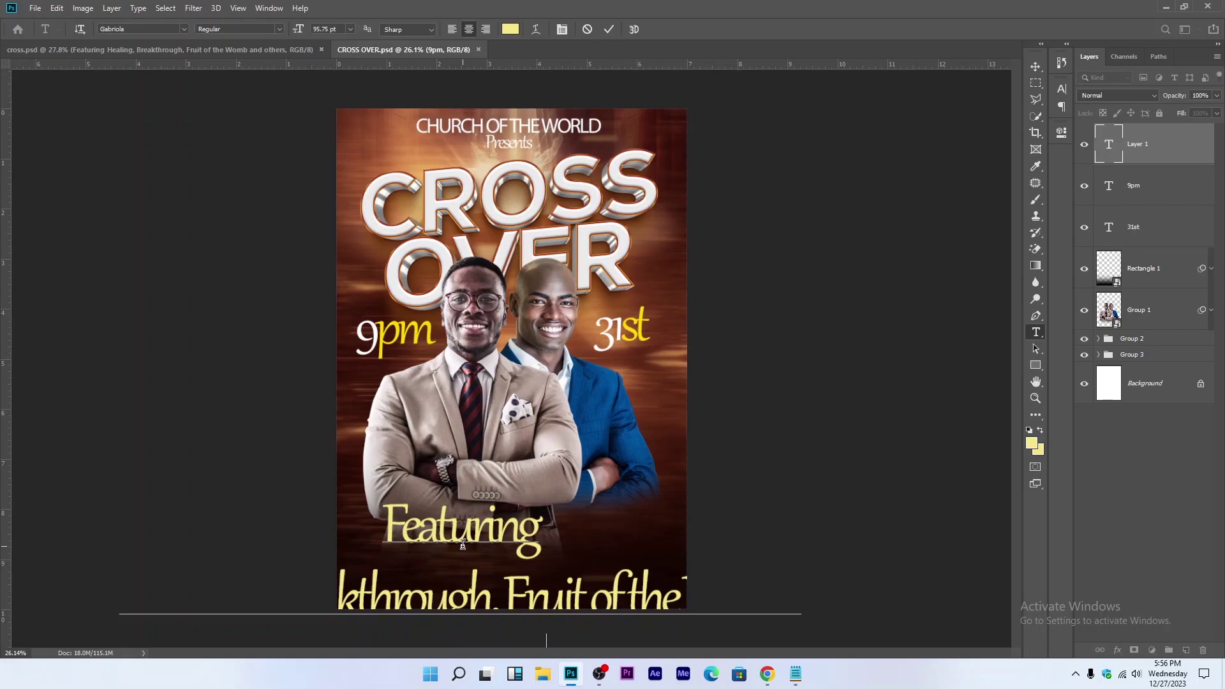
click(612, 30)
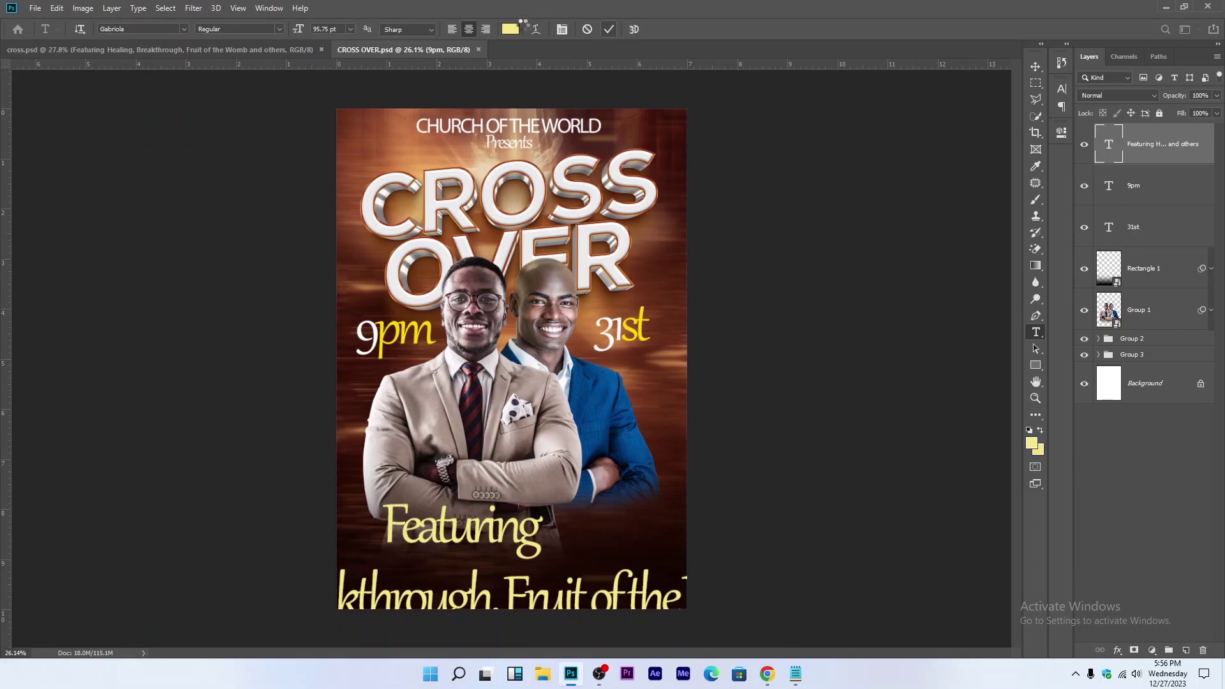
Step: Change the featuring text's color to white (#ffffff) and scale it down to about 28.52%
click(514, 30)
text(ffffff)
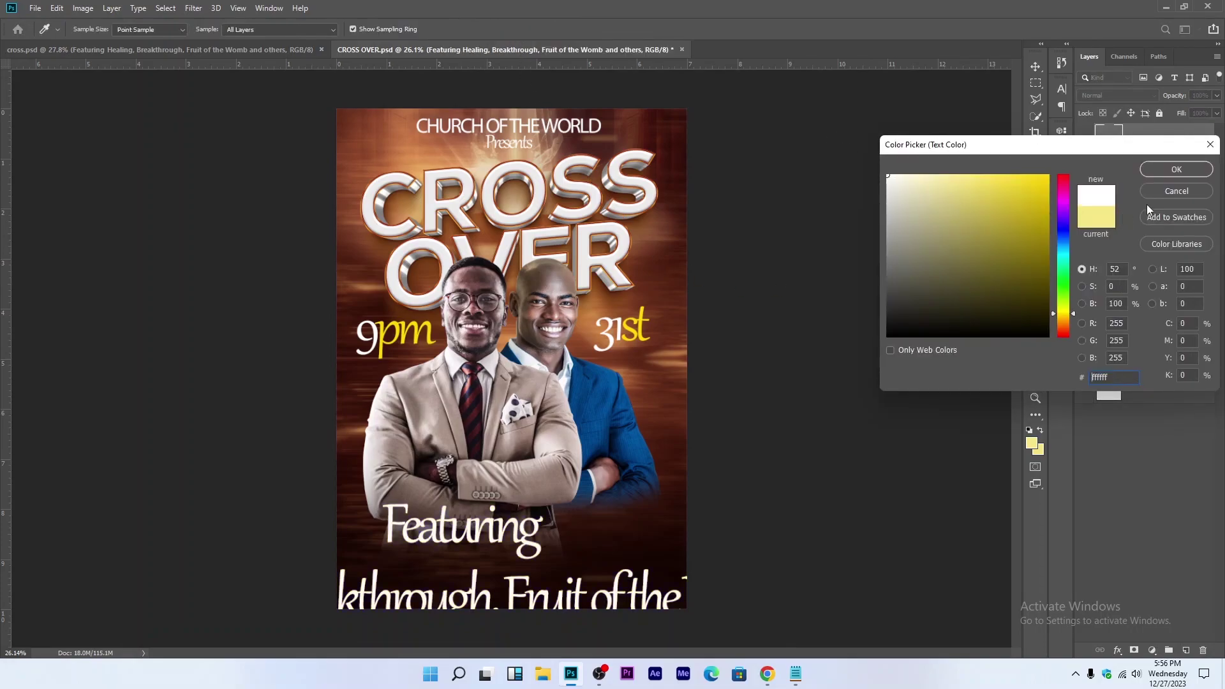
click(1177, 170)
key(ctrl+t)
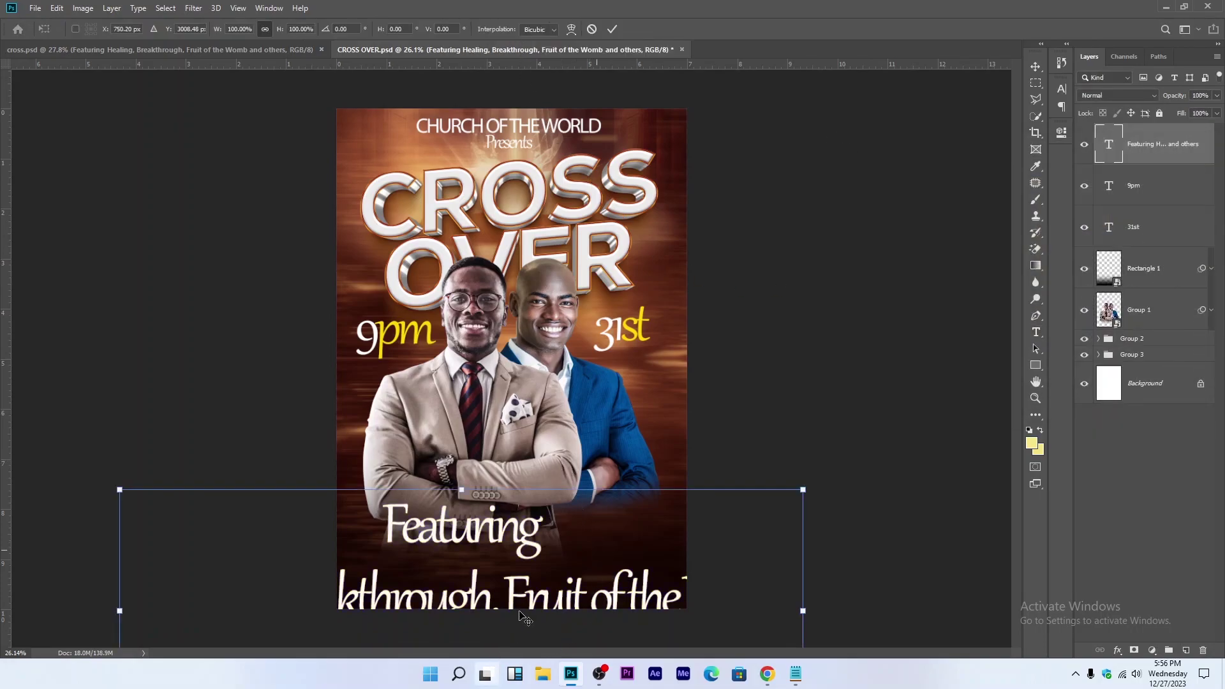
drag(484, 623, 571, 499)
key(Return)
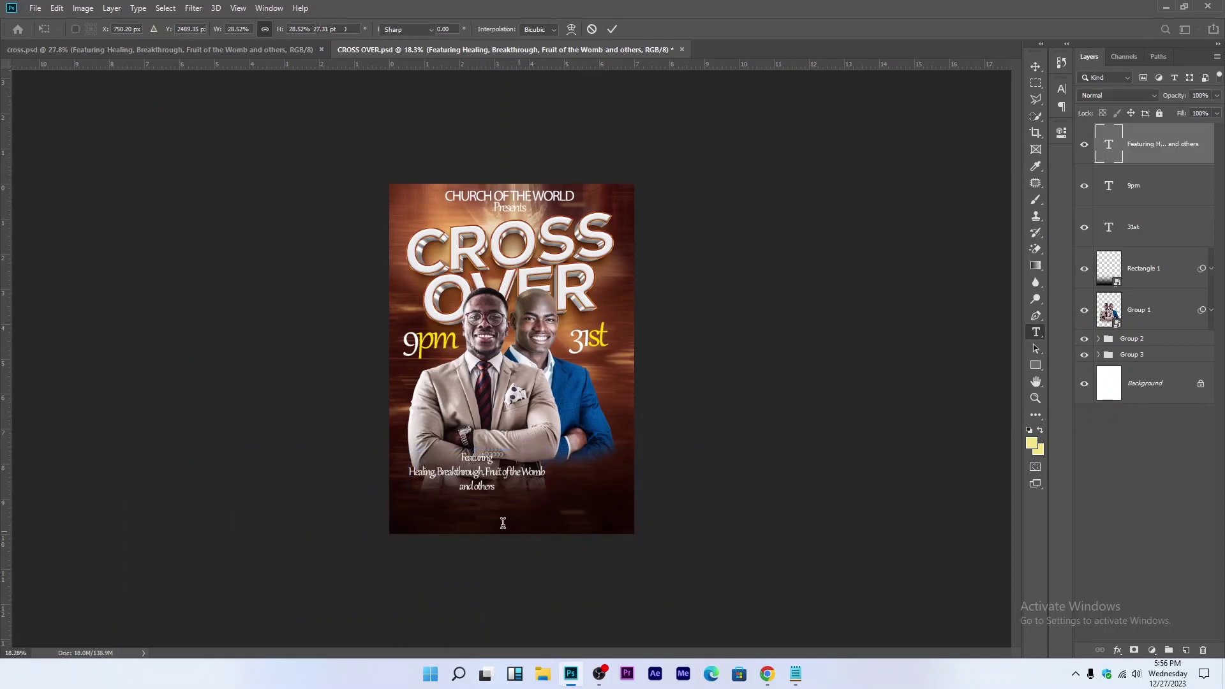
Step: Change the featuring text's font to Nexa Extra Light and adjust its leading to about 29 pt
scroll(504, 536, up, 2)
click(569, 29)
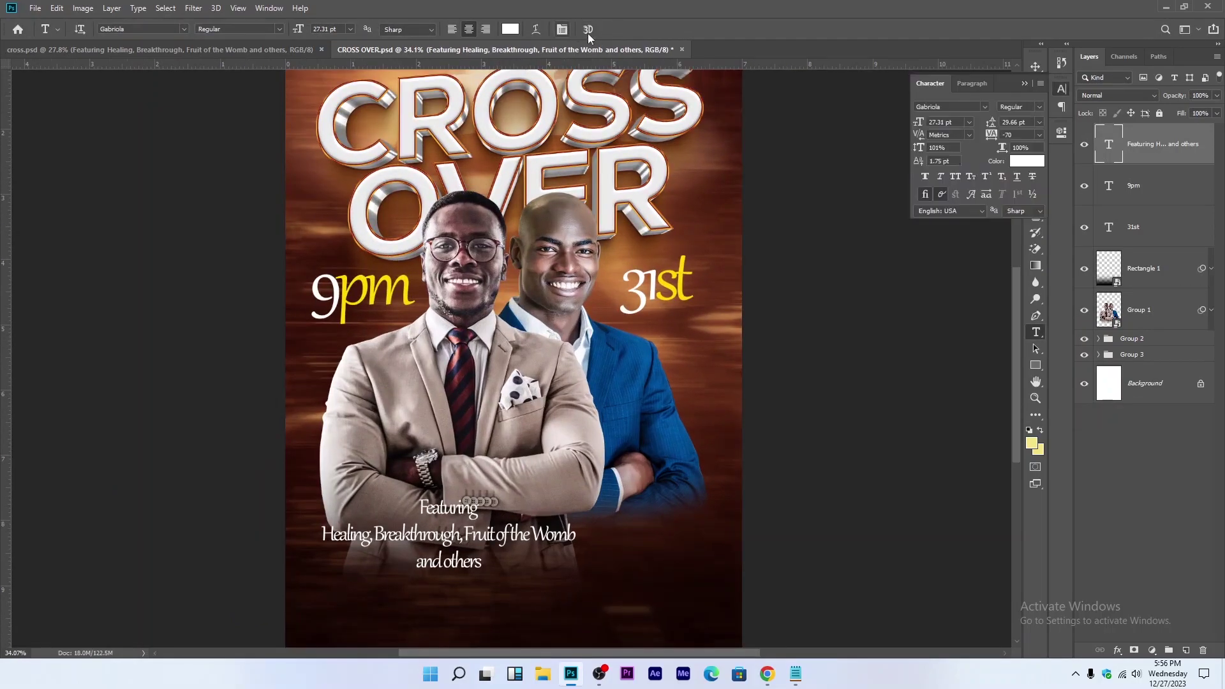
drag(990, 123, 979, 123)
click(984, 107)
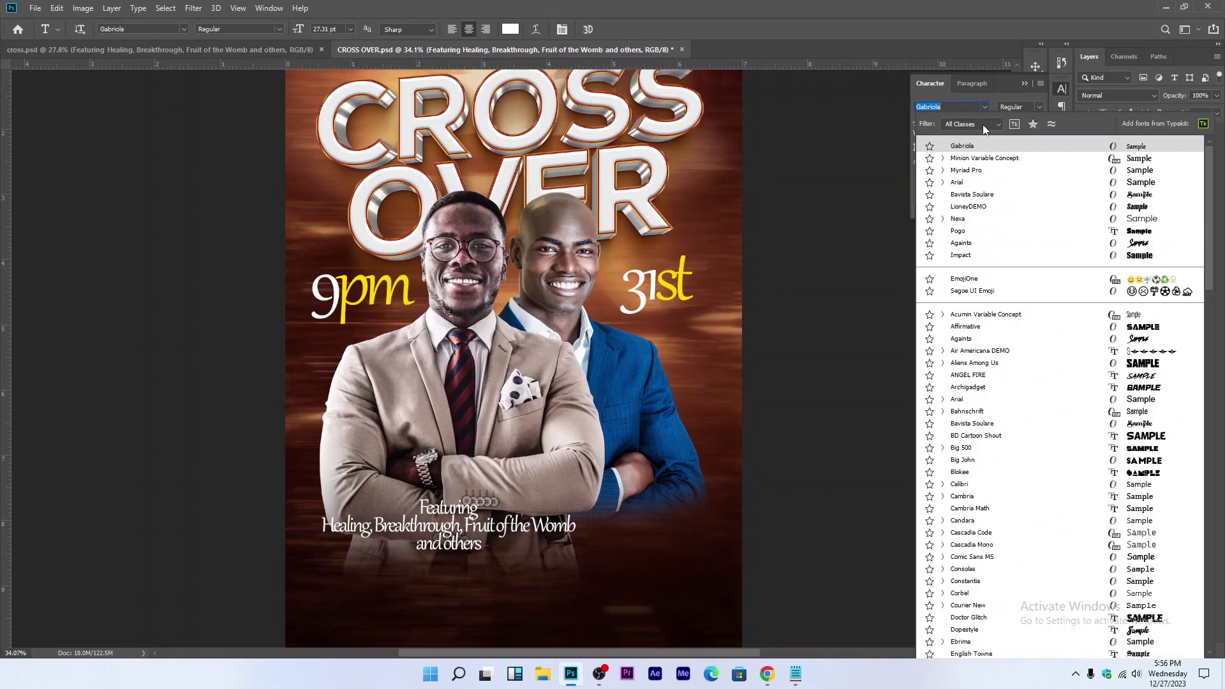
click(967, 218)
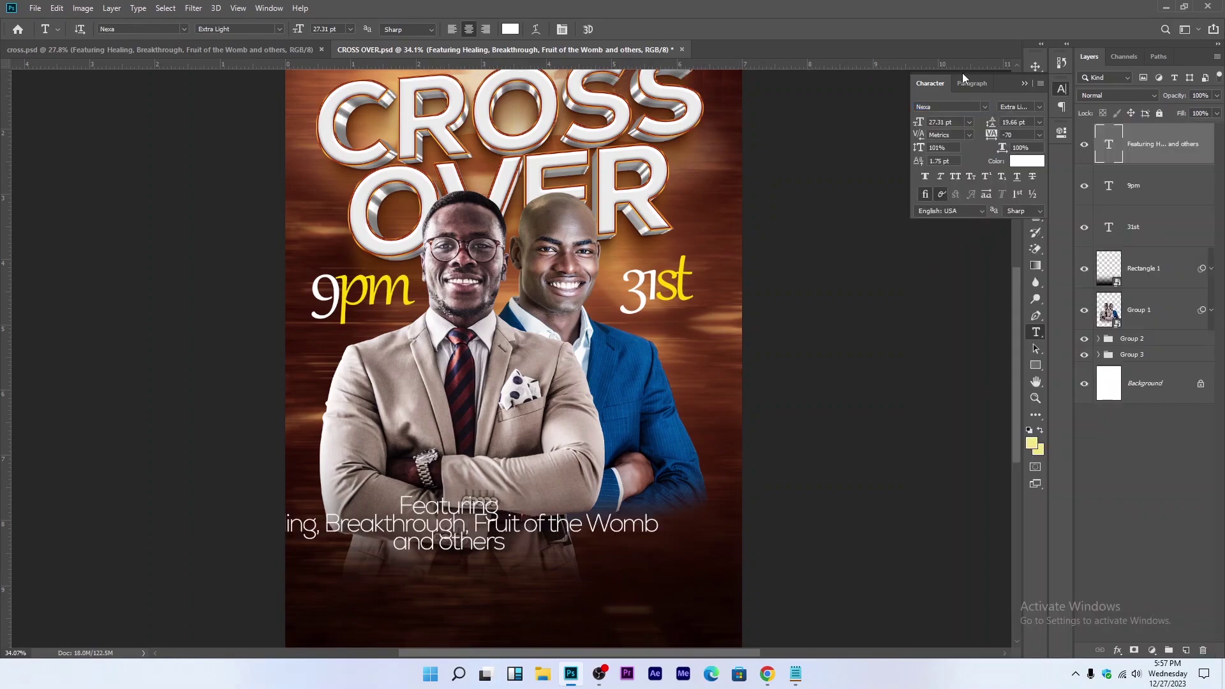
drag(1000, 122, 1002, 120)
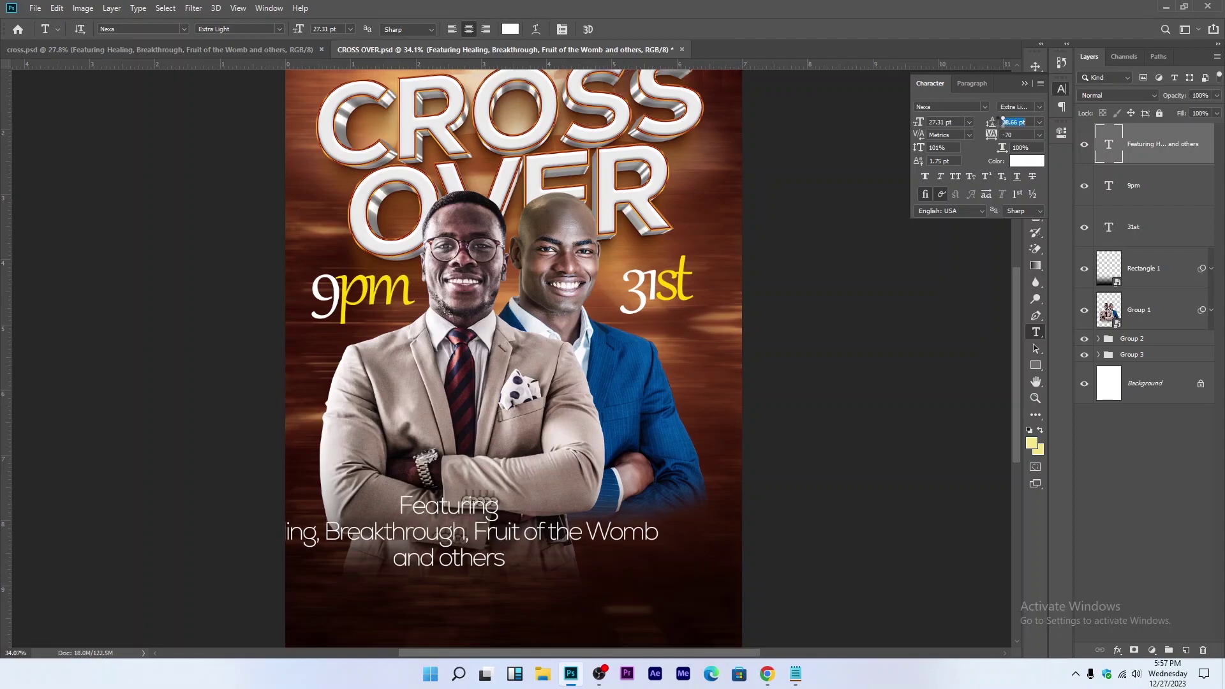
Step: Move the featuring text to the lower center of the poster and scale it down to leave wider side margins
click(1025, 83)
key(v)
drag(672, 373, 753, 408)
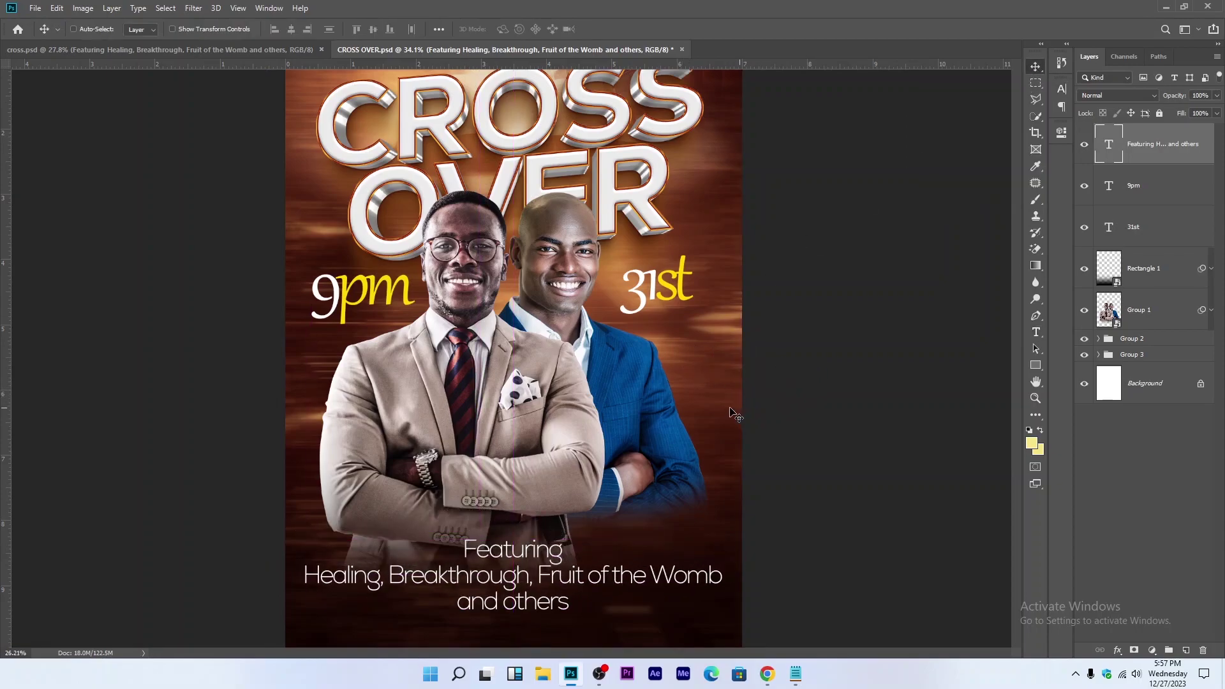
alt+scroll(714, 421, down, 3)
key(ctrl+t)
mouse_move(514, 543)
mouse_down()
mouse_move(520, 527)
mouse_move(518, 538)
mouse_up()
key(Return)
alt+scroll(521, 528, up, 2)
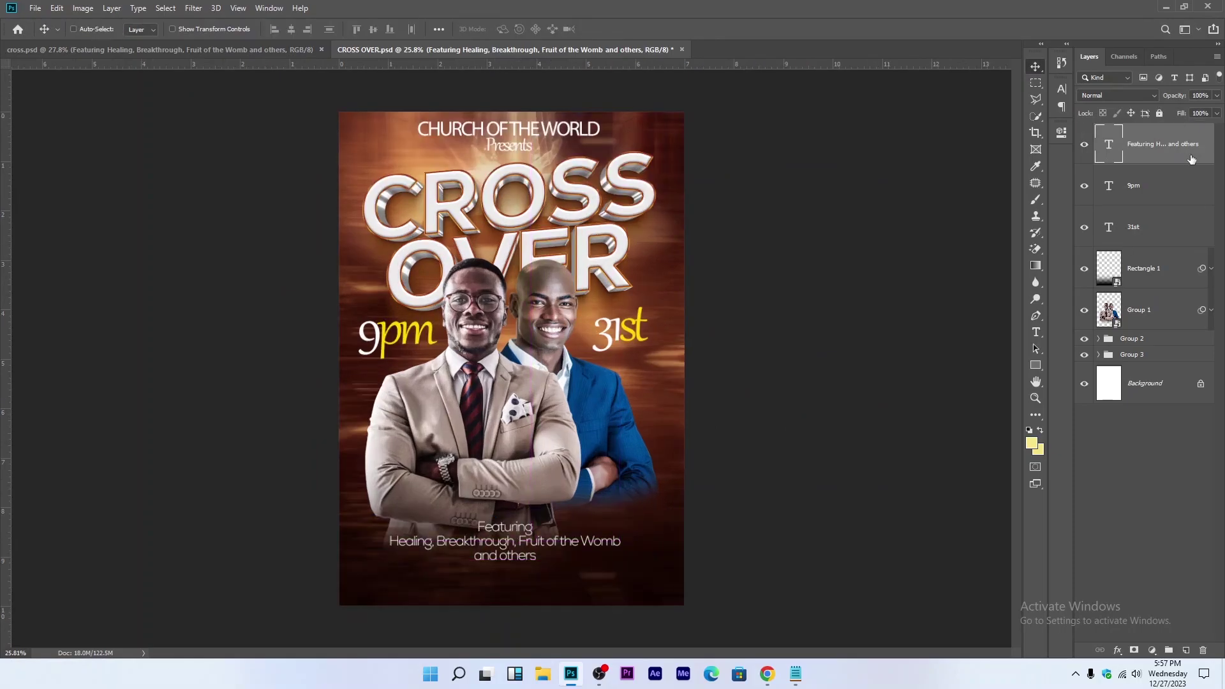
Step: Add a 2 px white outside stroke to the featuring text layer
key(h)
double_click(1174, 153)
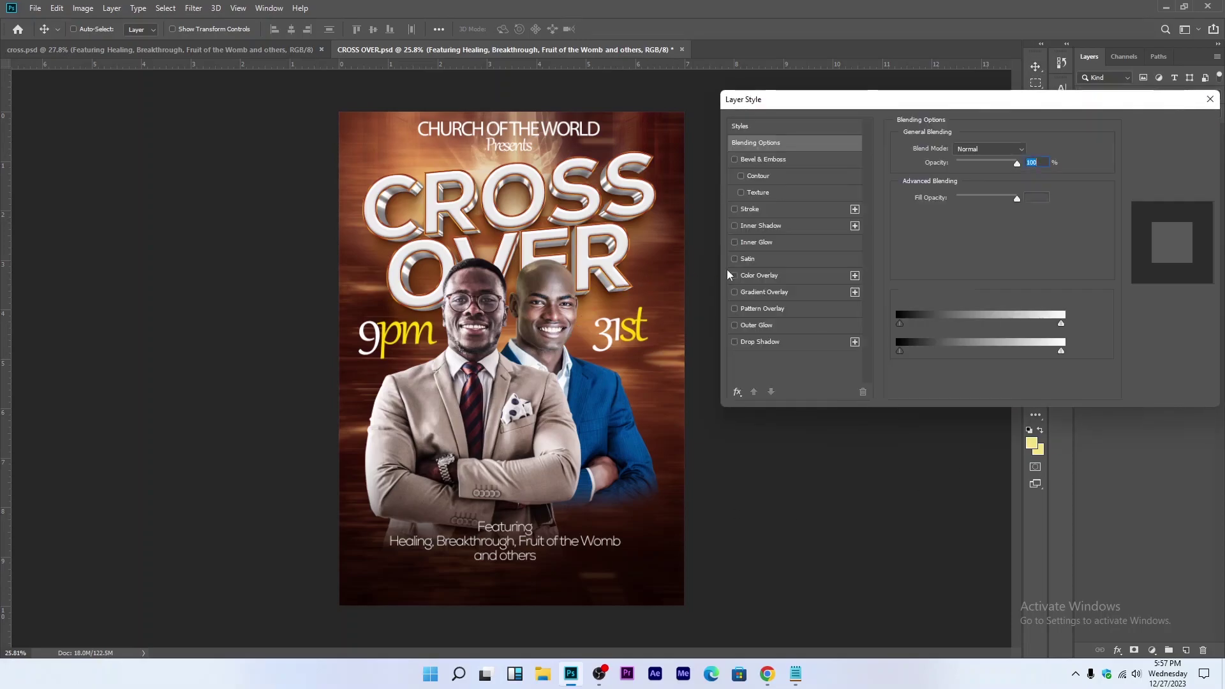
click(747, 212)
click(1021, 147)
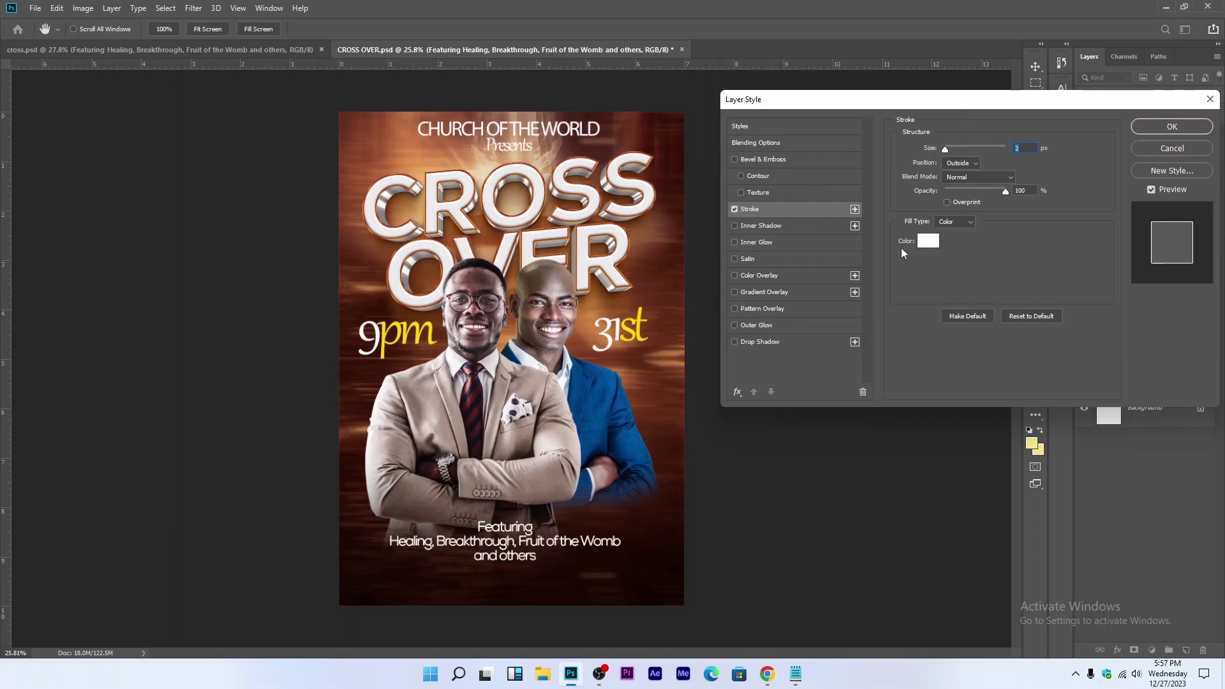
click(932, 249)
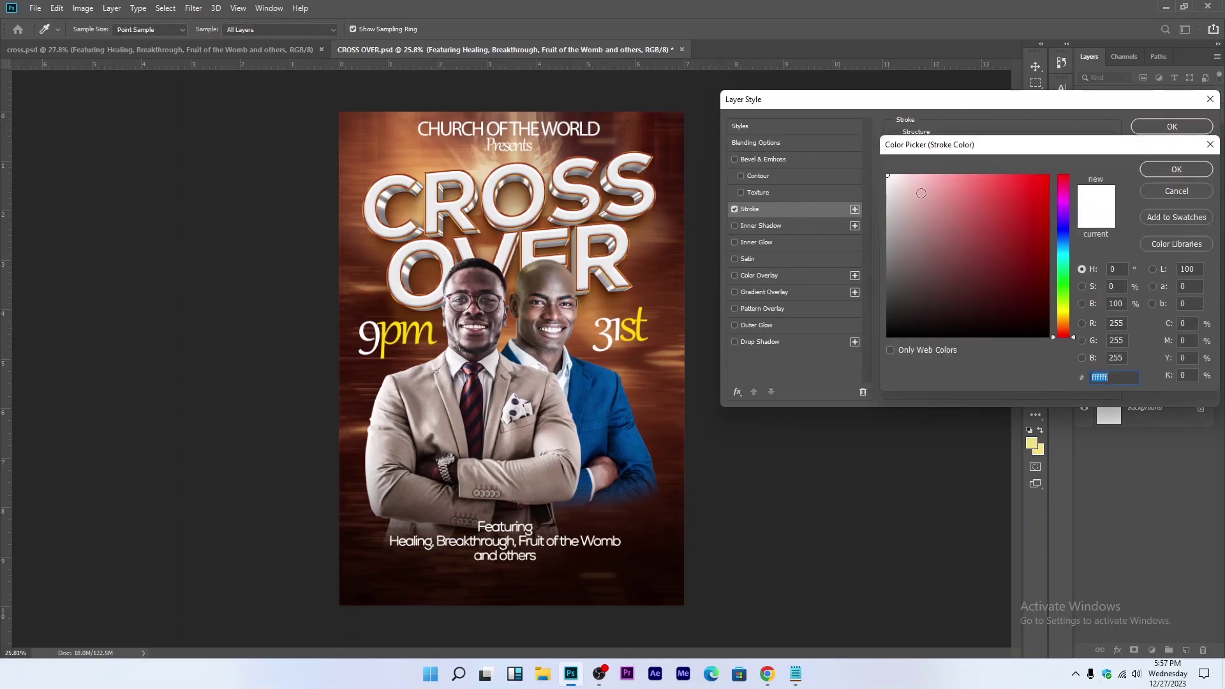
click(1177, 167)
click(967, 163)
click(965, 164)
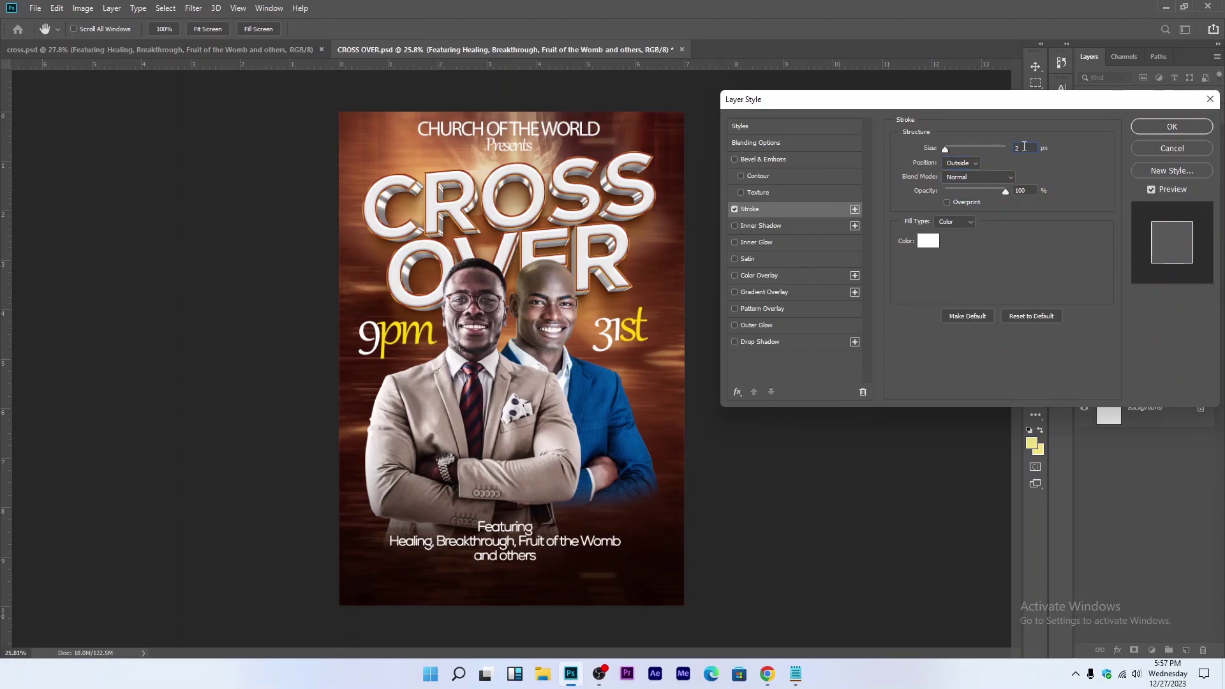
click(1172, 127)
Step: Shrink the featuring text slightly and center it horizontally near the poster's bottom, saving the document
scroll(575, 486, up, 3)
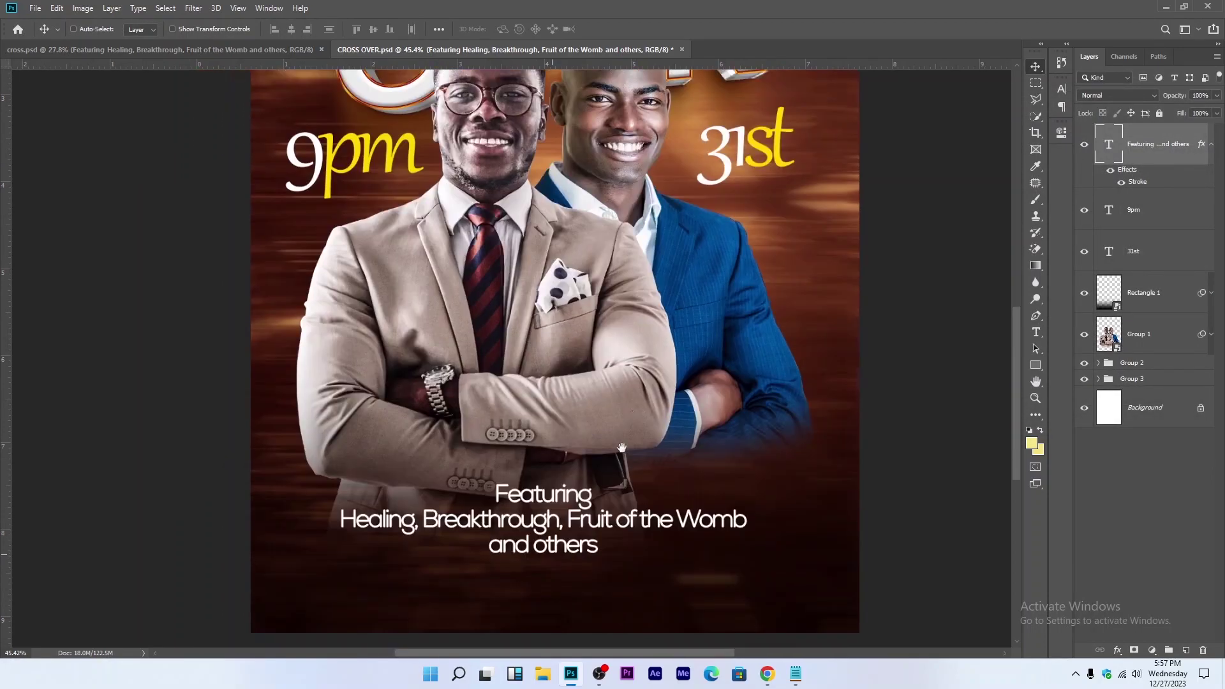
scroll(574, 486, down, 3)
key(ctrl+t)
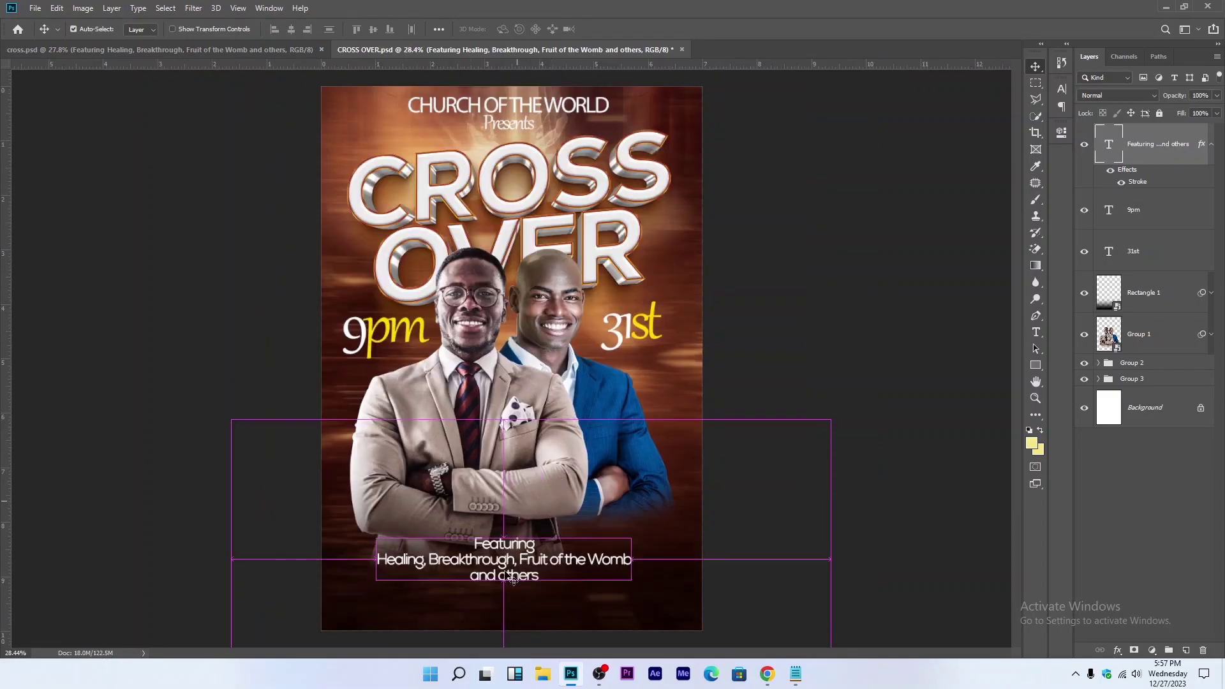
drag(502, 587, 523, 574)
key(Return)
scroll(676, 587, down, 2)
key(ctrl+s)
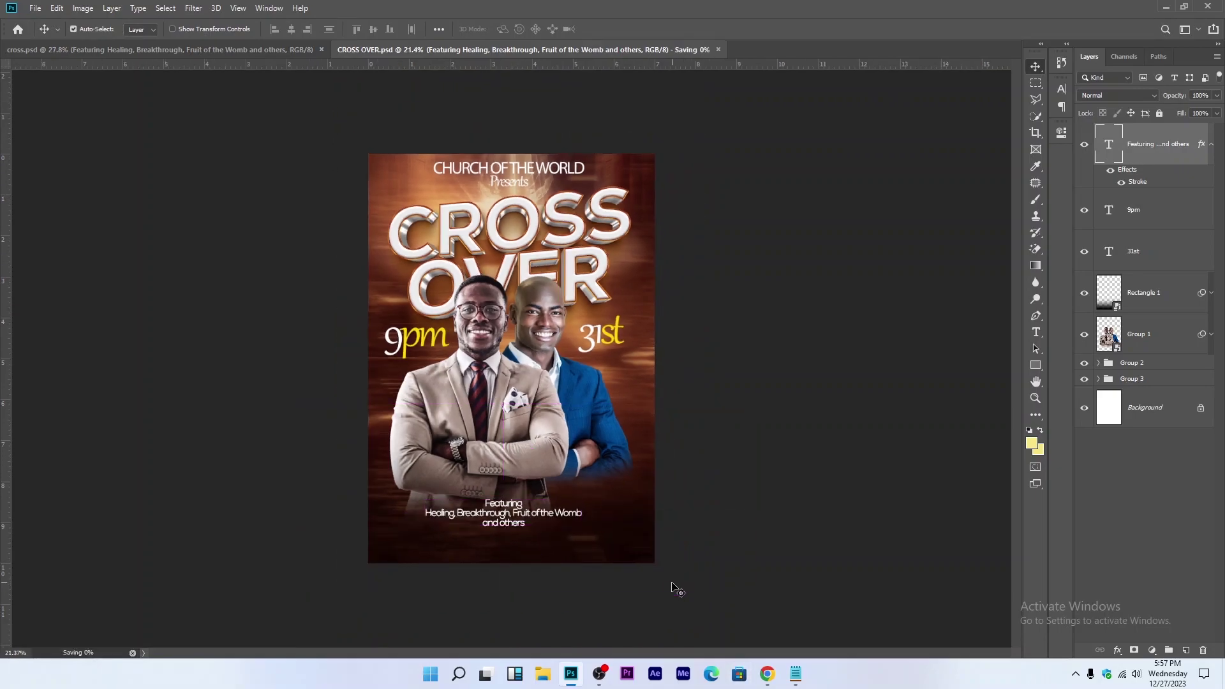
drag(550, 528, 560, 529)
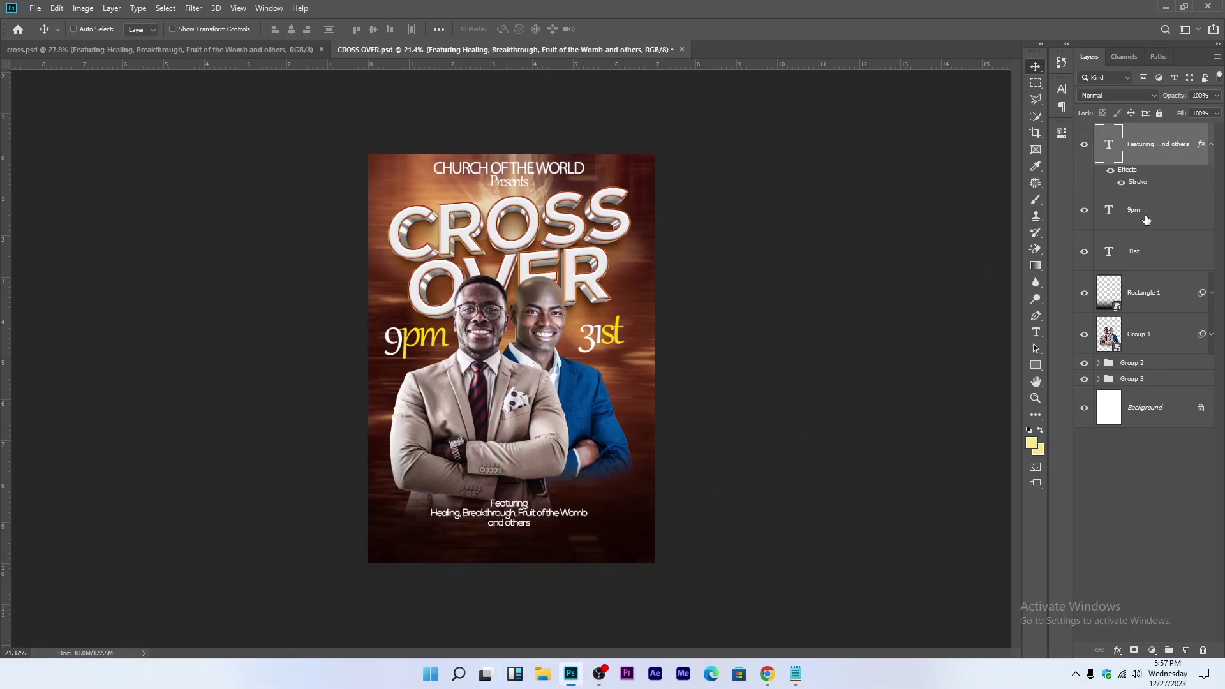
Step: Add a separate white text layer reading "CHURCH AUDITORIUM" near the poster's bottom
click(1036, 332)
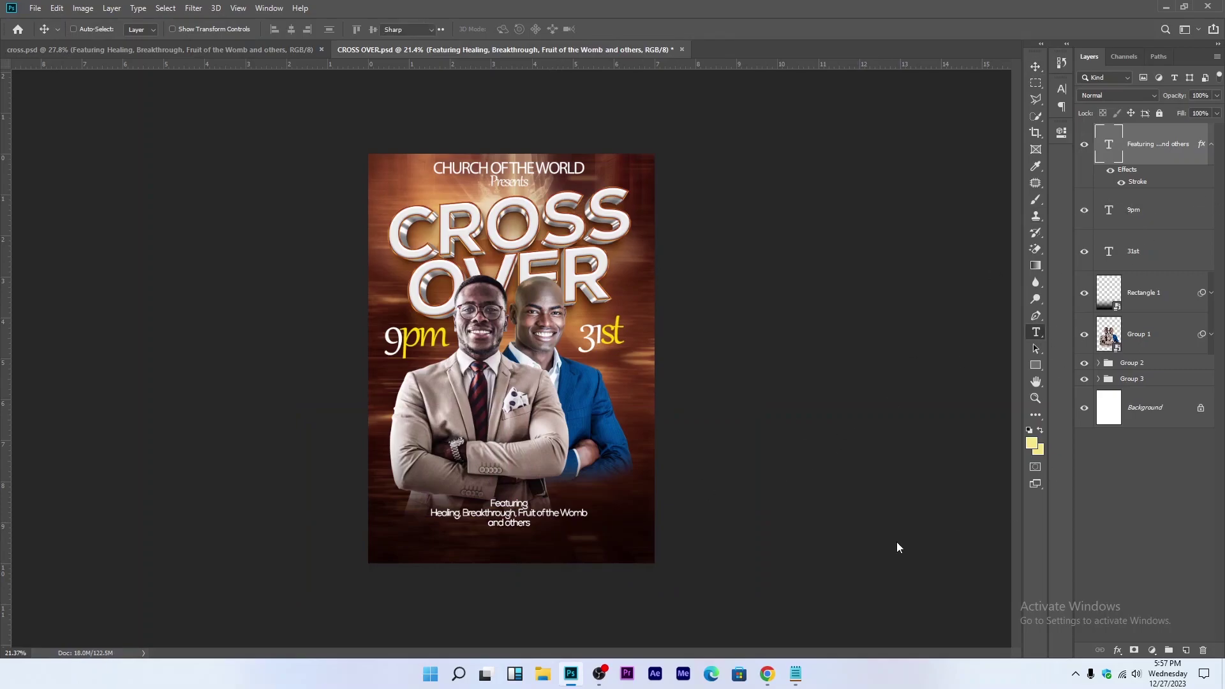
click(413, 528)
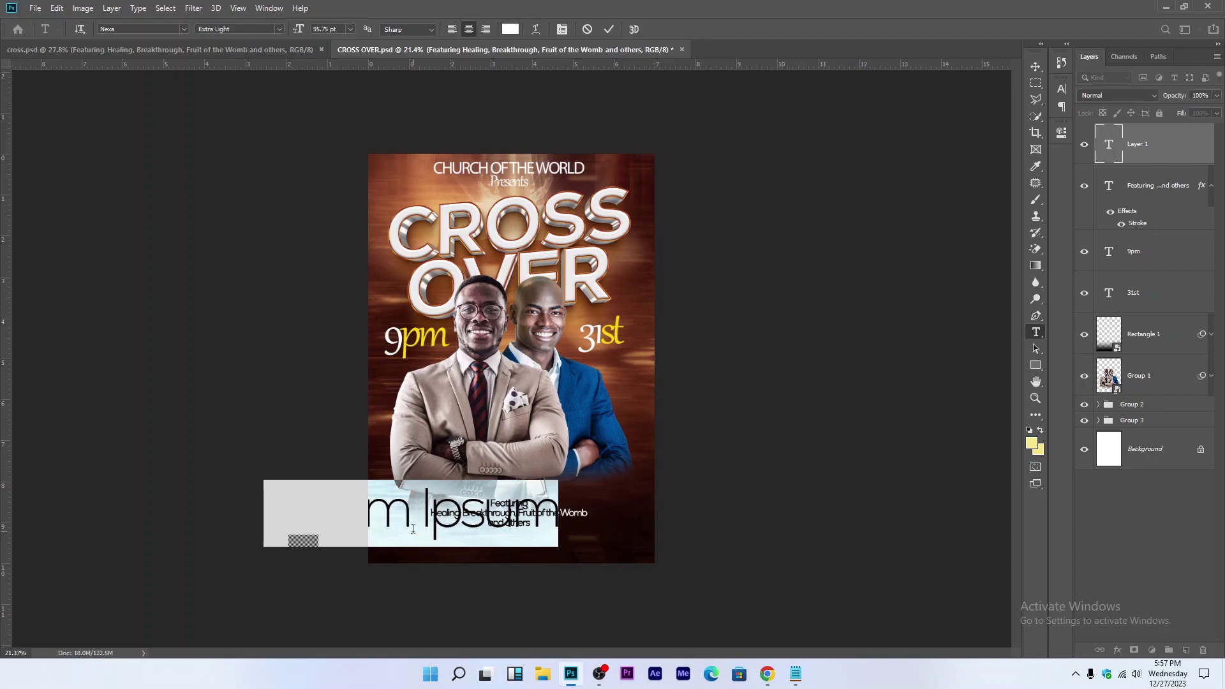
text(CHURCH)
text( AUDITO)
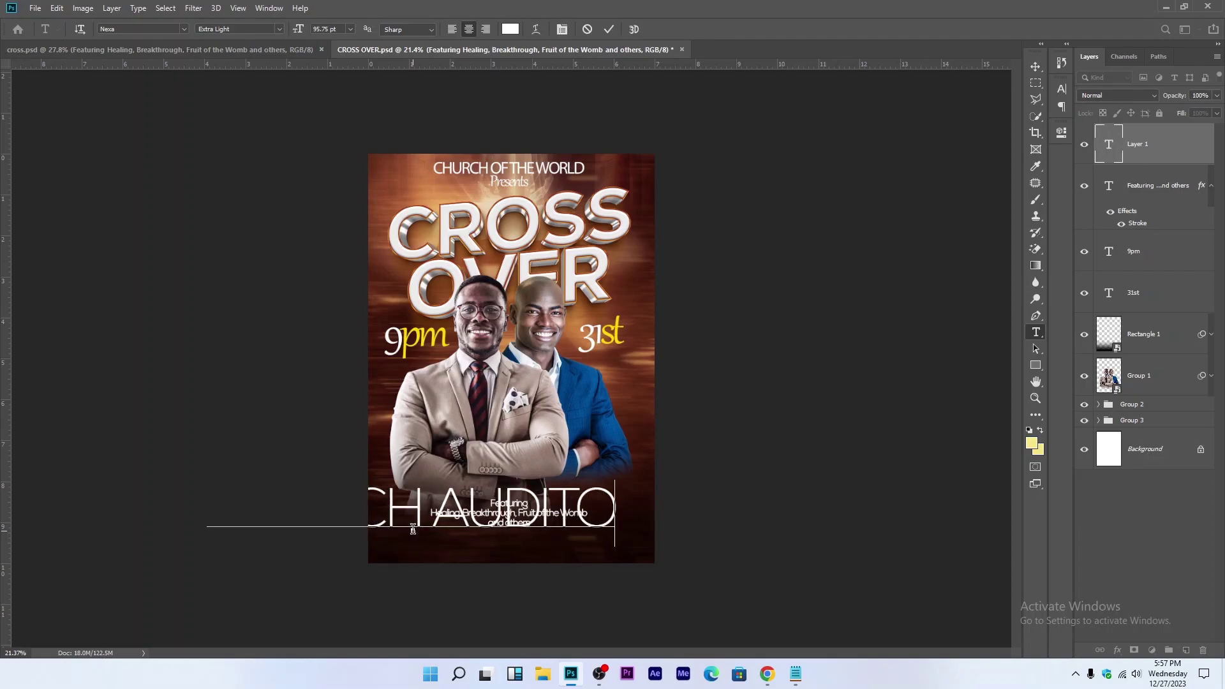
text(RIUM)
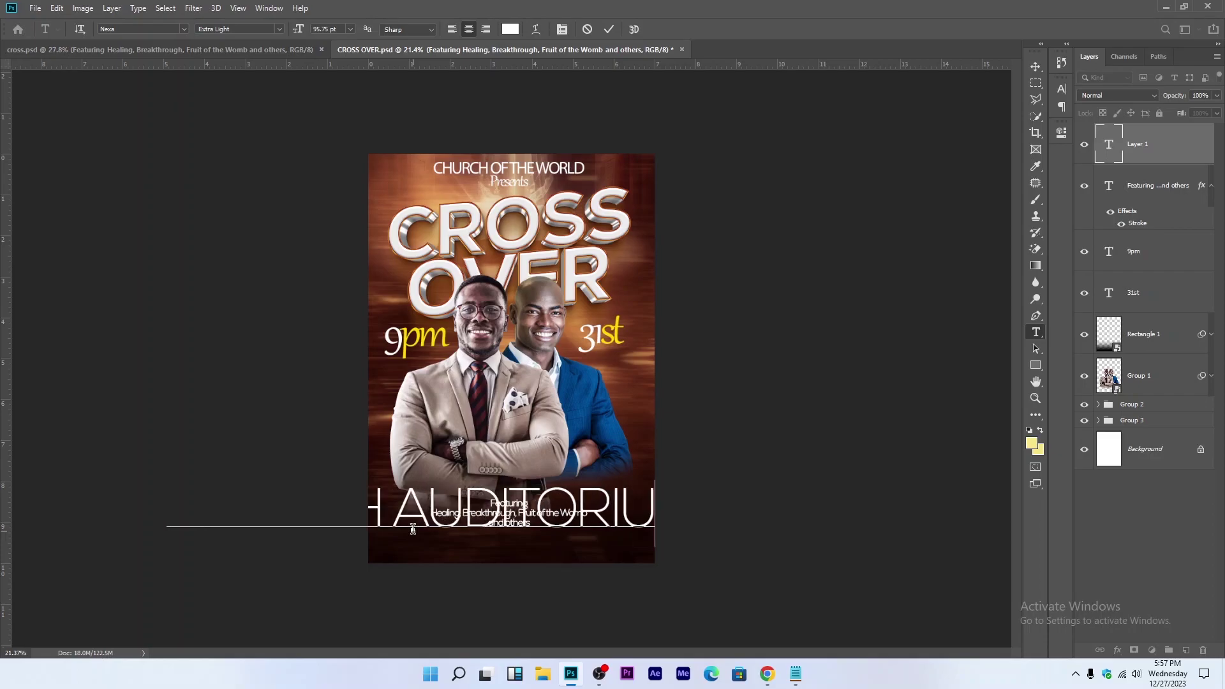
click(609, 29)
Step: Scale the CHURCH AUDITORIUM text down to about 27.52% and center it directly beneath the featuring text
key(ctrl+t)
drag(411, 479, 417, 527)
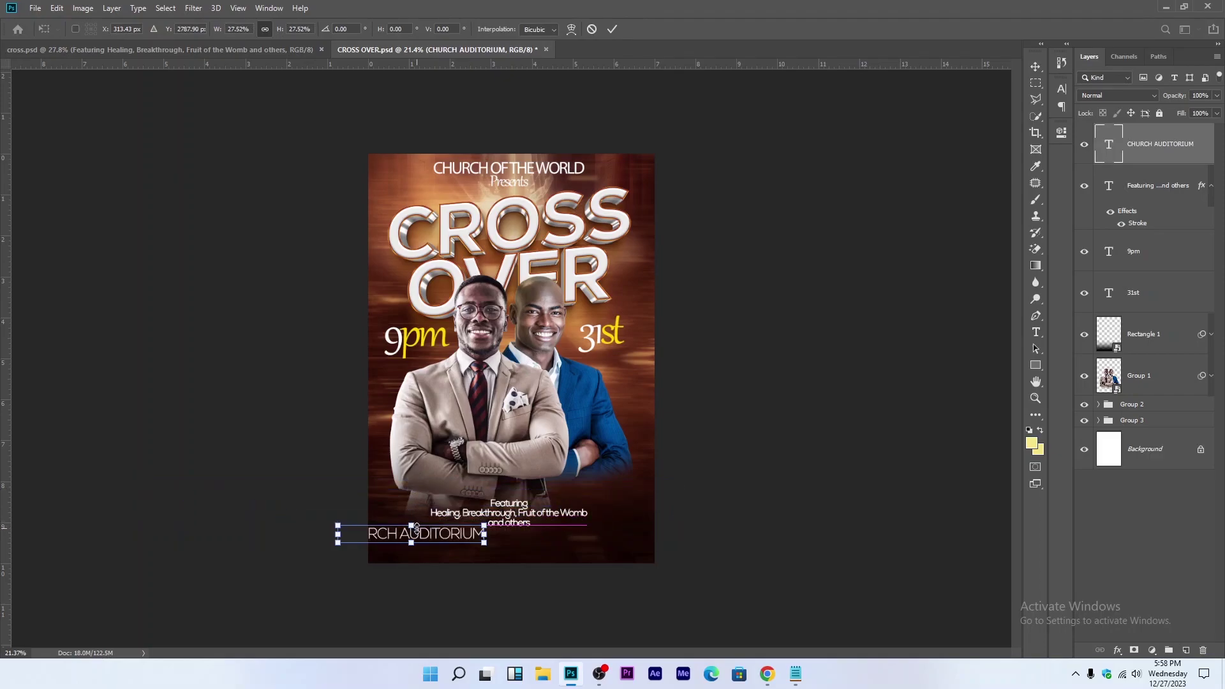
key(Return)
key(v)
drag(523, 401, 600, 439)
click(1036, 332)
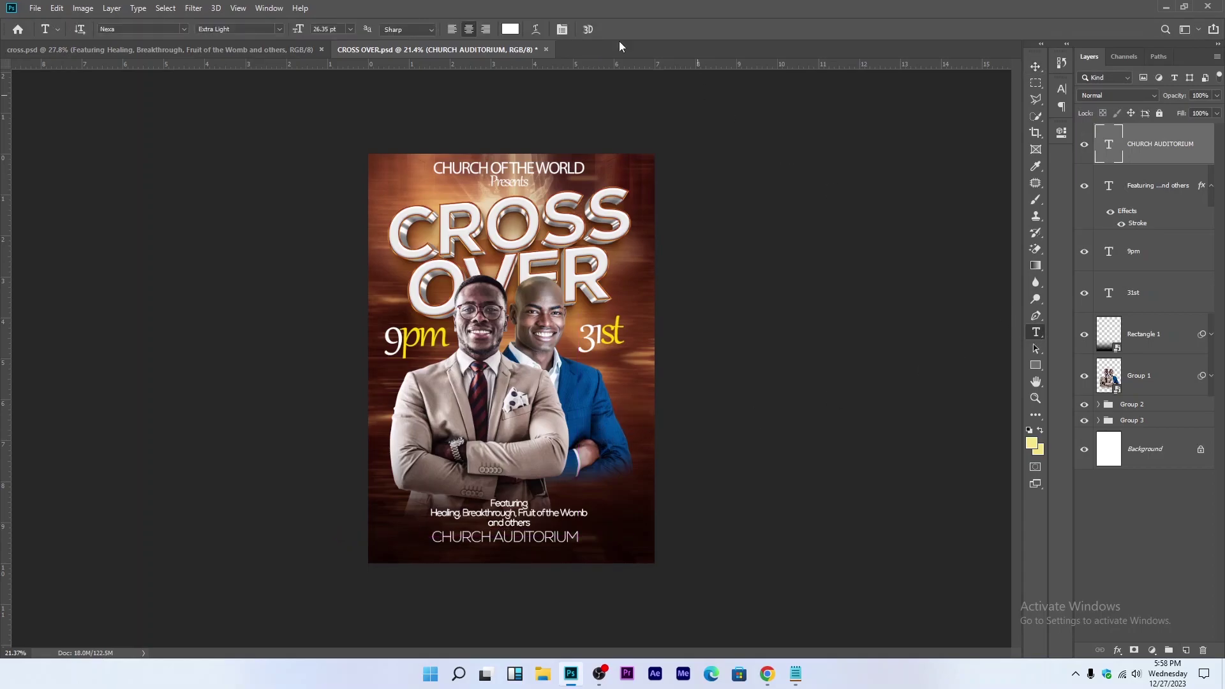
Step: Change the font of the CHURCH AUDITORIUM text to Bavista Soulare
click(561, 29)
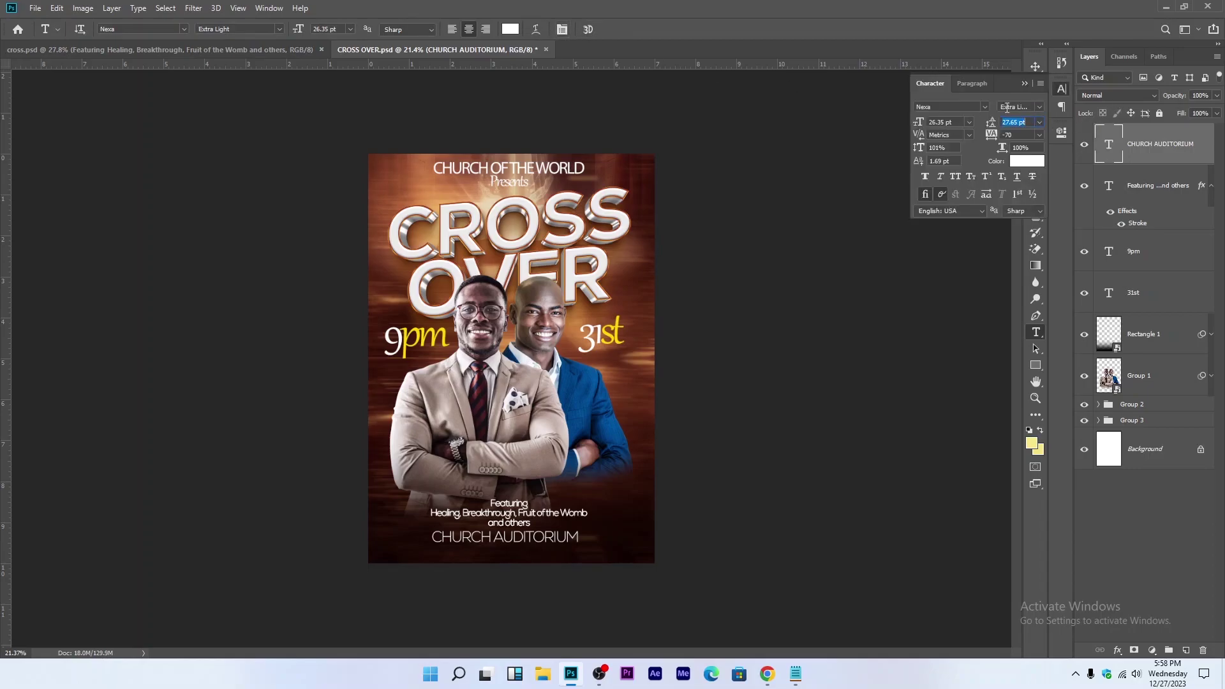
click(984, 107)
key(Down)
key(Down)
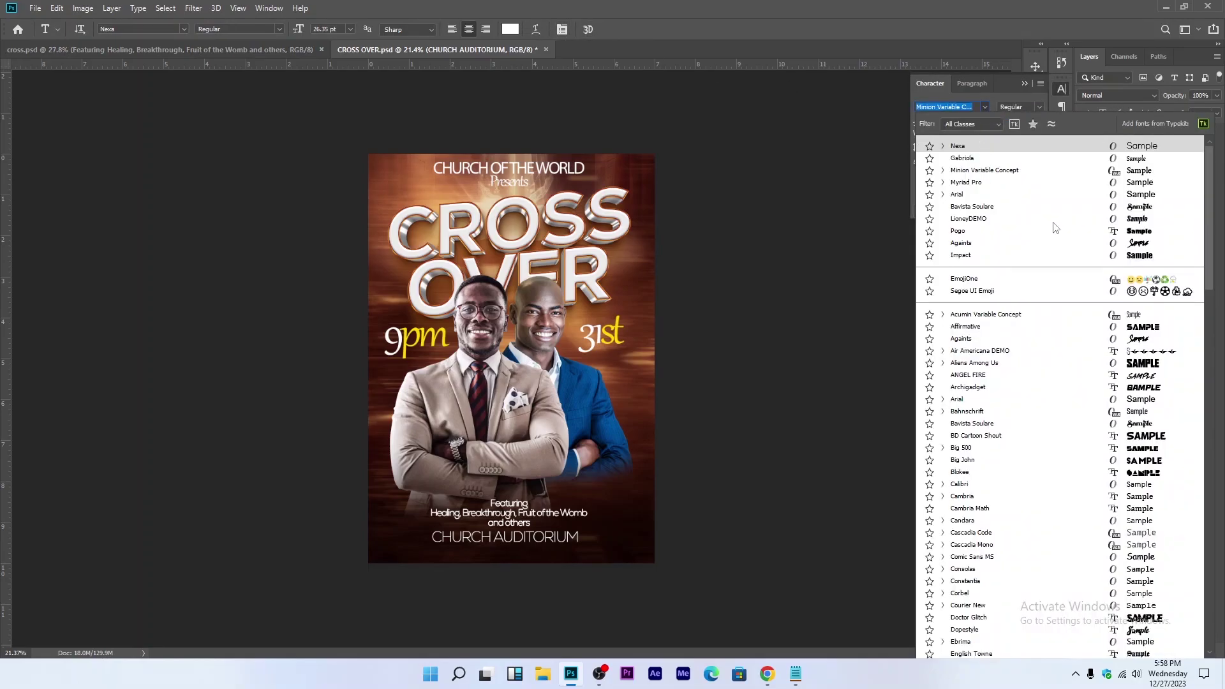
key(Down)
key(Down)
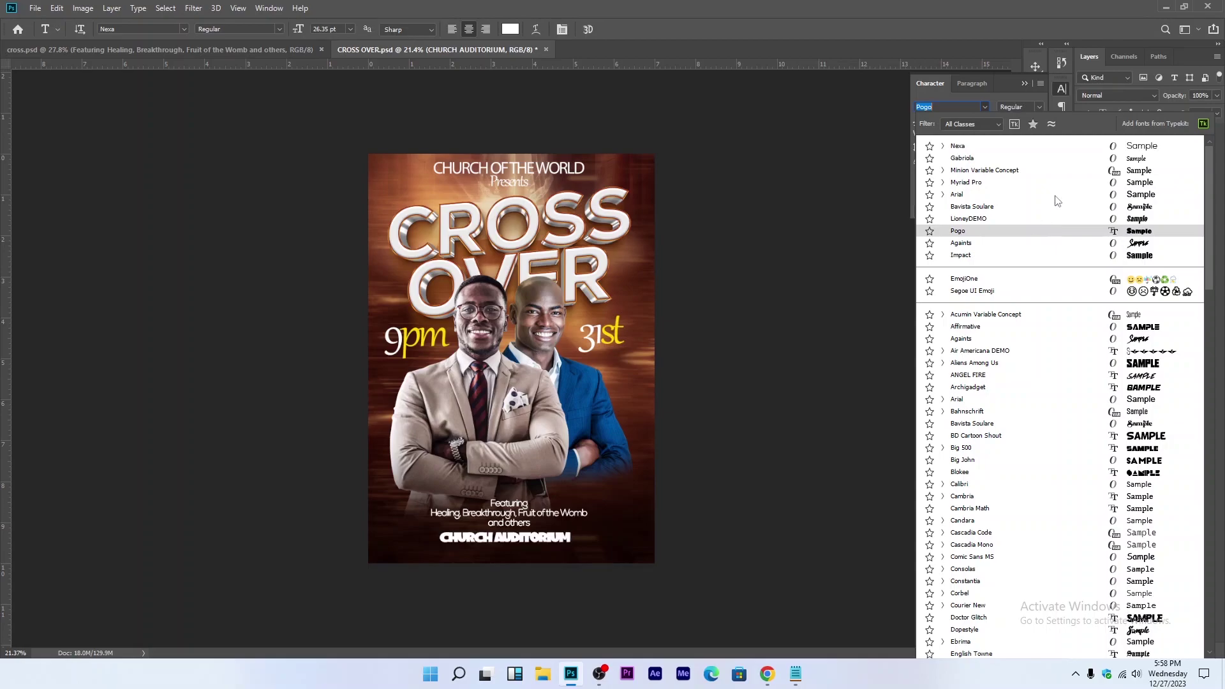
key(Down)
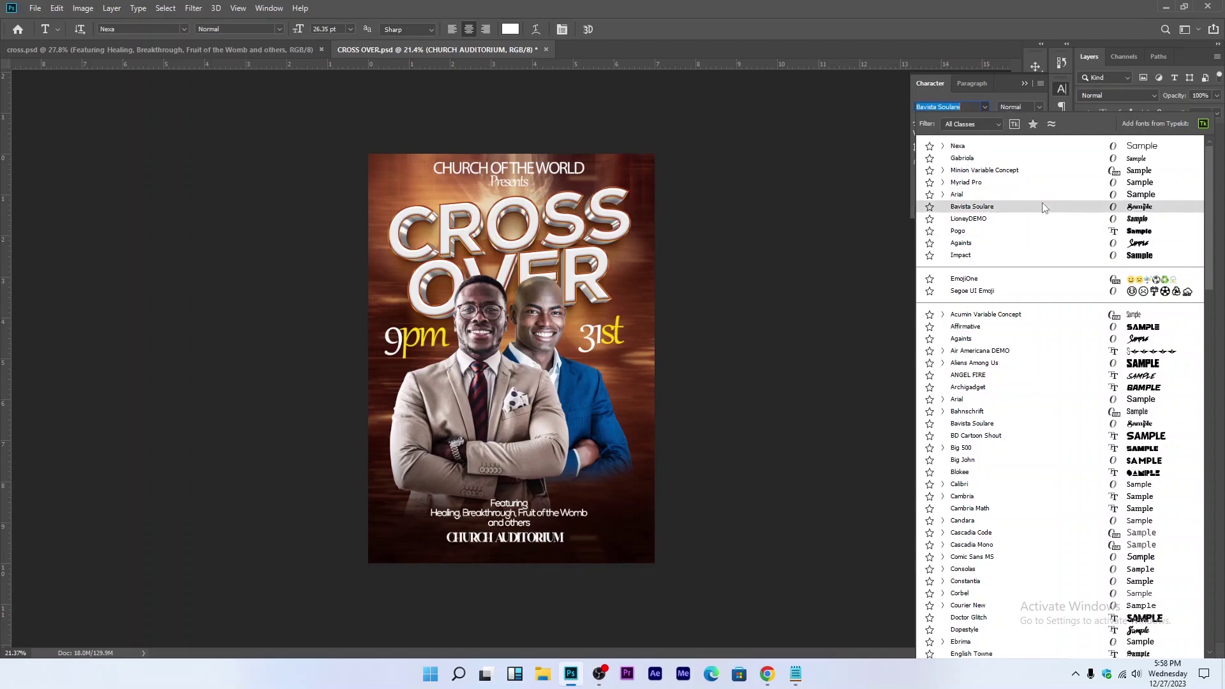
click(1042, 206)
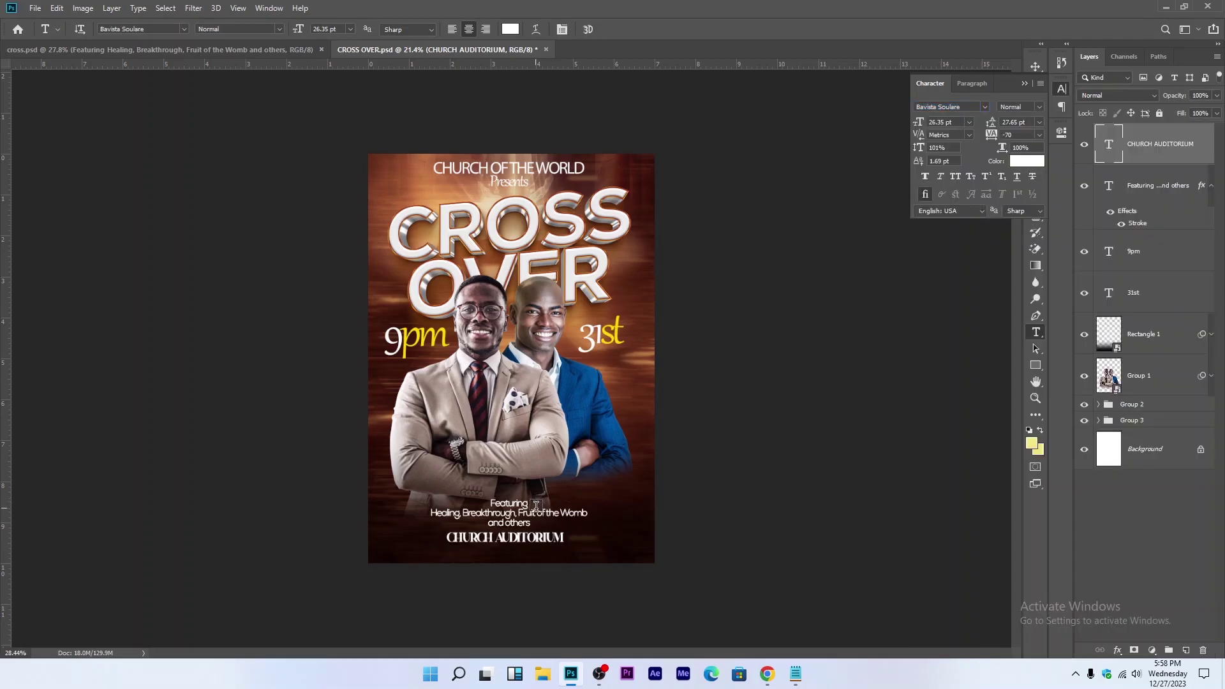
Step: Set the CHURCH AUDITORIUM text's tracking to -10 and center it horizontally beneath the featuring text
scroll(536, 504, up, 3)
drag(990, 142, 992, 134)
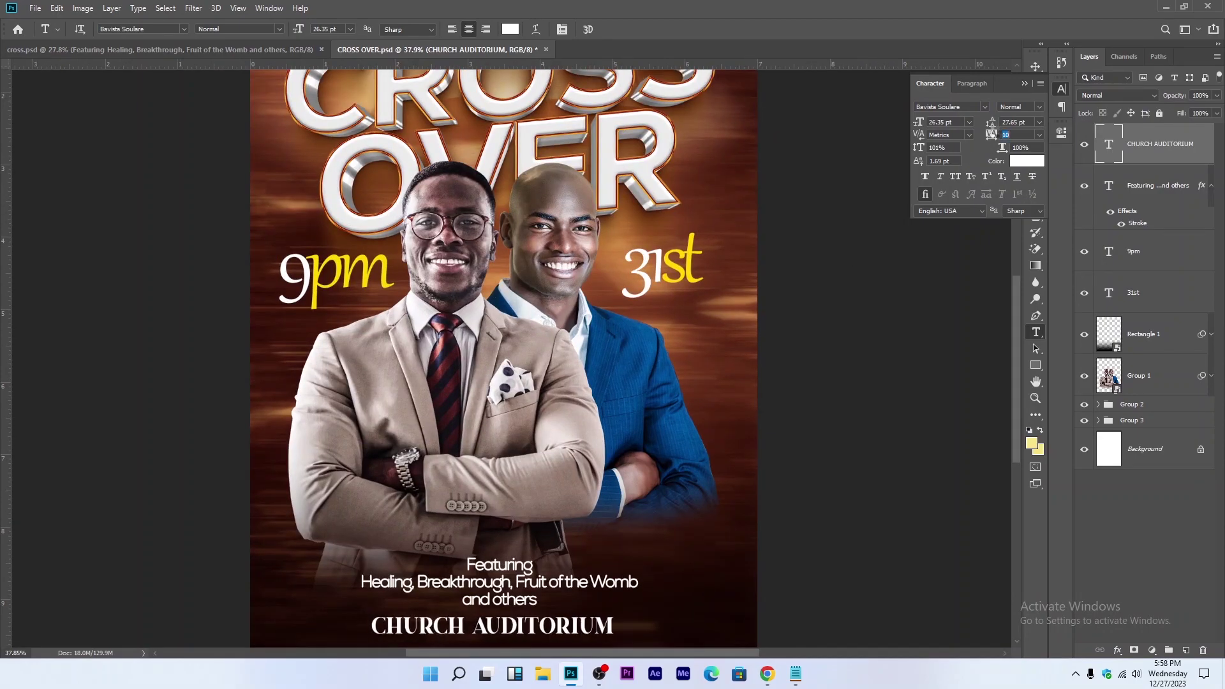
click(1034, 66)
drag(990, 134, 990, 134)
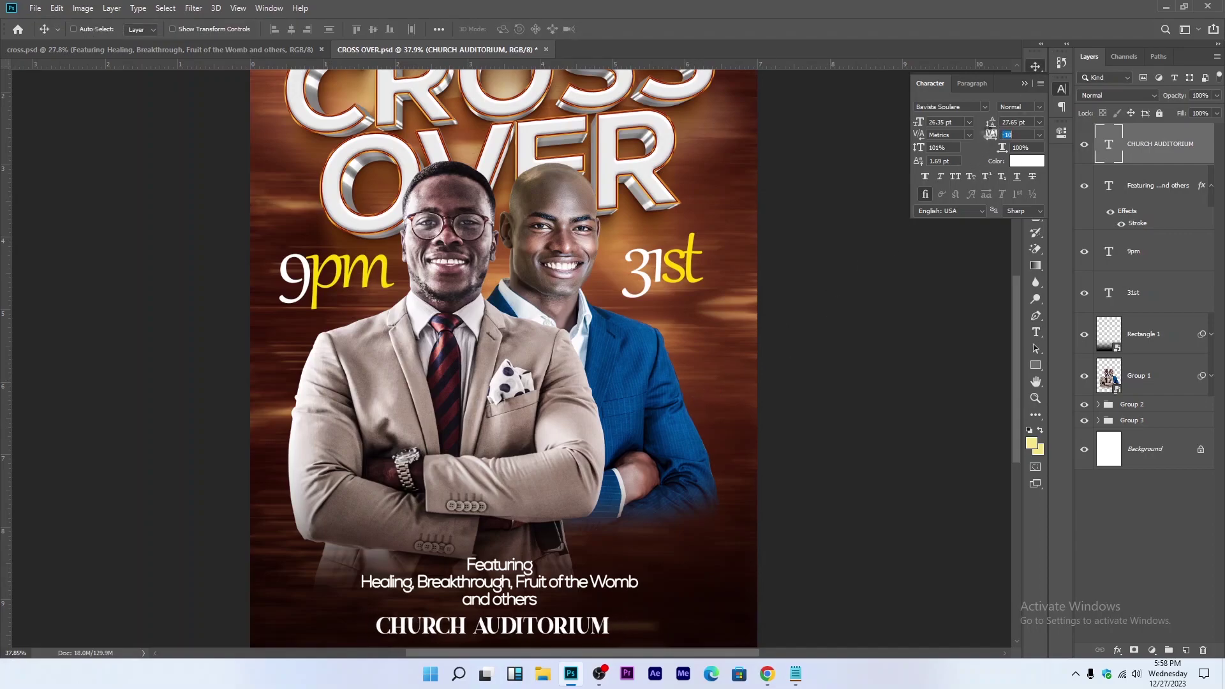
click(1024, 83)
scroll(525, 443, down, 3)
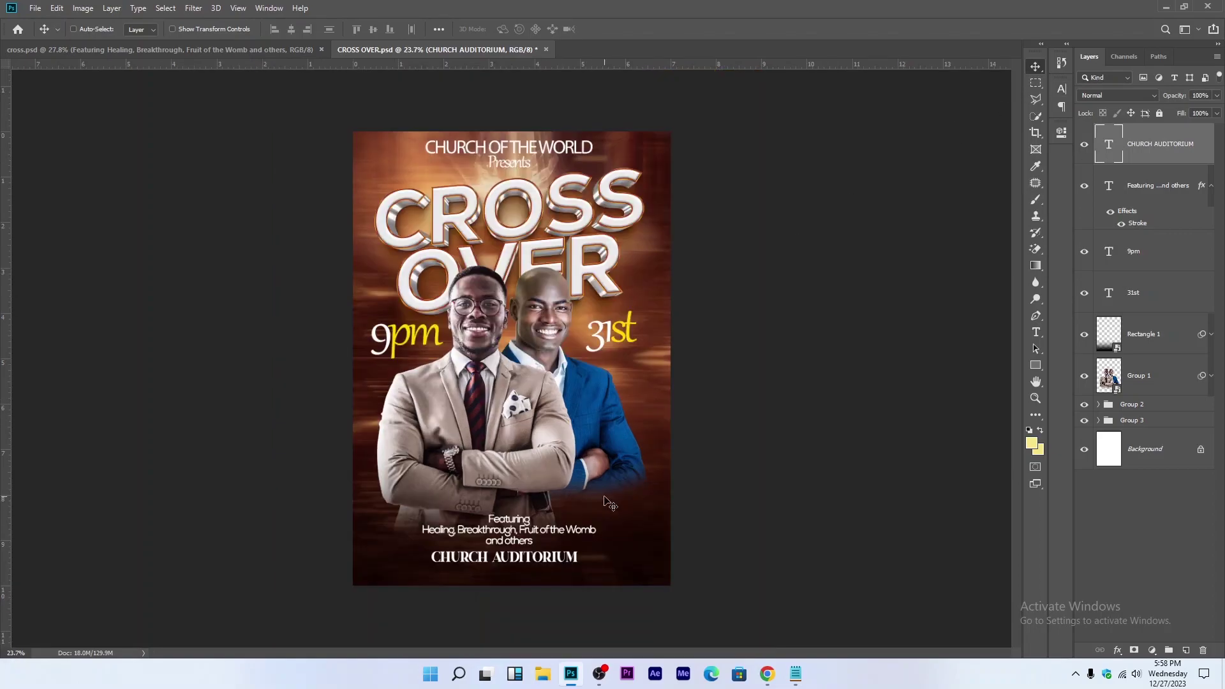
scroll(560, 534, up, 1)
drag(563, 538, 567, 540)
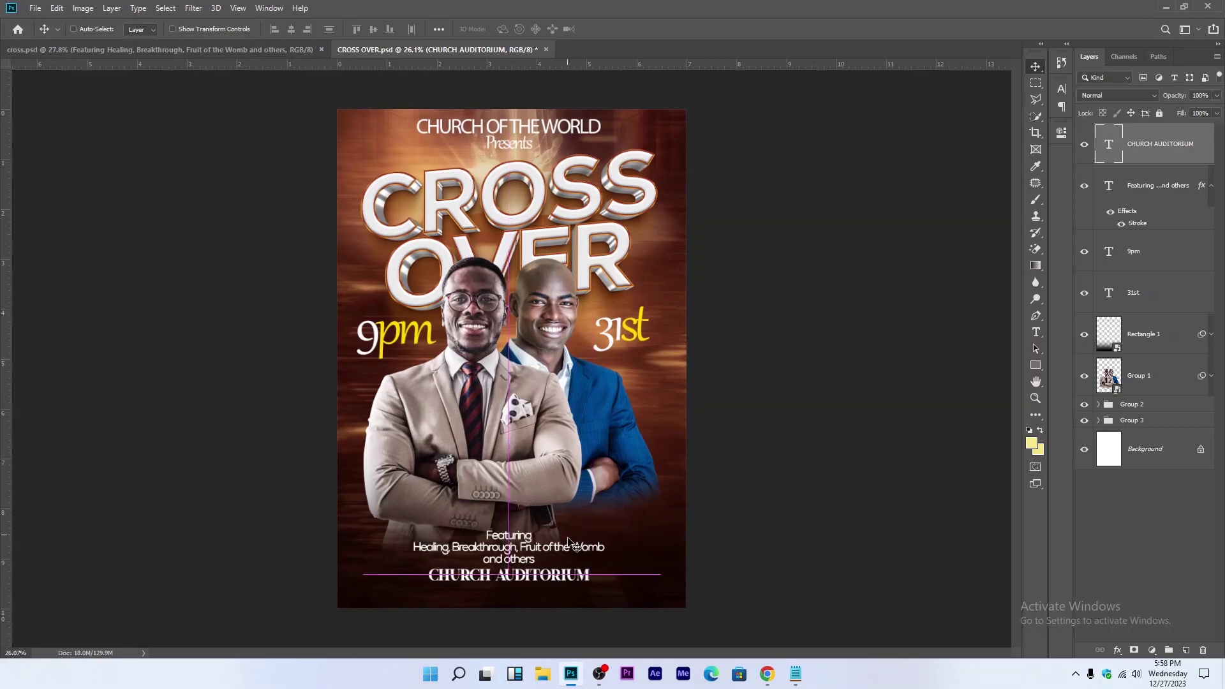
Step: Embed the location pin image from Downloads, shrinking it to icon size just before the CHURCH AUDITORIUM text
click(31, 8)
click(56, 242)
scroll(624, 384, down, 10)
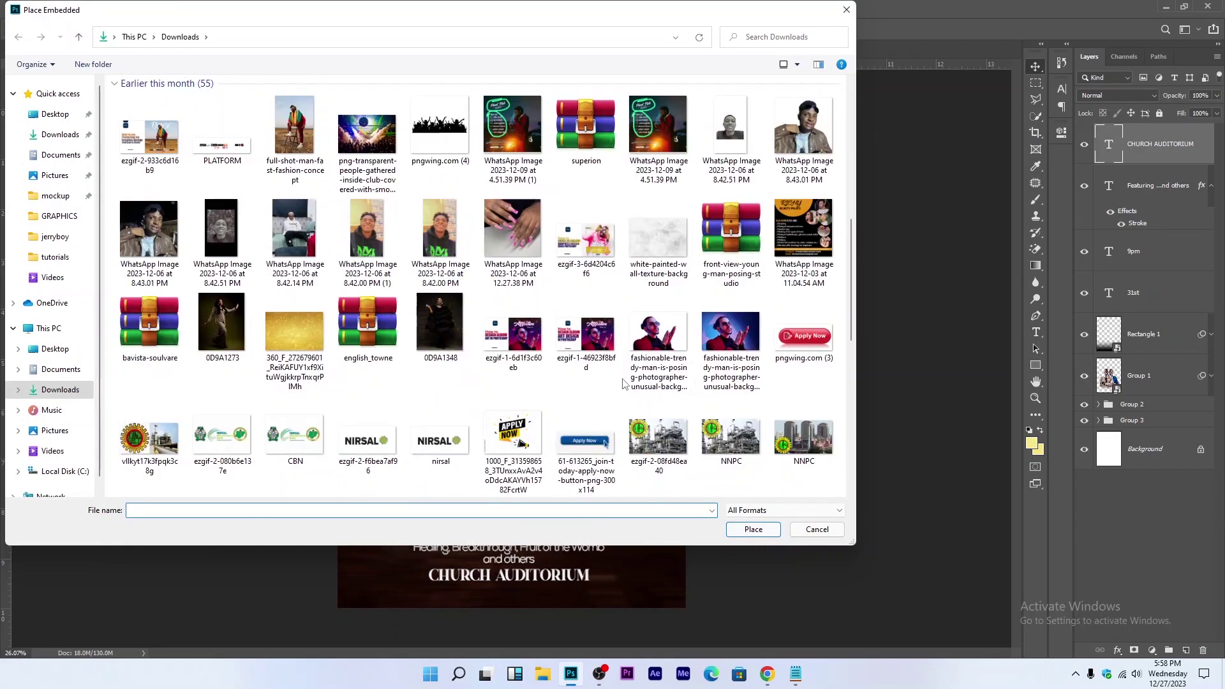
scroll(597, 366, down, 3)
click(586, 306)
click(753, 529)
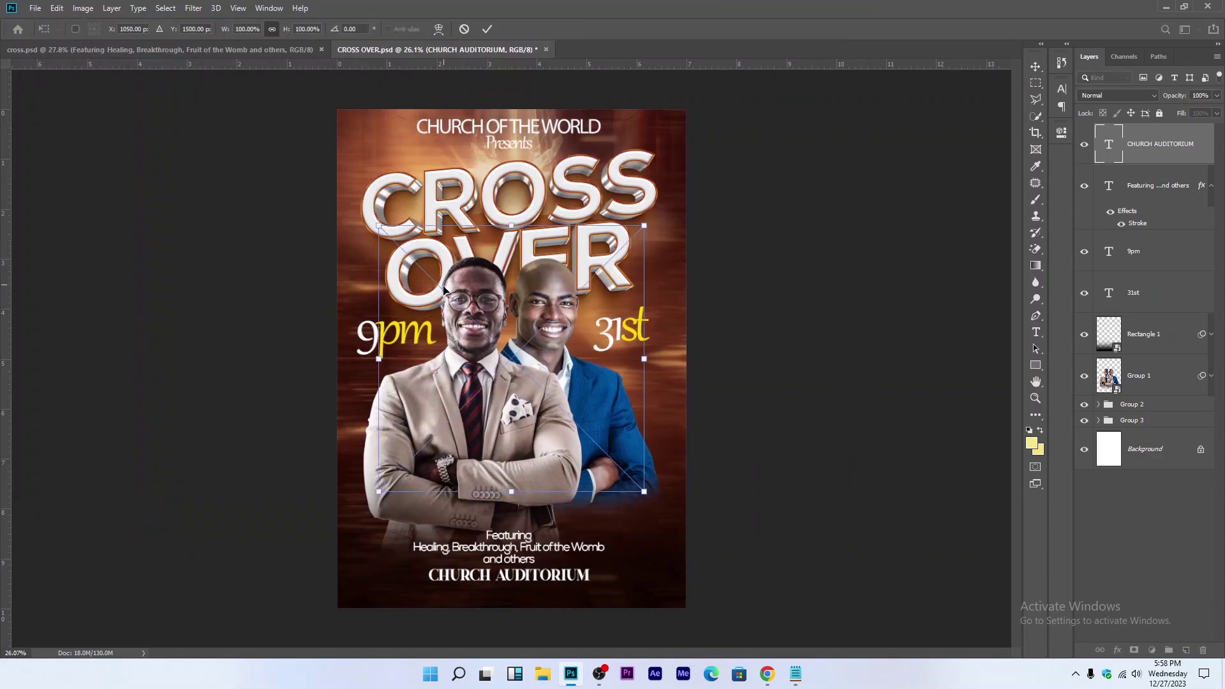
mouse_move(379, 225)
mouse_down()
mouse_move(497, 465)
mouse_move(425, 581)
mouse_up()
key(Return)
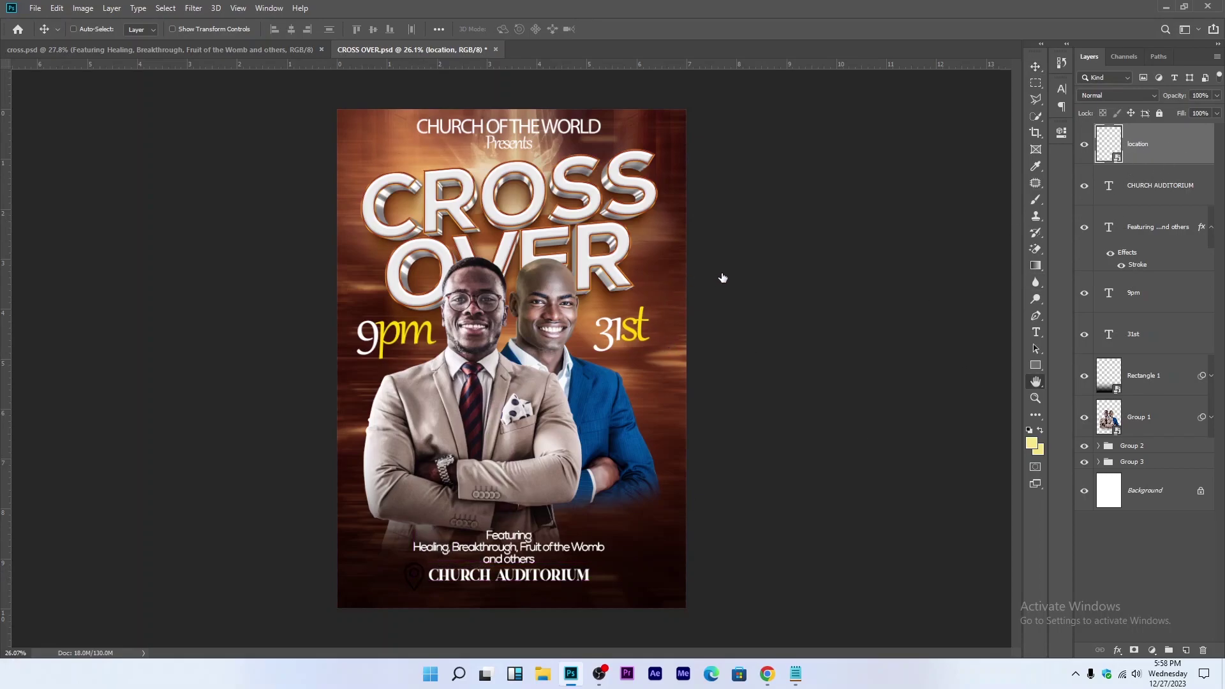
Step: Apply a Color Overlay to the location icon using yellow ffd800 sampled from the 31st text
click(759, 276)
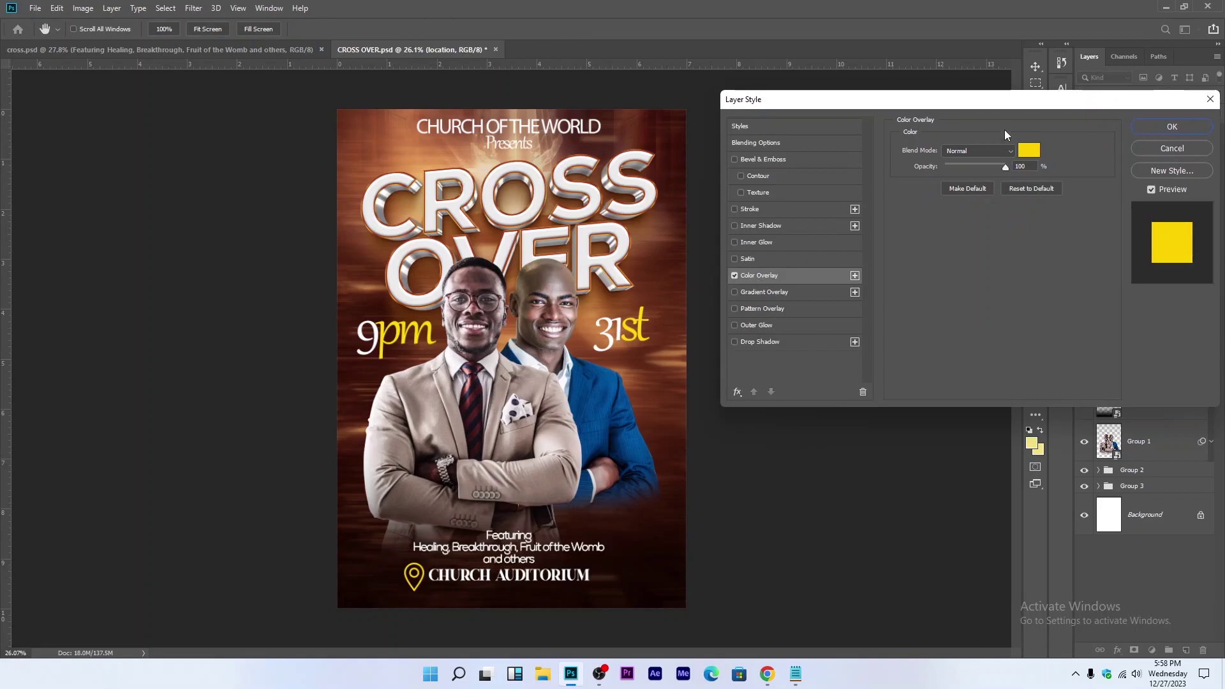
click(1030, 150)
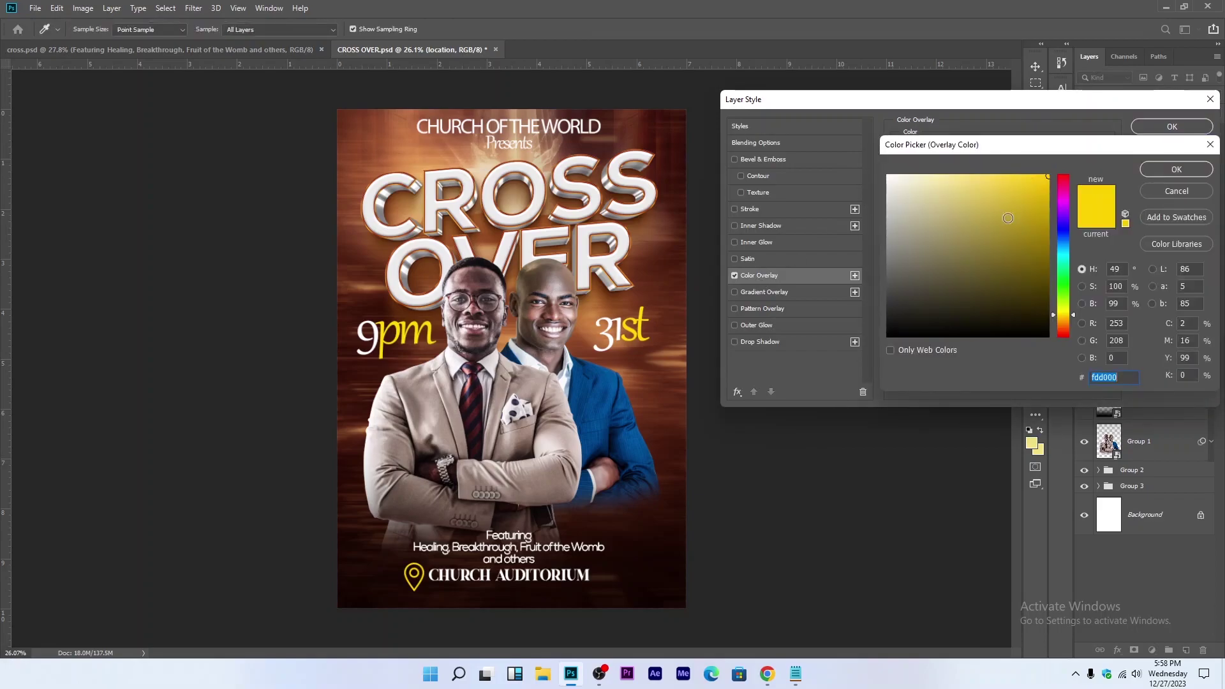
click(640, 320)
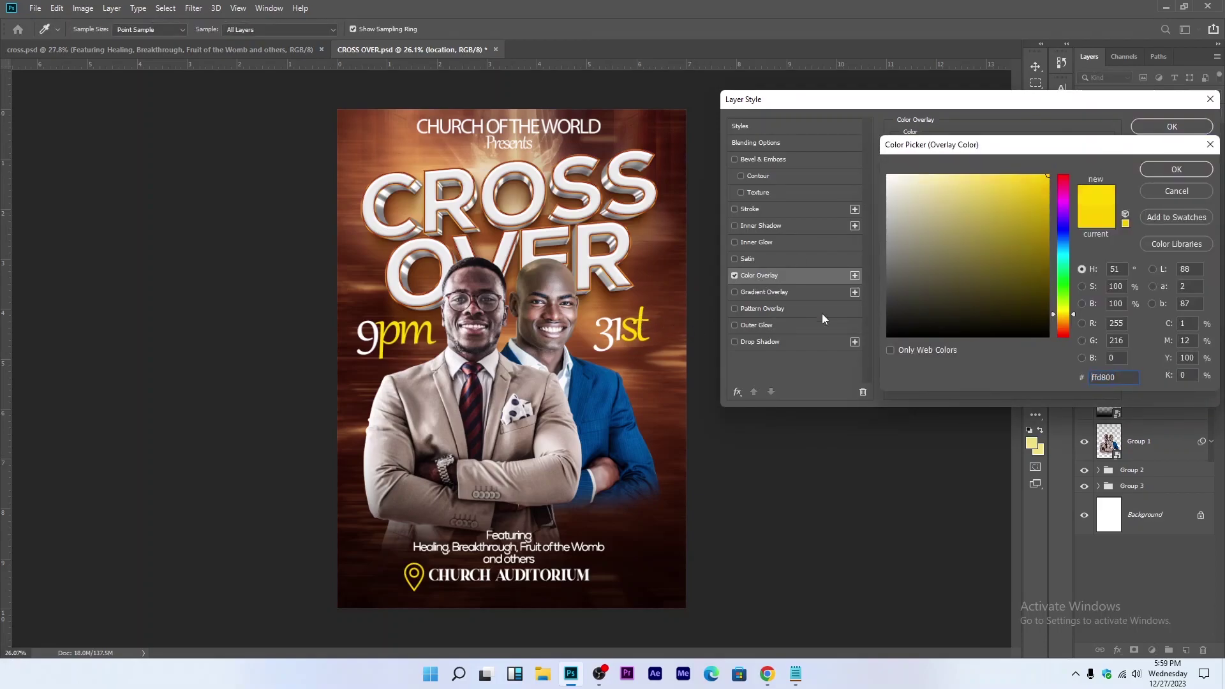
click(1162, 171)
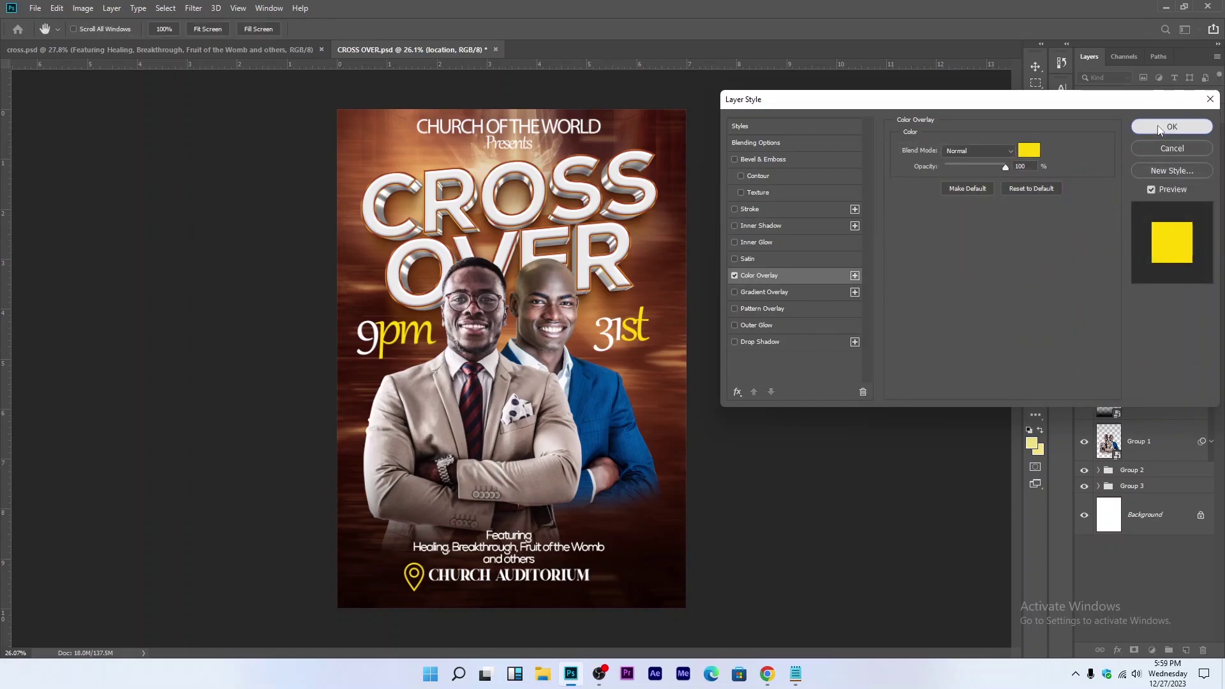
click(1160, 127)
Step: Scale the yellow location icon down slightly and align it closely beside the CHURCH AUDITORIUM text
key(ctrl+t)
drag(402, 576, 398, 602)
key(Return)
scroll(413, 578, up, 3)
key(ctrl+t)
key(Return)
key(ctrl+t)
key(Return)
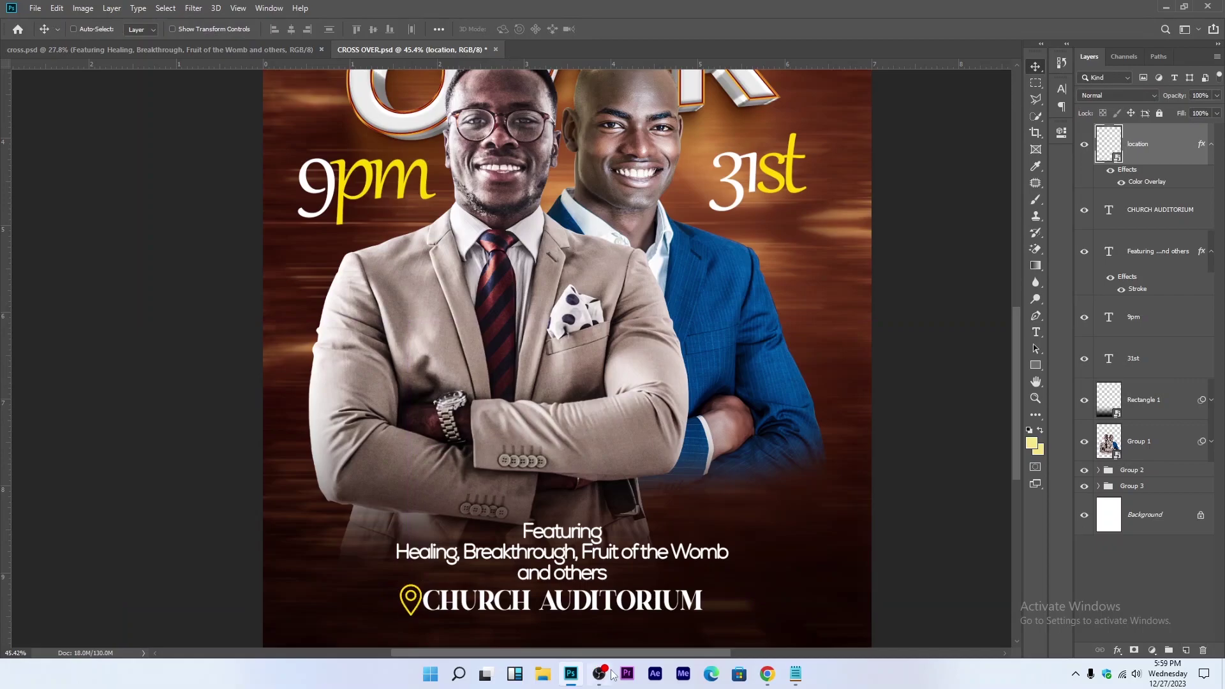
Step: Group the location, CHURCH AUDITORIUM and featuring text layers together and save the document
scroll(591, 421, down, 4)
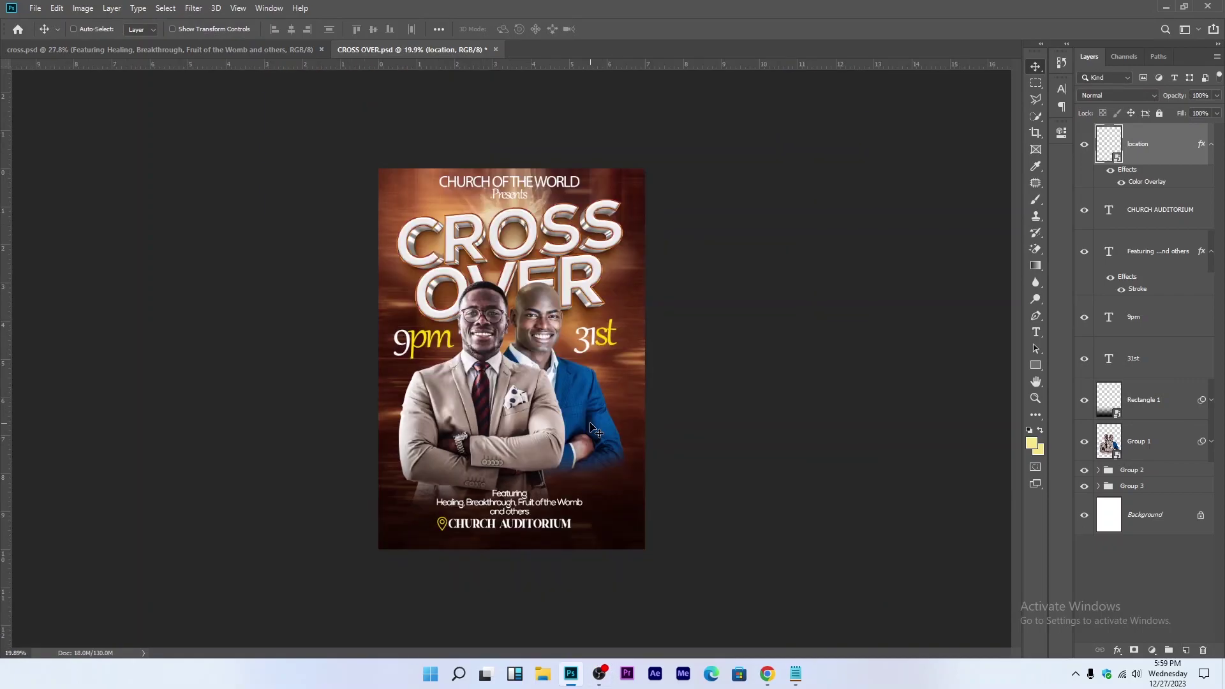
ctrl+click(1180, 213)
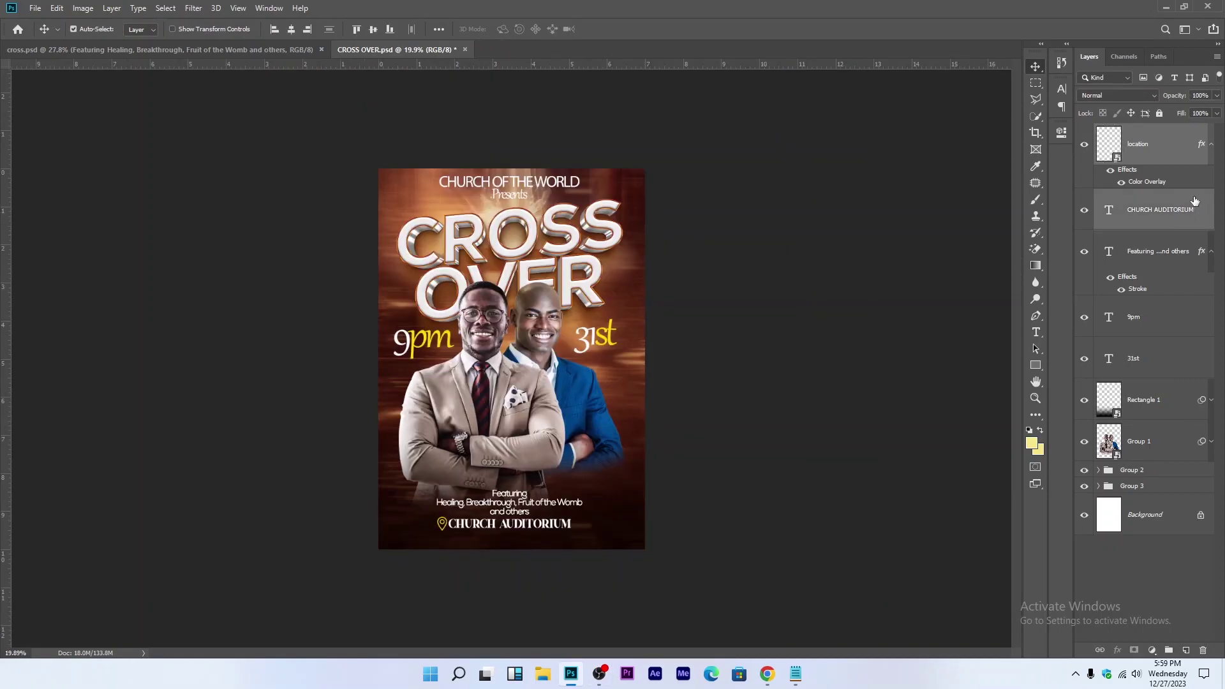
click(1212, 144)
ctrl+click(1165, 242)
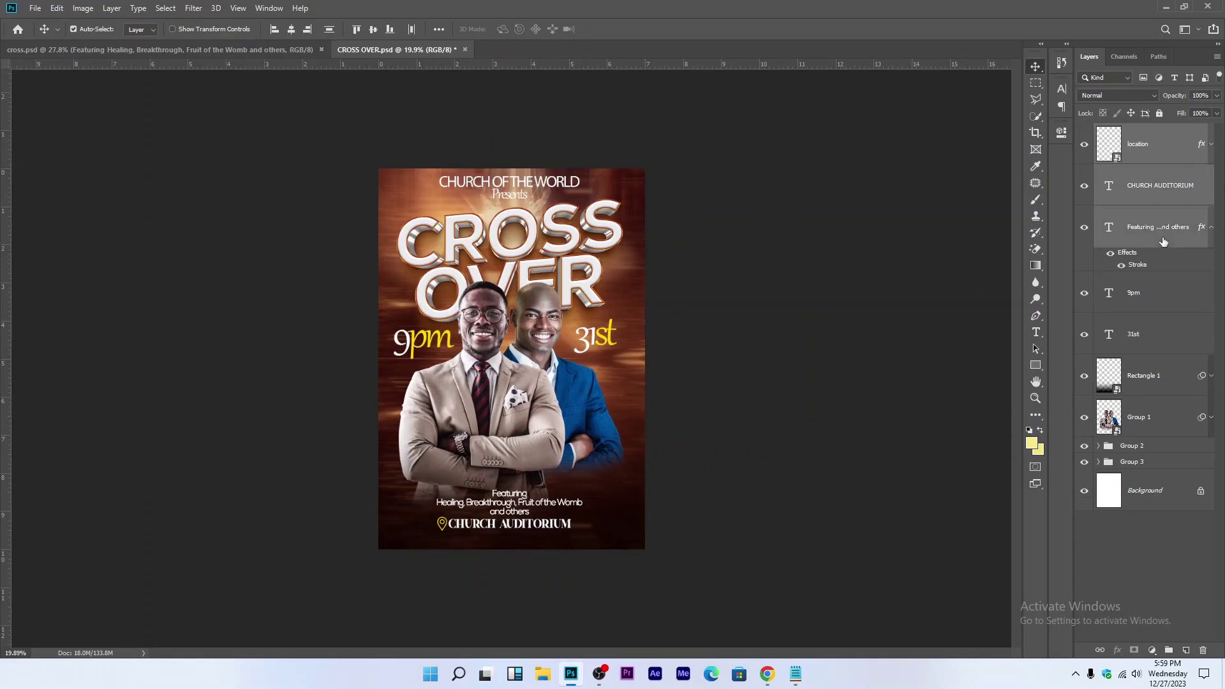
click(1211, 228)
key(ctrl+g)
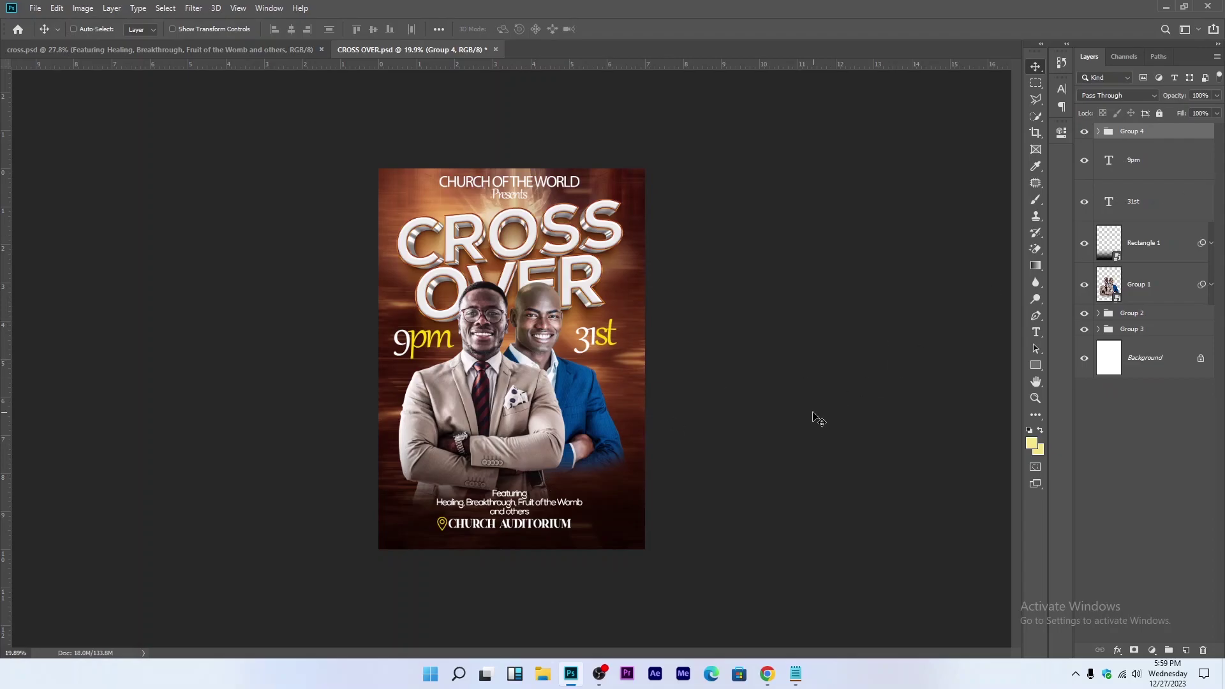
scroll(660, 481, up, 5)
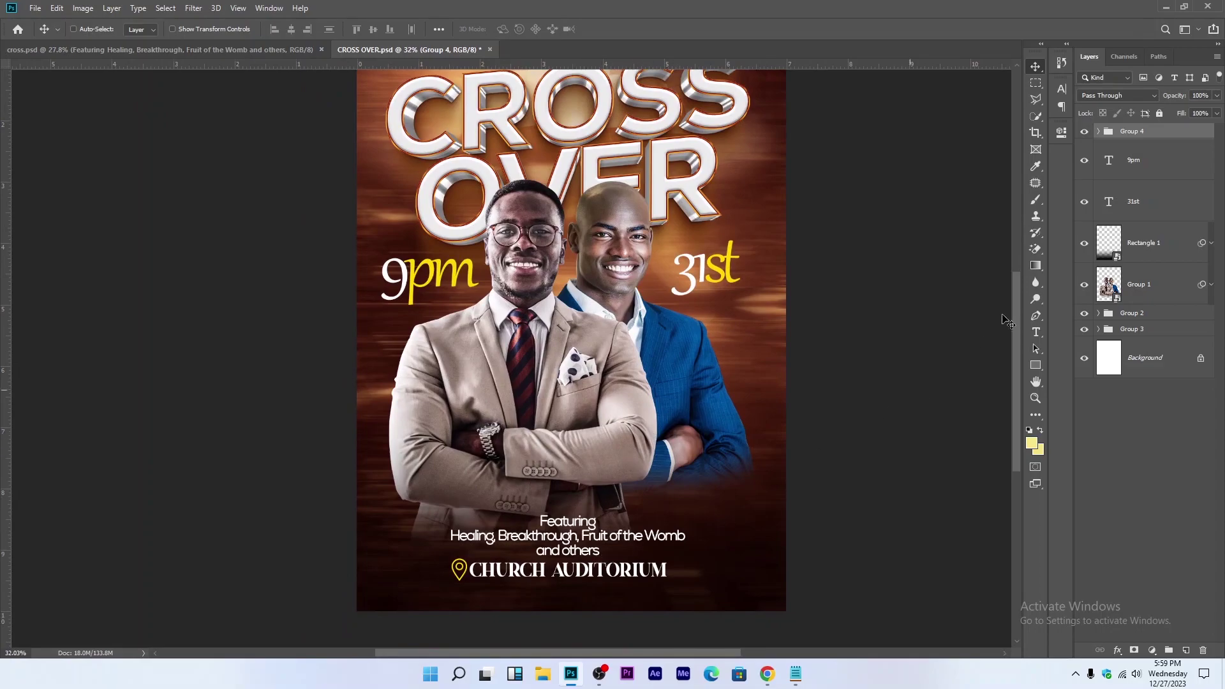
key(ctrl)
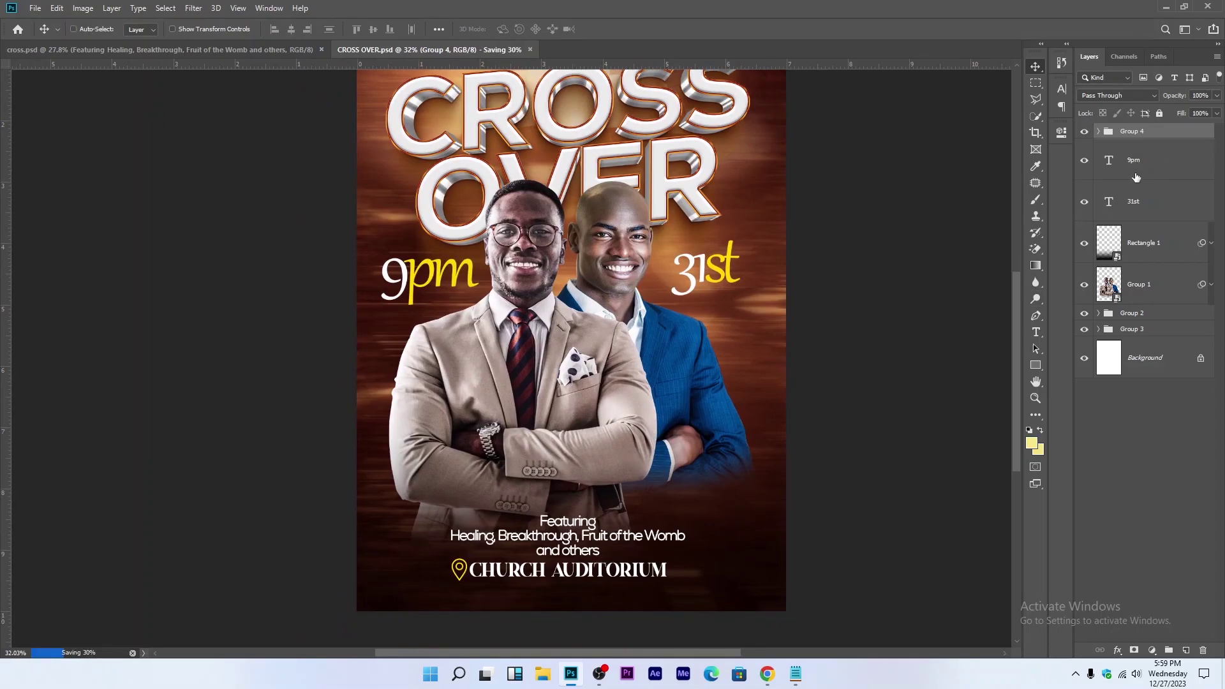
Step: Group the 9pm and 31st text layers together and save the document
click(1138, 173)
ctrl+click(1137, 203)
key(ctrl+g)
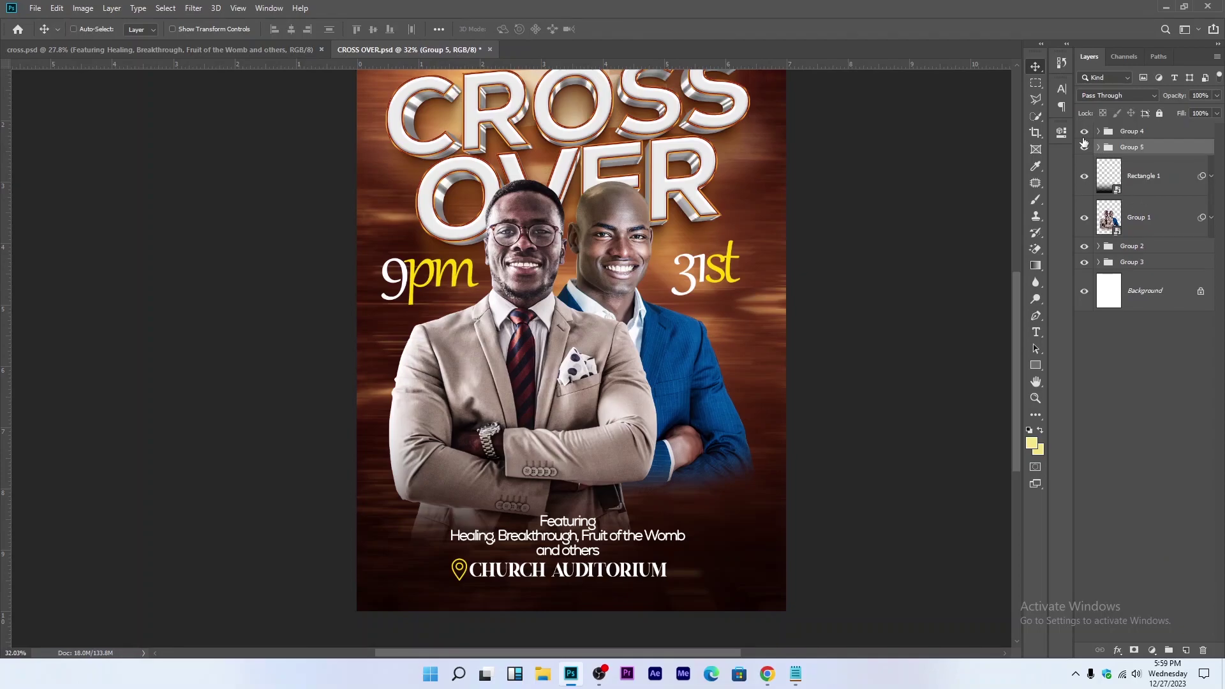
key(ctrl)
key(ctrl+s)
scroll(710, 302, down, 2)
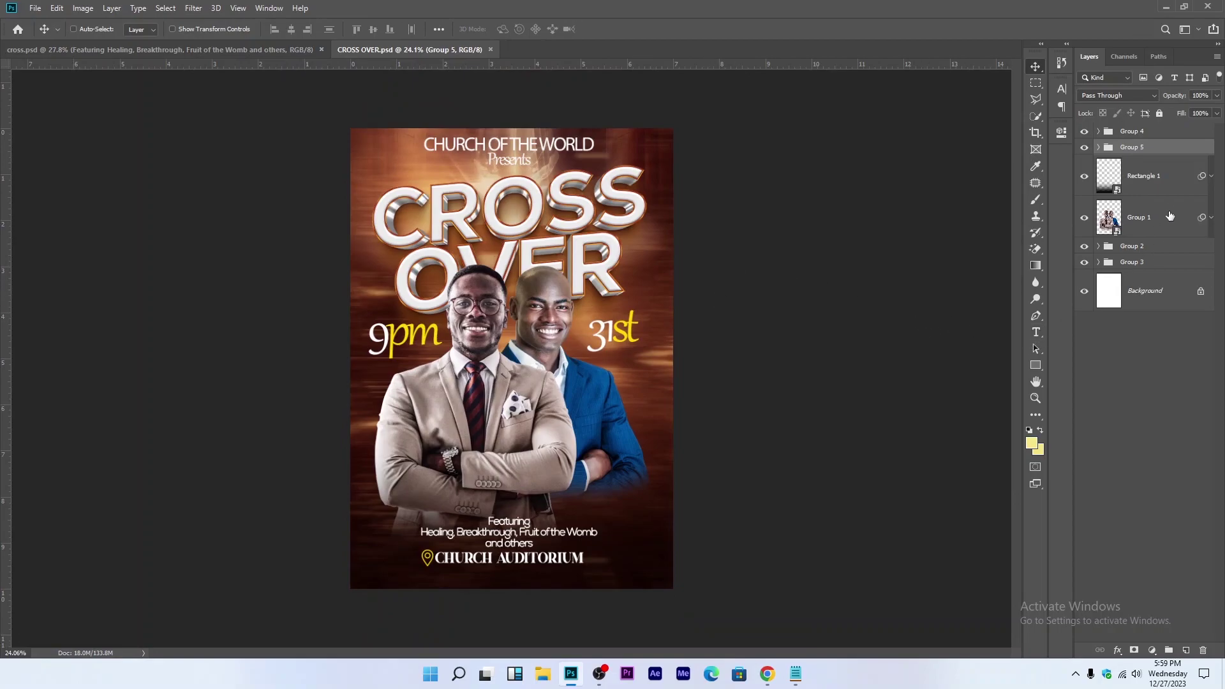
click(1158, 173)
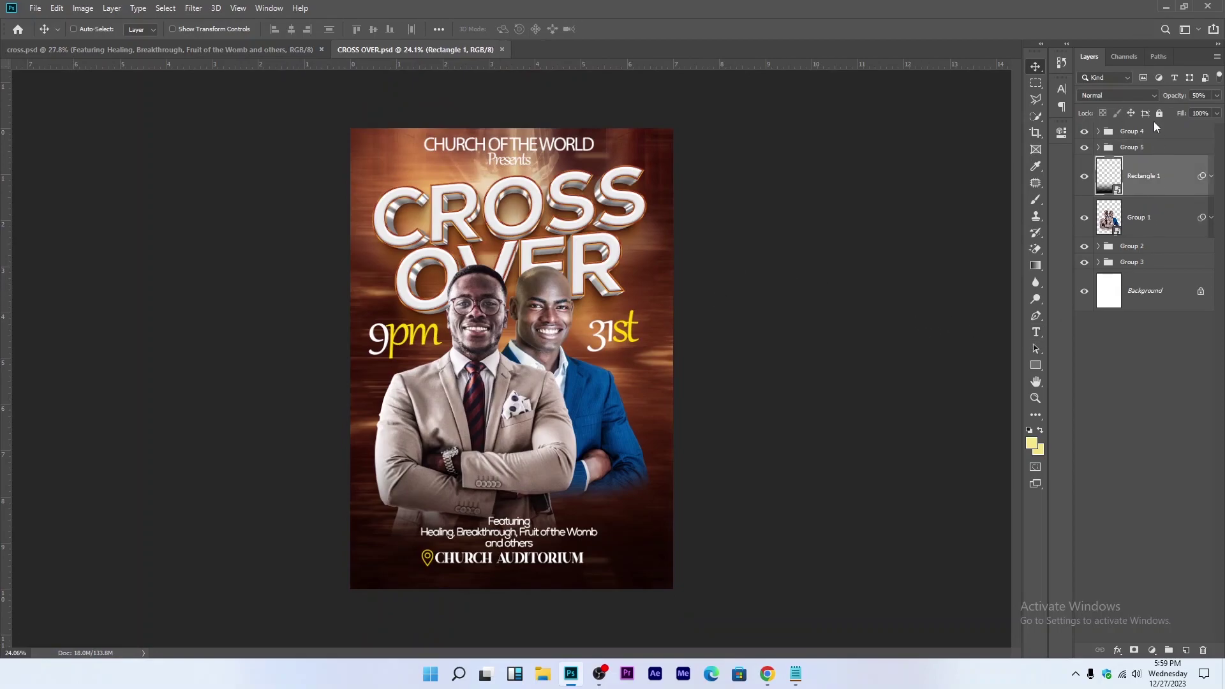
click(1152, 130)
click(1037, 332)
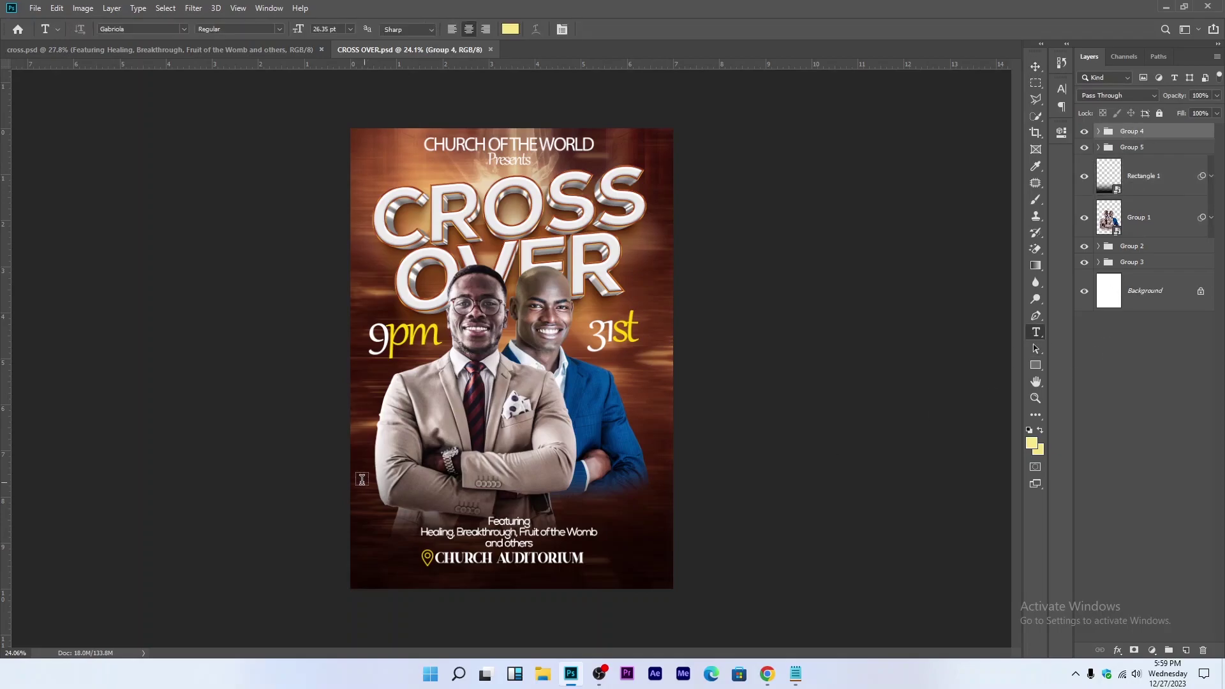
drag(544, 461, 545, 464)
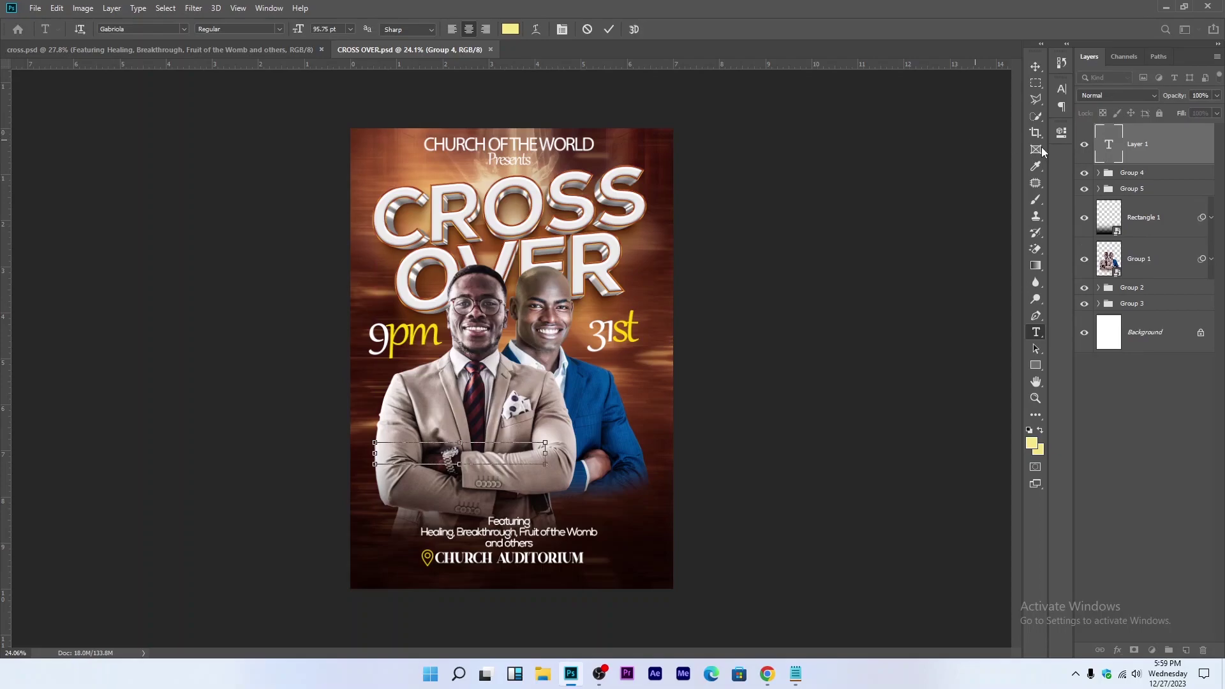
click(586, 31)
click(1098, 131)
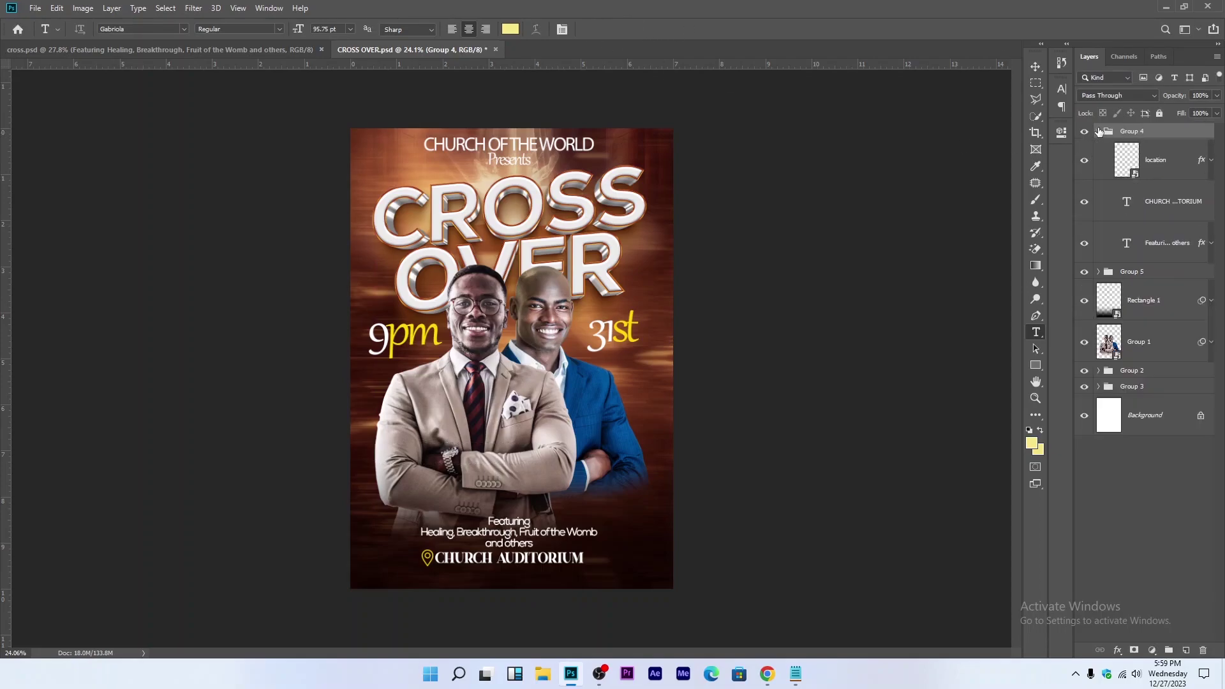
click(1168, 201)
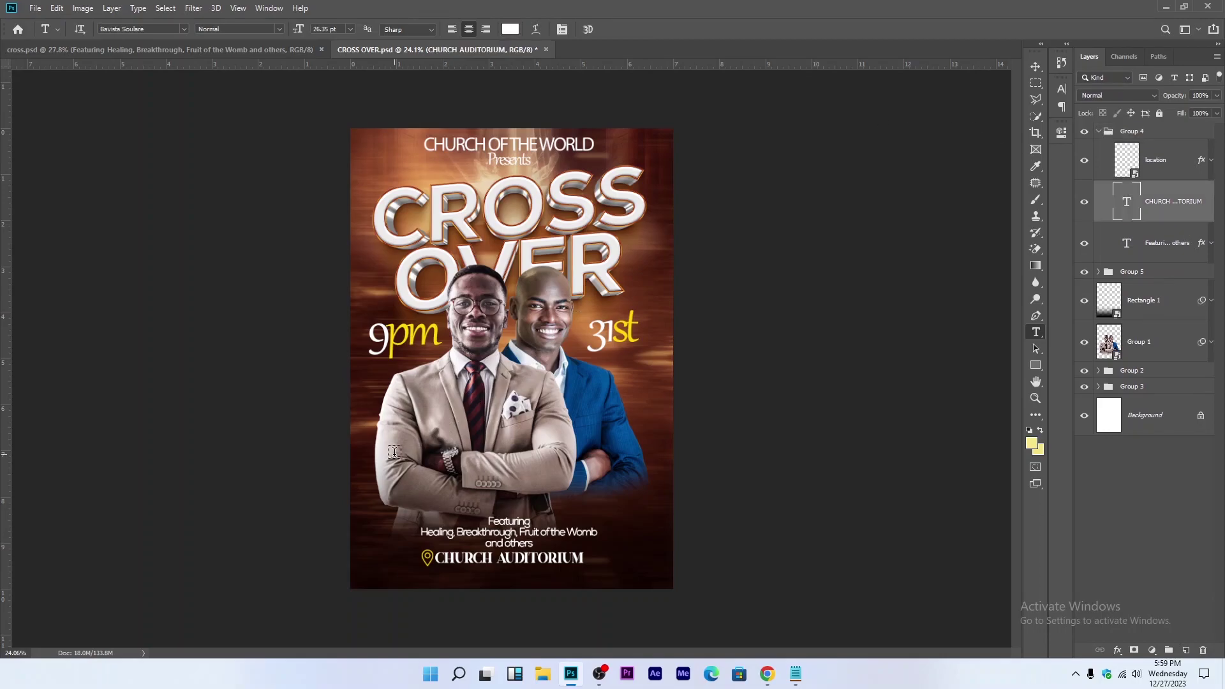
drag(406, 460, 606, 488)
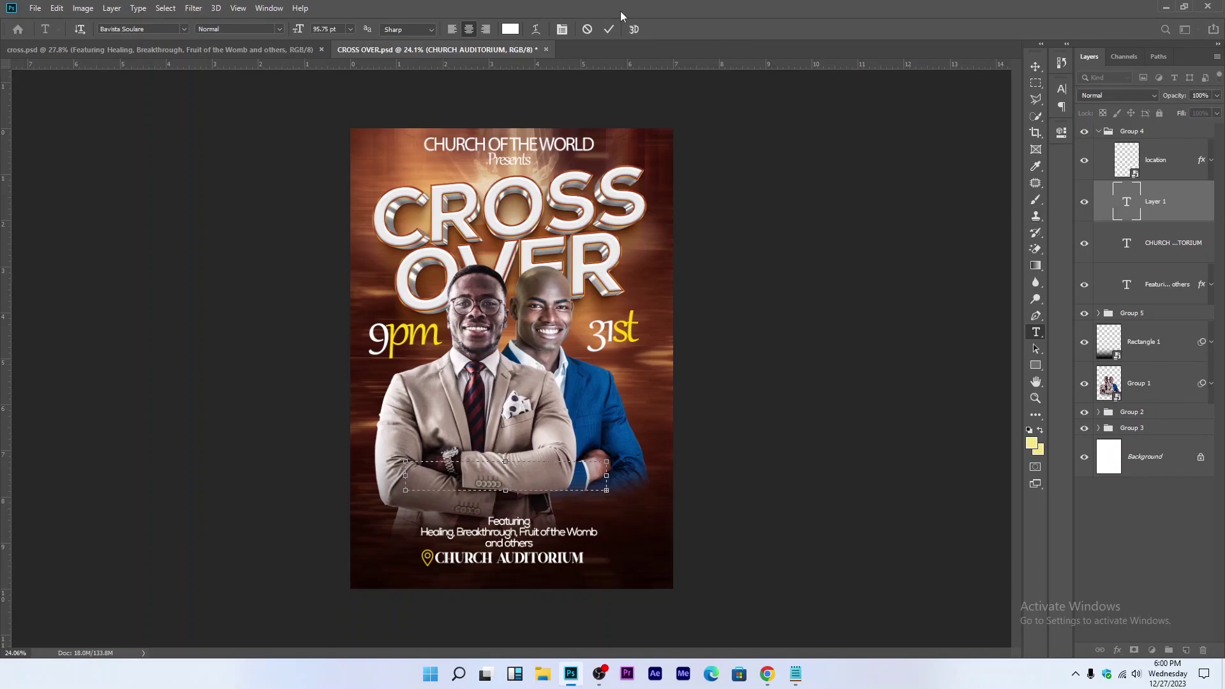
click(588, 29)
click(1036, 66)
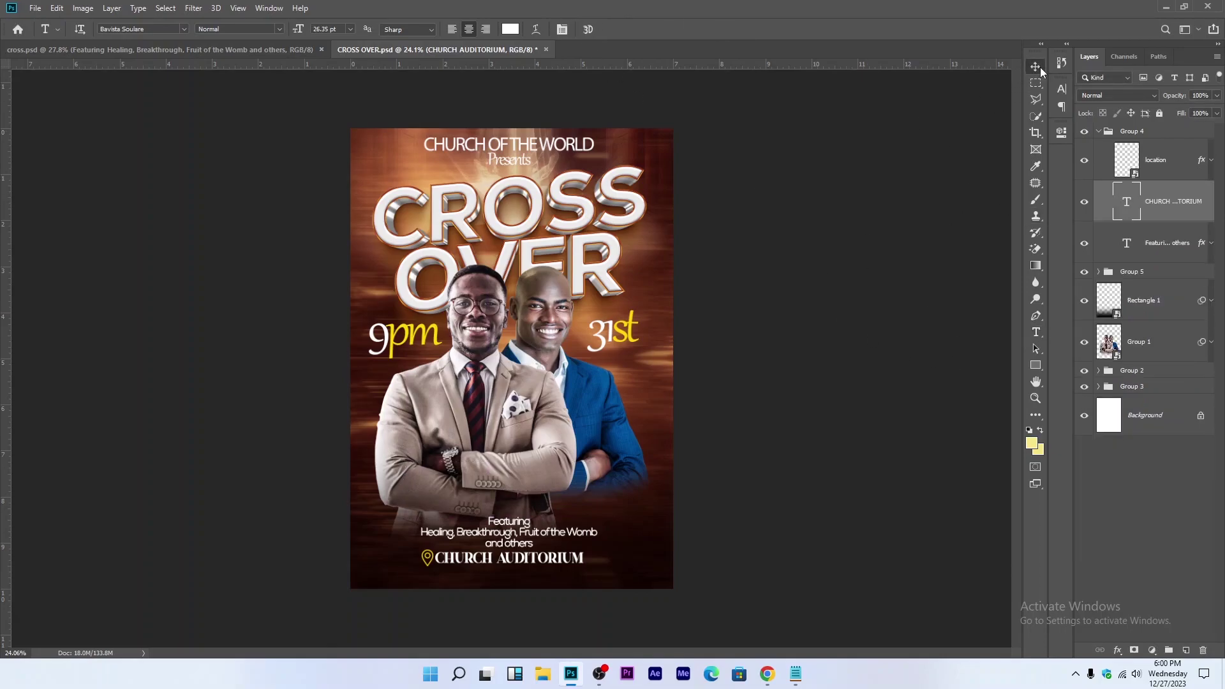
click(1100, 132)
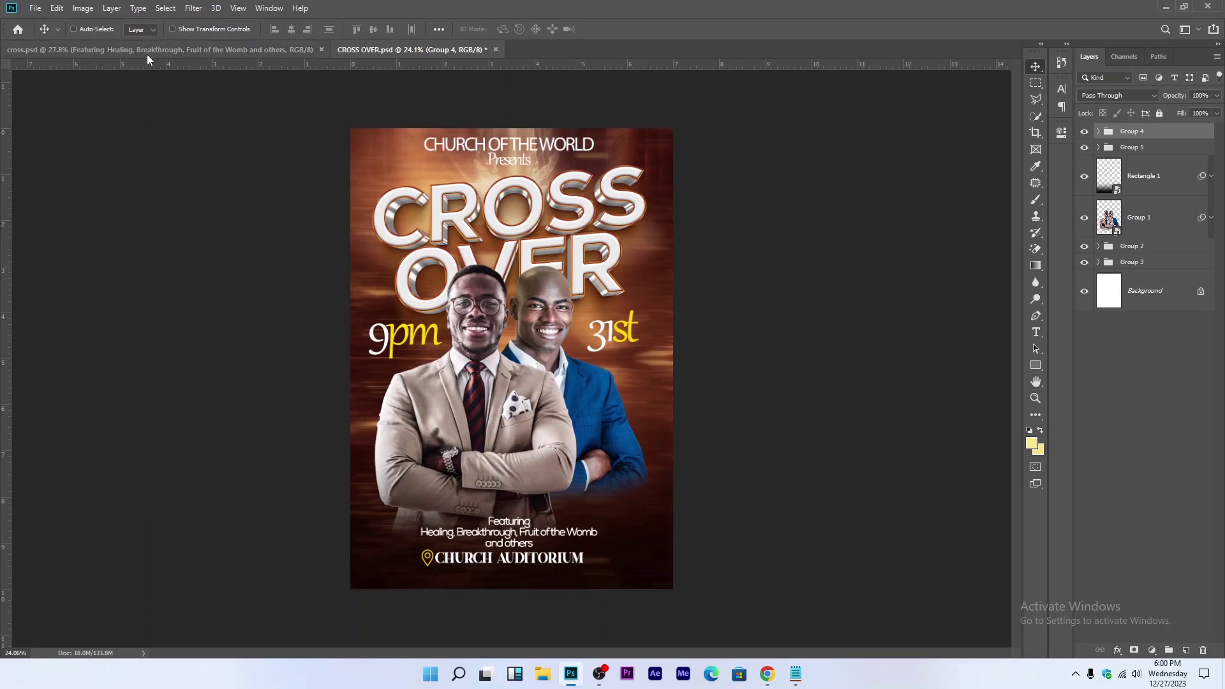
Step: Add a white text line reading COME AND EXPERIENCE GOD;S WONDERS near the flyer's lower edge
scroll(552, 541, up, 3)
scroll(552, 541, down, 3)
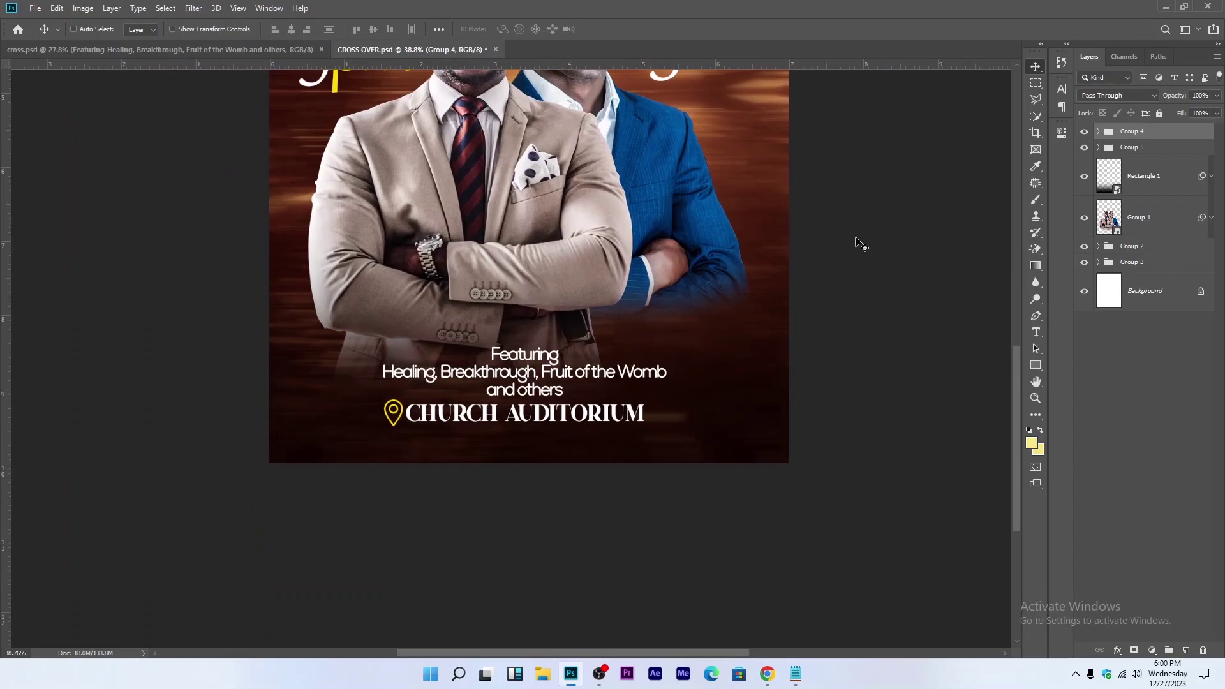
click(1035, 332)
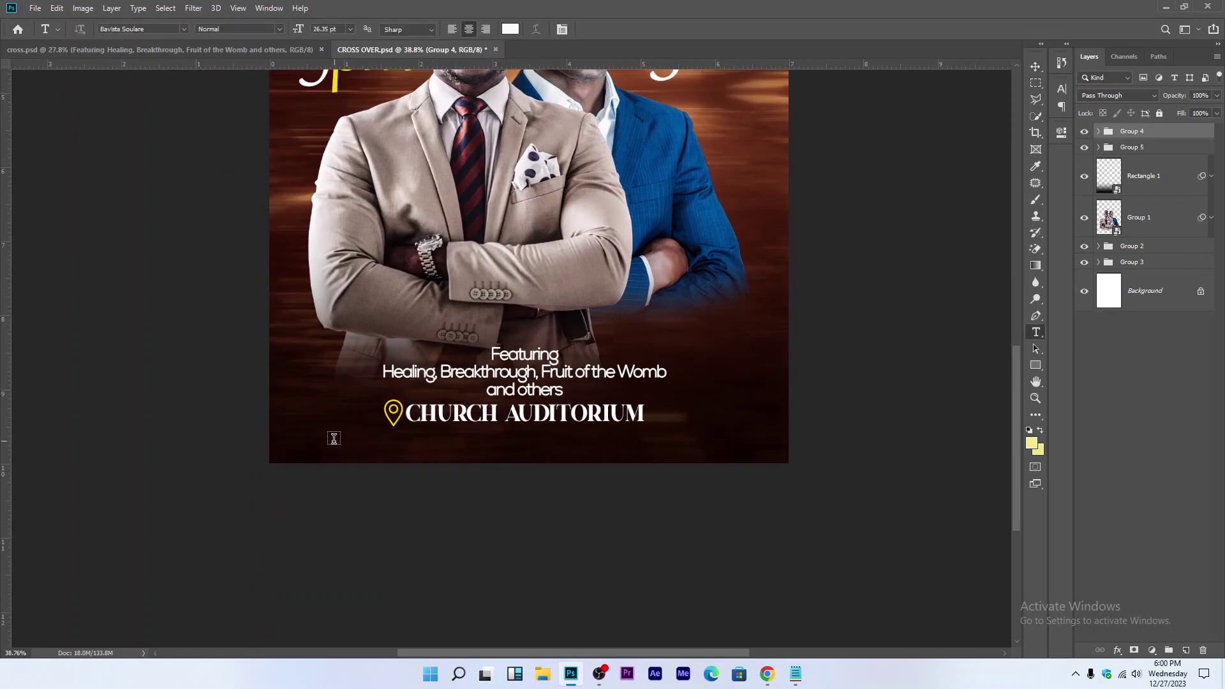
click(313, 439)
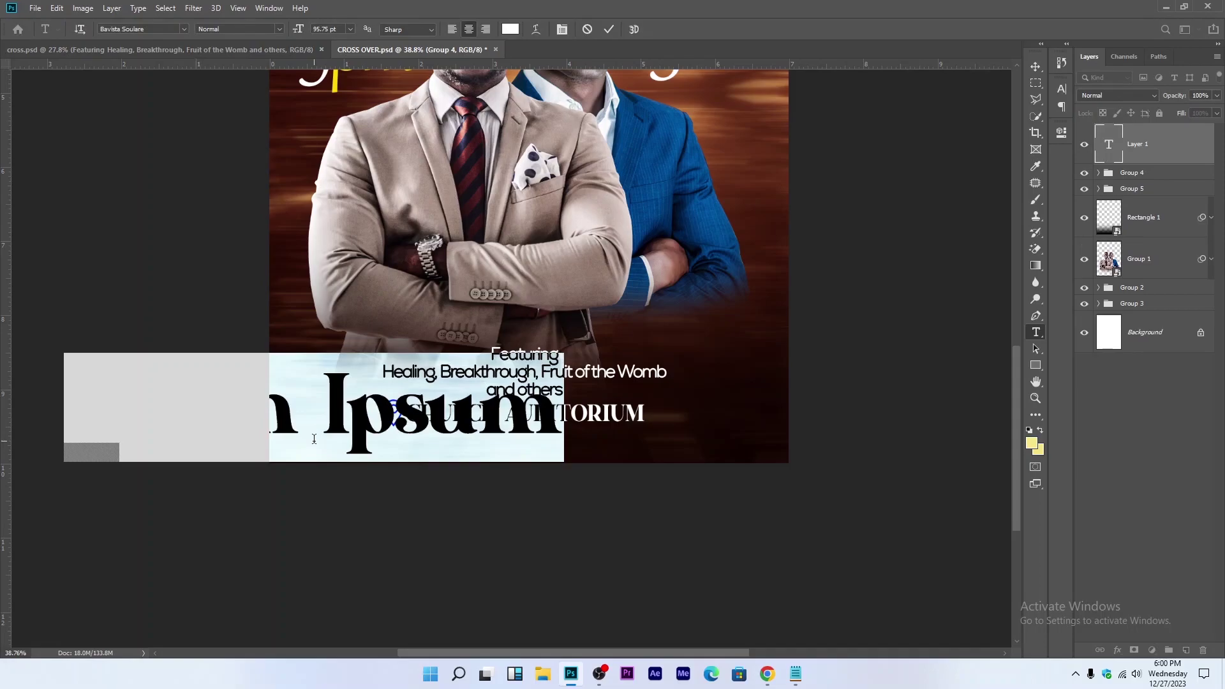
text(COME)
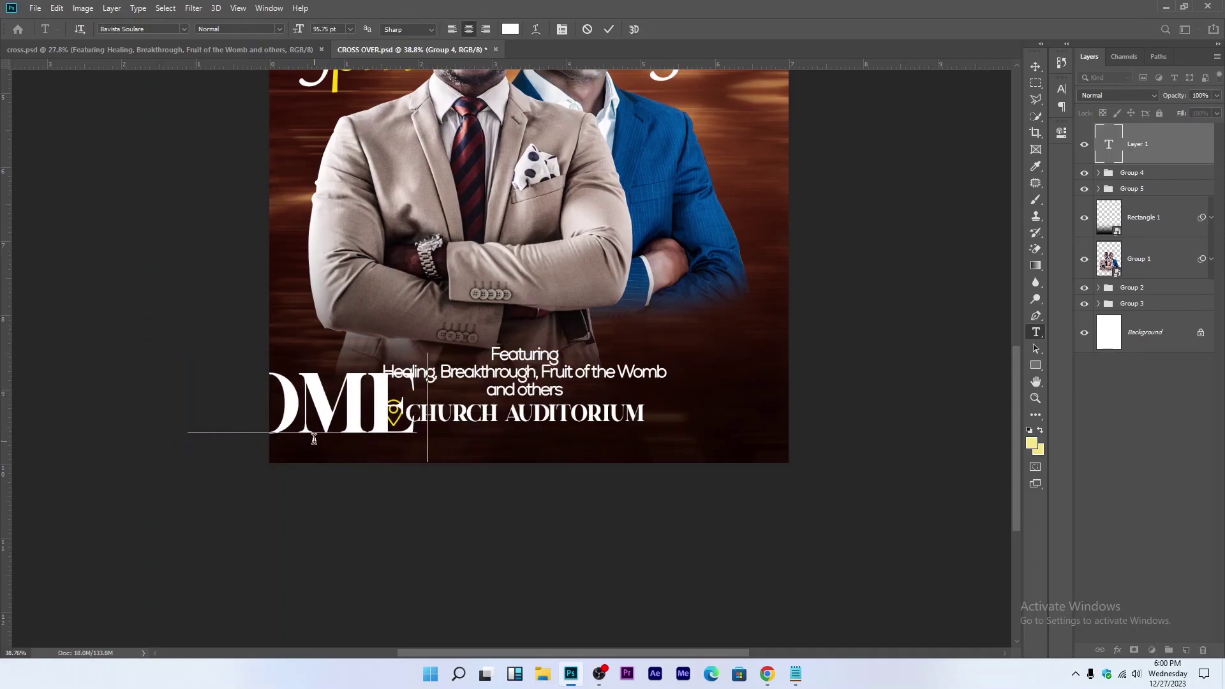
text( AND)
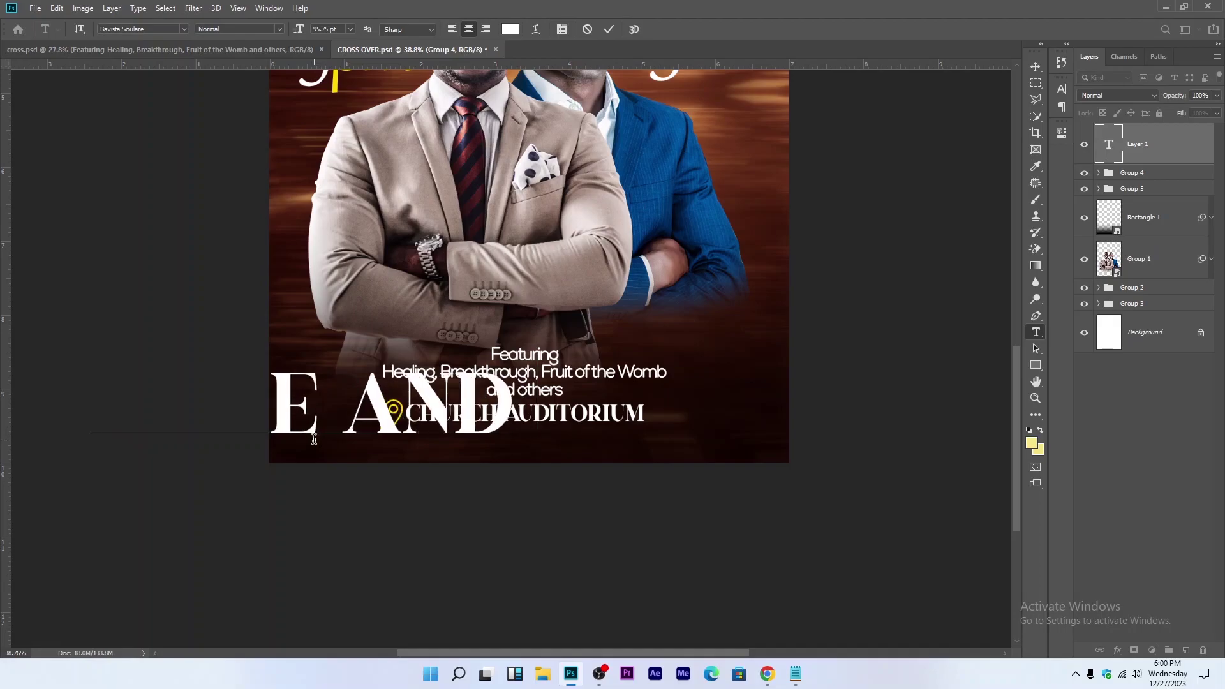
text( EXPERIENCE)
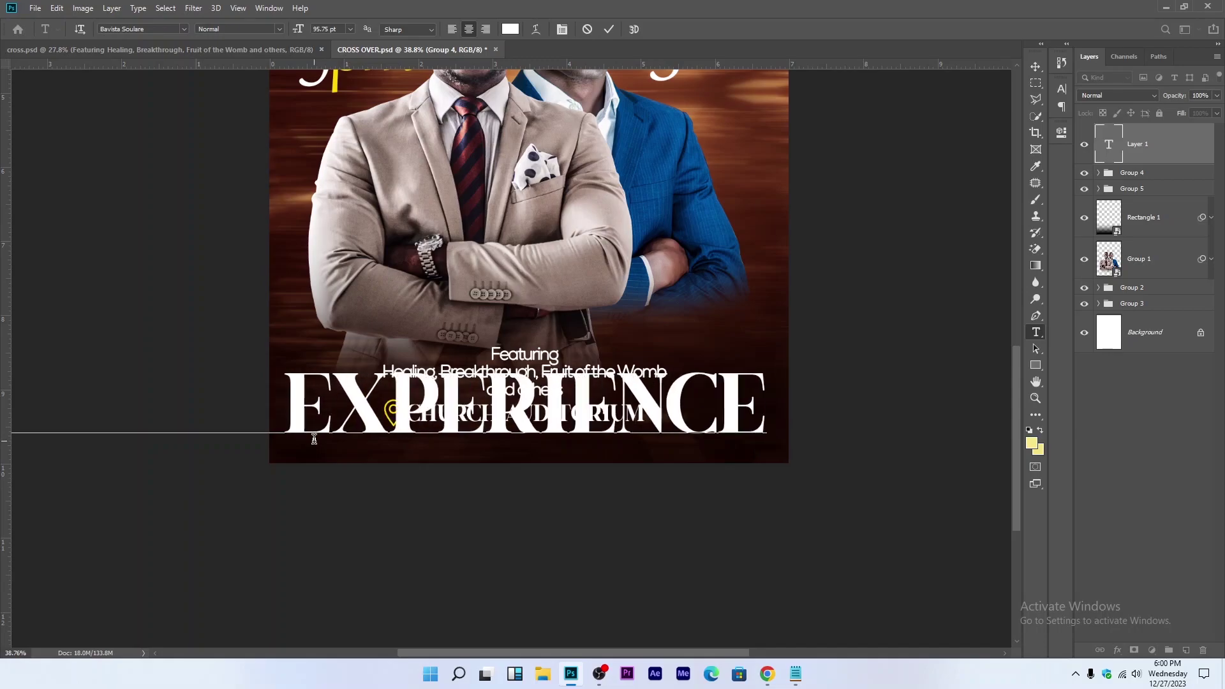
text( GOD'S W)
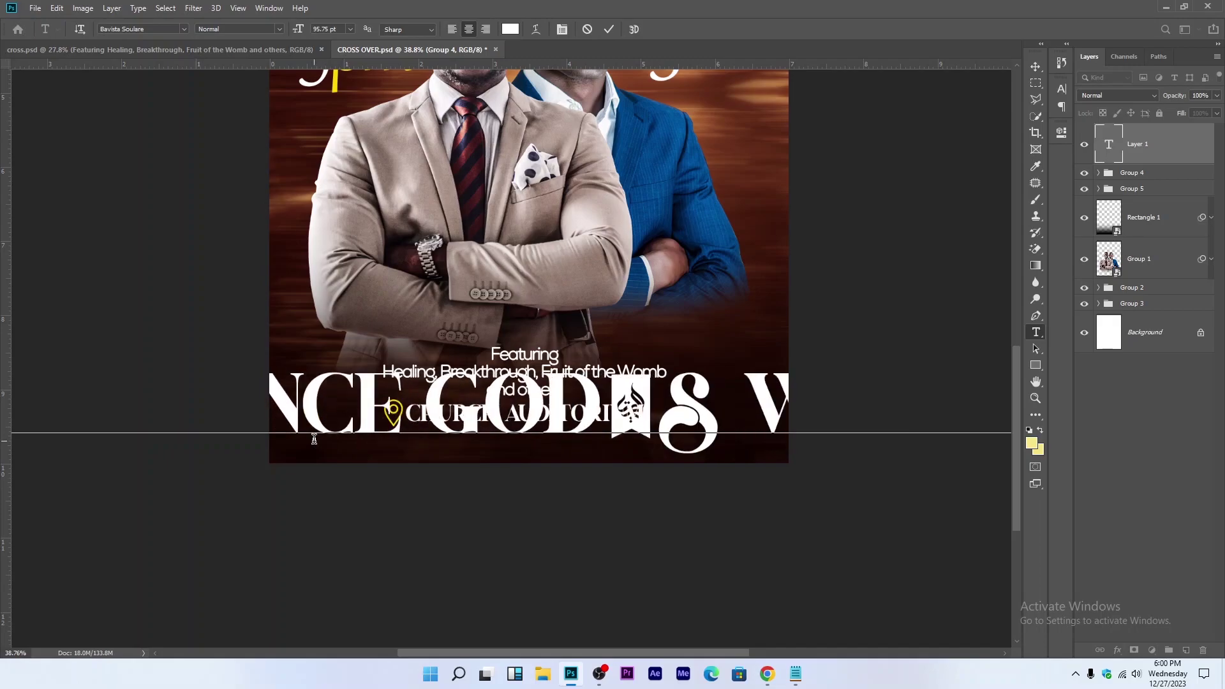
click(612, 29)
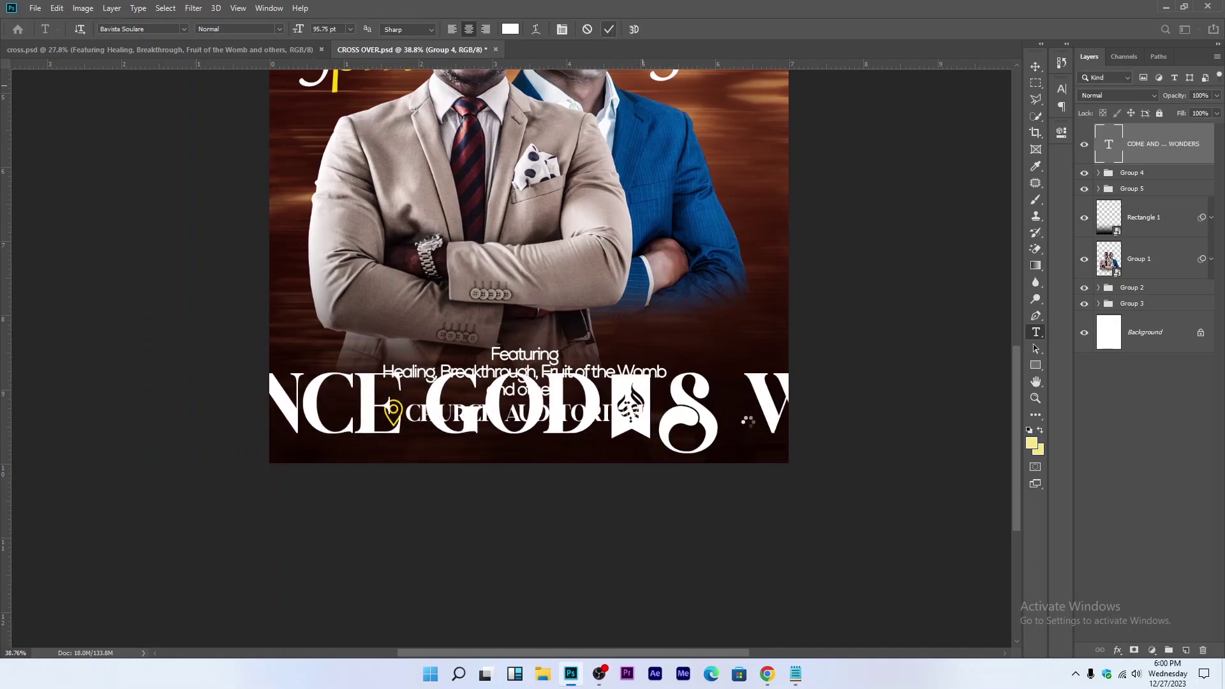
Step: Scale the COME AND EXPERIENCE text down to fit the flyer's width and centre it below CHURCH AUDITORIUM
key(ctrl+t)
scroll(598, 425, down, 3)
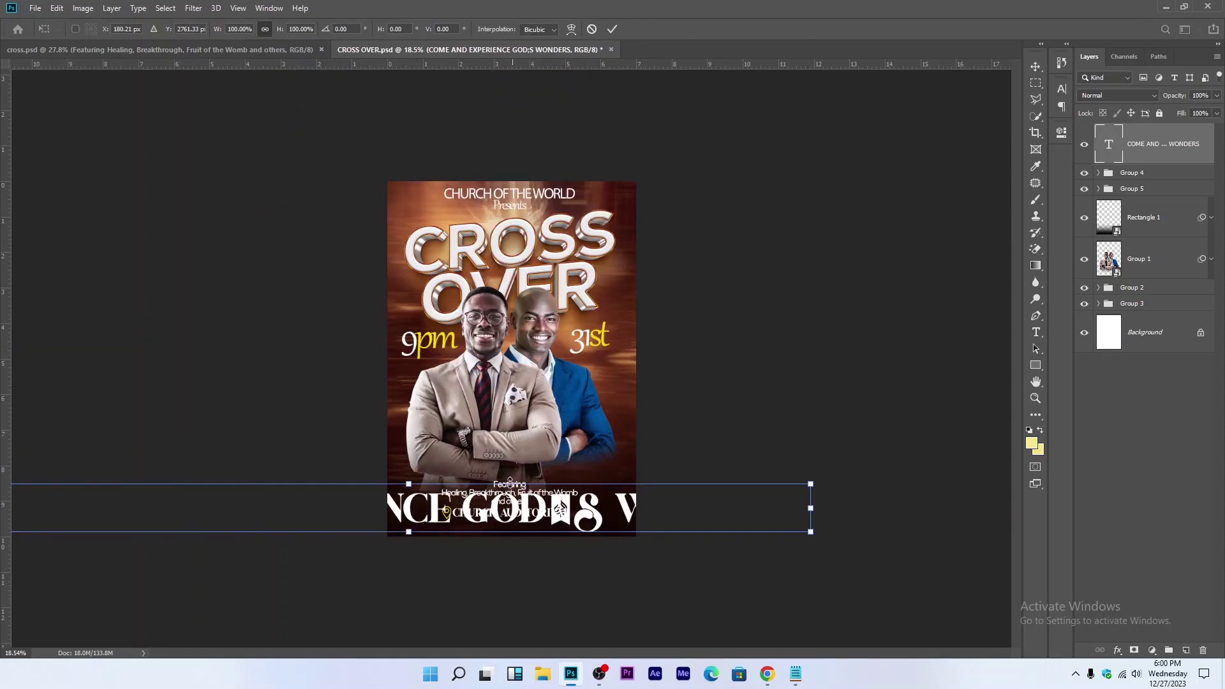
drag(414, 484, 423, 518)
key(Return)
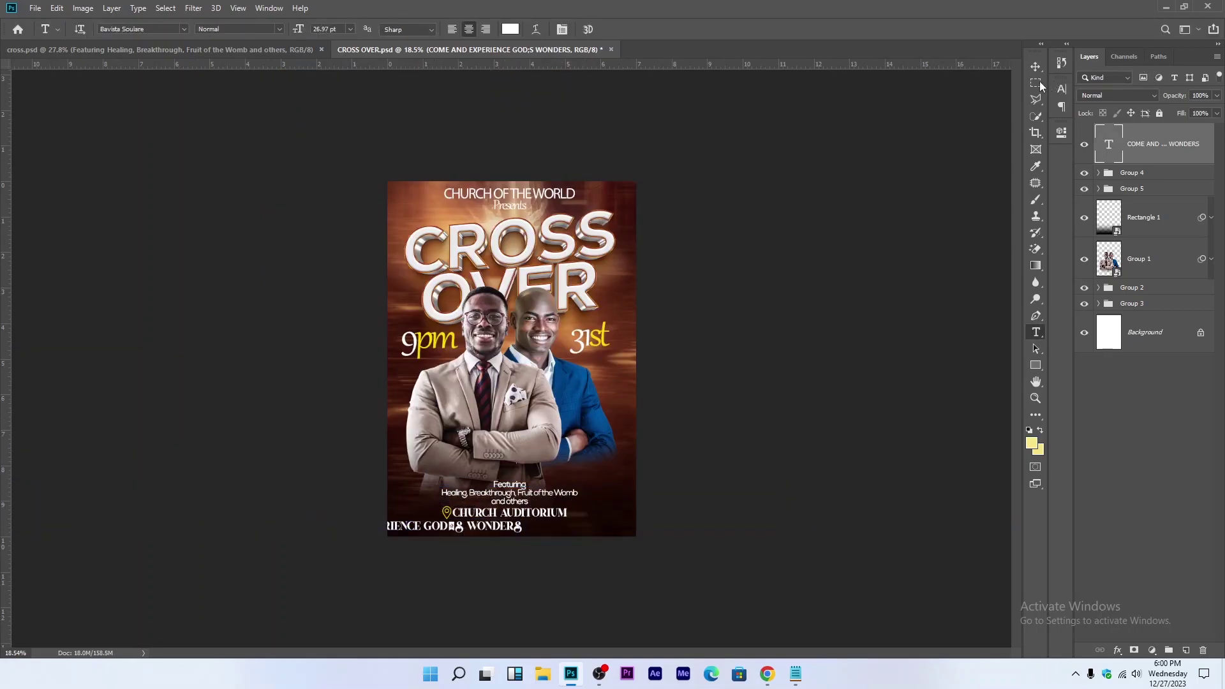
key(v)
drag(628, 473, 645, 464)
Step: Change the COME AND EXPERIENCE text's font to Arial Italic
key(t)
click(164, 29)
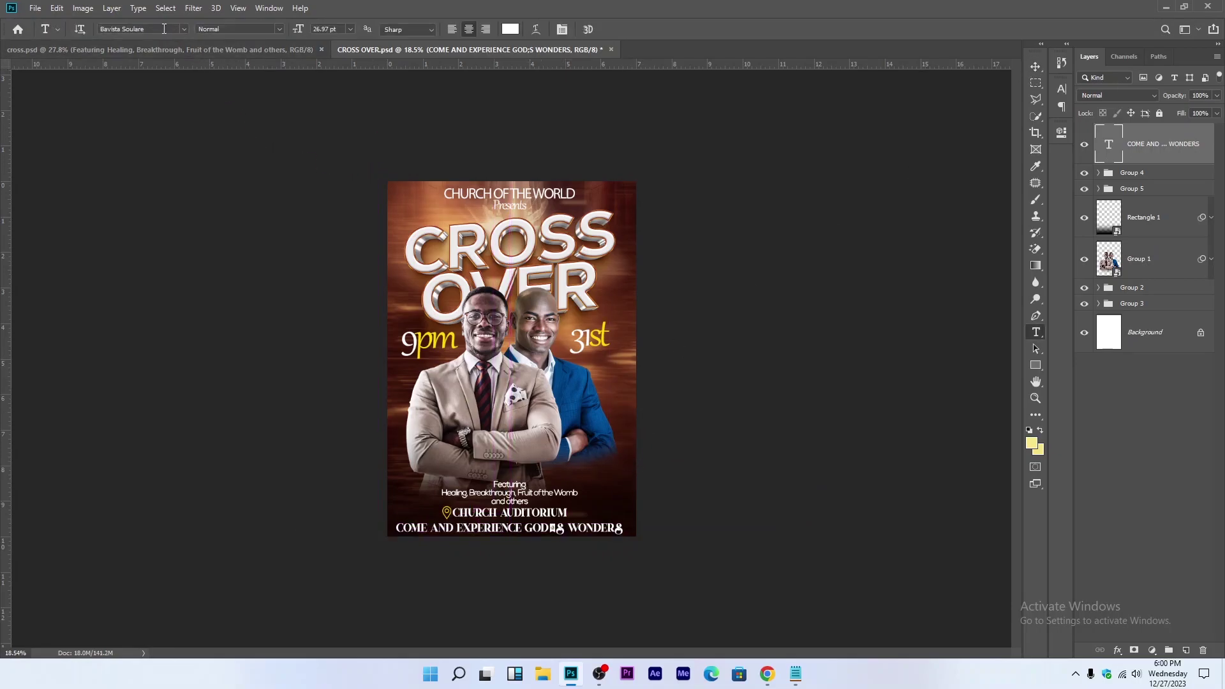
text(ARIA)
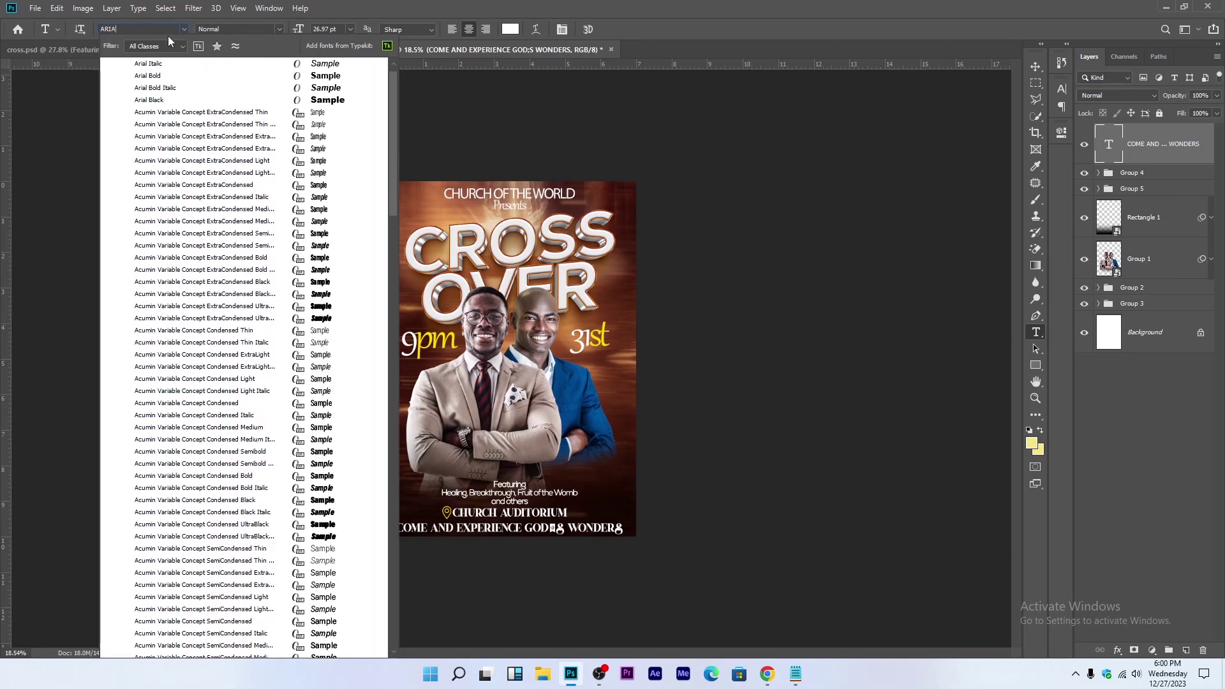
click(159, 65)
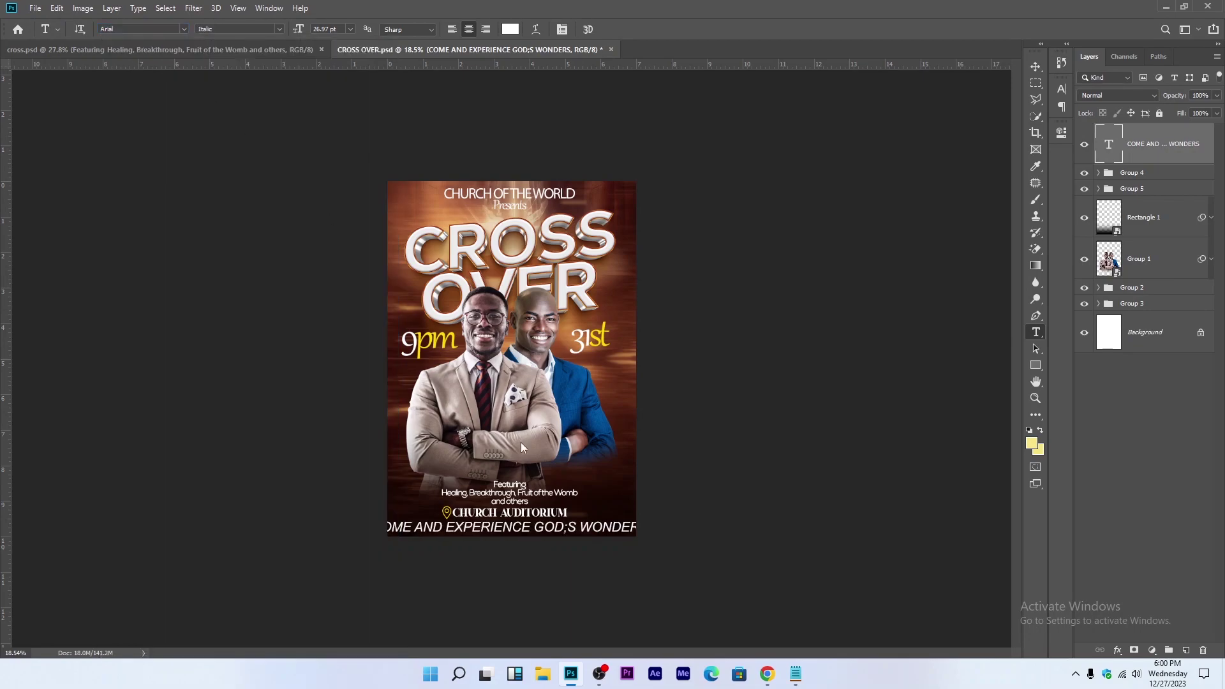
click(278, 28)
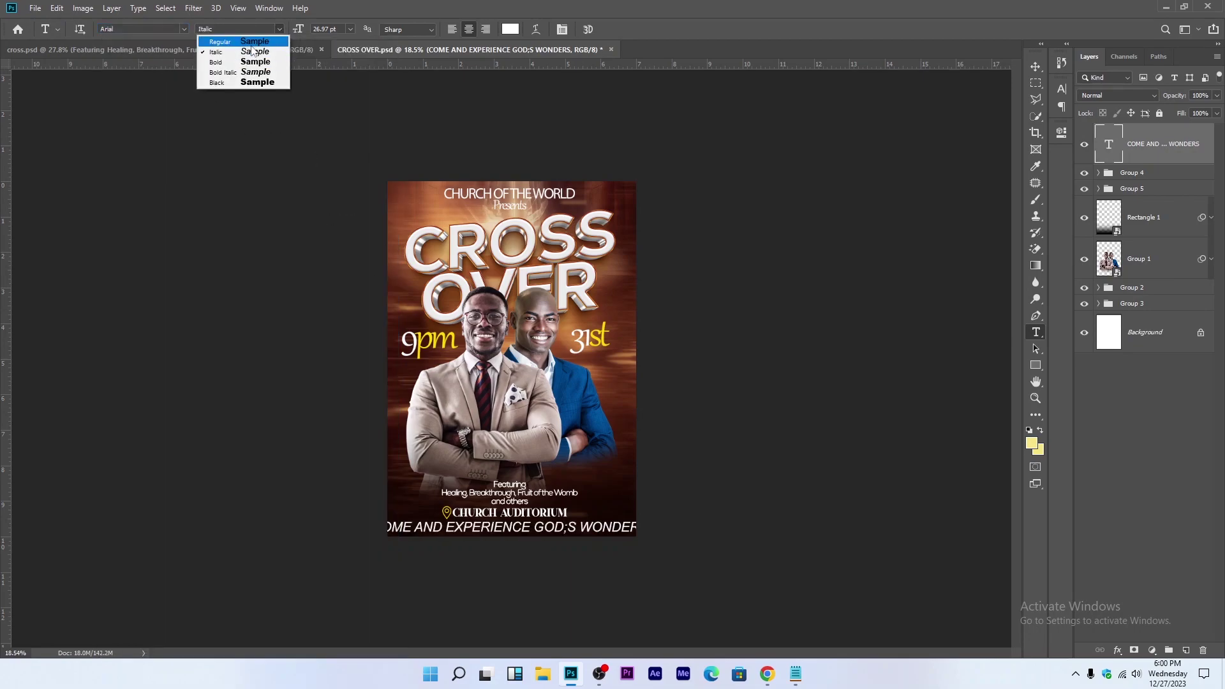
Step: Scale the Arial tagline to about 48% and place it just beneath CHURCH AUDITORIUM
click(1036, 66)
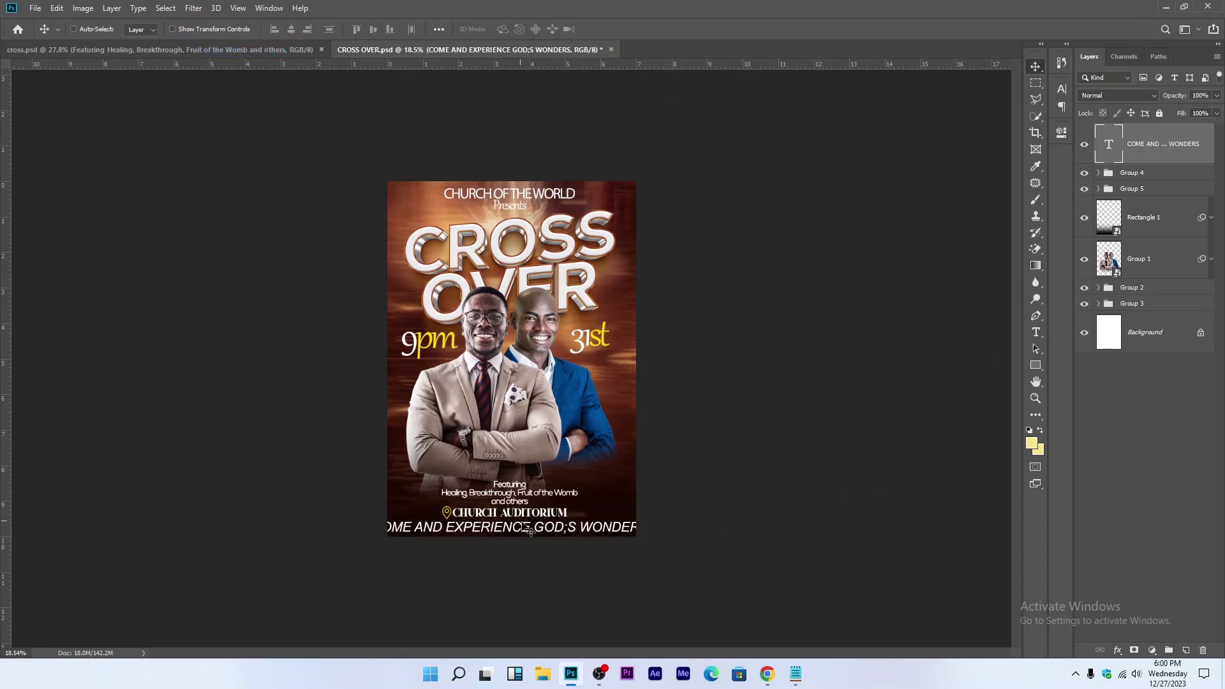
key(ctrl+t)
drag(510, 534, 511, 536)
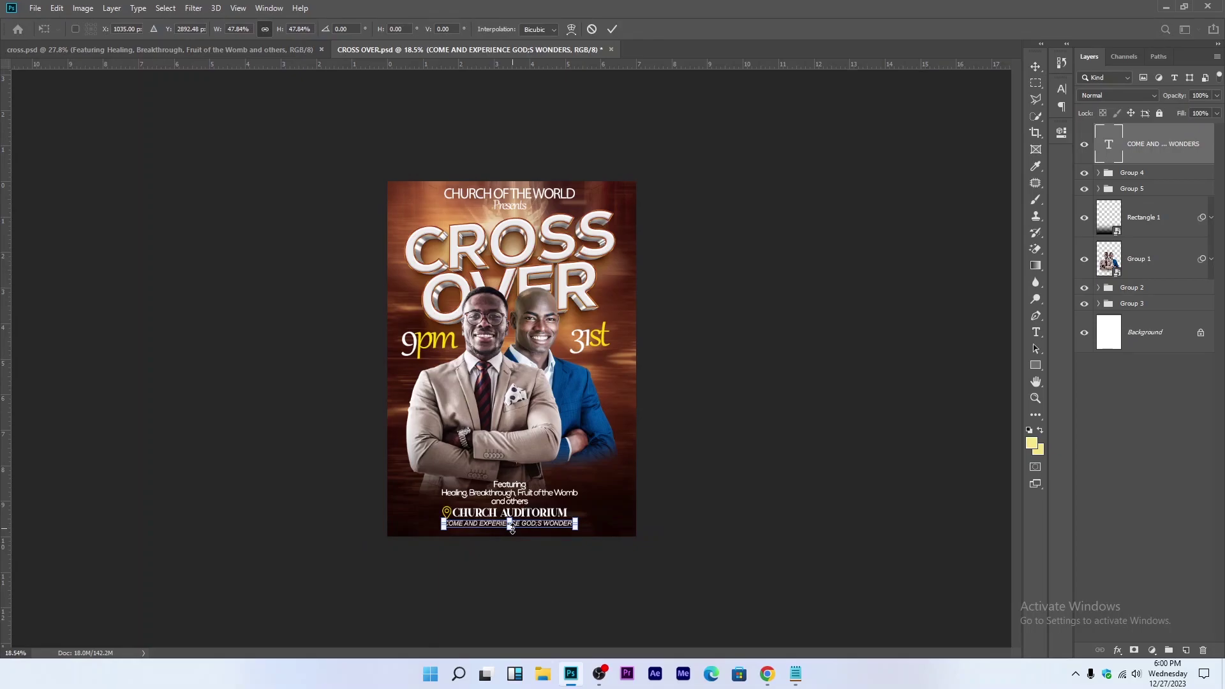
key(Return)
Step: Set the tagline's font style to Regular and move the line slightly down from the venue text
key(t)
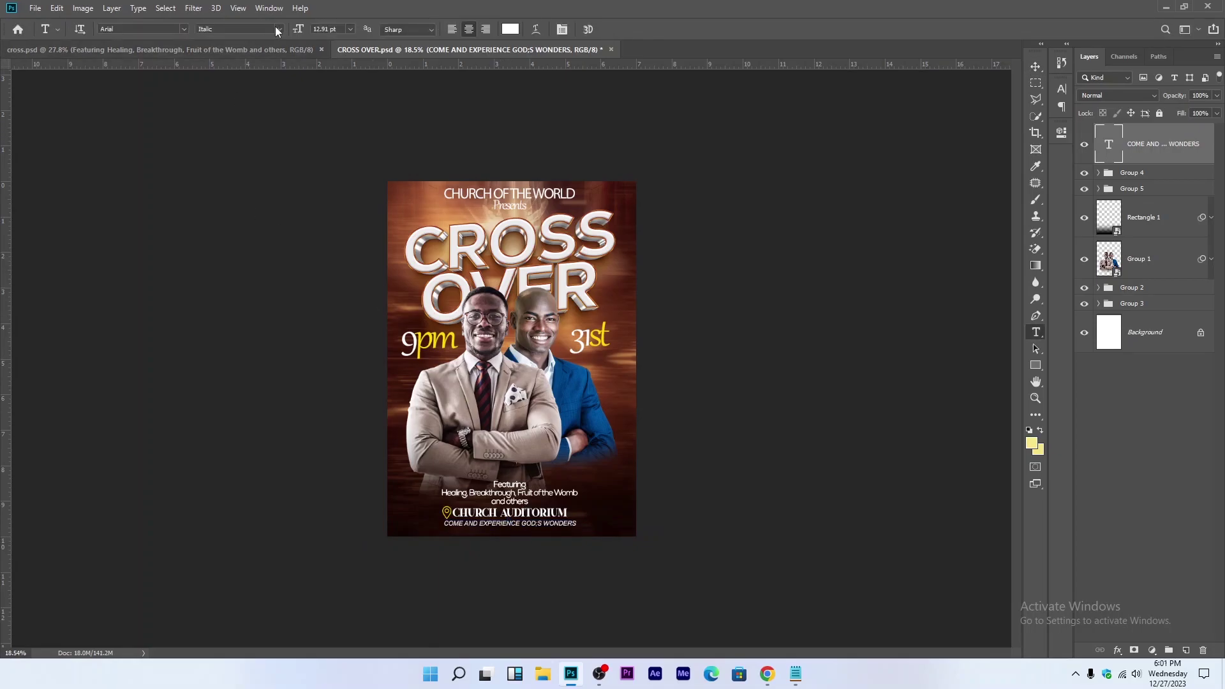
click(276, 29)
click(259, 43)
click(1036, 67)
scroll(577, 567, up, 2)
scroll(577, 567, up, 2)
scroll(577, 568, down, 3)
drag(640, 467, 641, 475)
Step: Correct GOD;S to GOD'S in the tagline and set its tracking to 350
key(t)
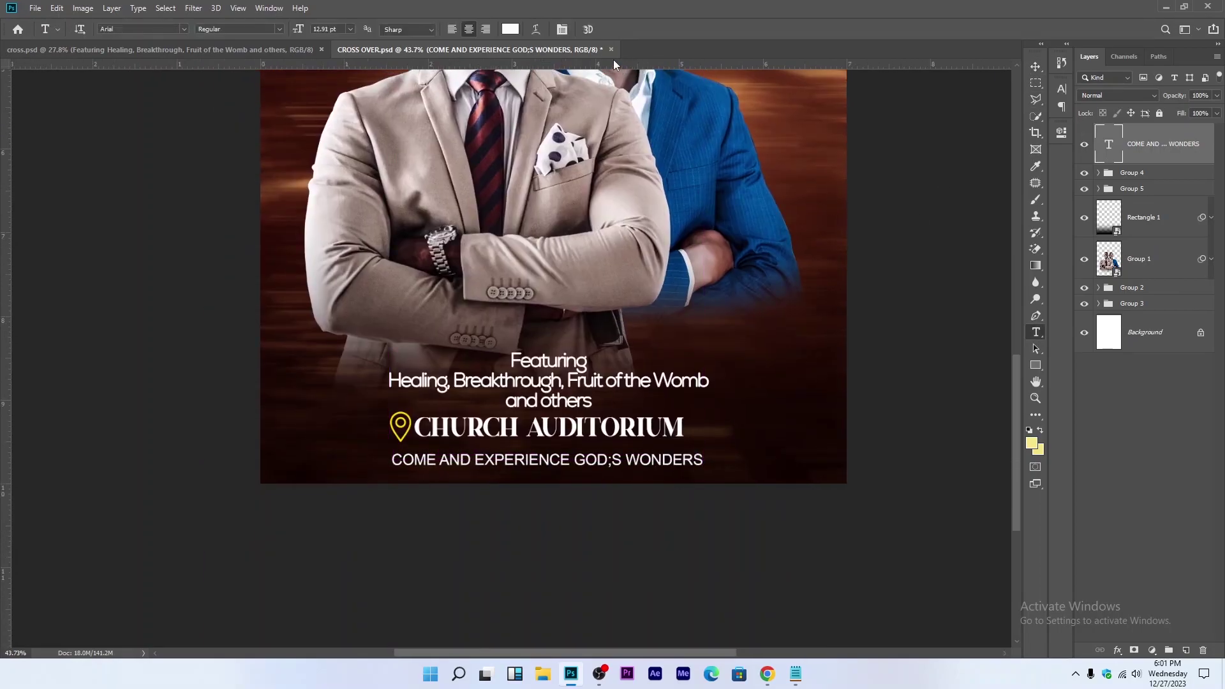
click(562, 28)
click(612, 464)
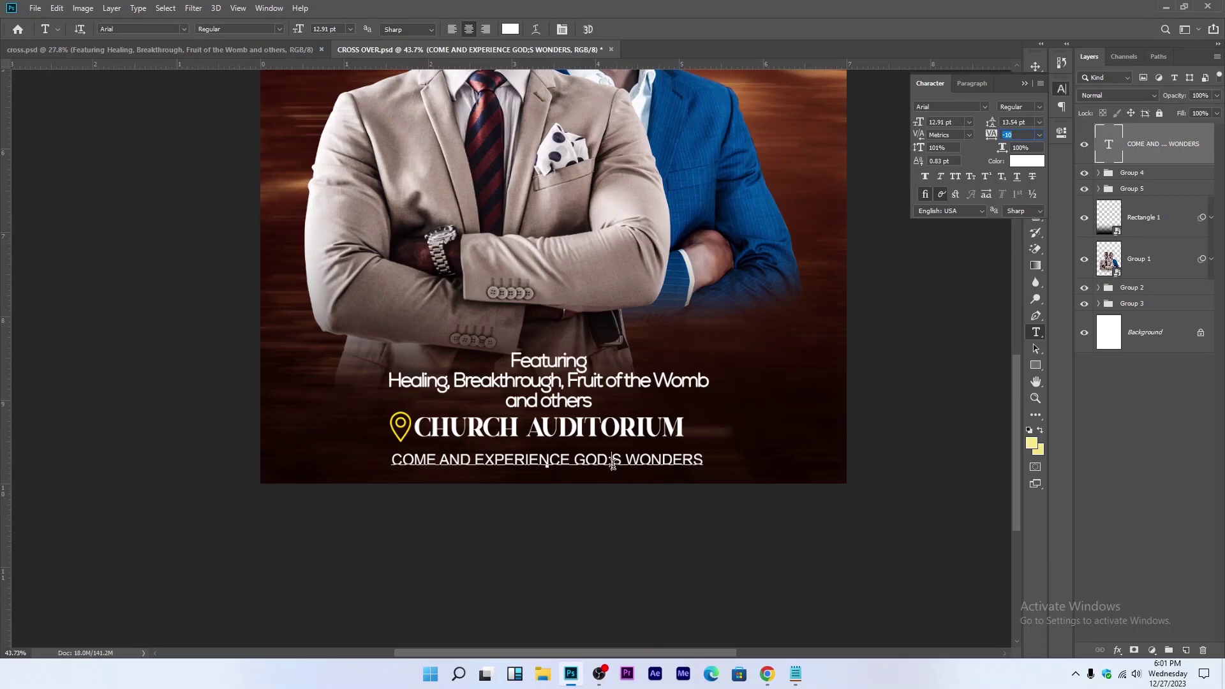
key(BackSpace)
text(')
click(612, 29)
drag(991, 135, 997, 141)
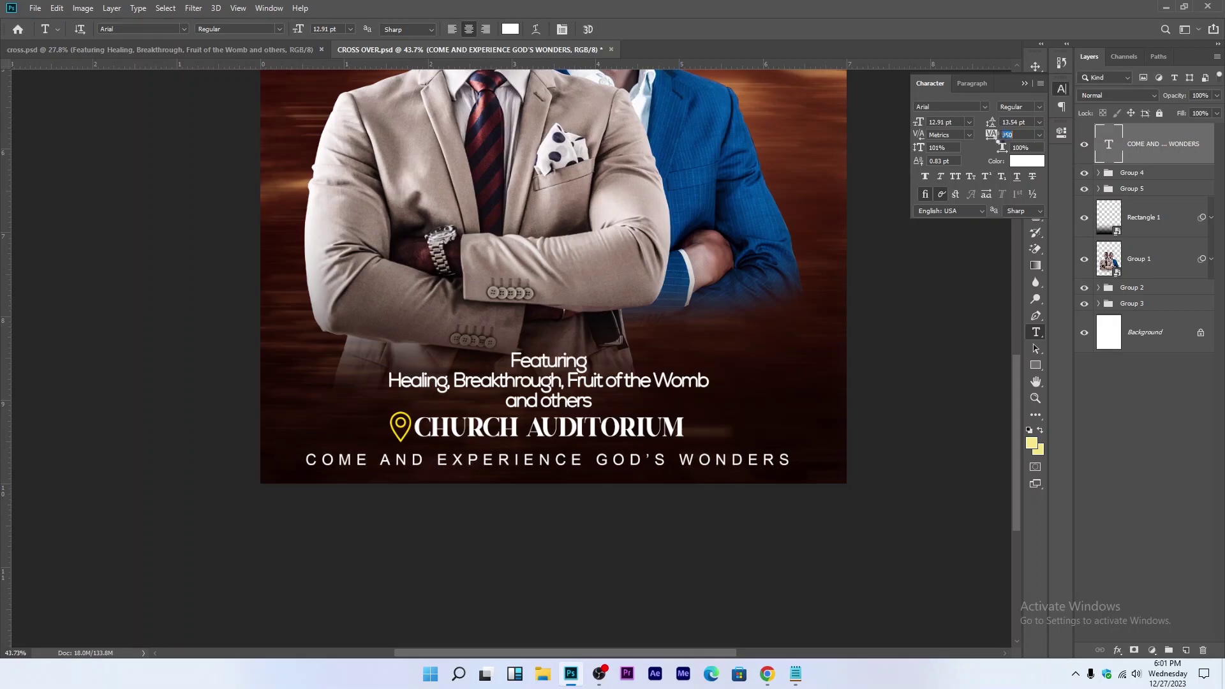
Step: Scale the widely tracked tagline to about 83%, keep it centred below the venue text, and save the document
click(1036, 66)
scroll(871, 293, down, 3)
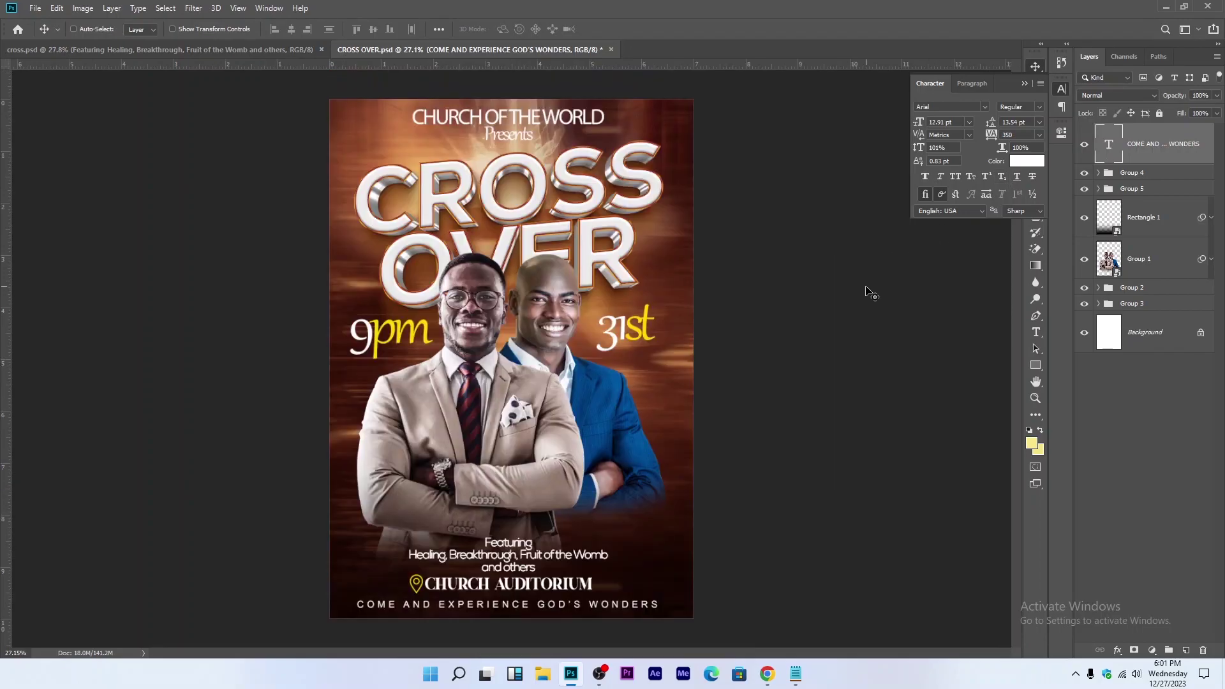
key(ctrl)
key(ctrl+t)
drag(508, 611, 507, 606)
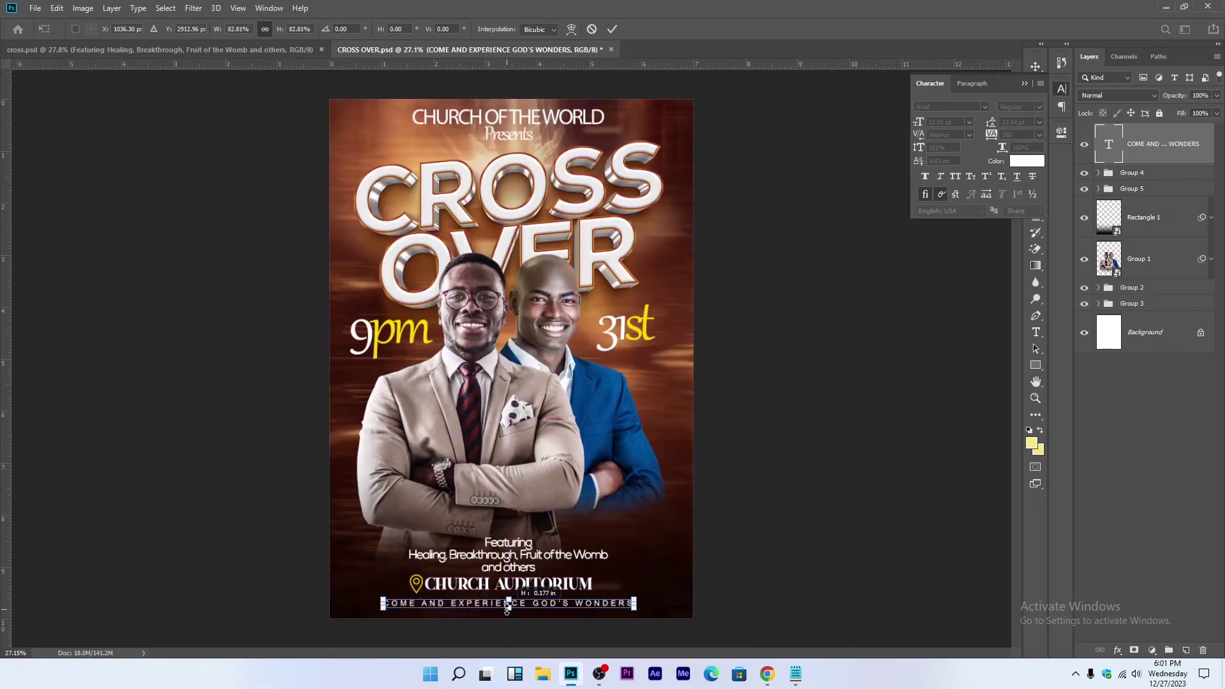
key(Return)
scroll(627, 524, down, 1)
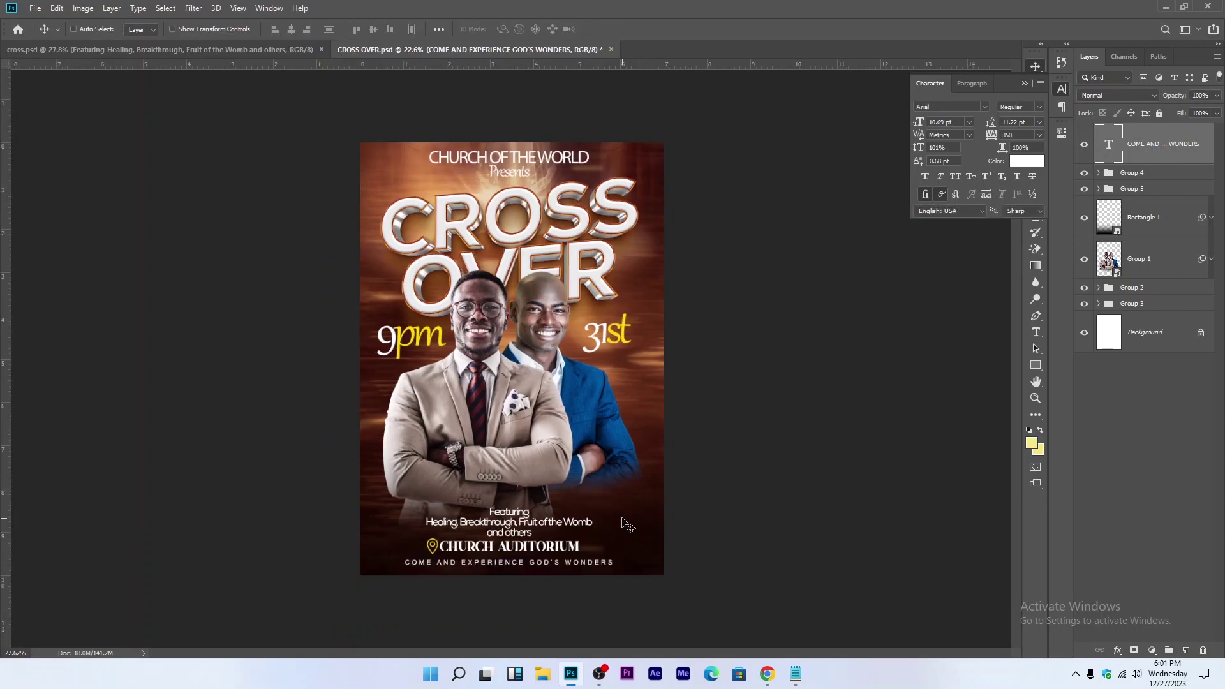
key(ctrl+s)
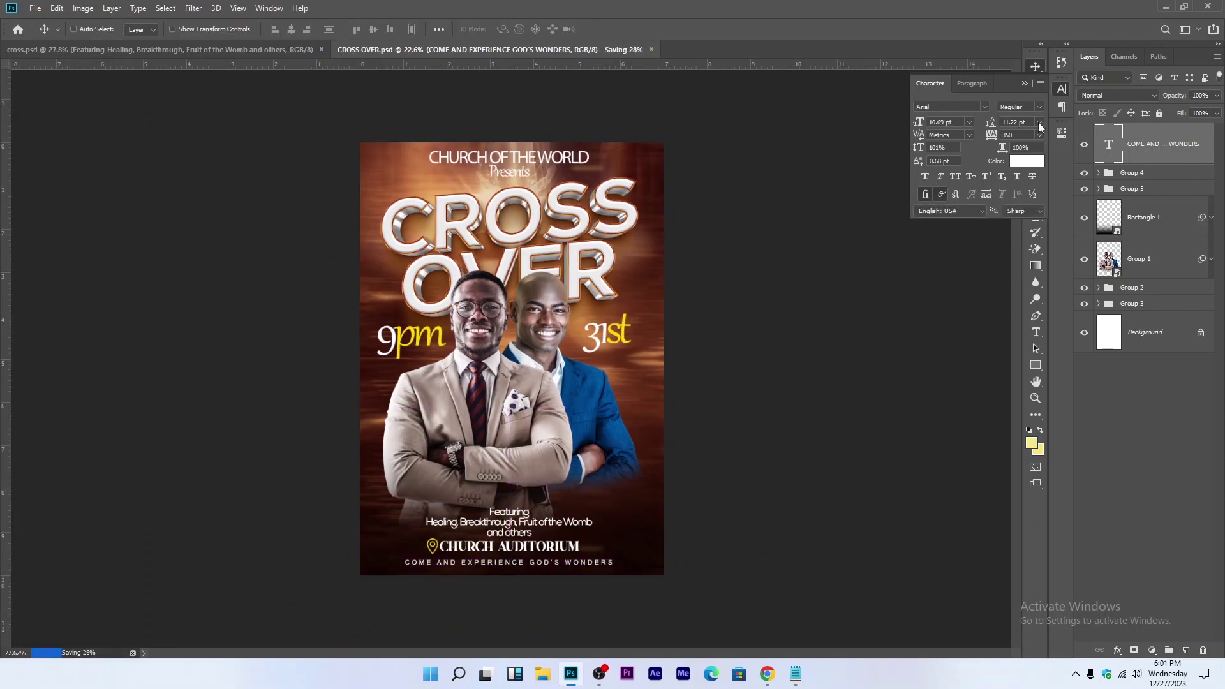
click(1024, 84)
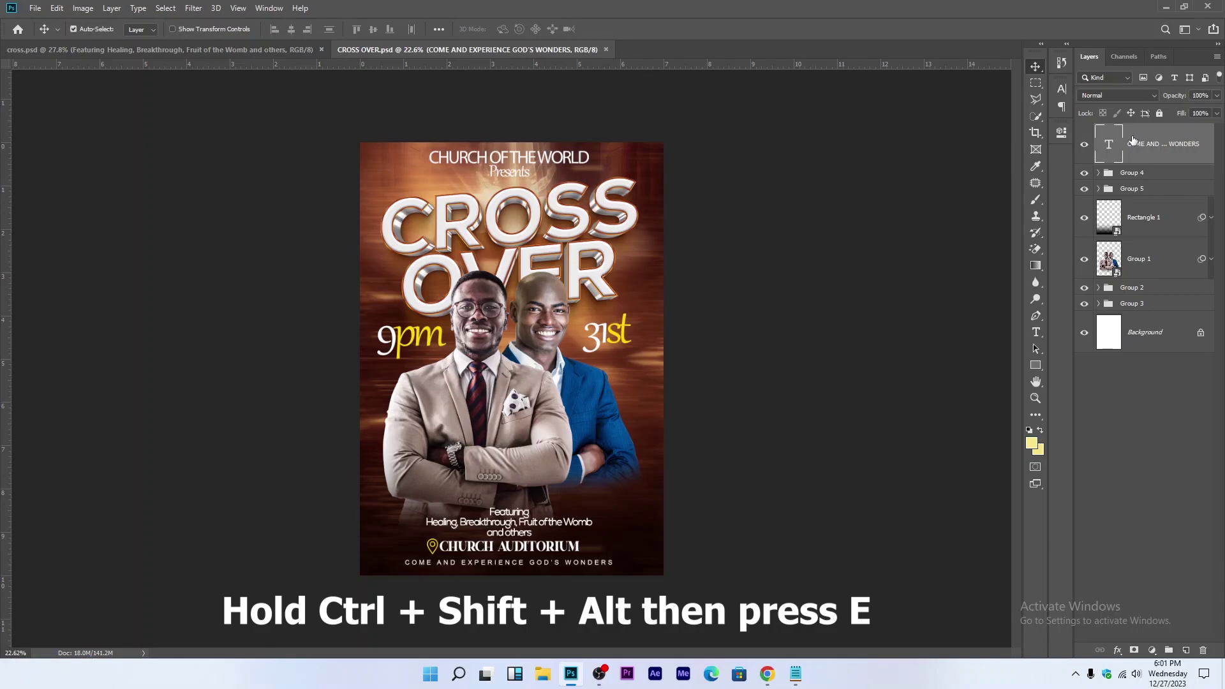
Step: Stamp all visible layers into a new top layer and apply the Camera Raw Filter to it with Clarity about +32
key(ctrl+shift+alt+e)
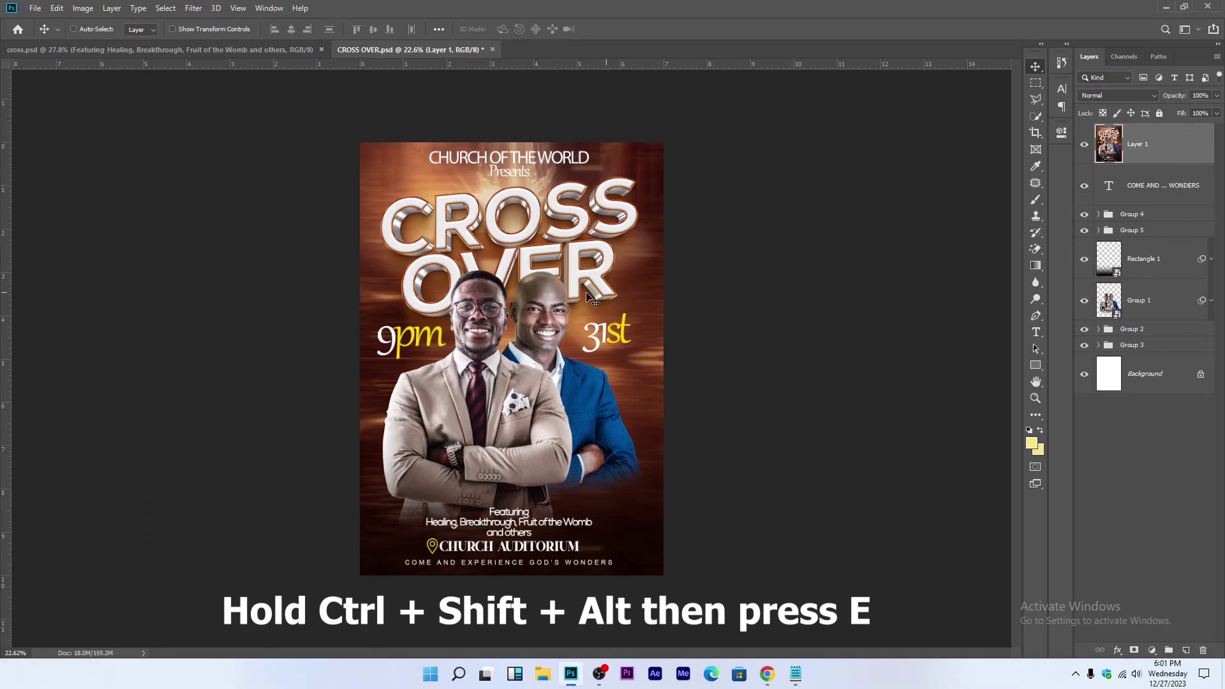
click(194, 8)
click(223, 85)
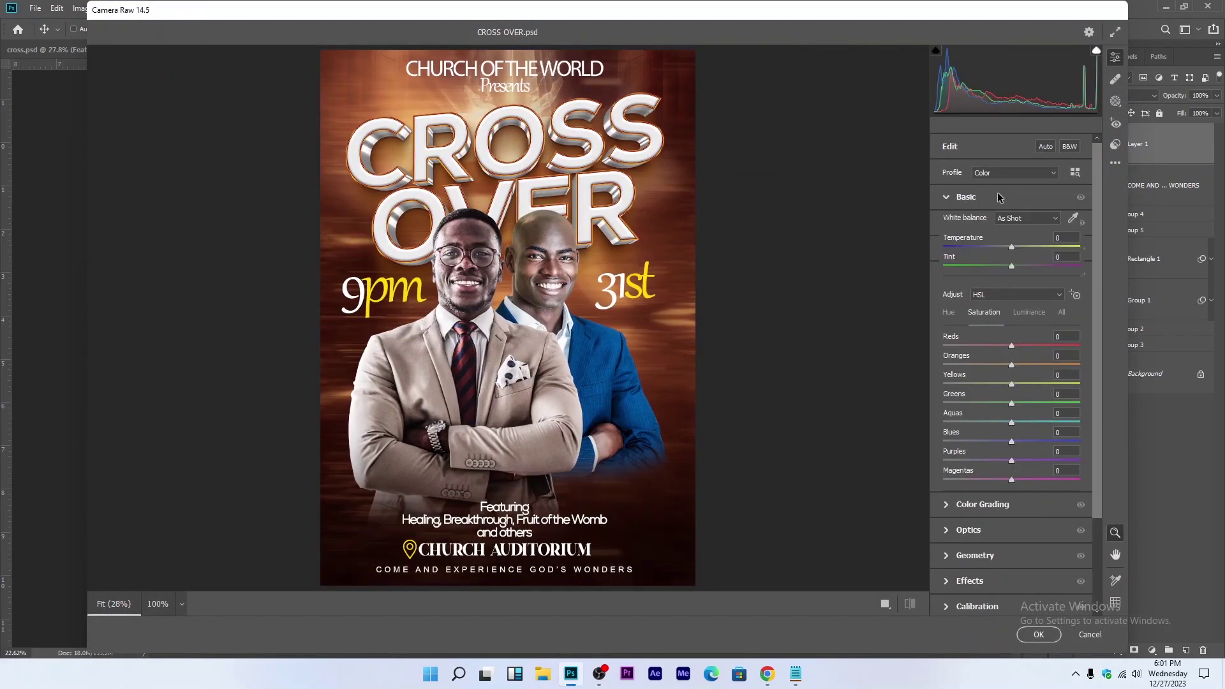
click(1000, 199)
drag(1011, 444, 1028, 445)
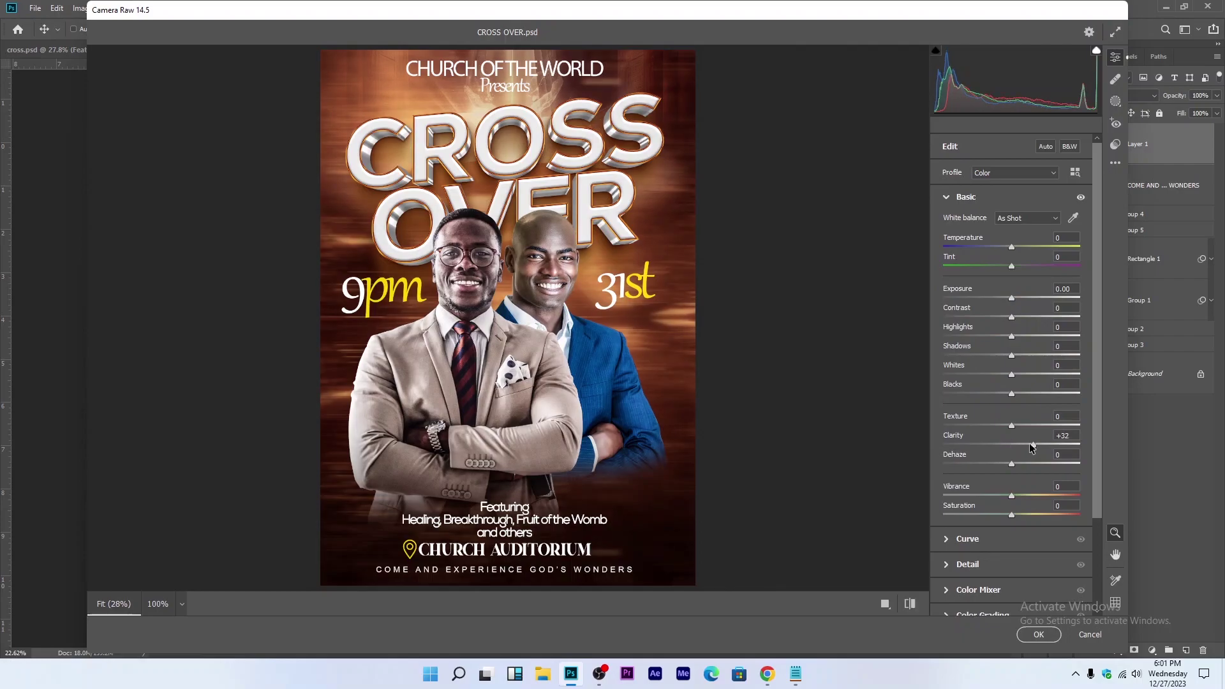
click(1038, 634)
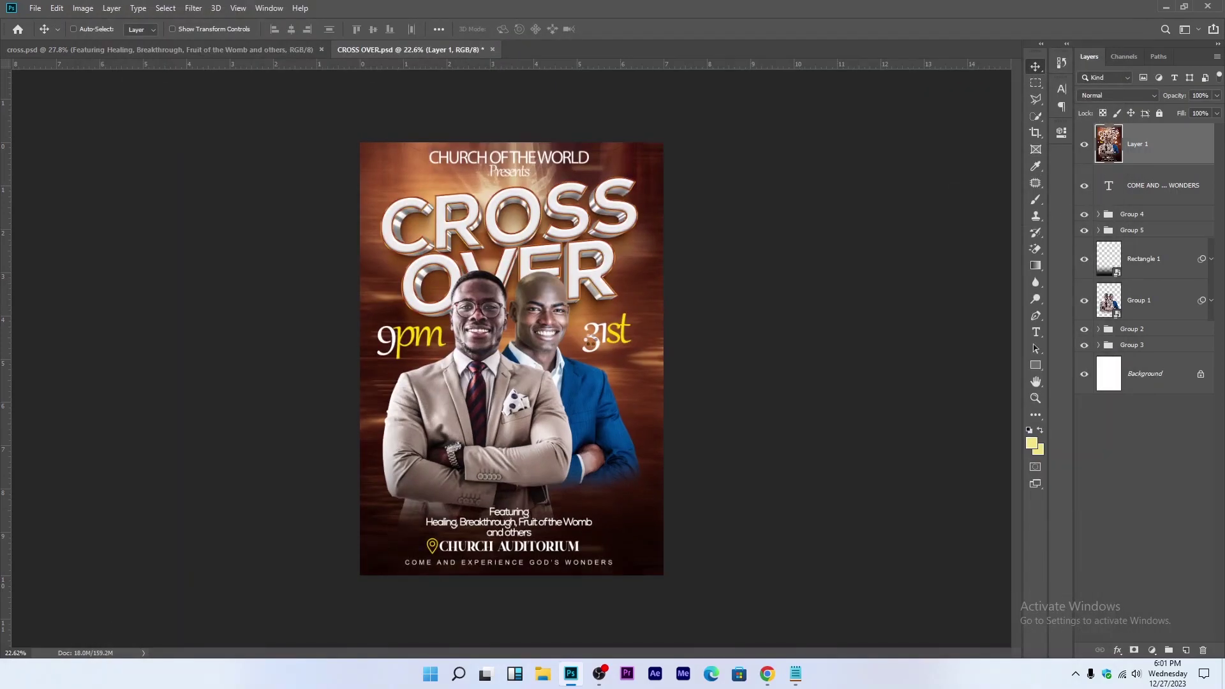
Step: Save the document and save a JPEG version named CROSS OVER to the Desktop at quality 12, Baseline ("Standard")
key(ctrl+s)
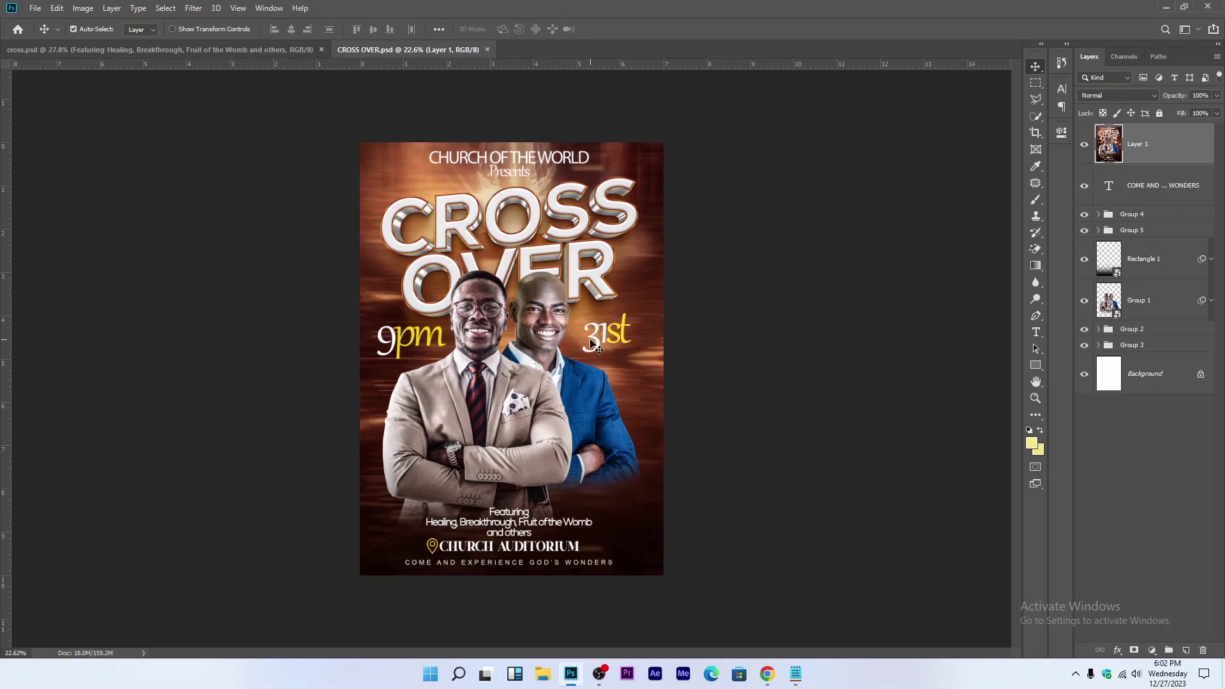
key(ctrl+shift+s)
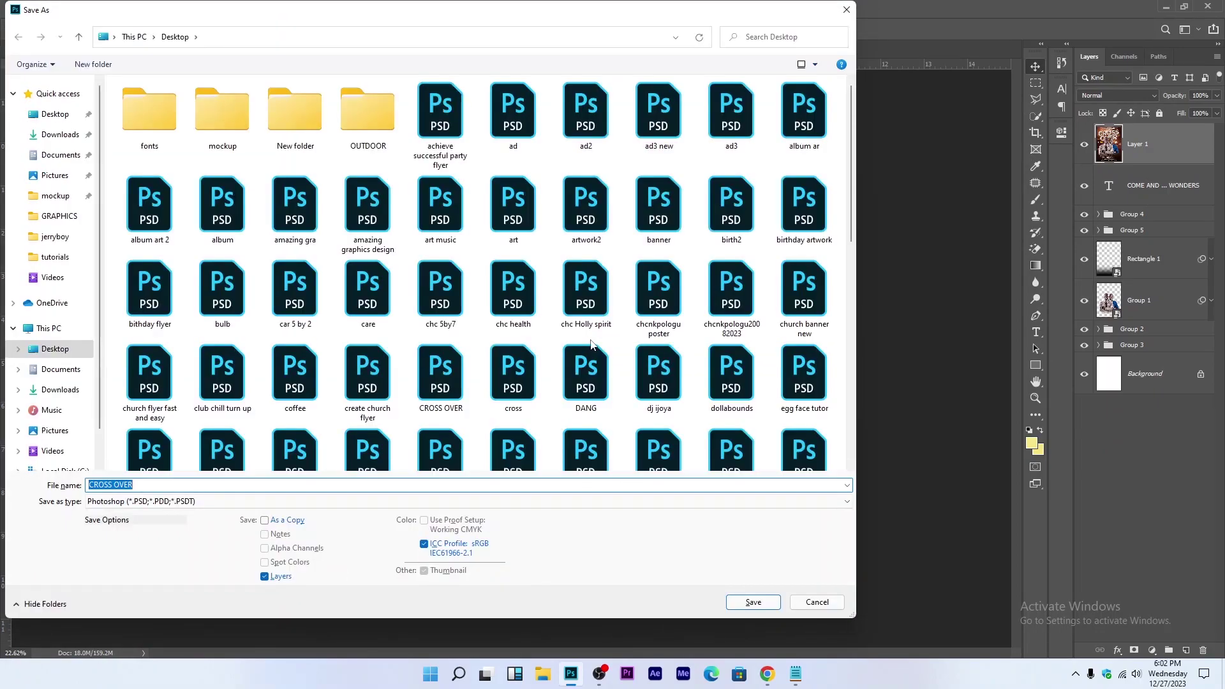
click(174, 502)
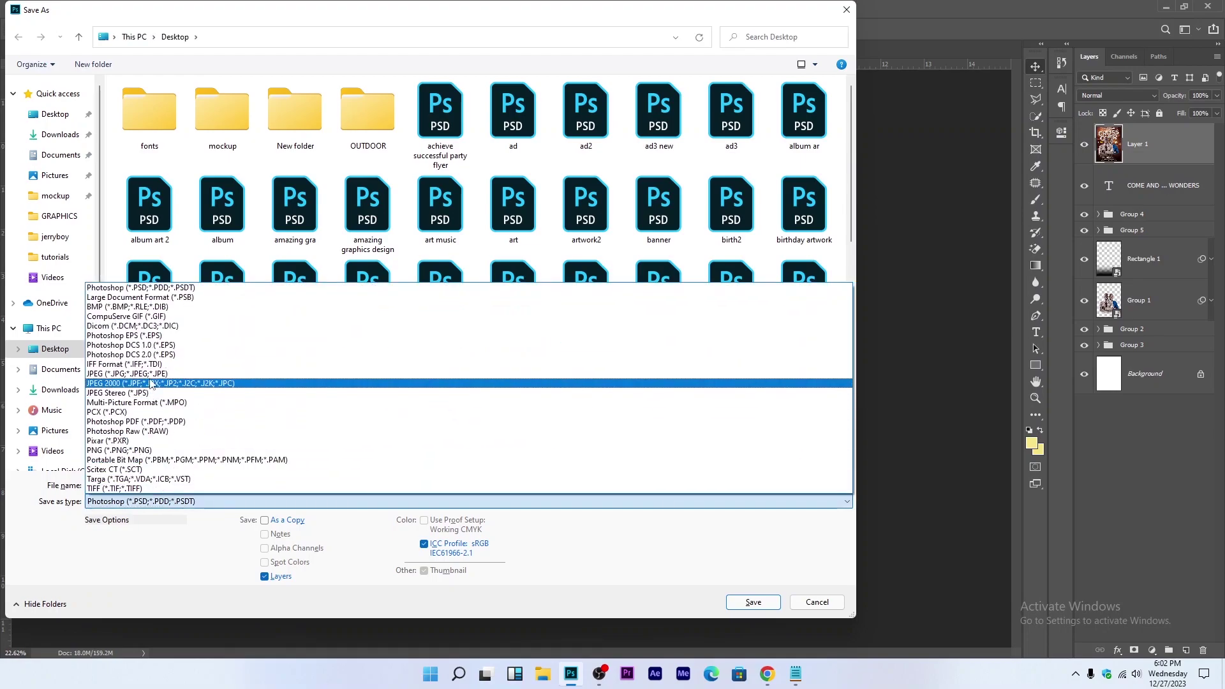
click(172, 376)
click(743, 601)
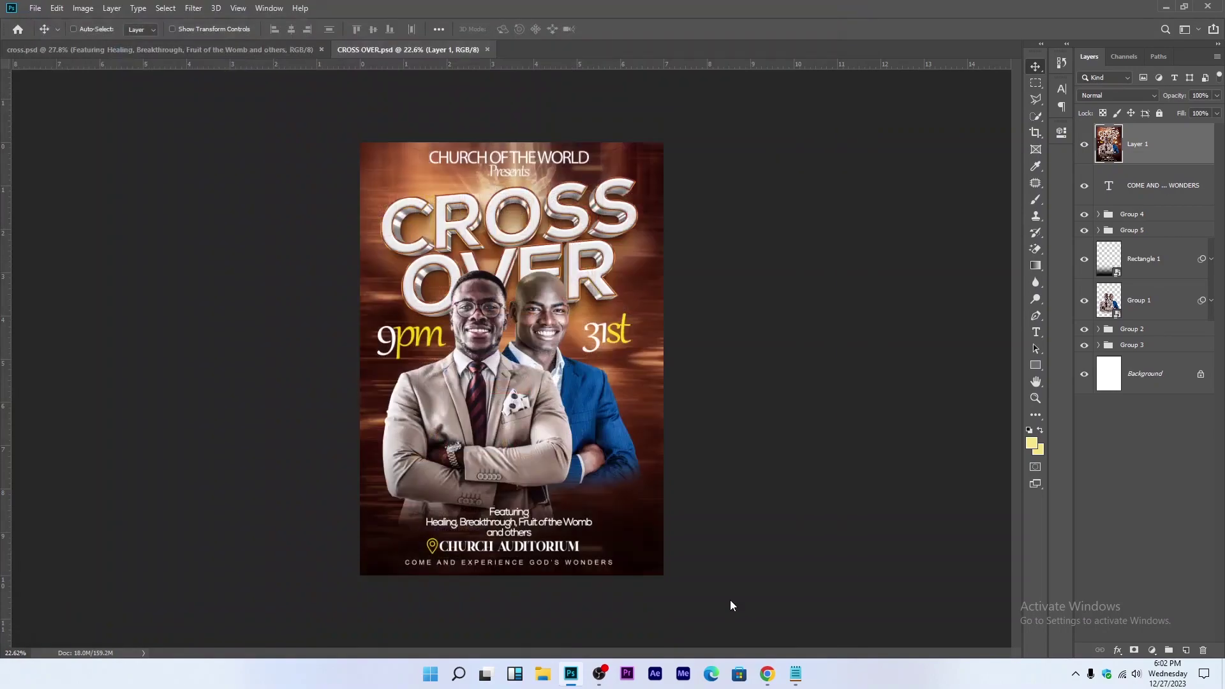
click(541, 261)
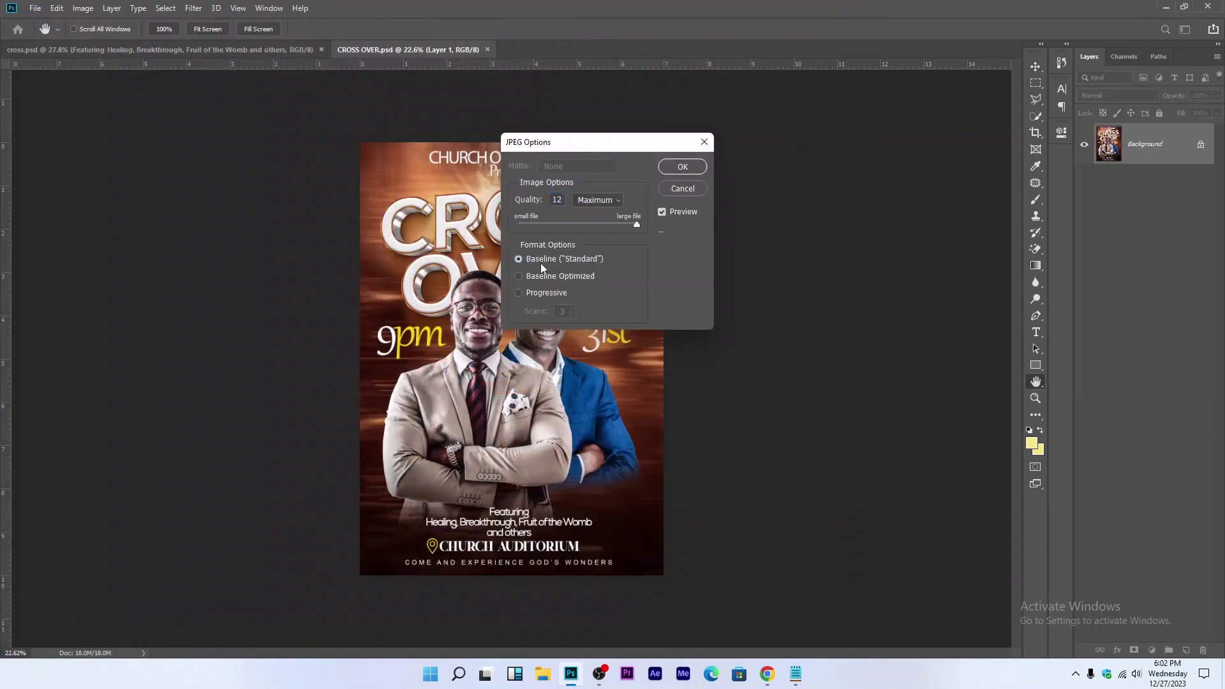
click(682, 167)
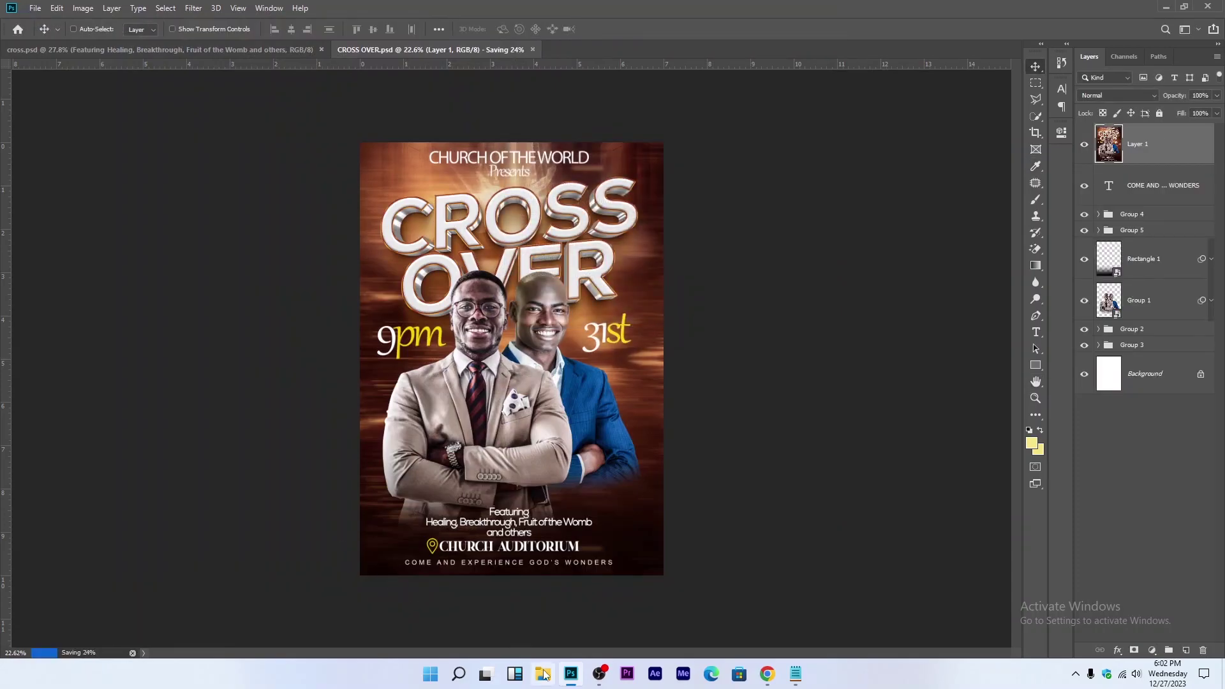
Step: Switch to File Explorer, find the exported CROSS OVER JPEG in the Desktop folder and open it for viewing
key(super+e)
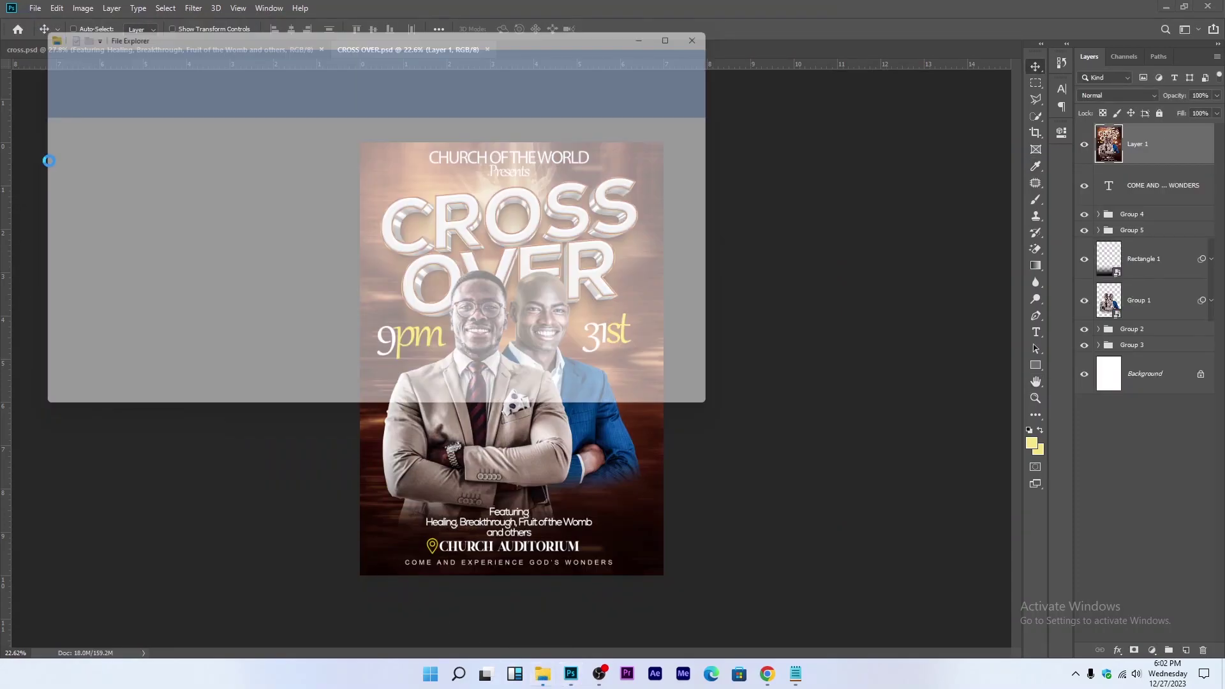
click(71, 184)
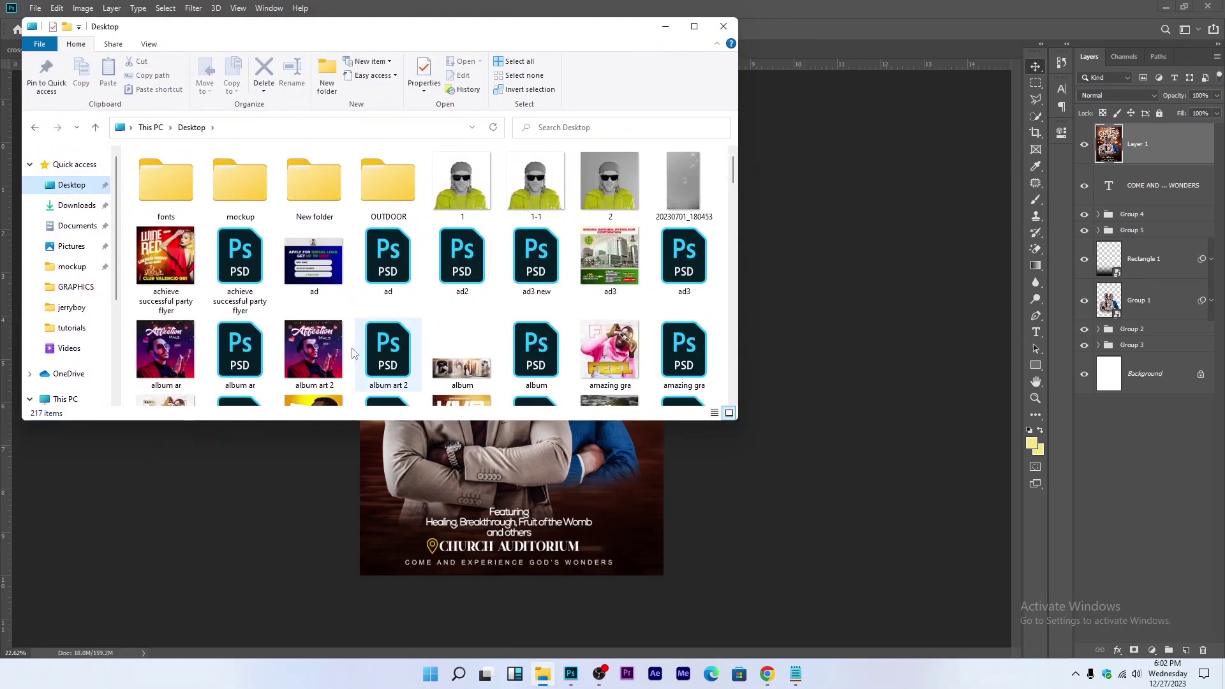
scroll(371, 350, down, 10)
click(372, 349)
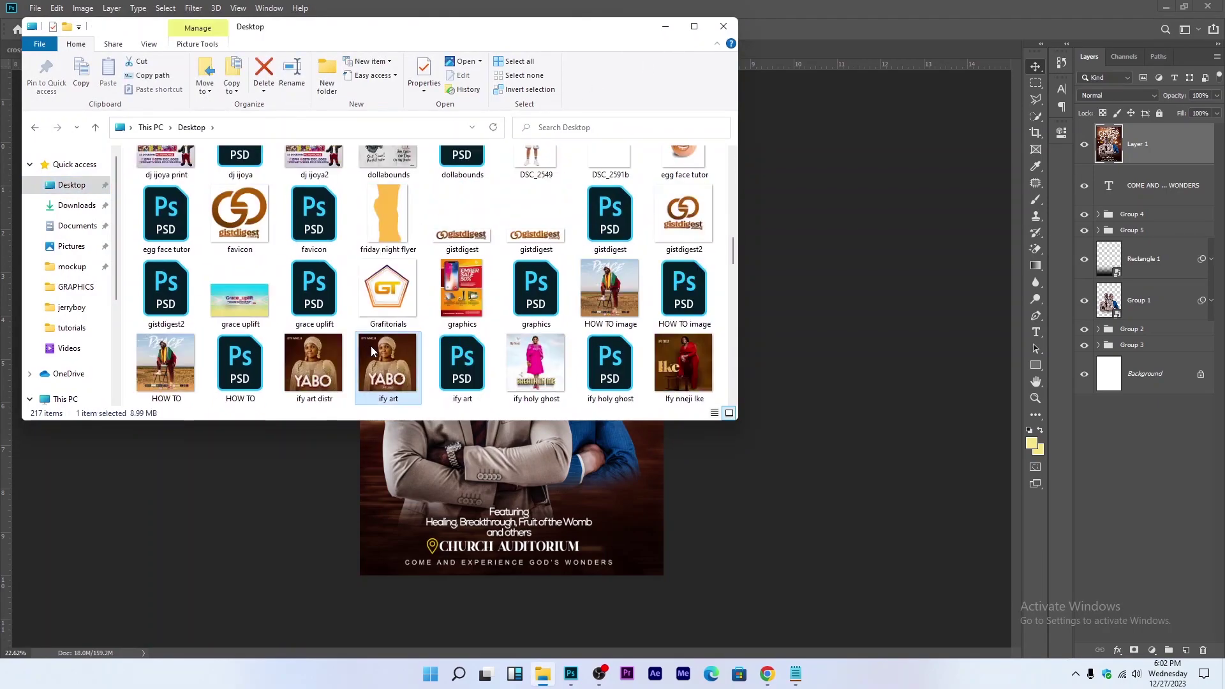
key(c)
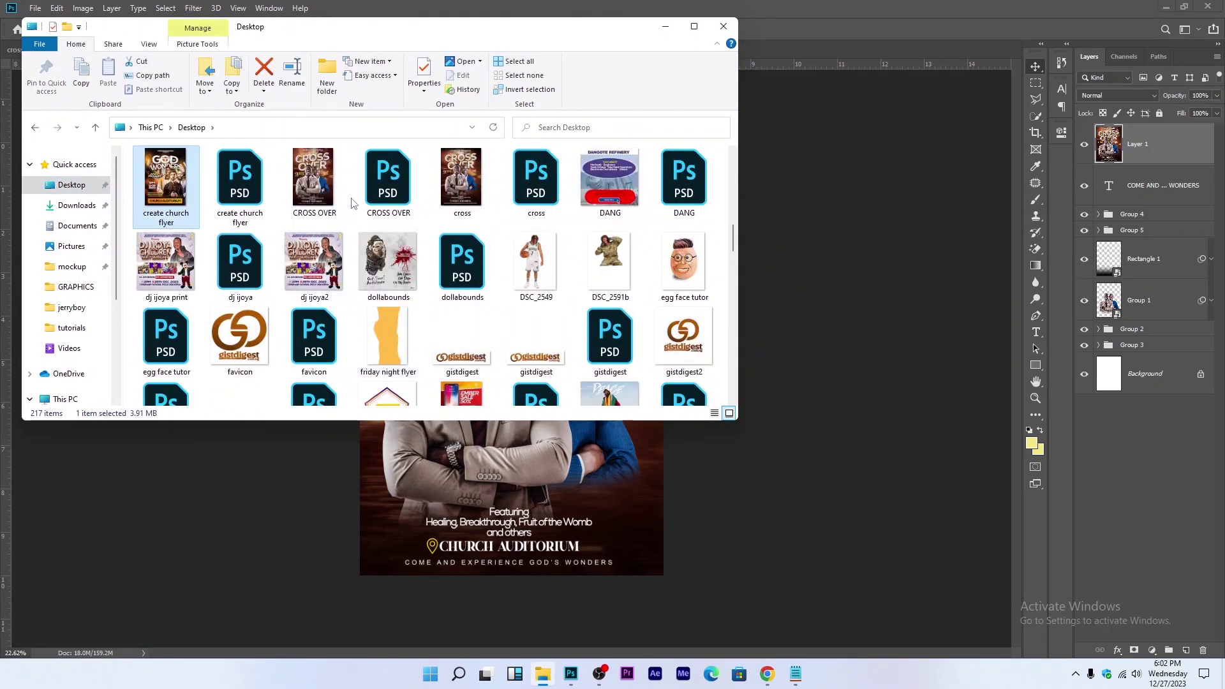
double_click(323, 171)
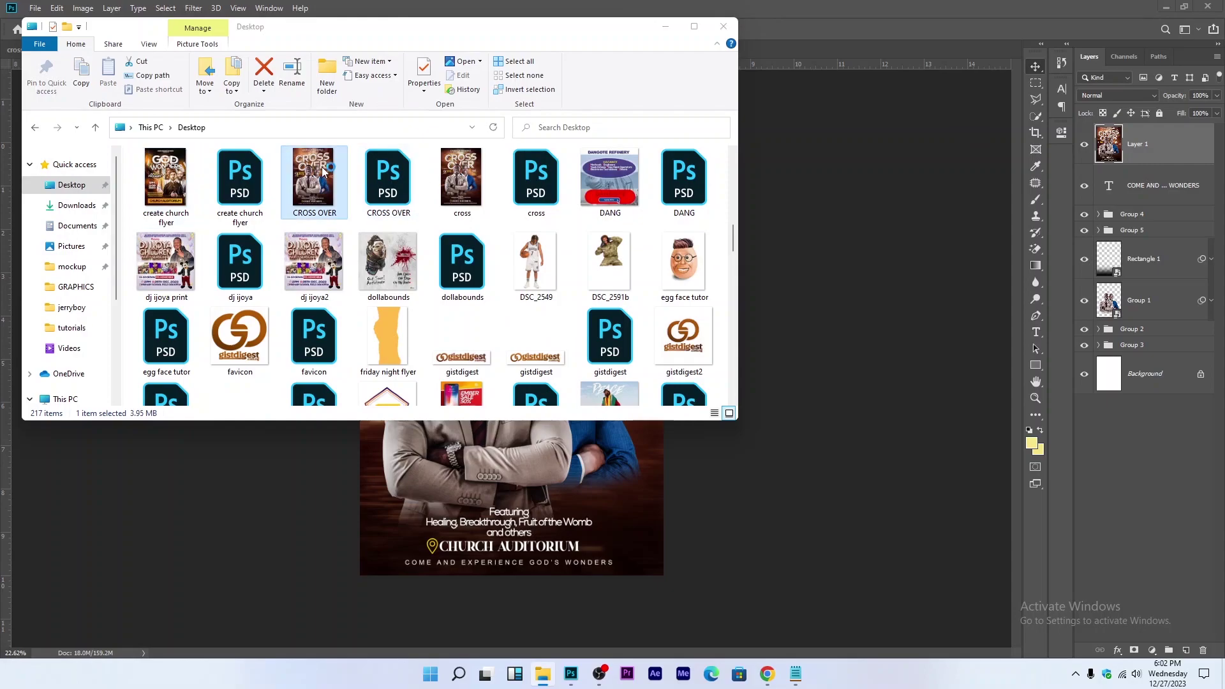